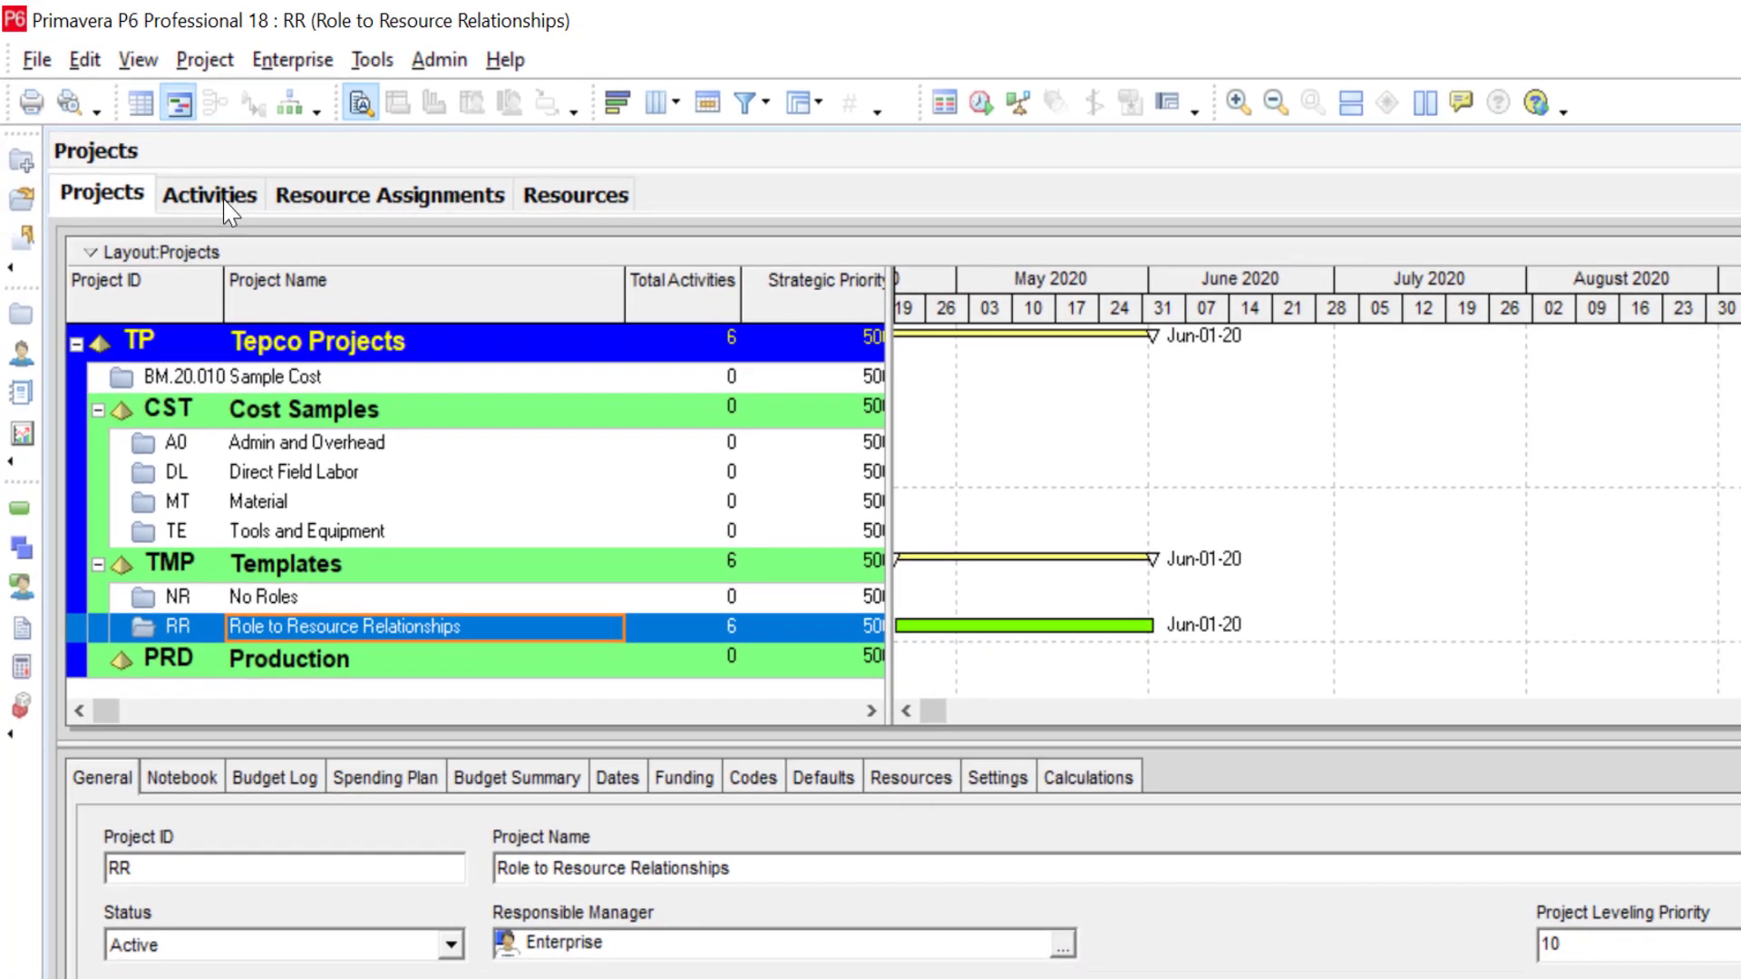
- Open the project's activities, select the Engineer activity A1050 and adjust the divider between the activity table and the Gantt chart
click(225, 202)
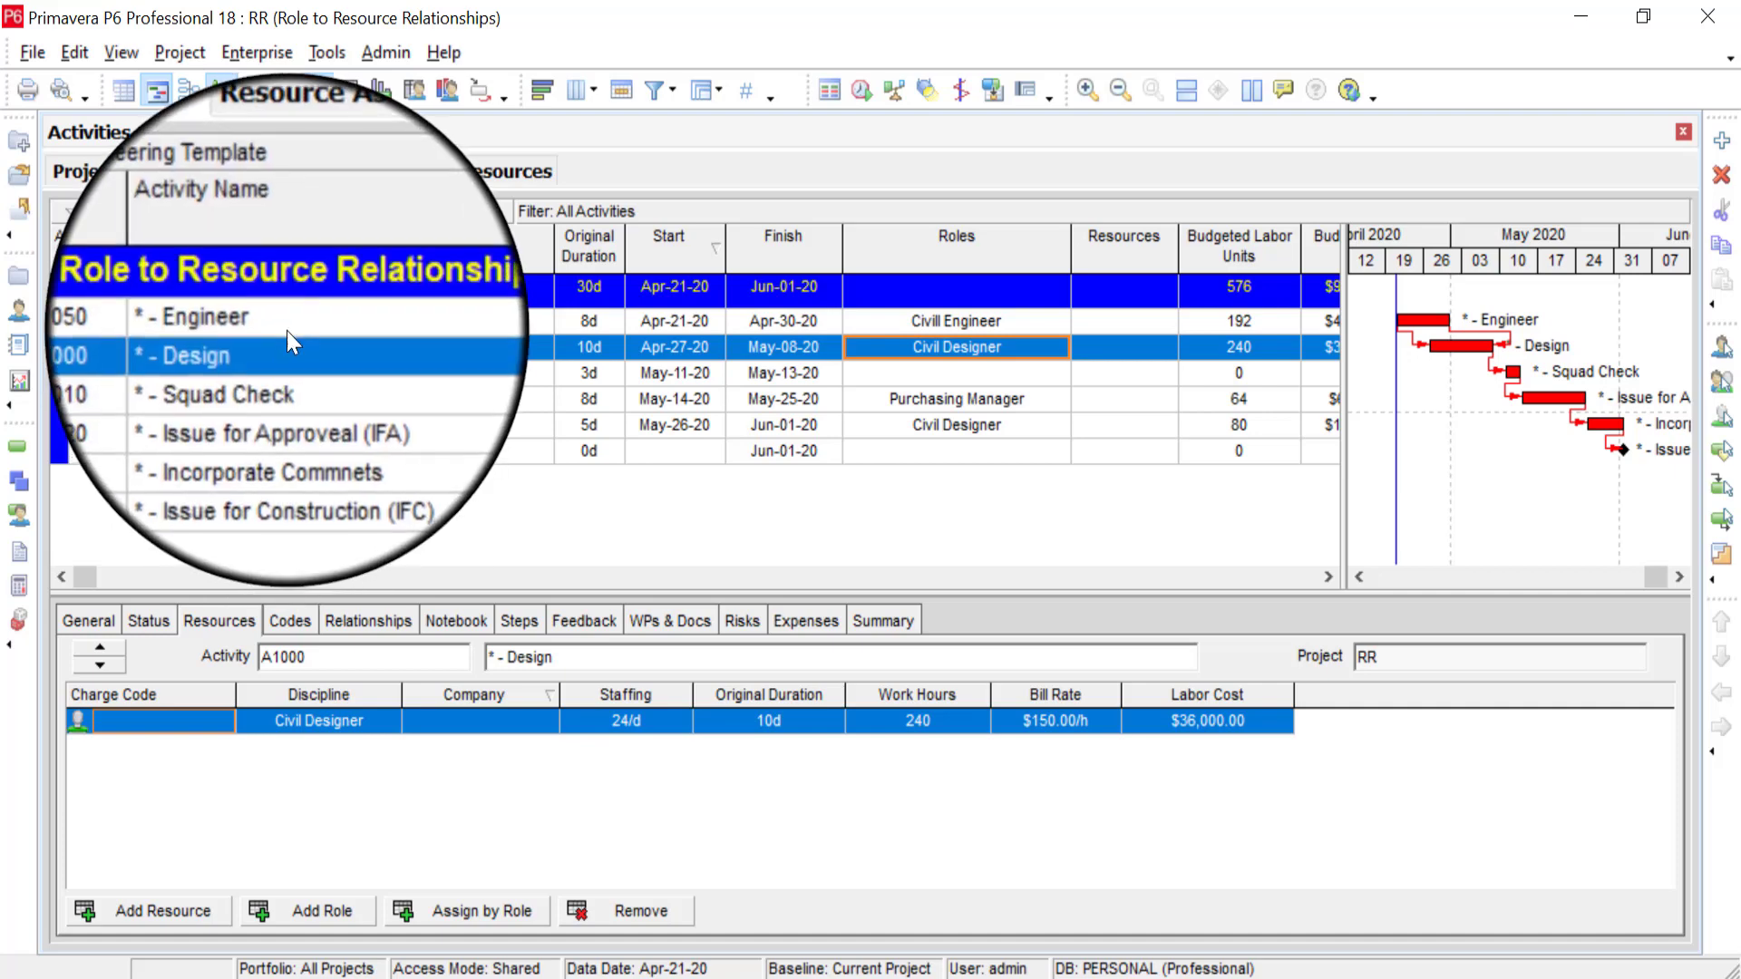
click(901, 324)
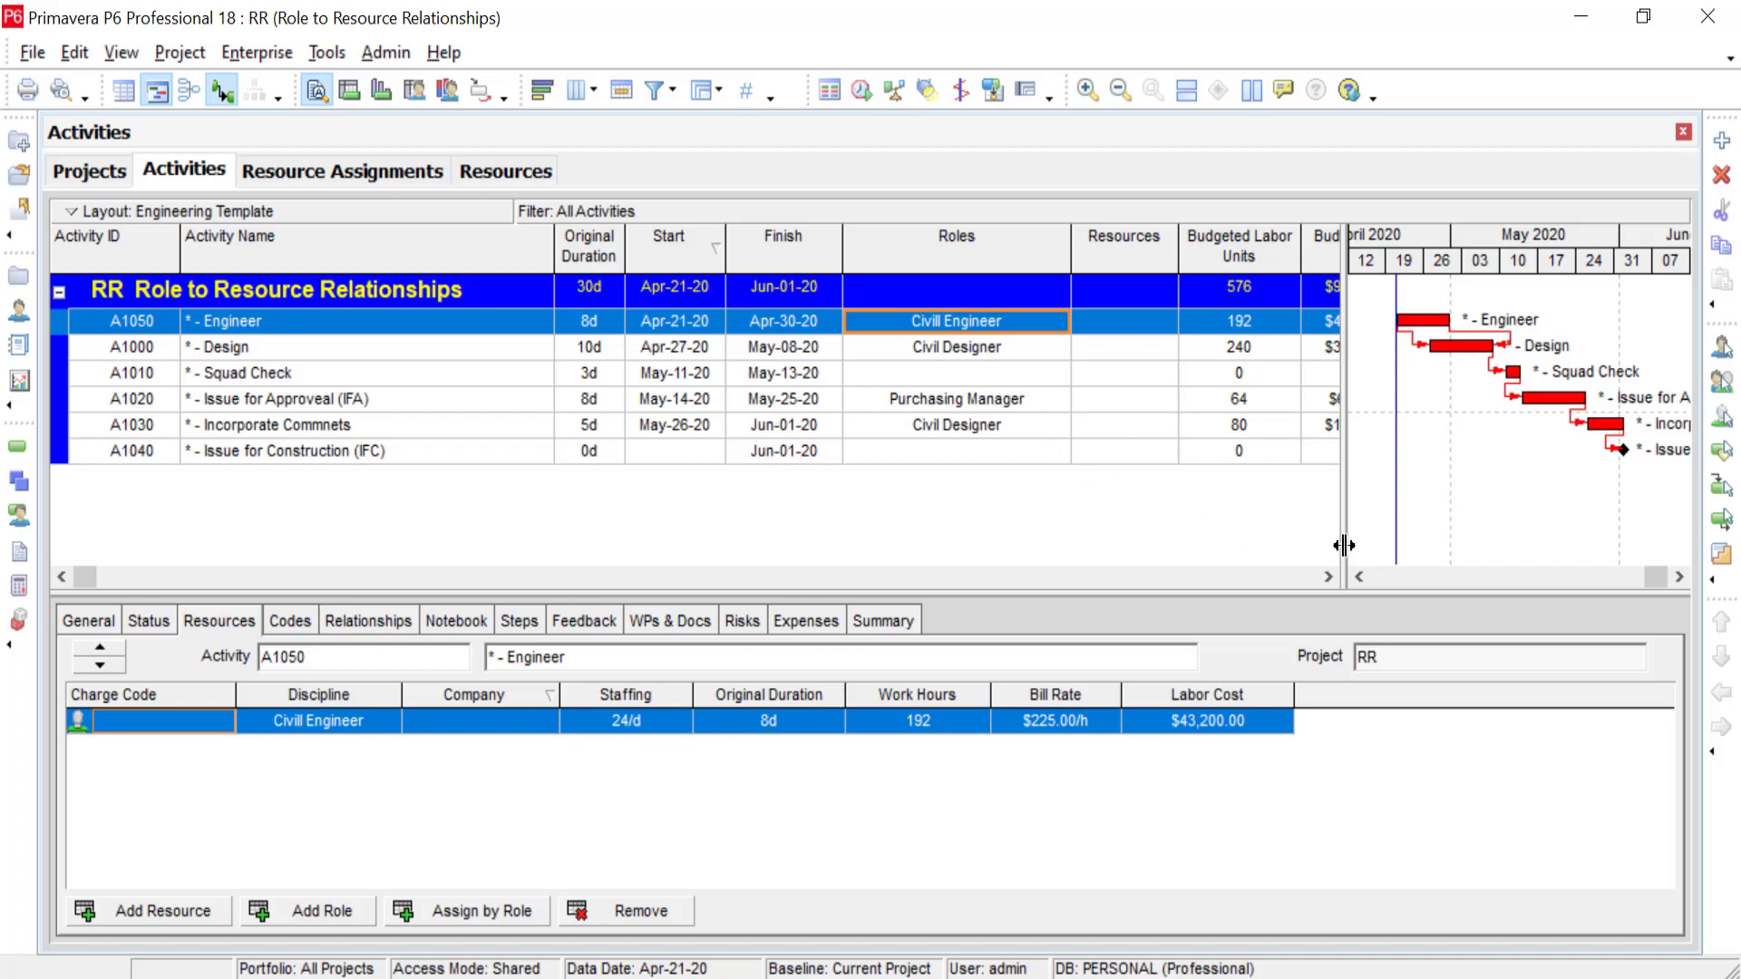
drag(1364, 550, 1369, 550)
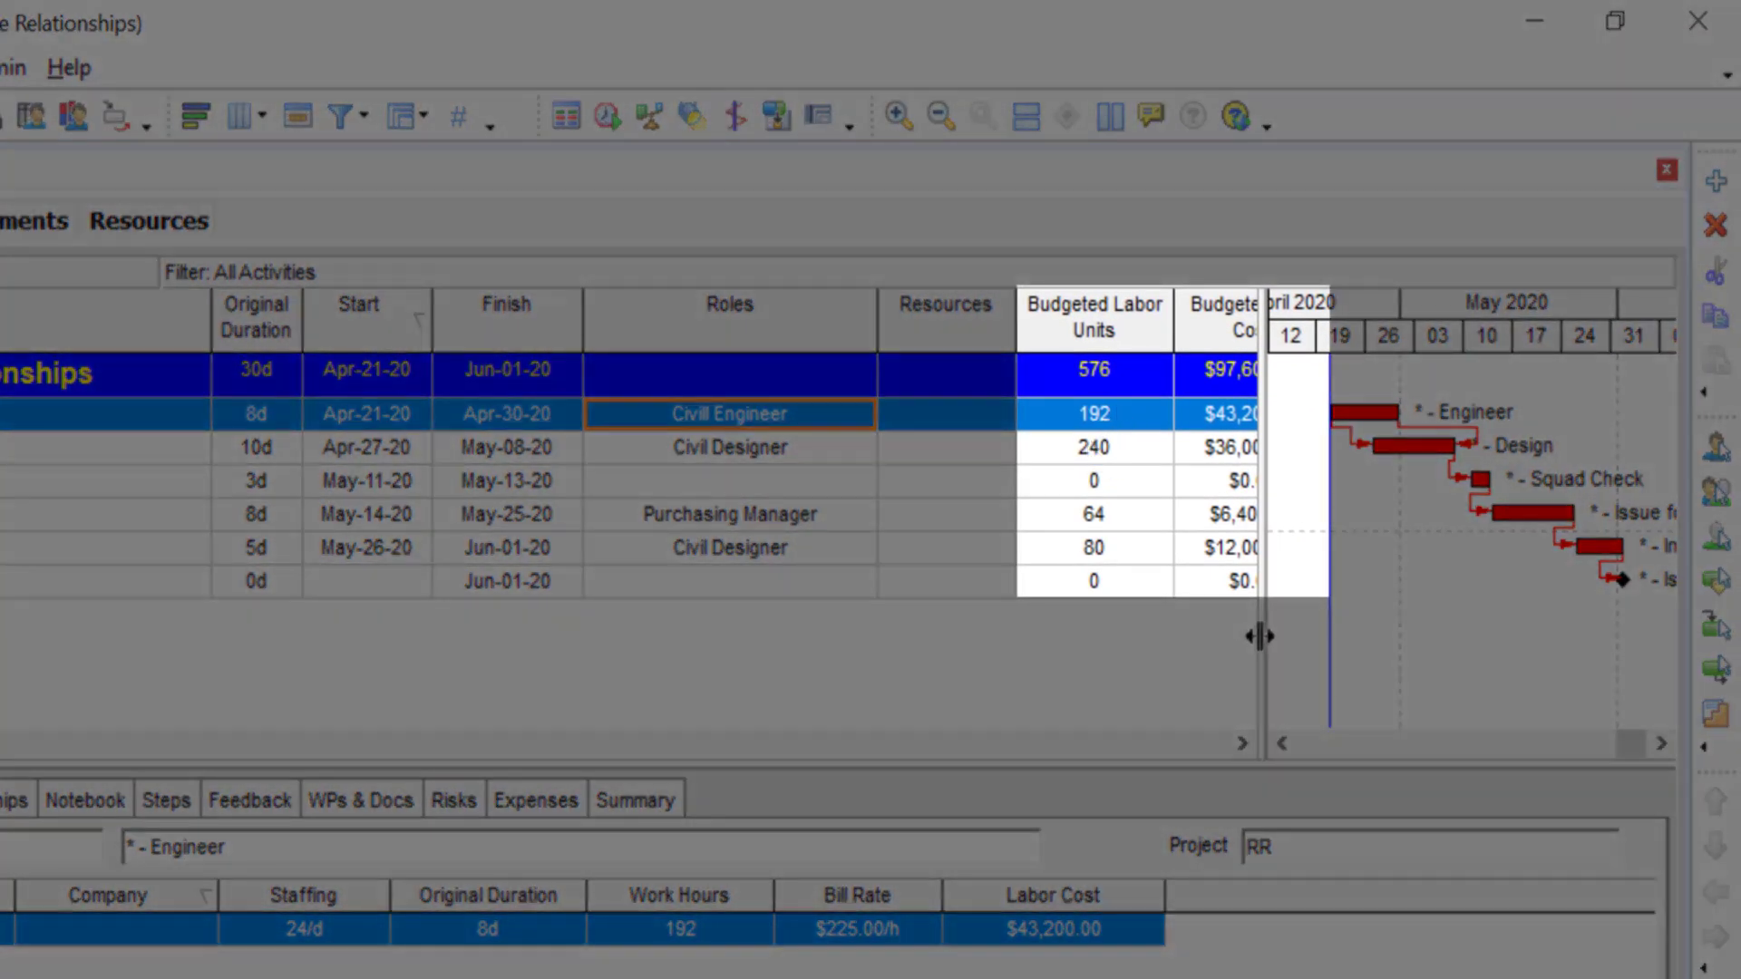
drag(1261, 635, 1155, 672)
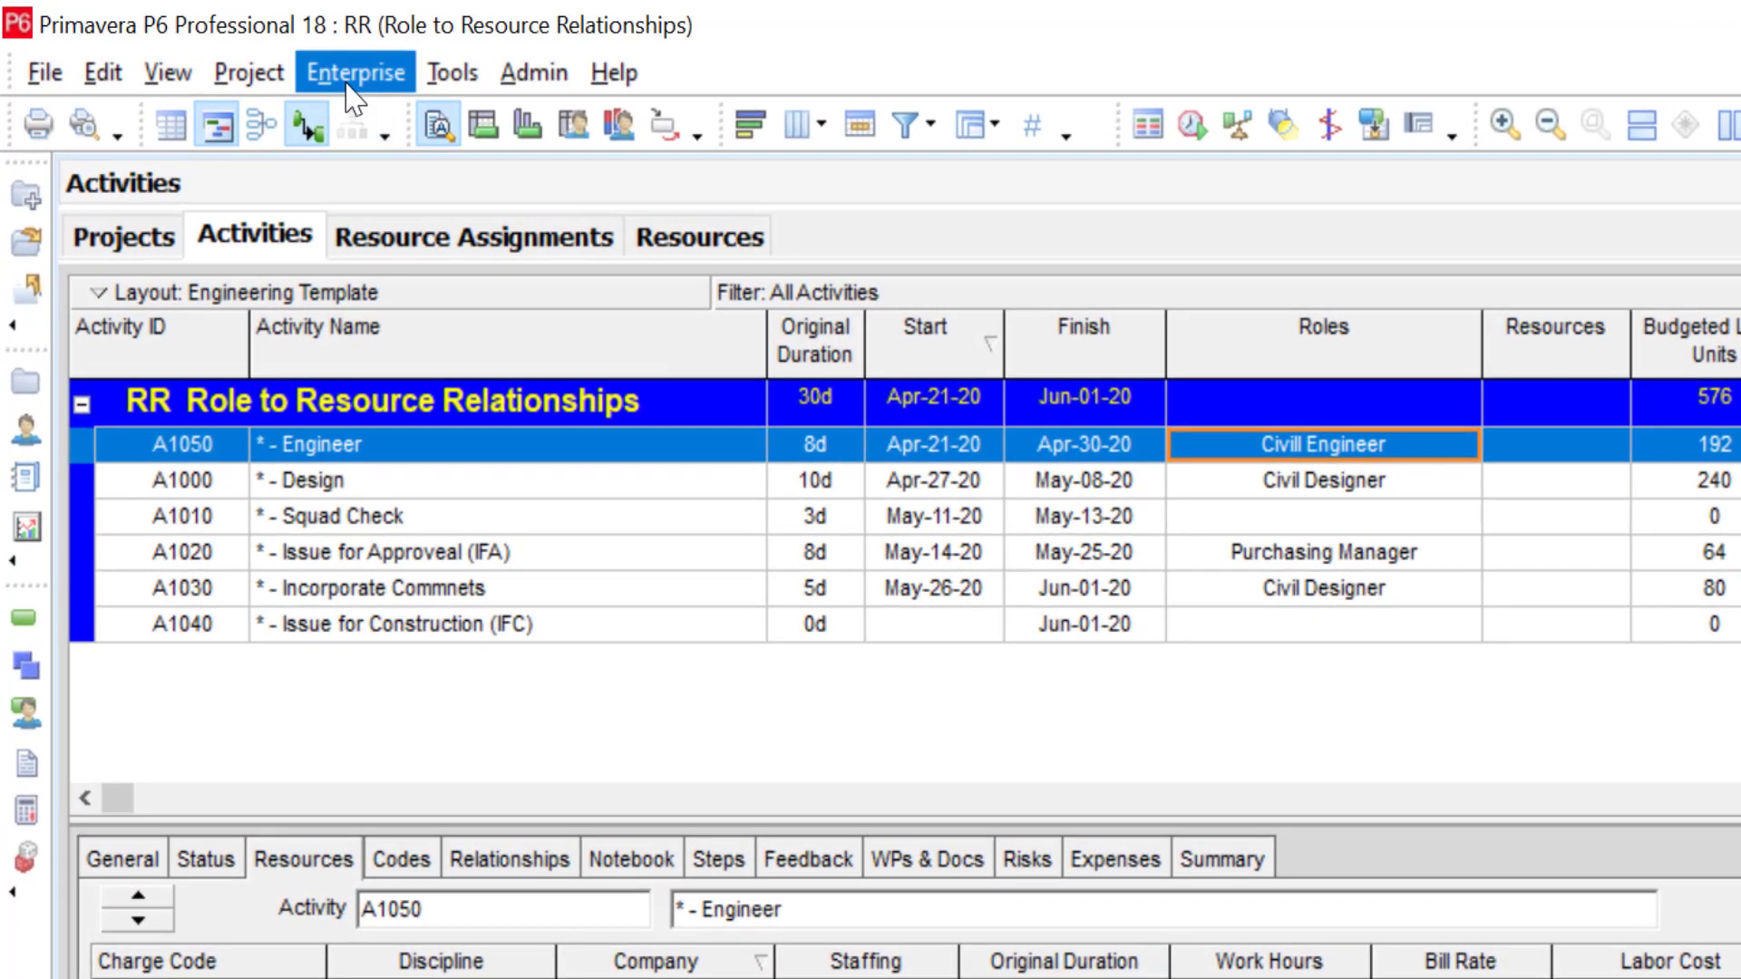
- Open the enterprise Roles dictionary, filter it to show All Roles and enlarge the role list area
click(262, 64)
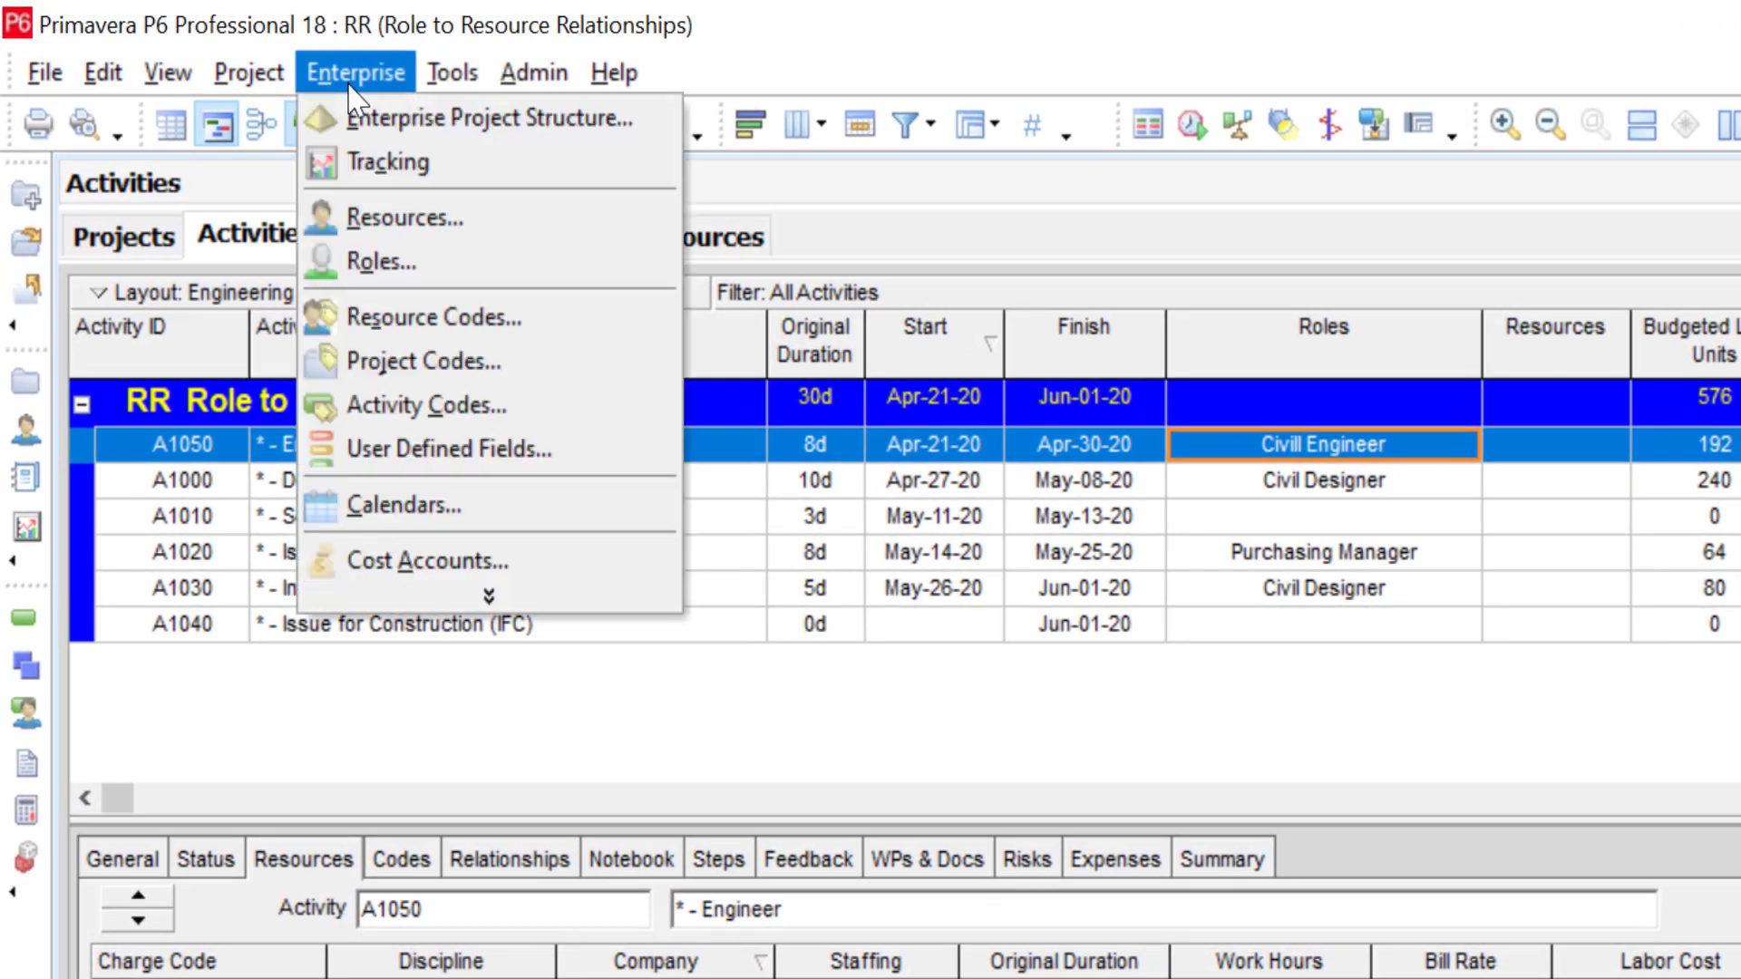
click(378, 265)
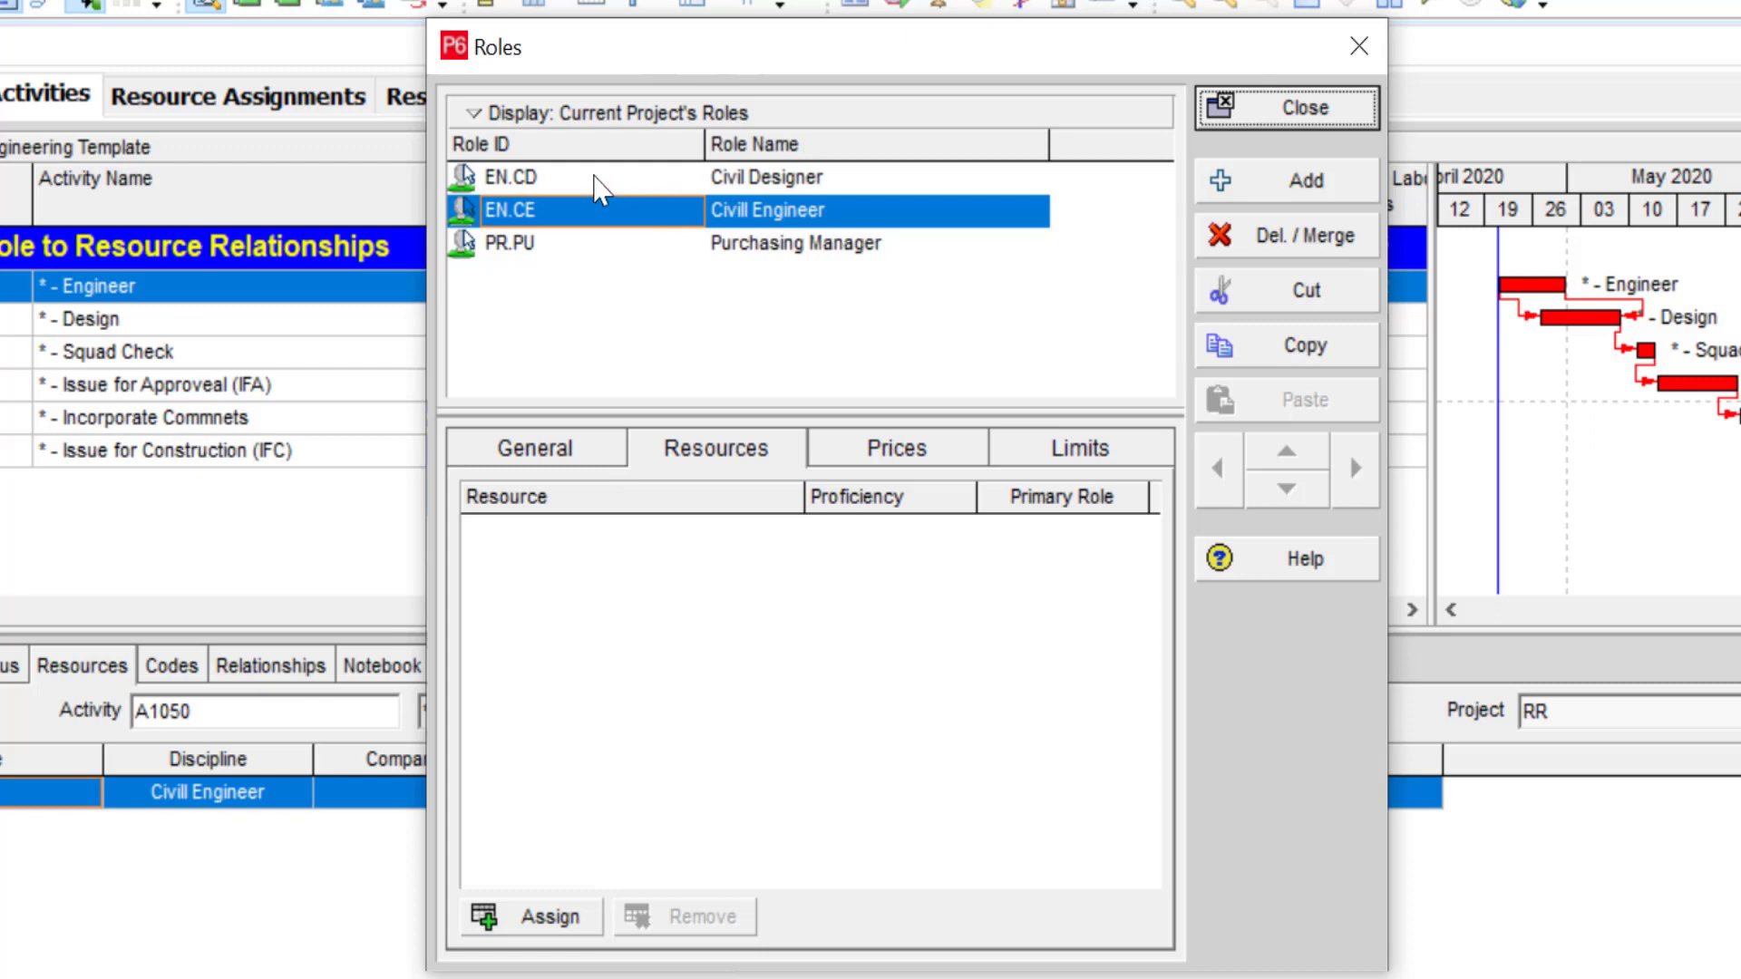
click(535, 113)
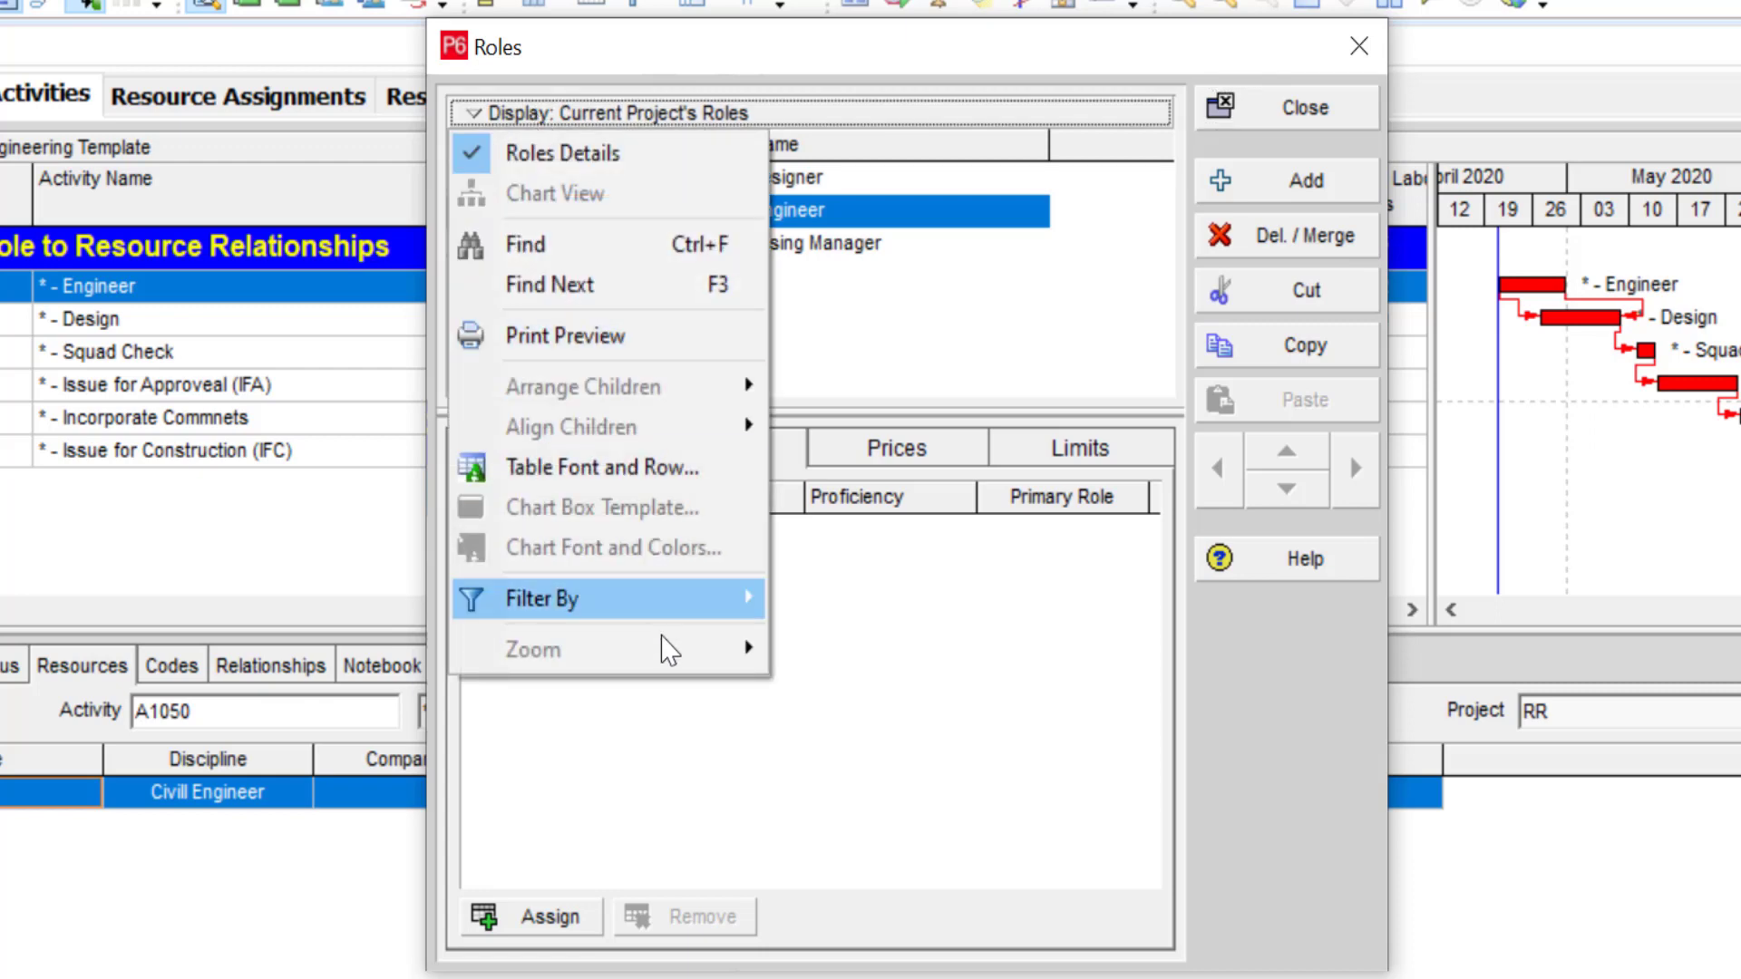
mouse_move(689, 600)
click(843, 599)
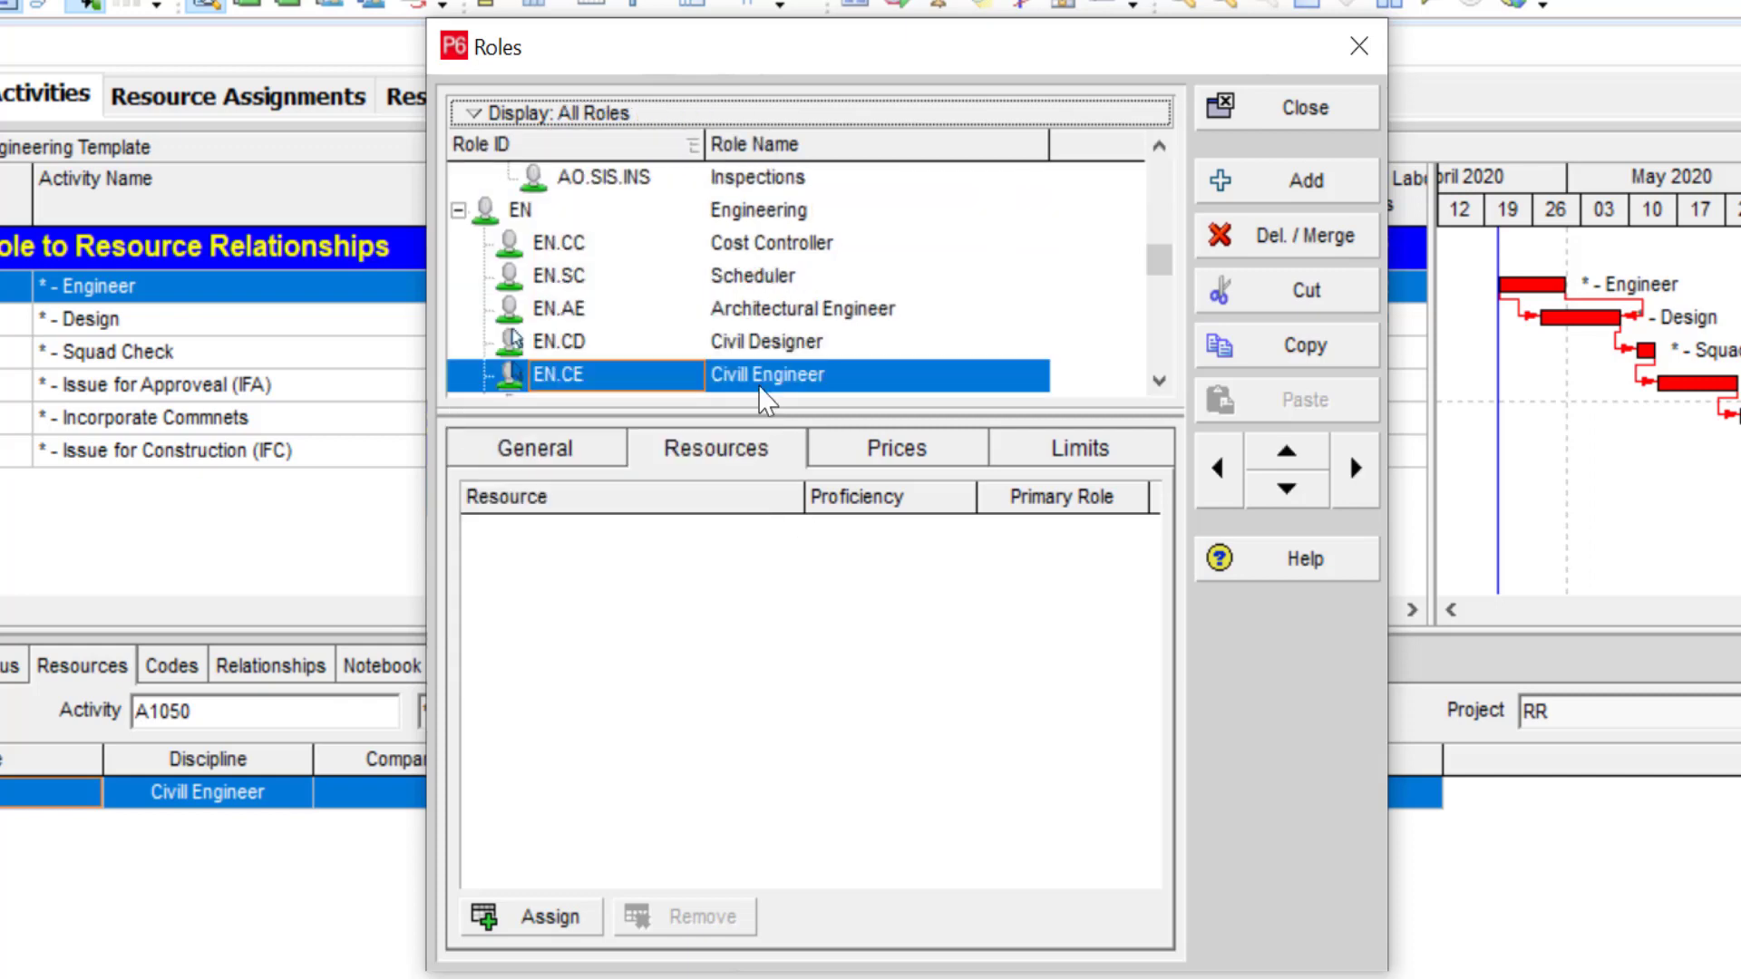
drag(768, 411, 750, 778)
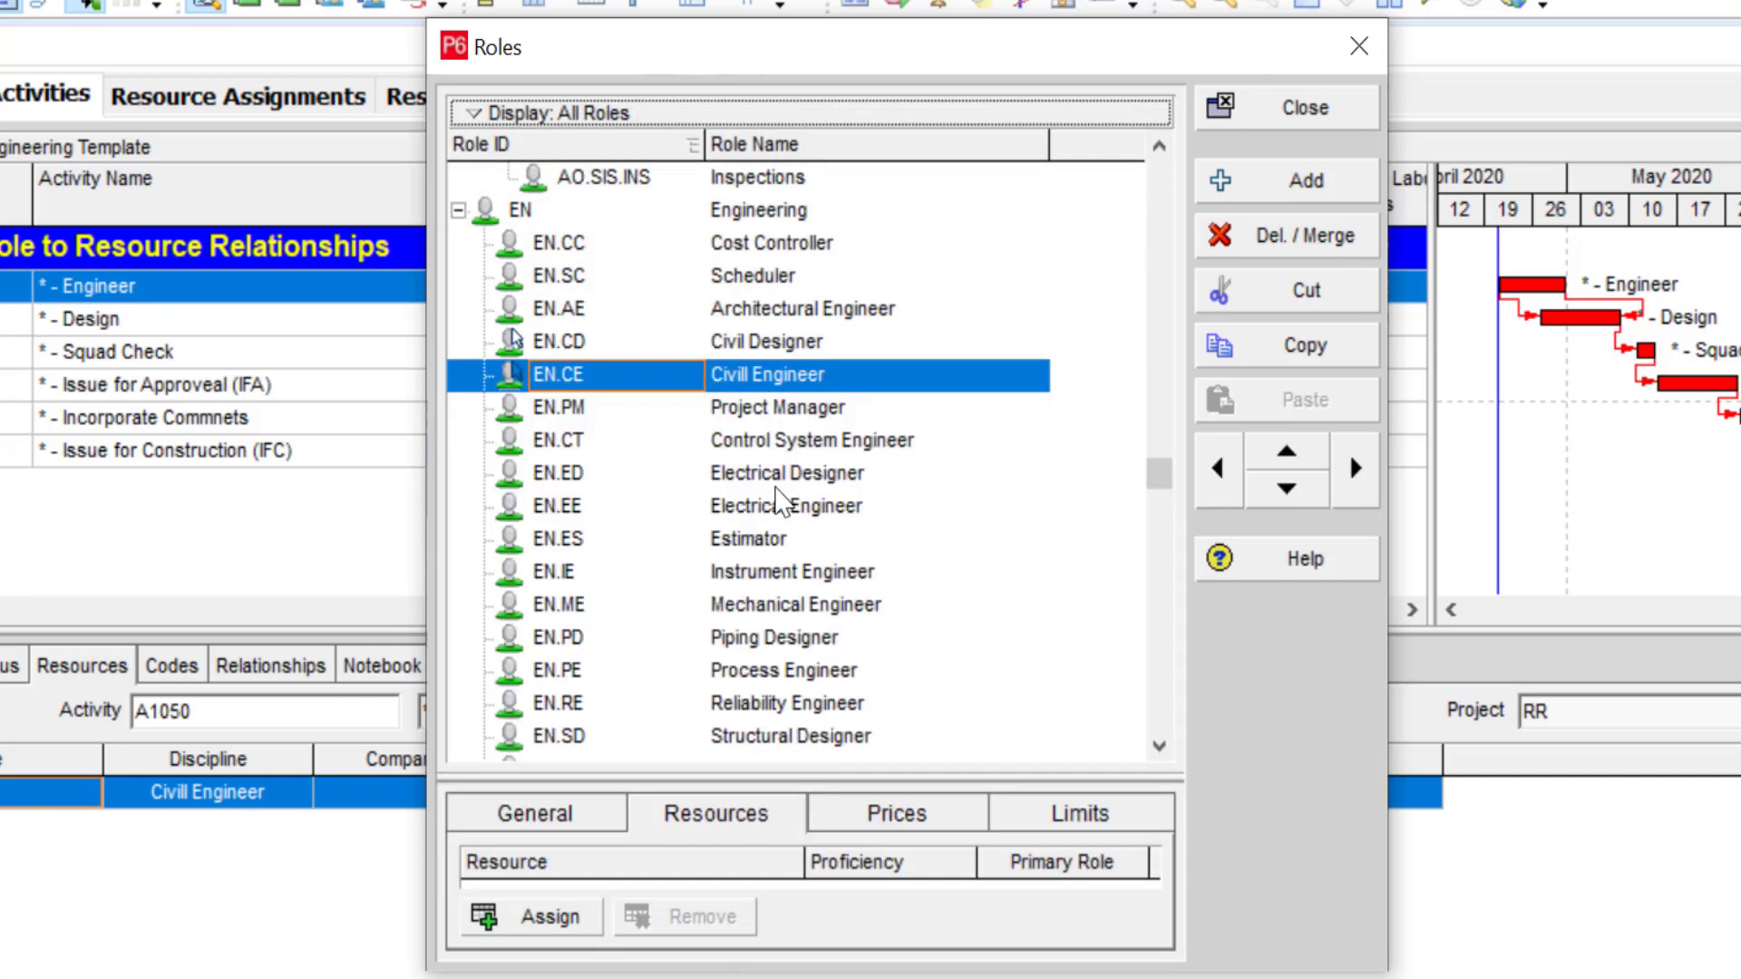
- Examine the Engineering, Procurement and Construction role groups and the roles listed under each
click(544, 210)
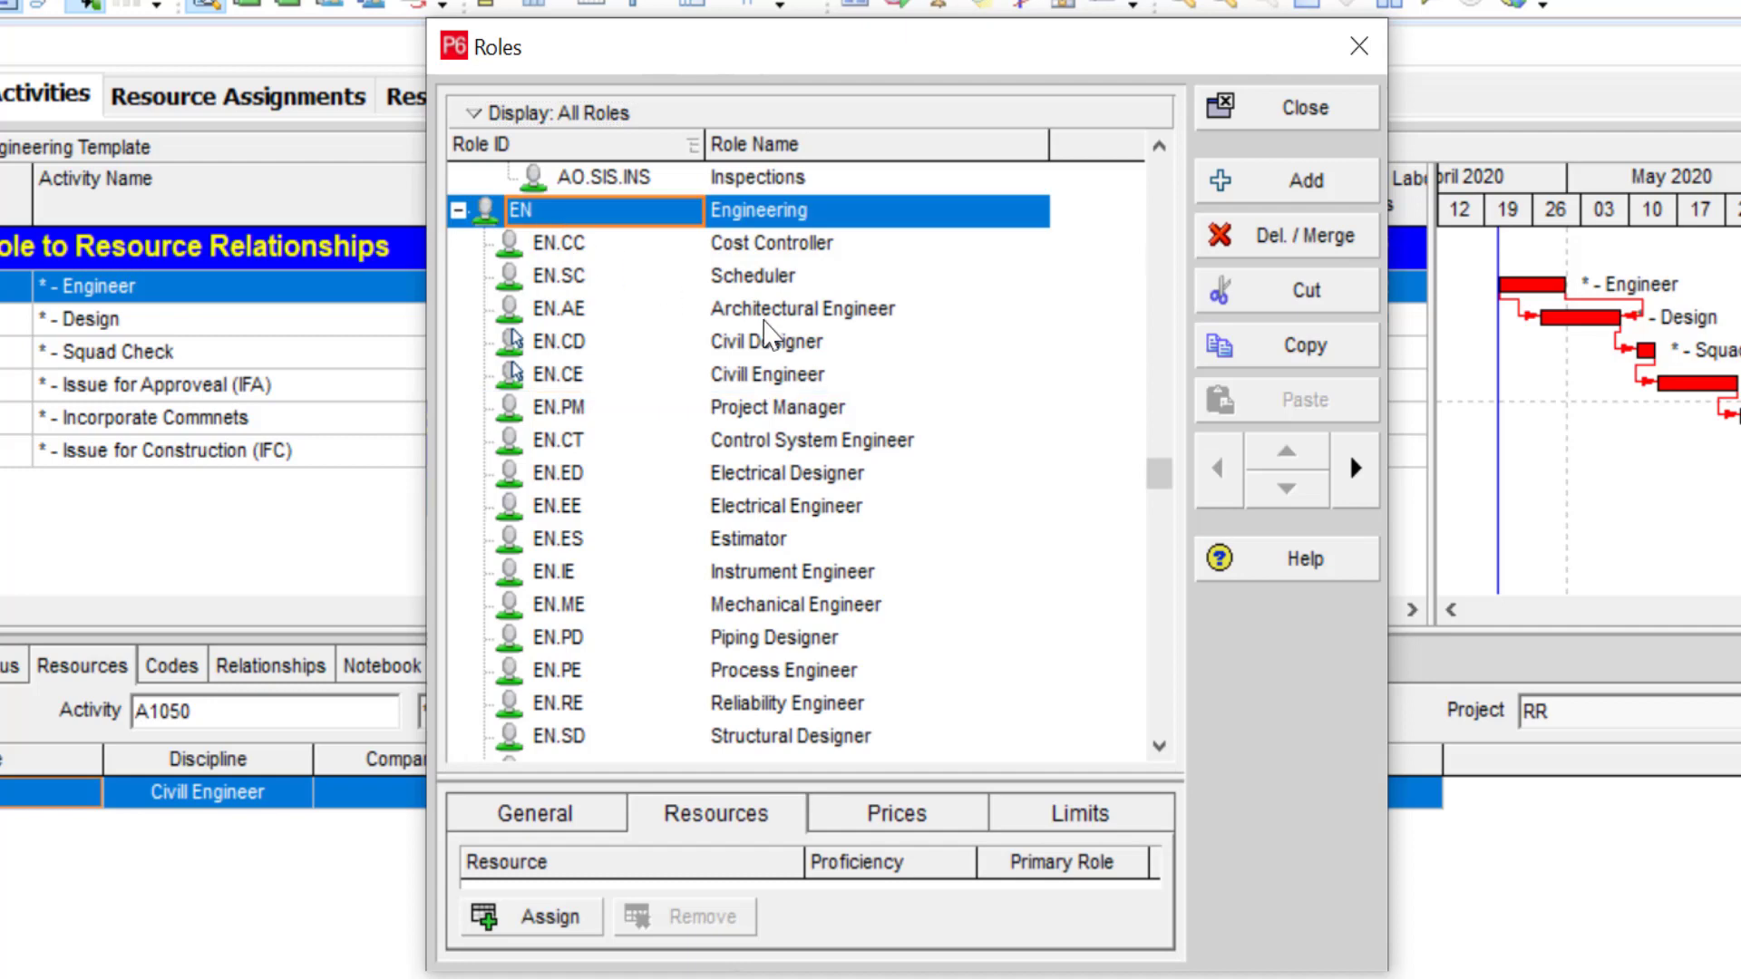
scroll(780, 417, down, 3)
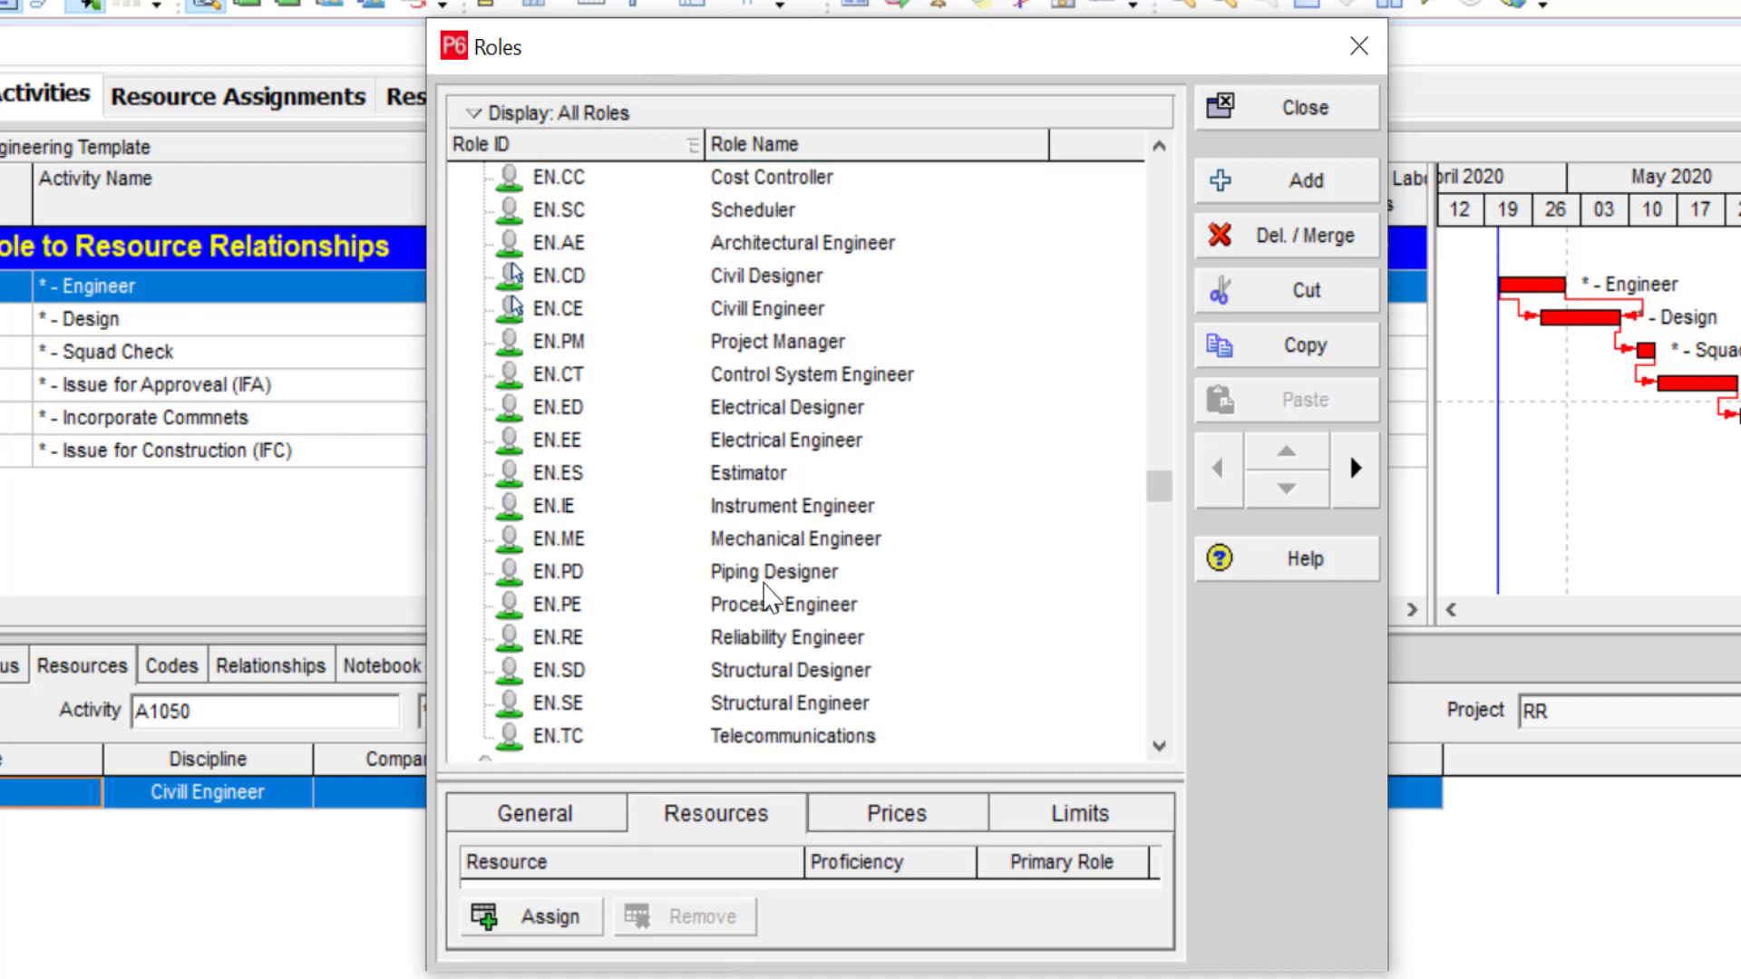
scroll(766, 606, down, 3)
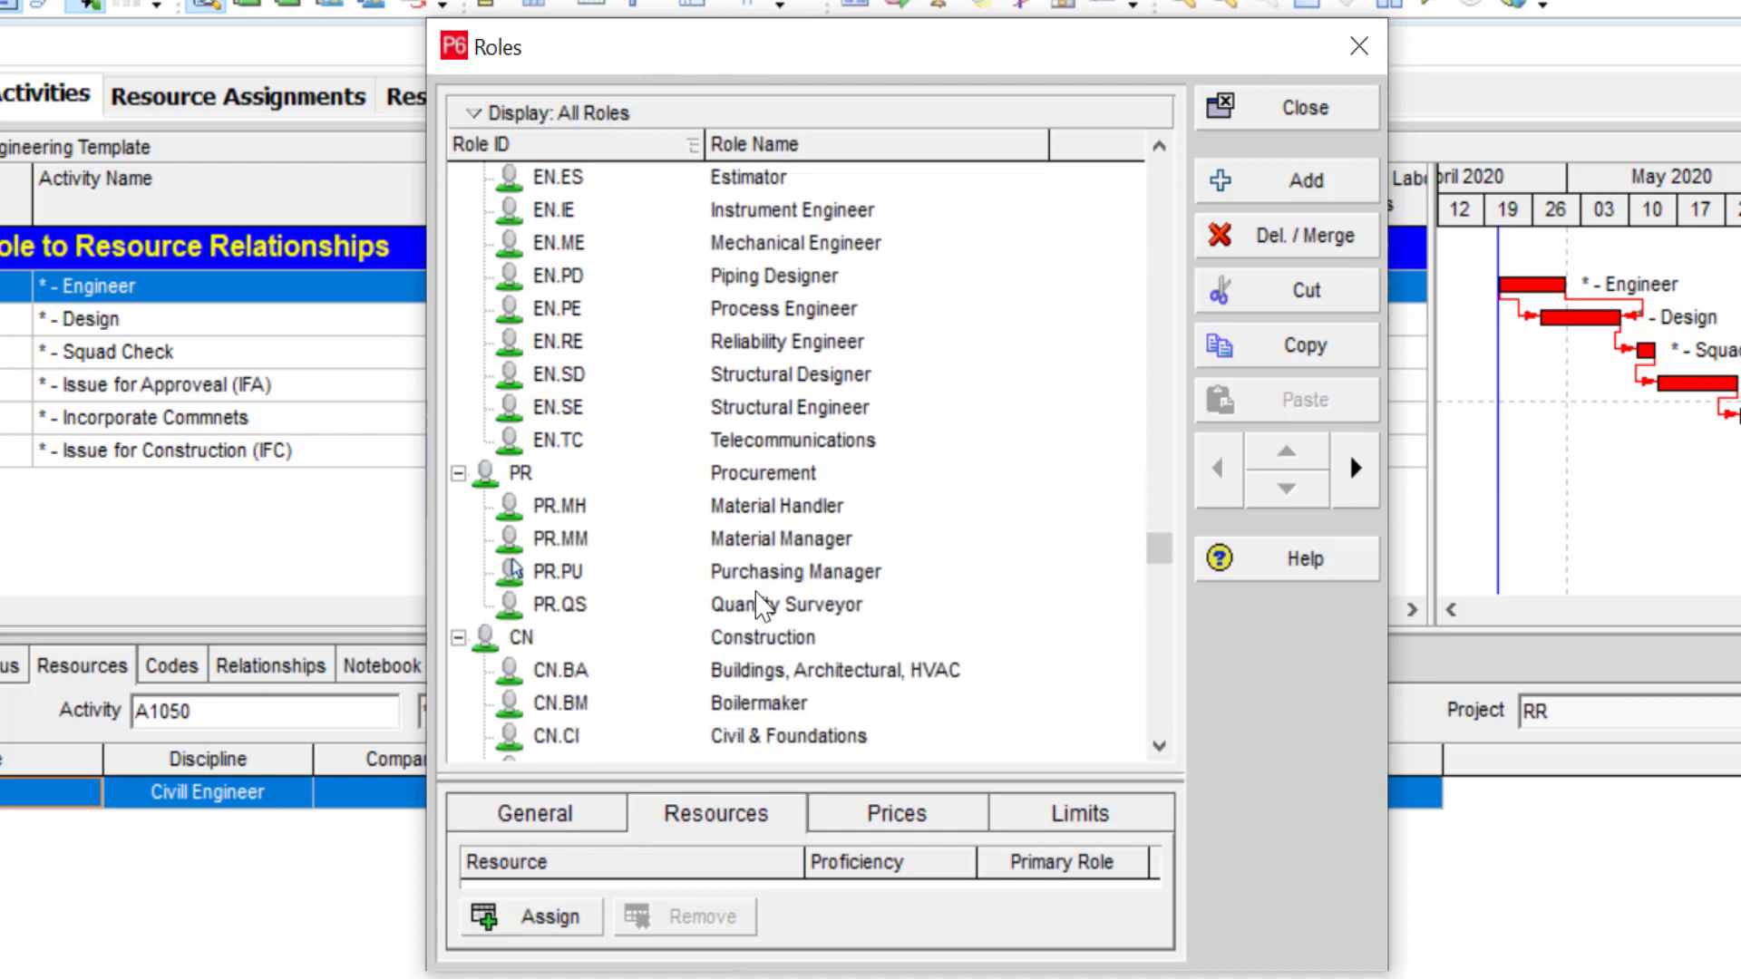
scroll(762, 548, down, 1)
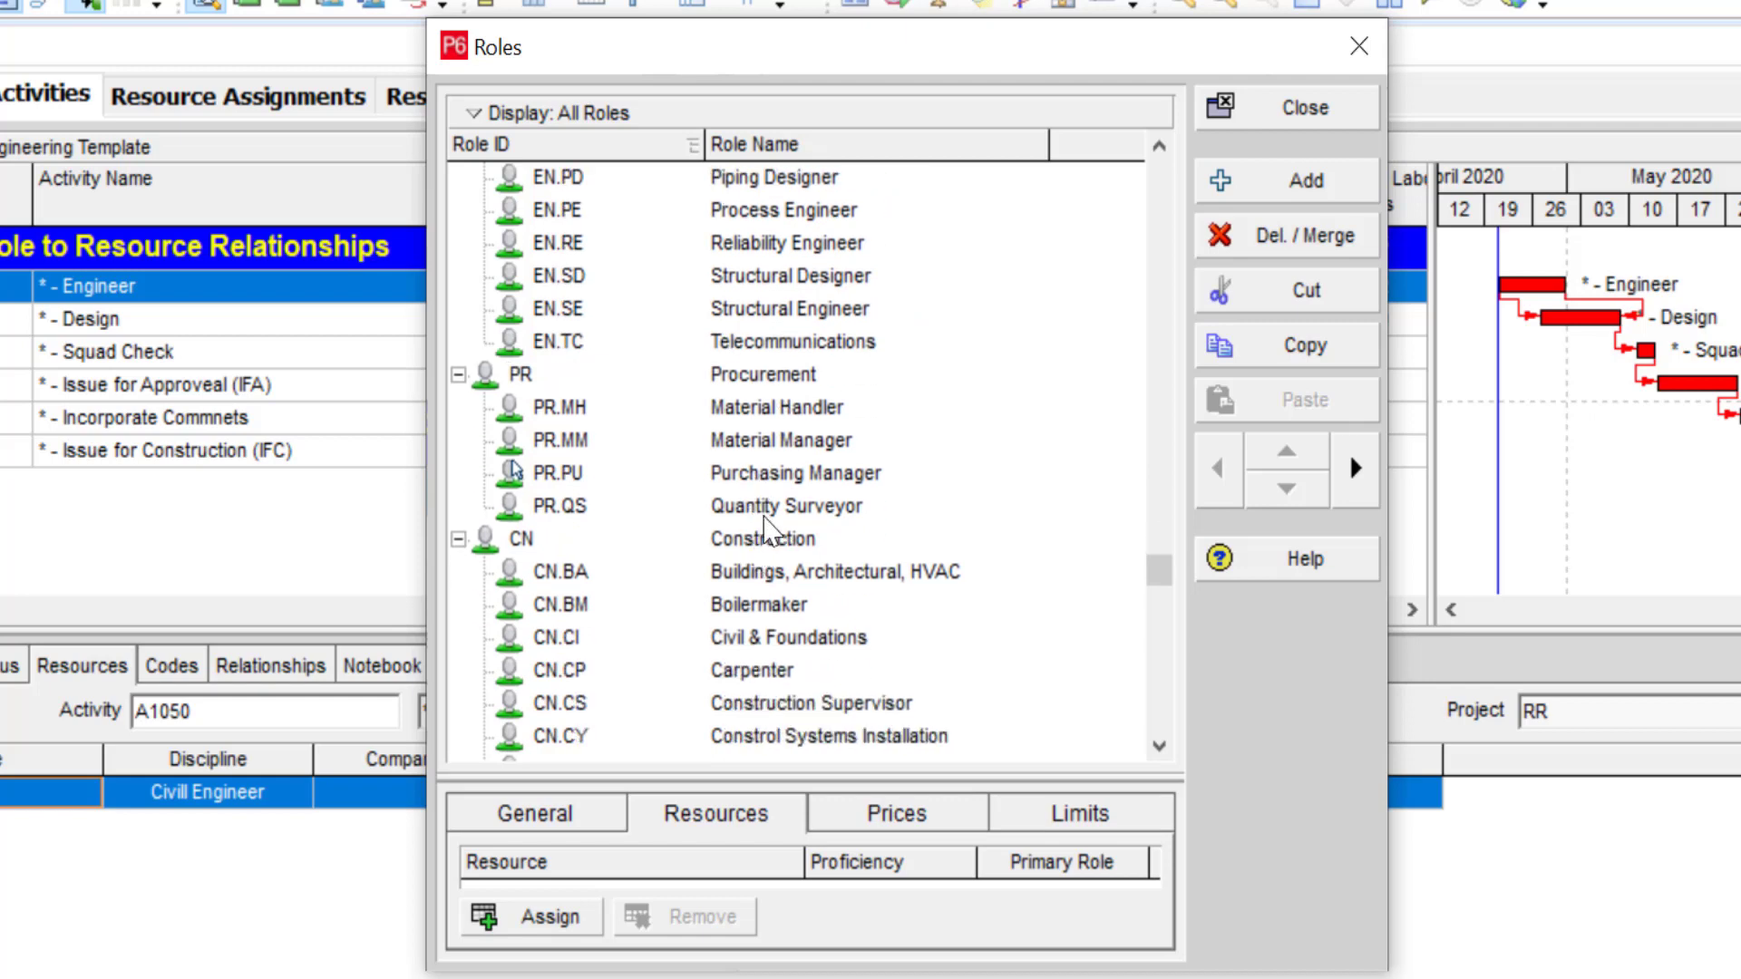
scroll(770, 544, down, 2)
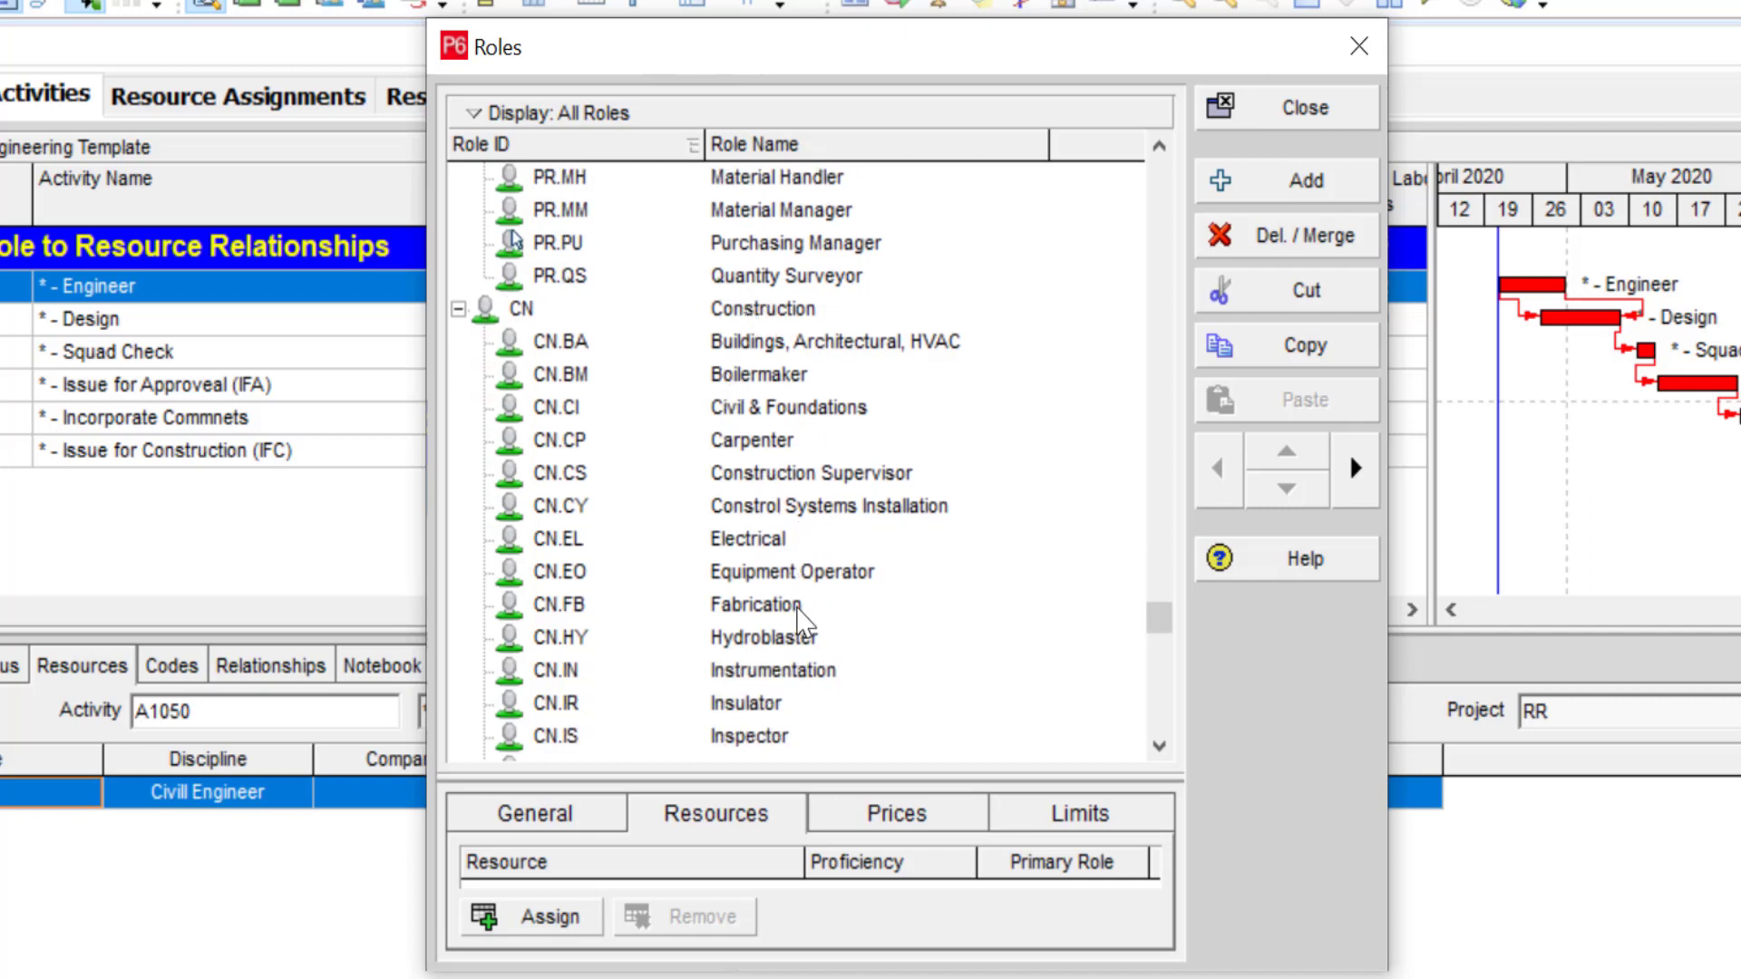
scroll(761, 635, down, 3)
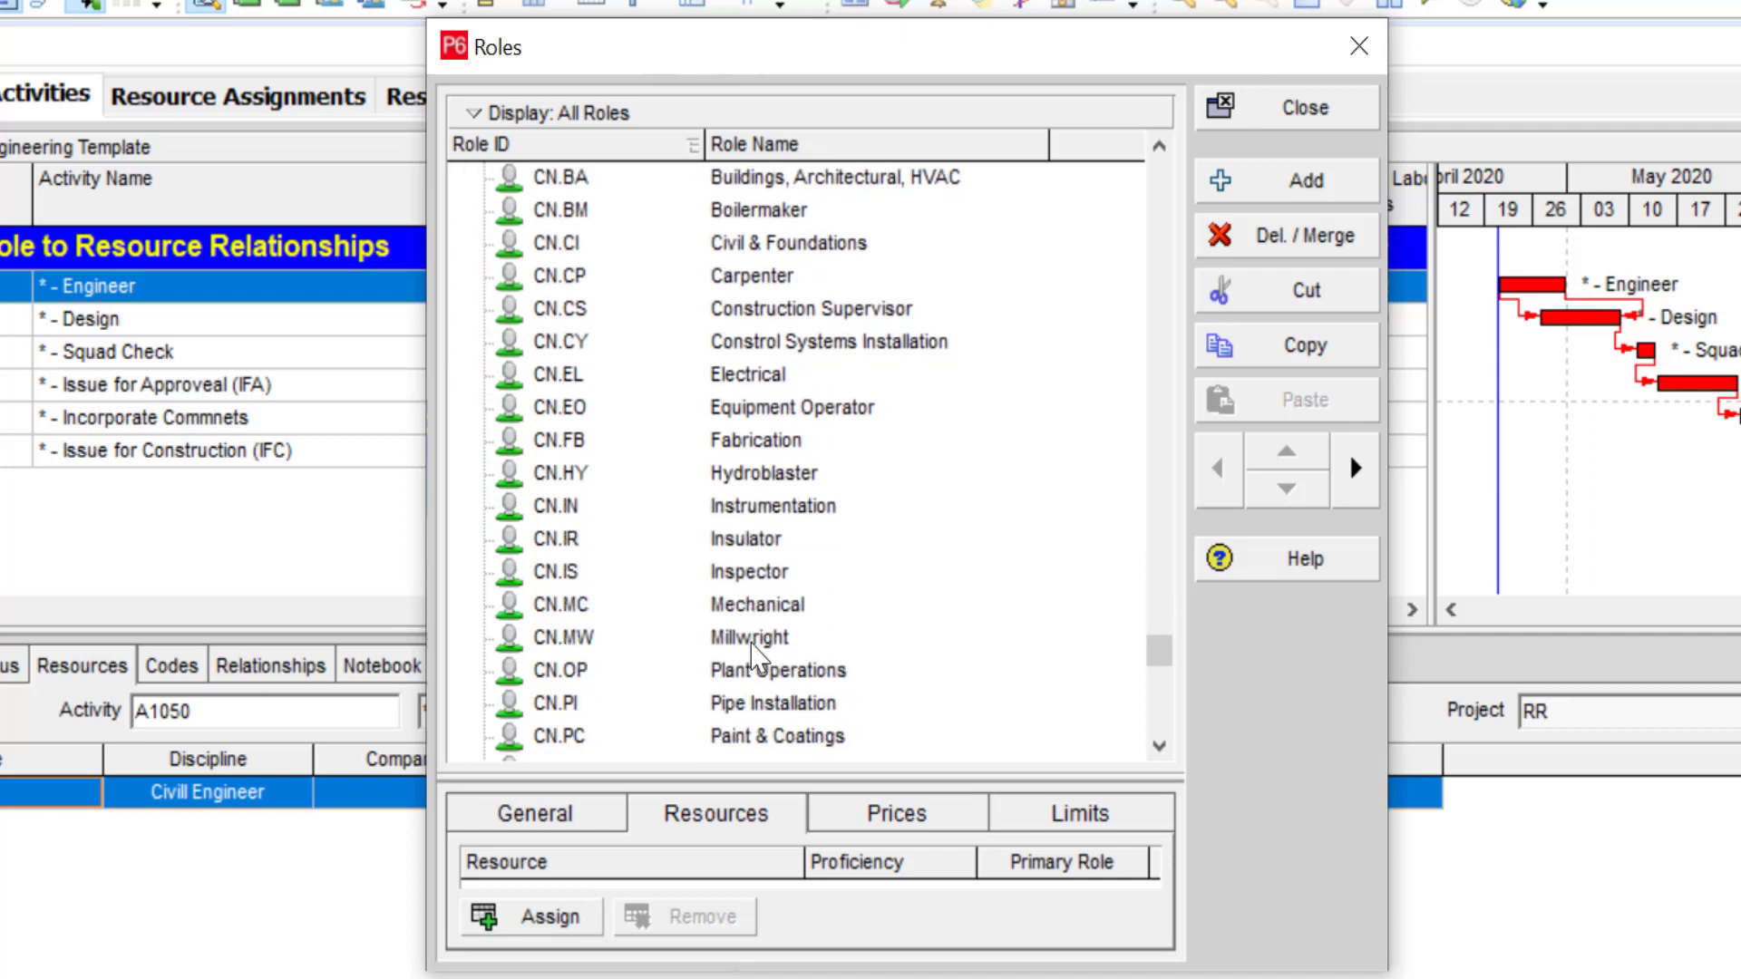
scroll(753, 585, up, 5)
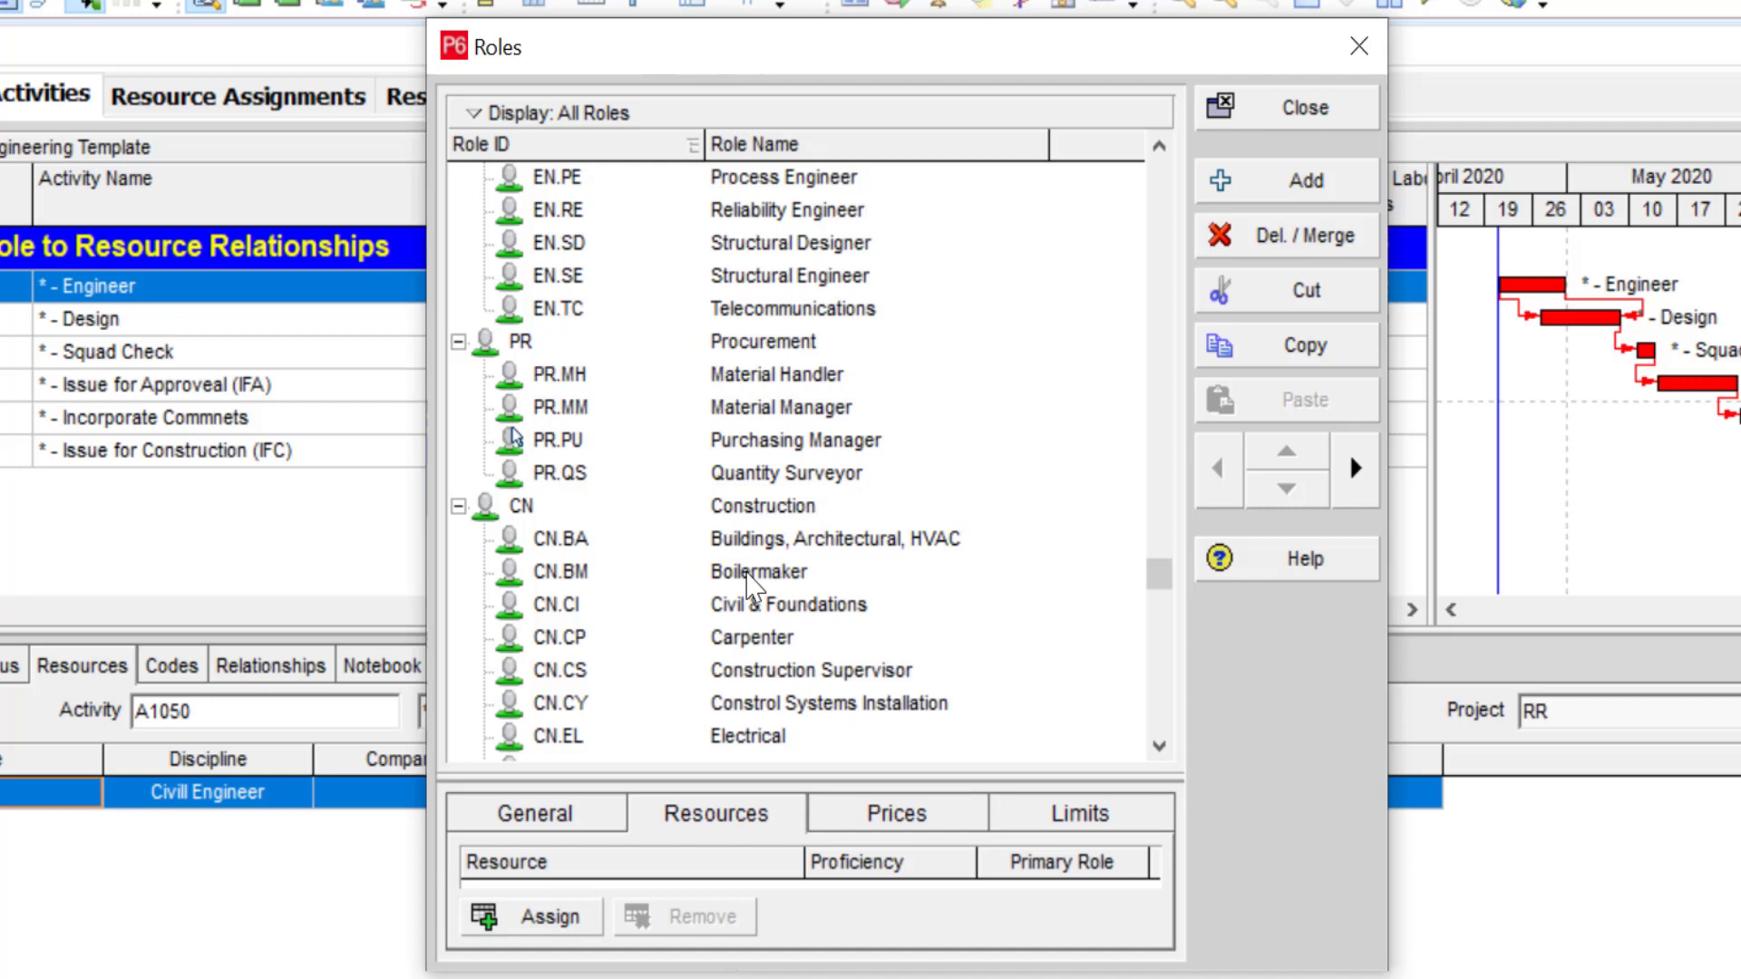
scroll(749, 580, up, 5)
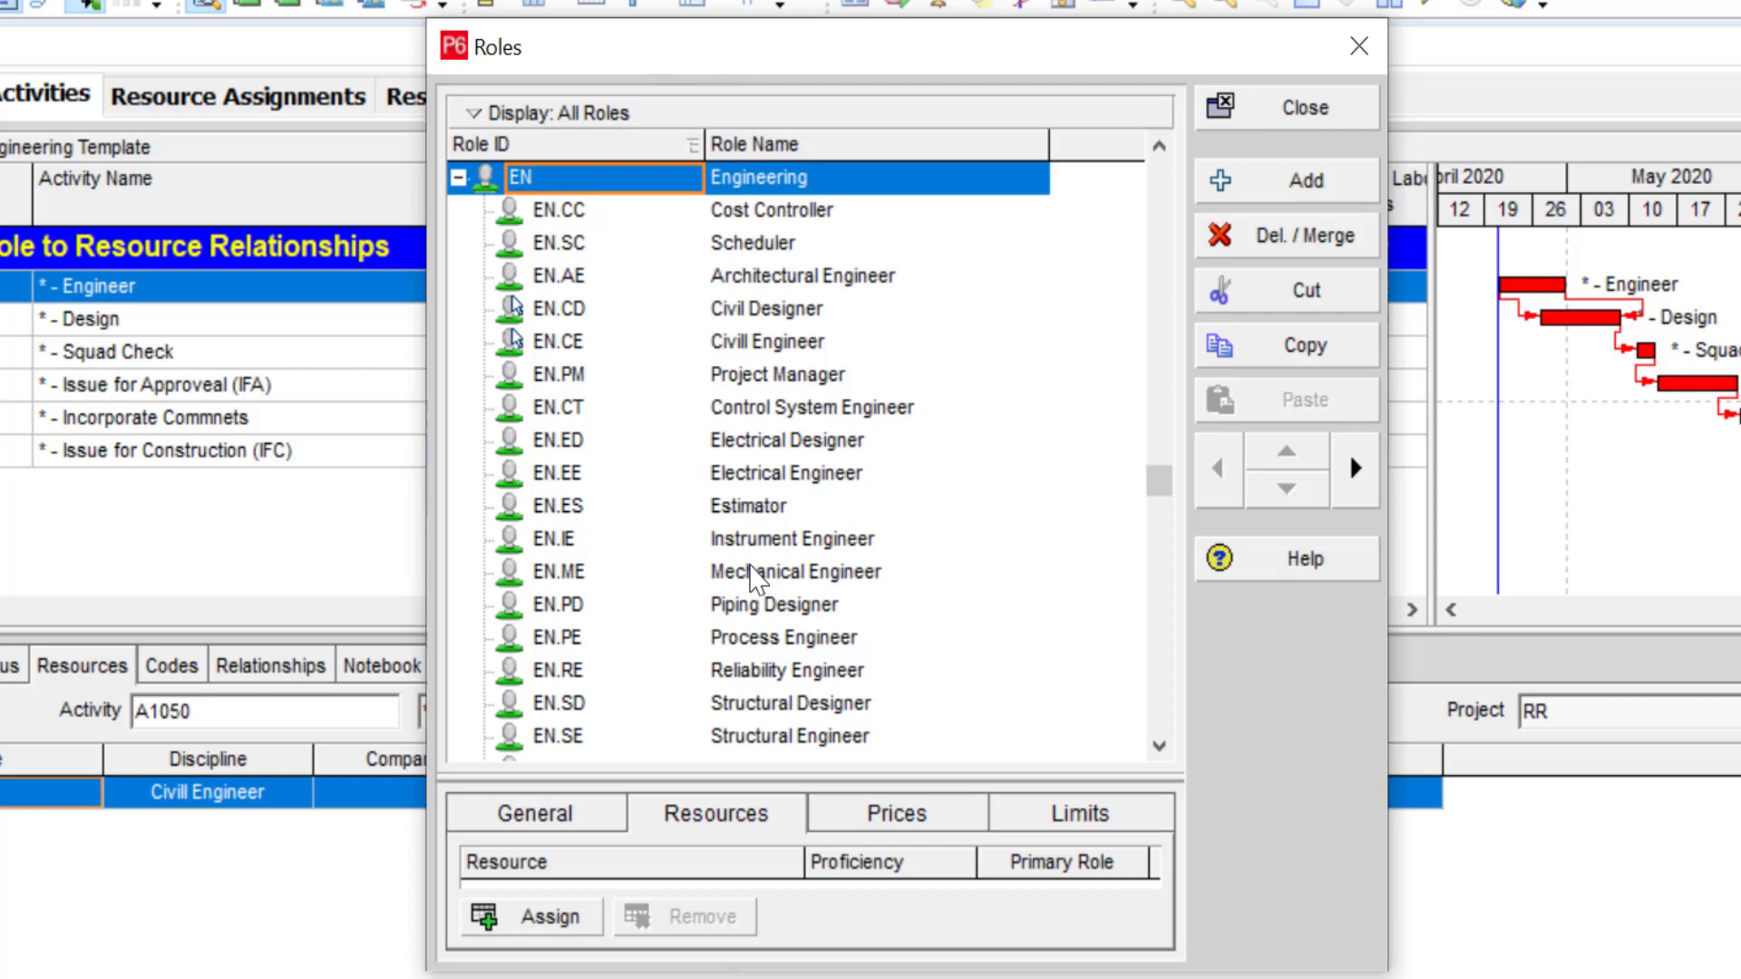
scroll(753, 544, up, 2)
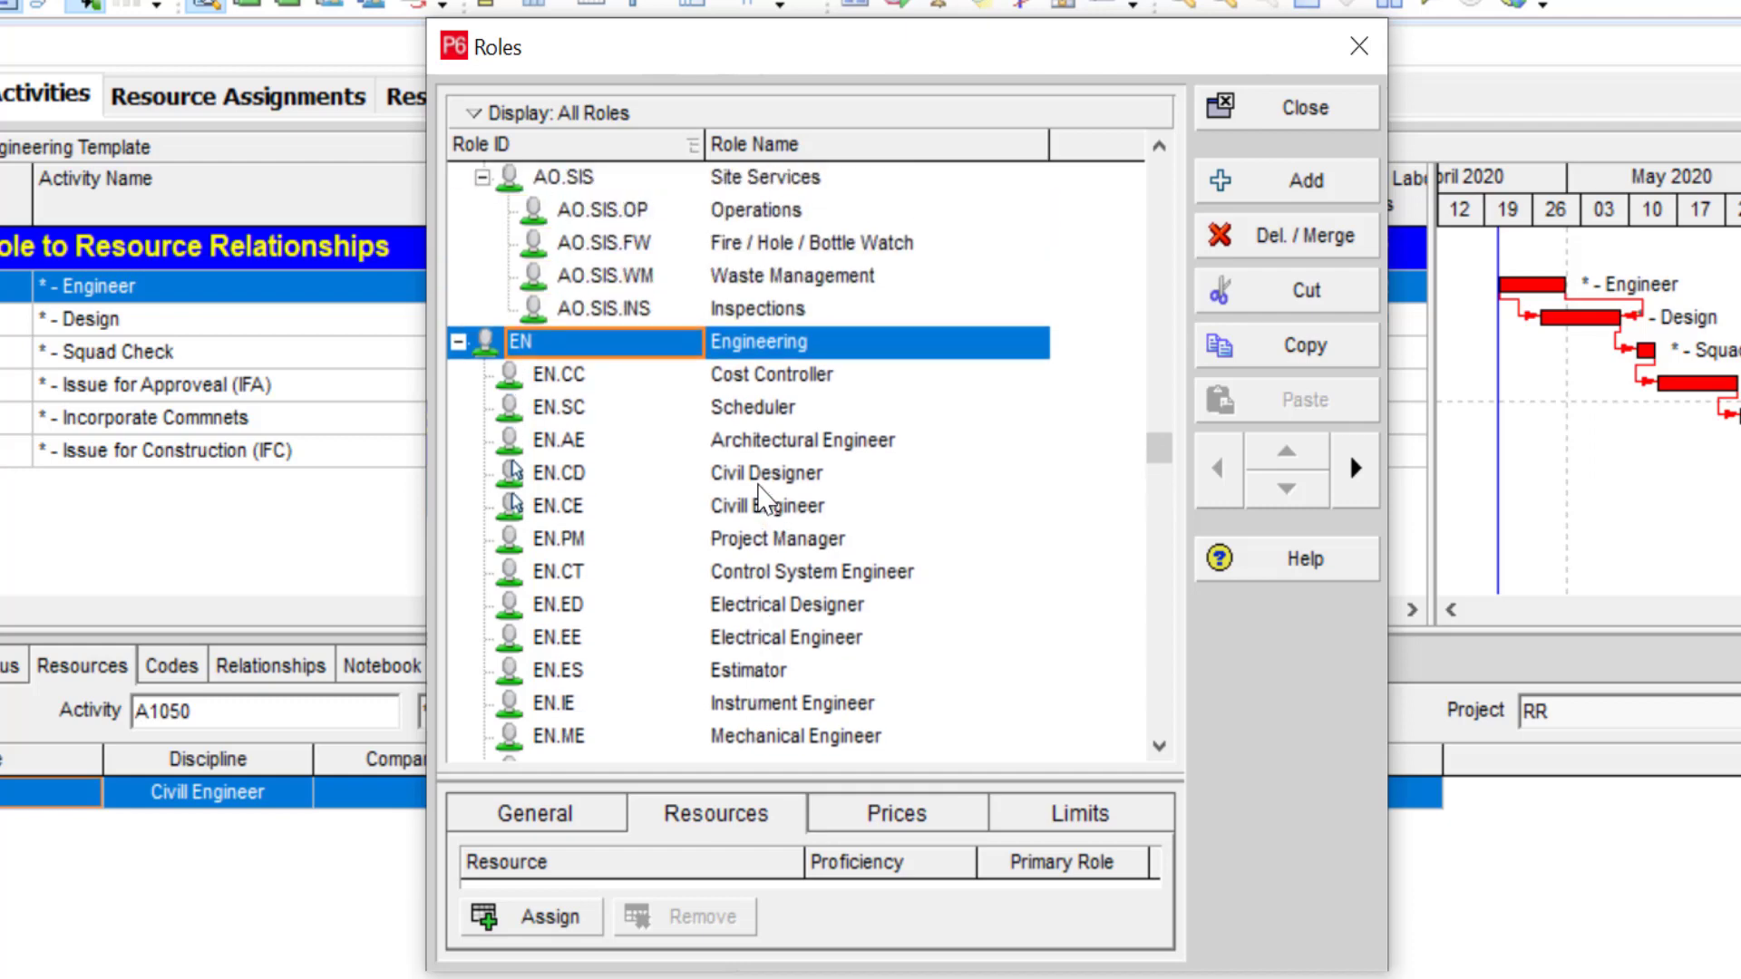
- Check the unit prices of the Civil Designer, Civill Engineer and Purchasing Manager roles, and close the Roles dictionary
click(762, 473)
drag(806, 778, 797, 586)
click(904, 636)
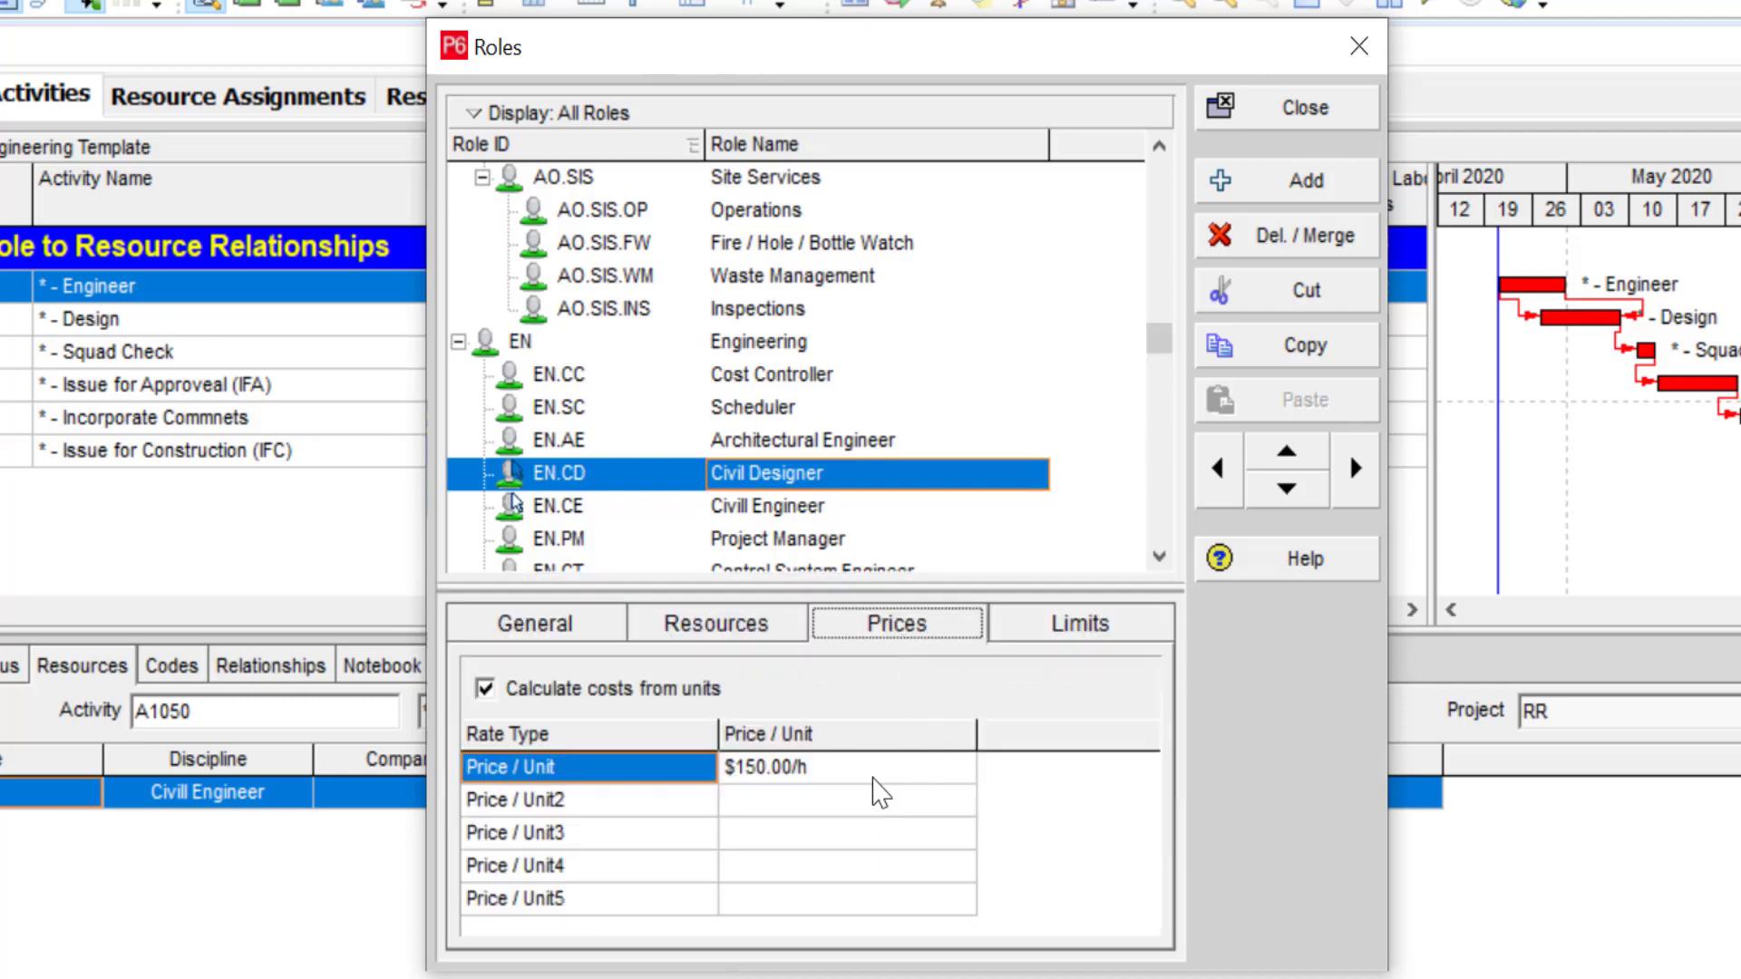
click(870, 773)
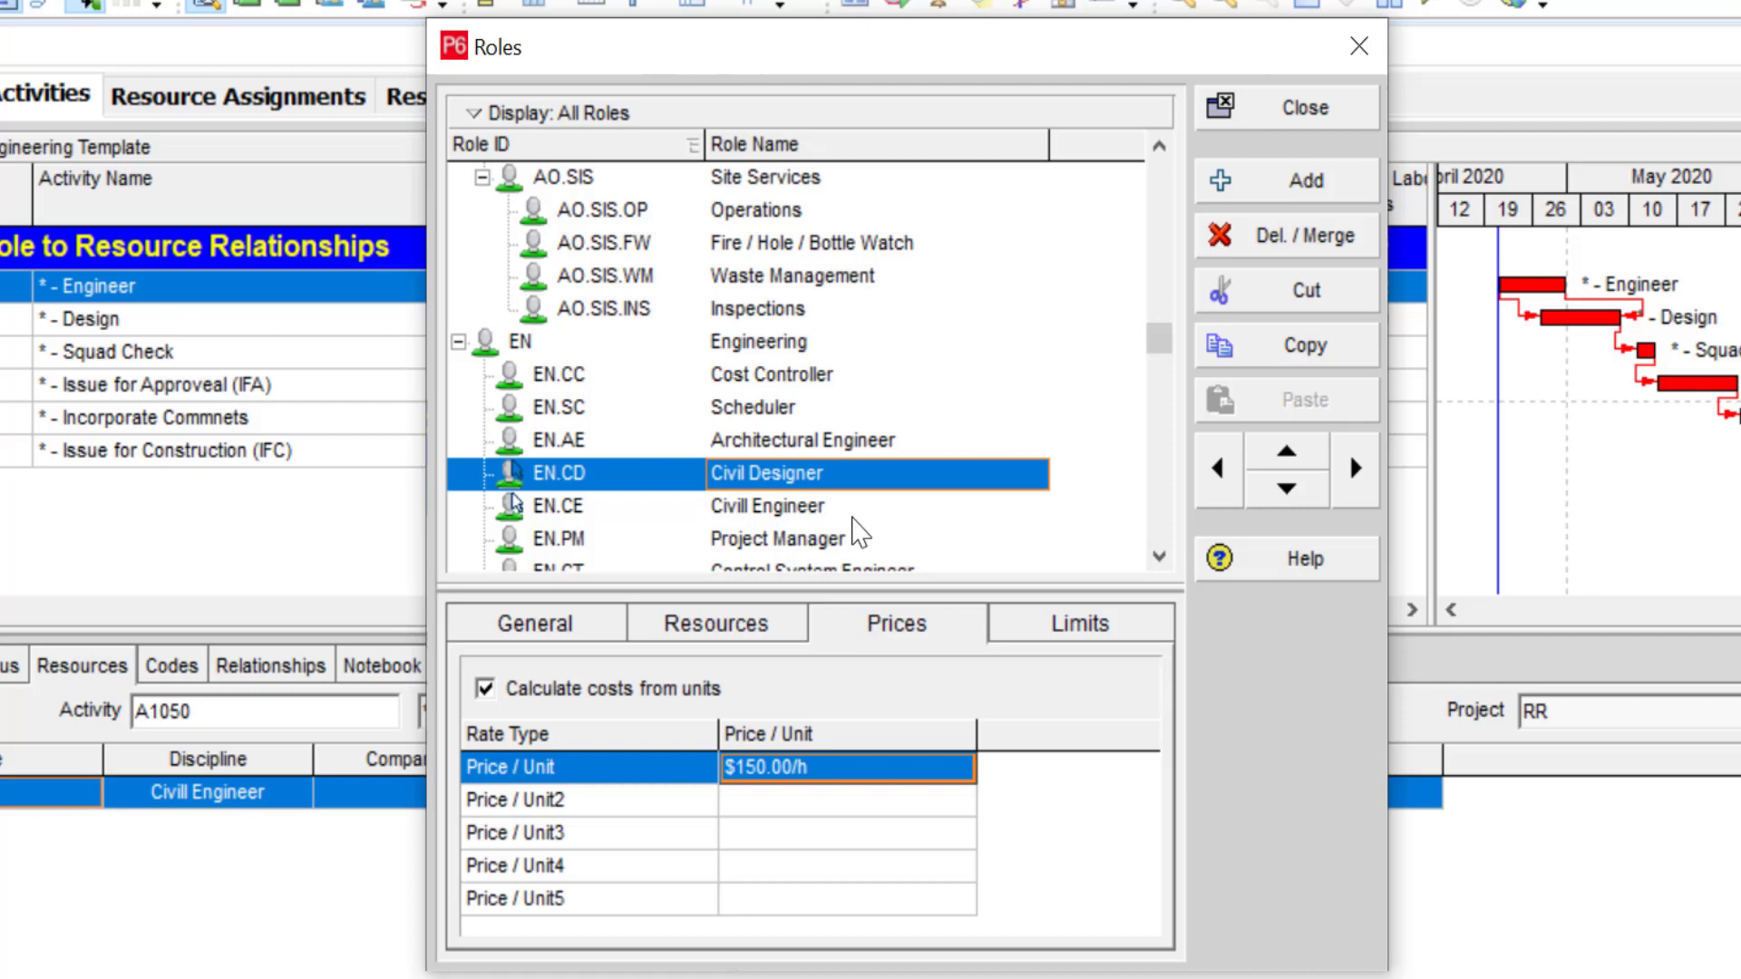
click(860, 516)
scroll(865, 535, down, 5)
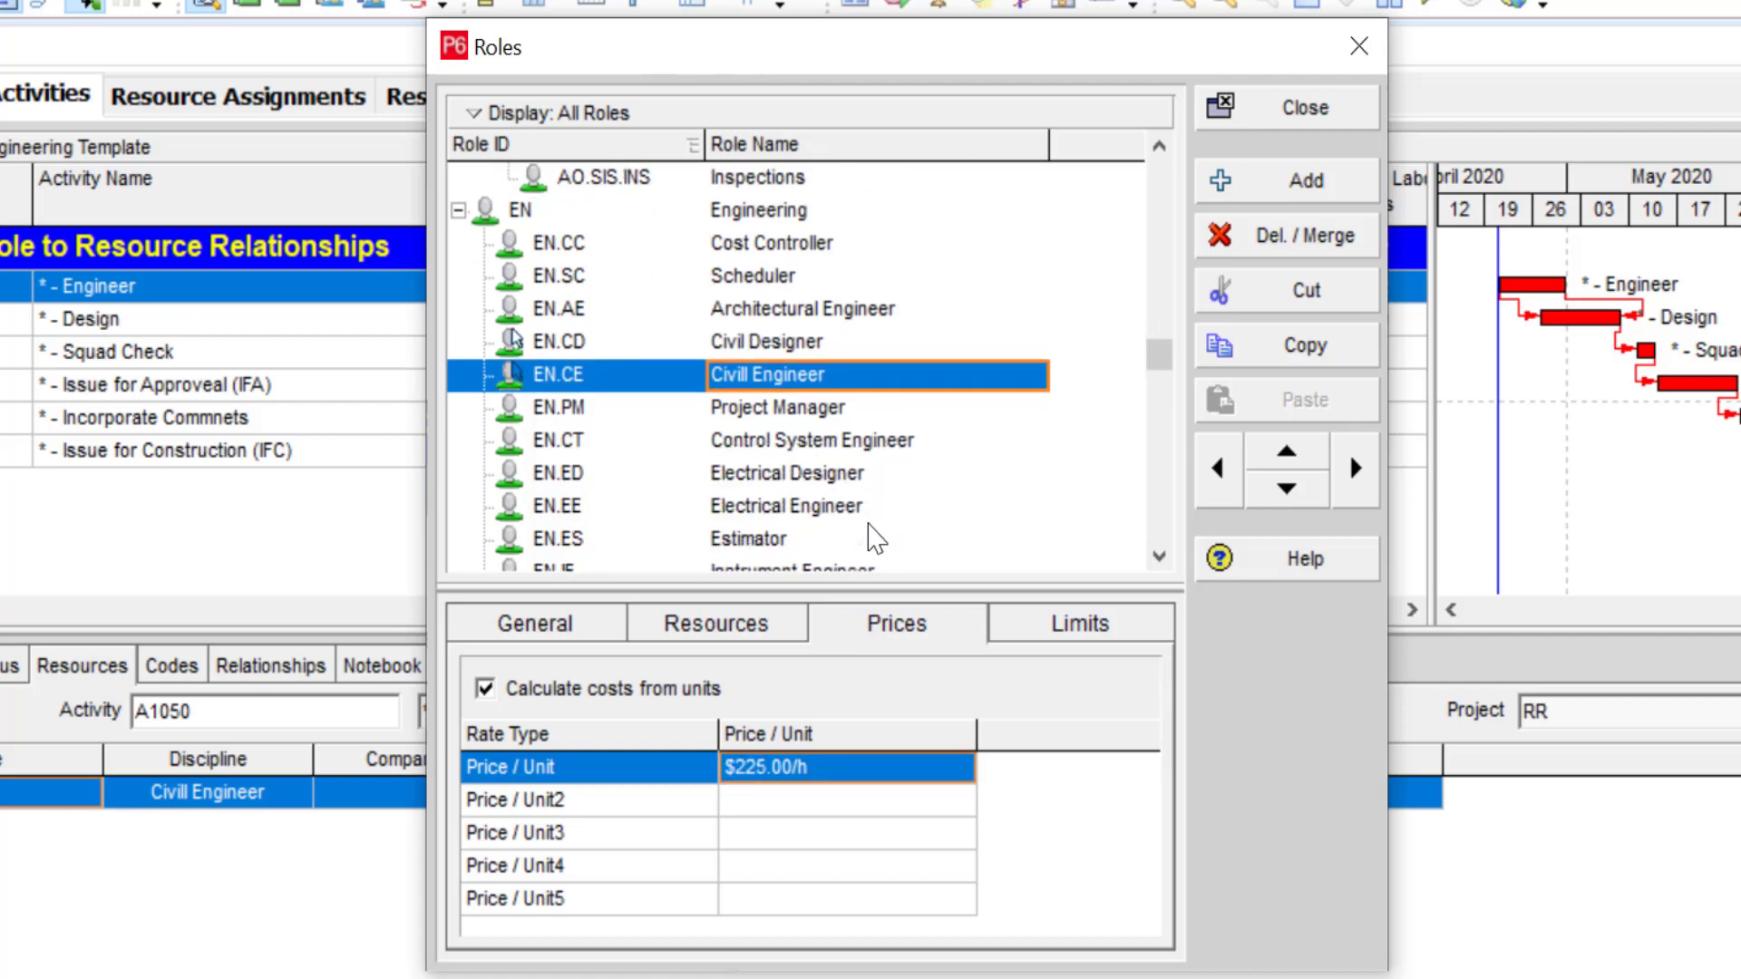
scroll(876, 539, down, 4)
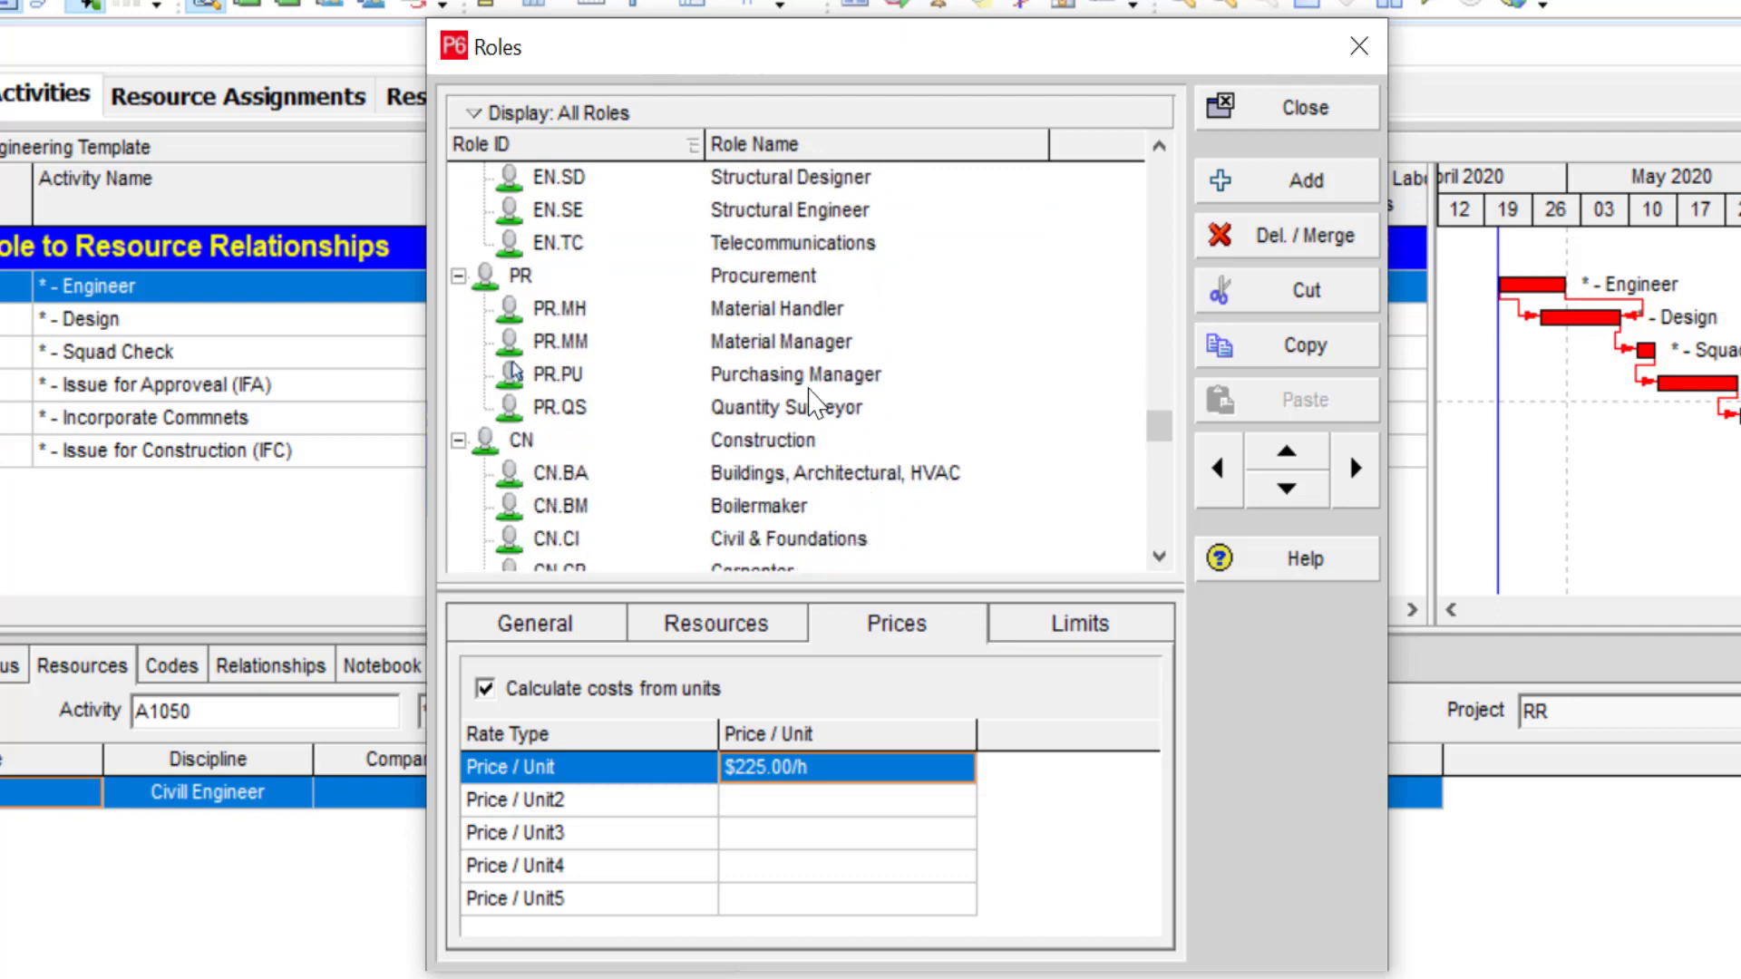
click(798, 376)
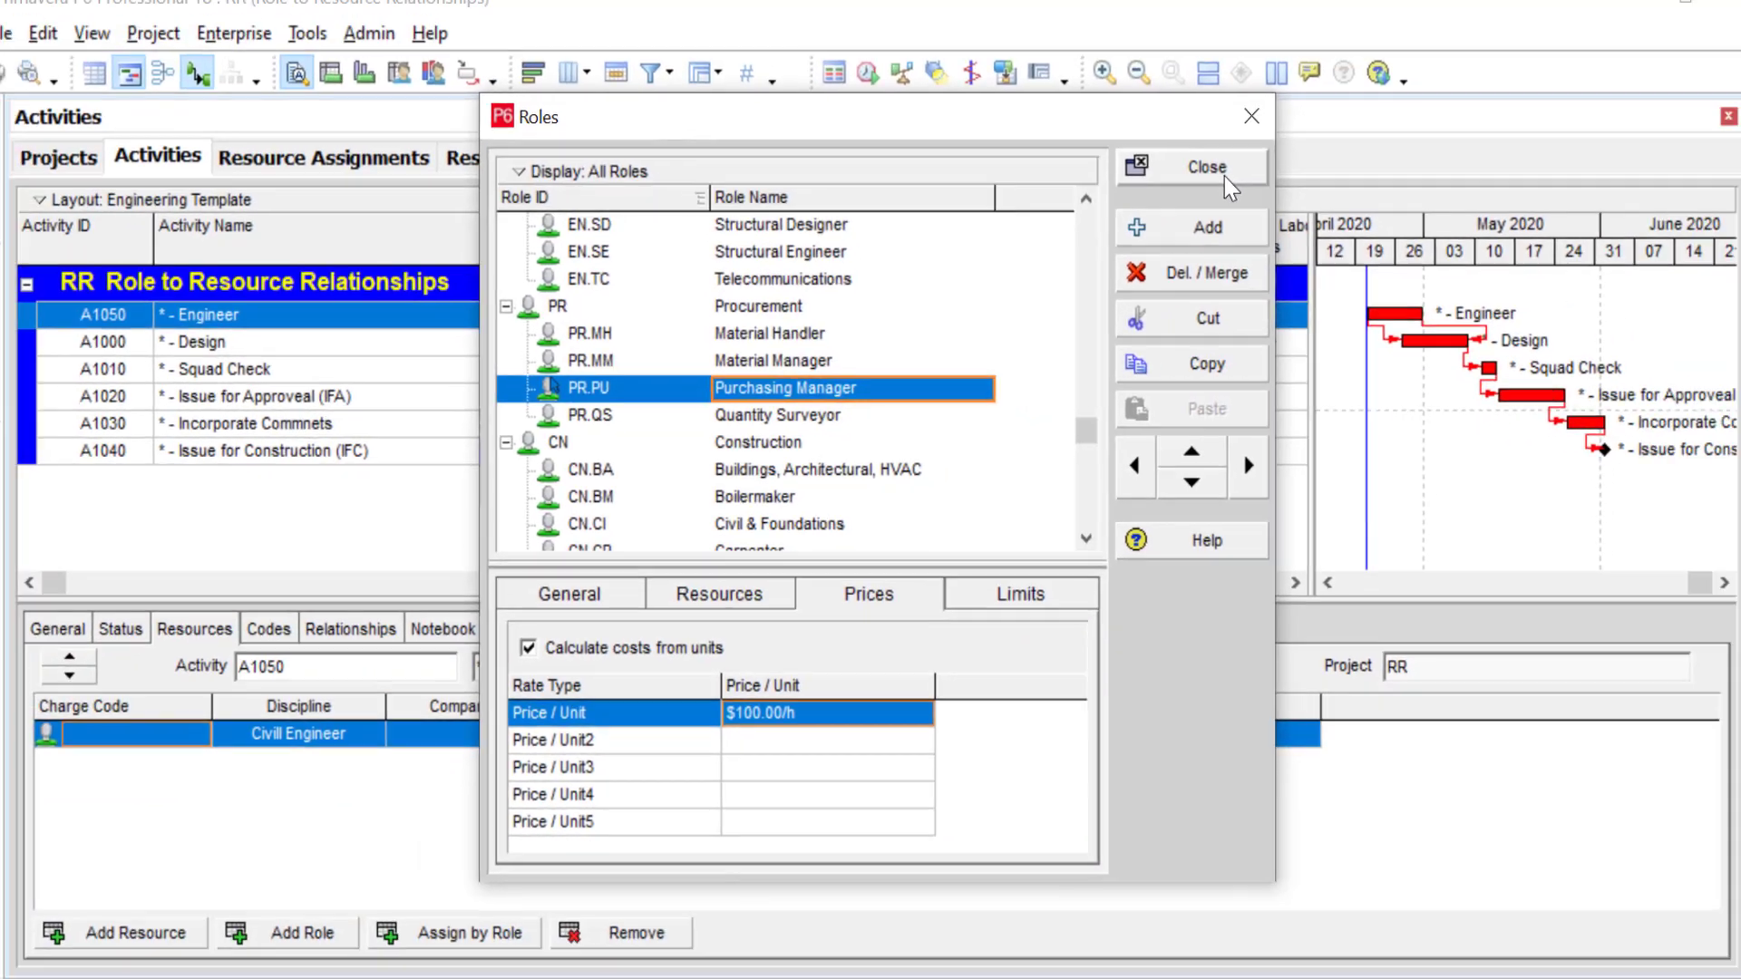
click(1215, 174)
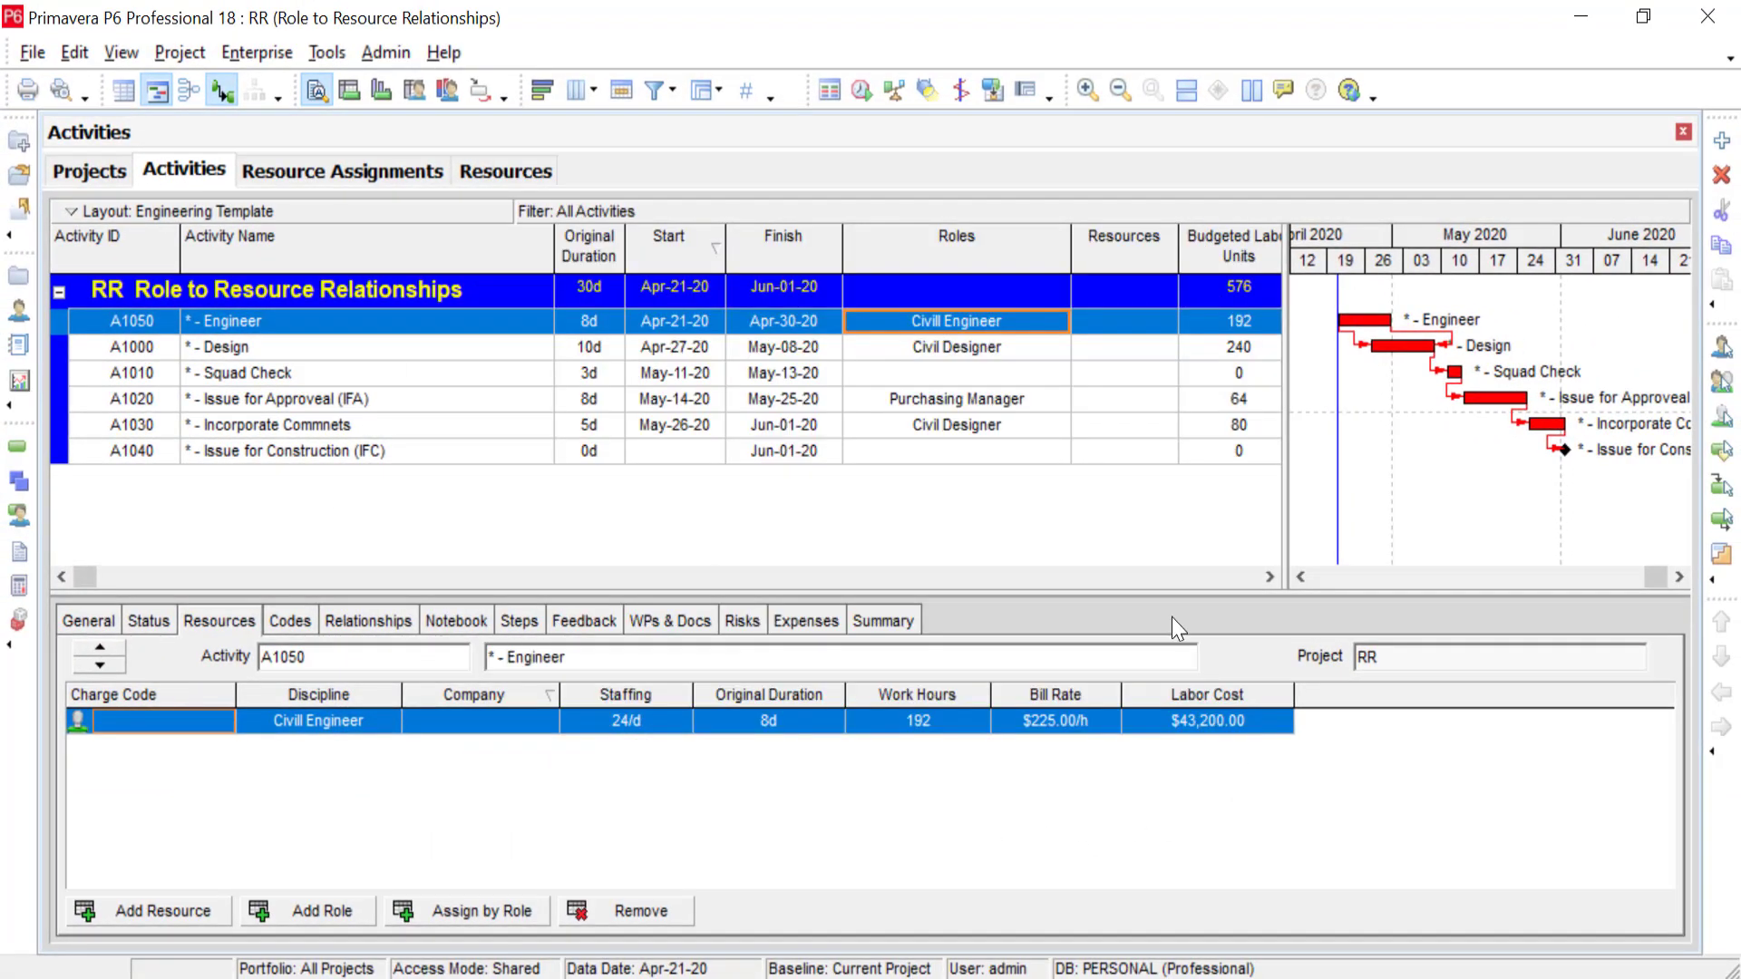
- Enlarge the activity details area and review the resource assignment columns, including the custom title Discipline for the Role Name column
drag(1127, 590, 1126, 564)
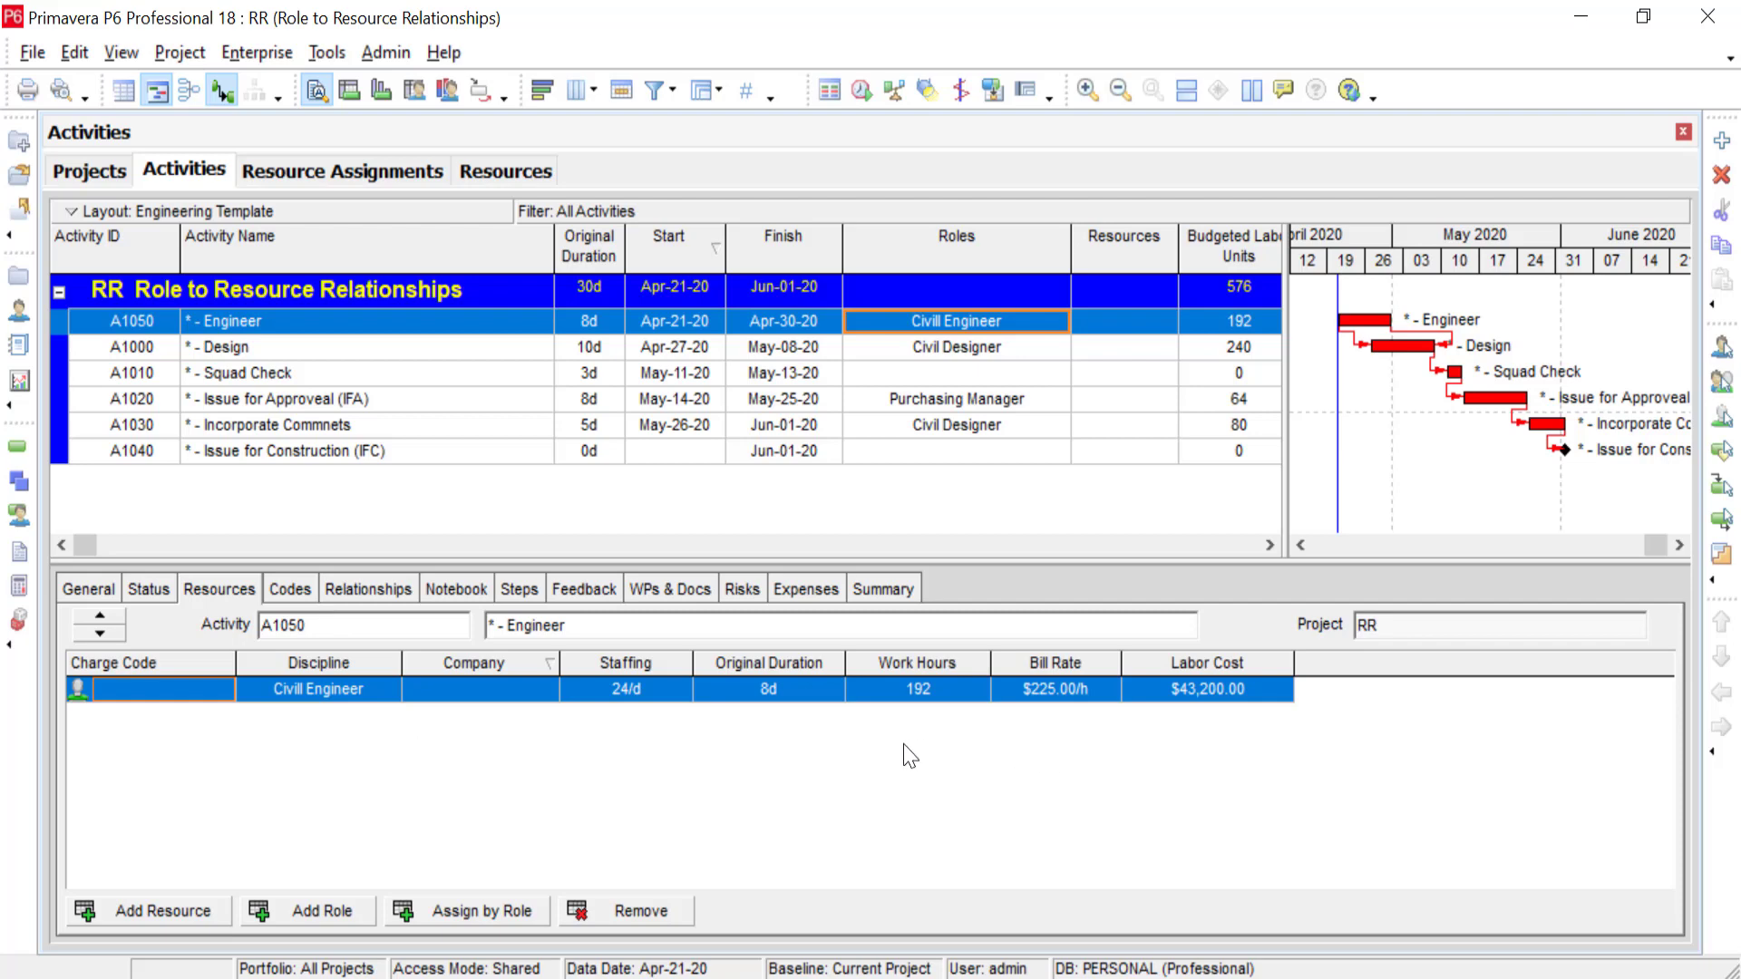
right_click(594, 752)
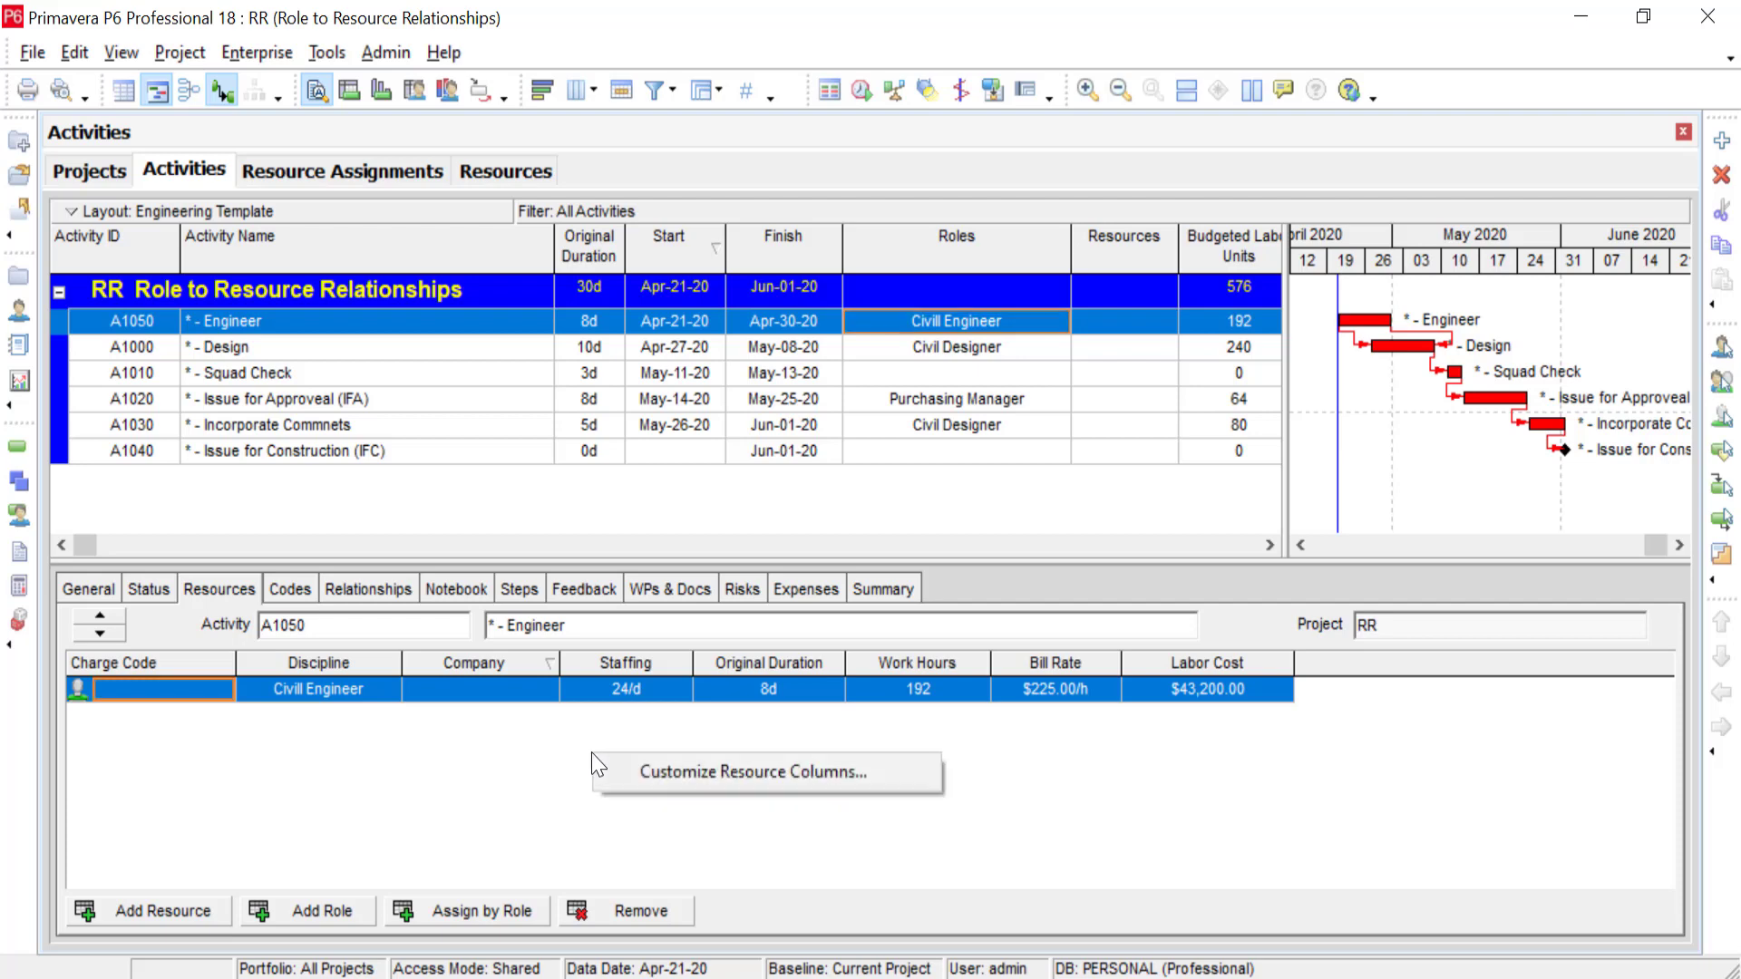
click(736, 774)
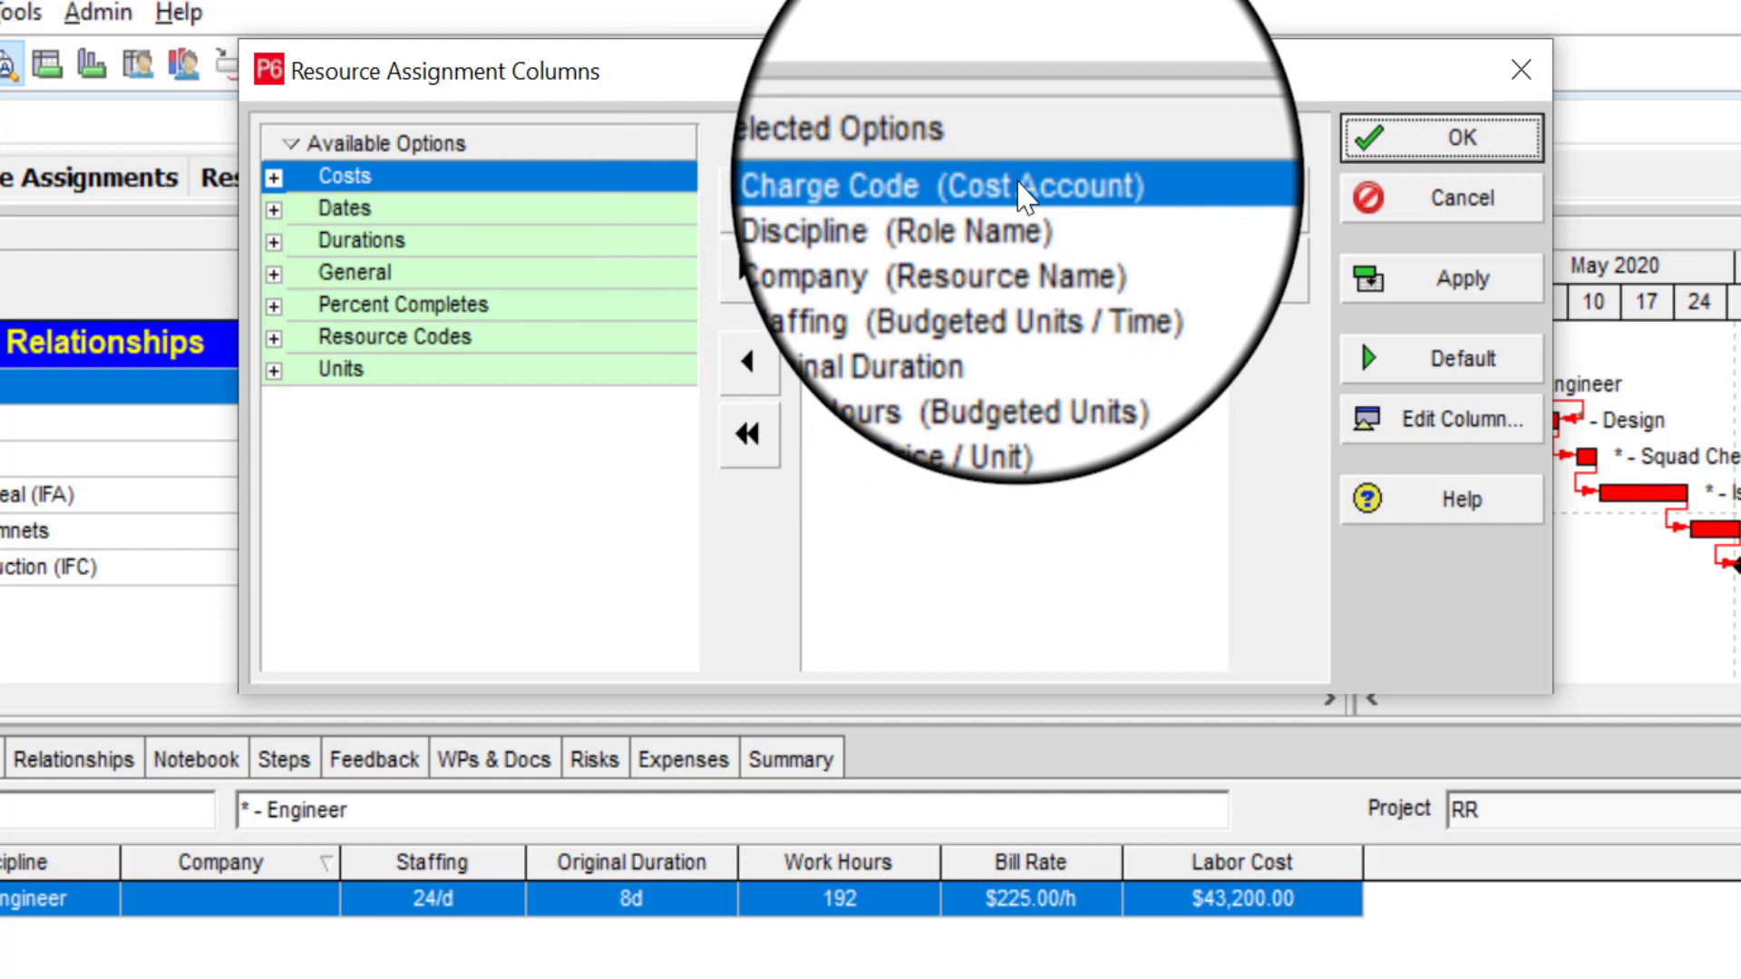
click(998, 222)
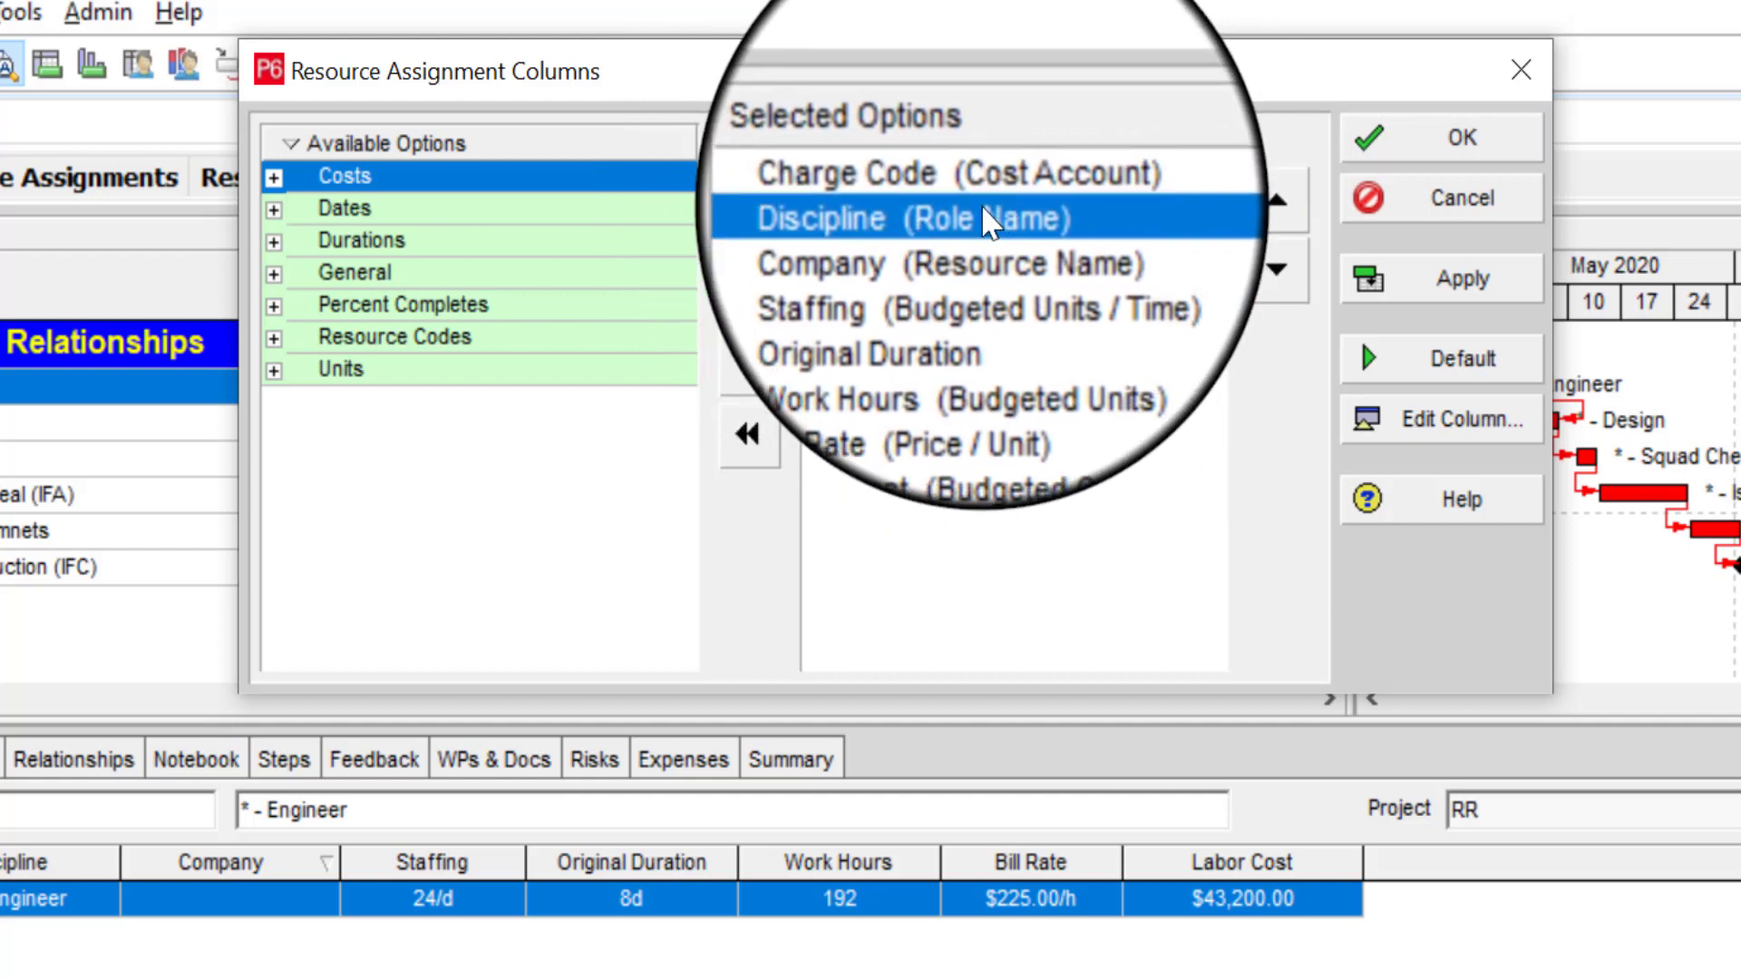
click(1401, 432)
click(766, 597)
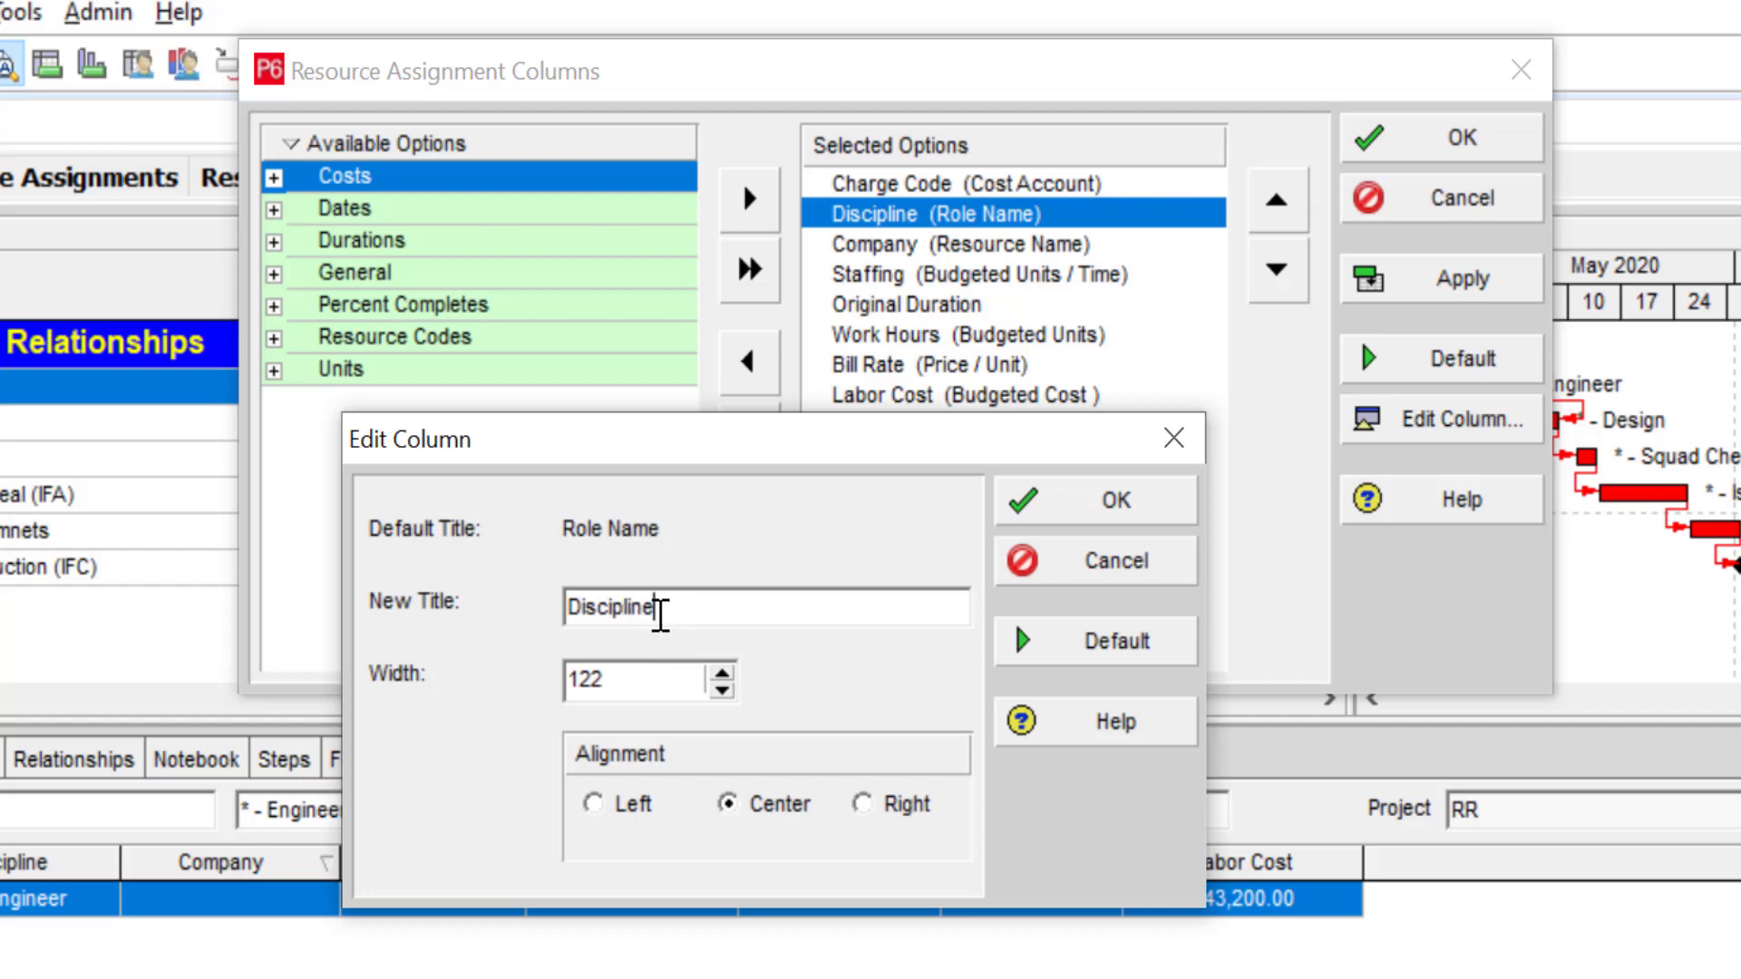
click(1134, 515)
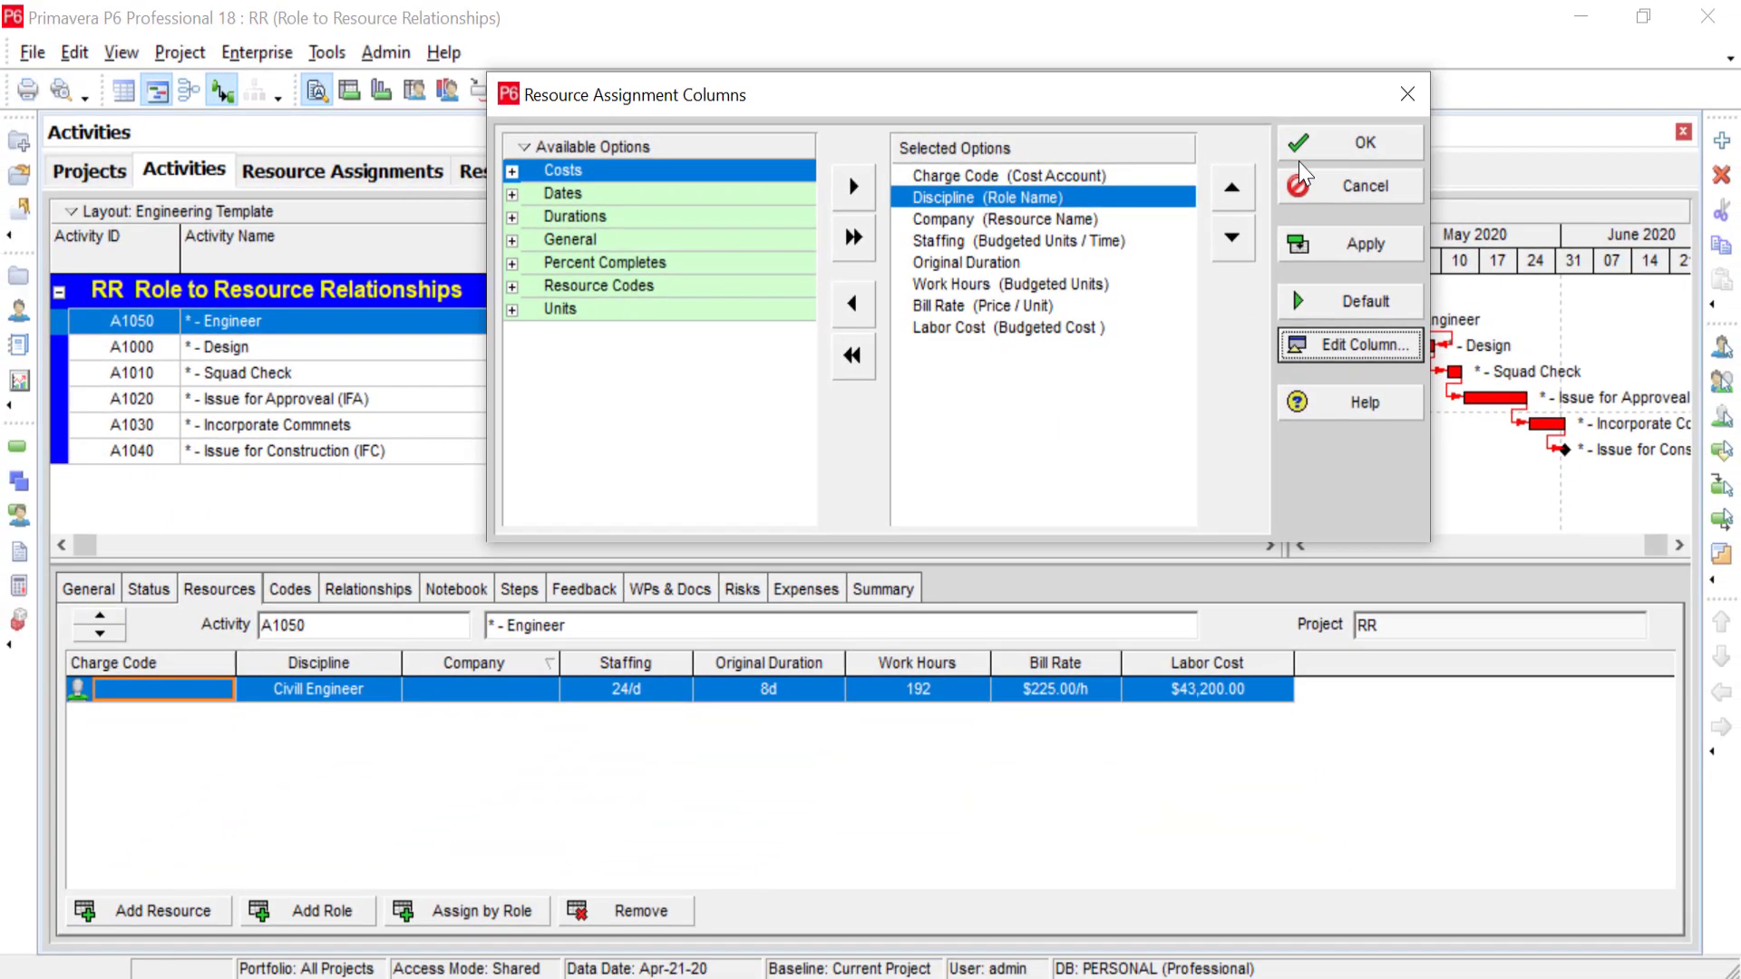
click(1389, 141)
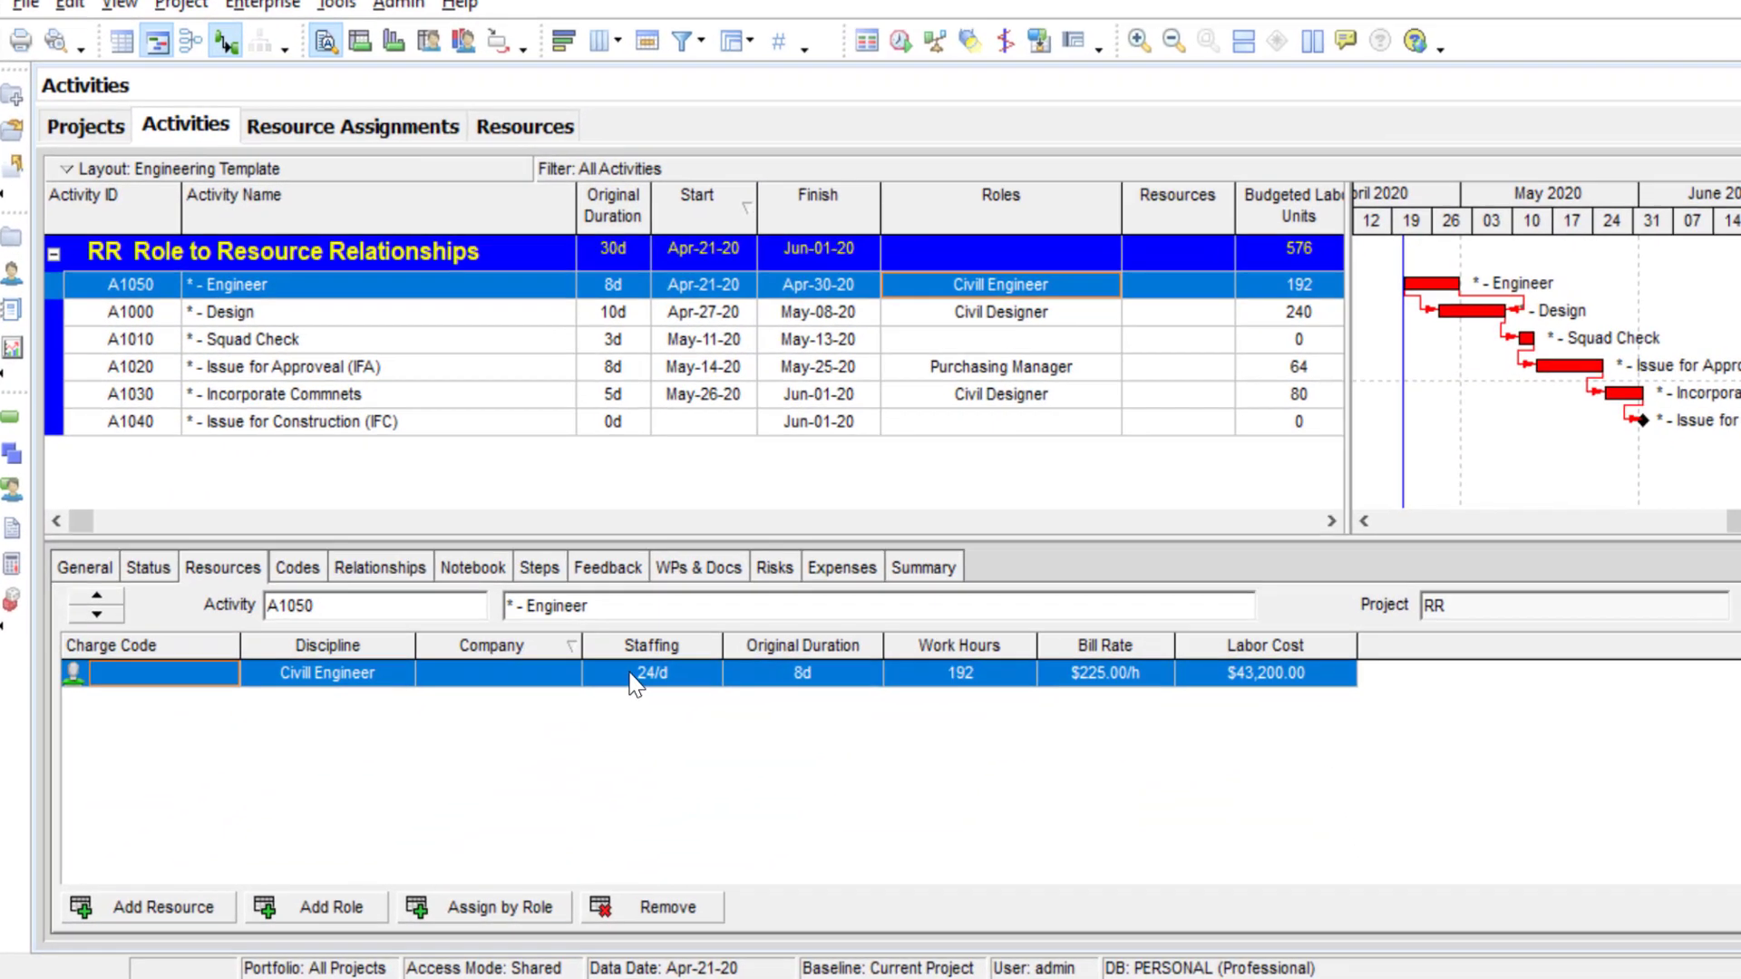
- Set the durations format's unit of time to Hour in the user preferences for time units
click(636, 675)
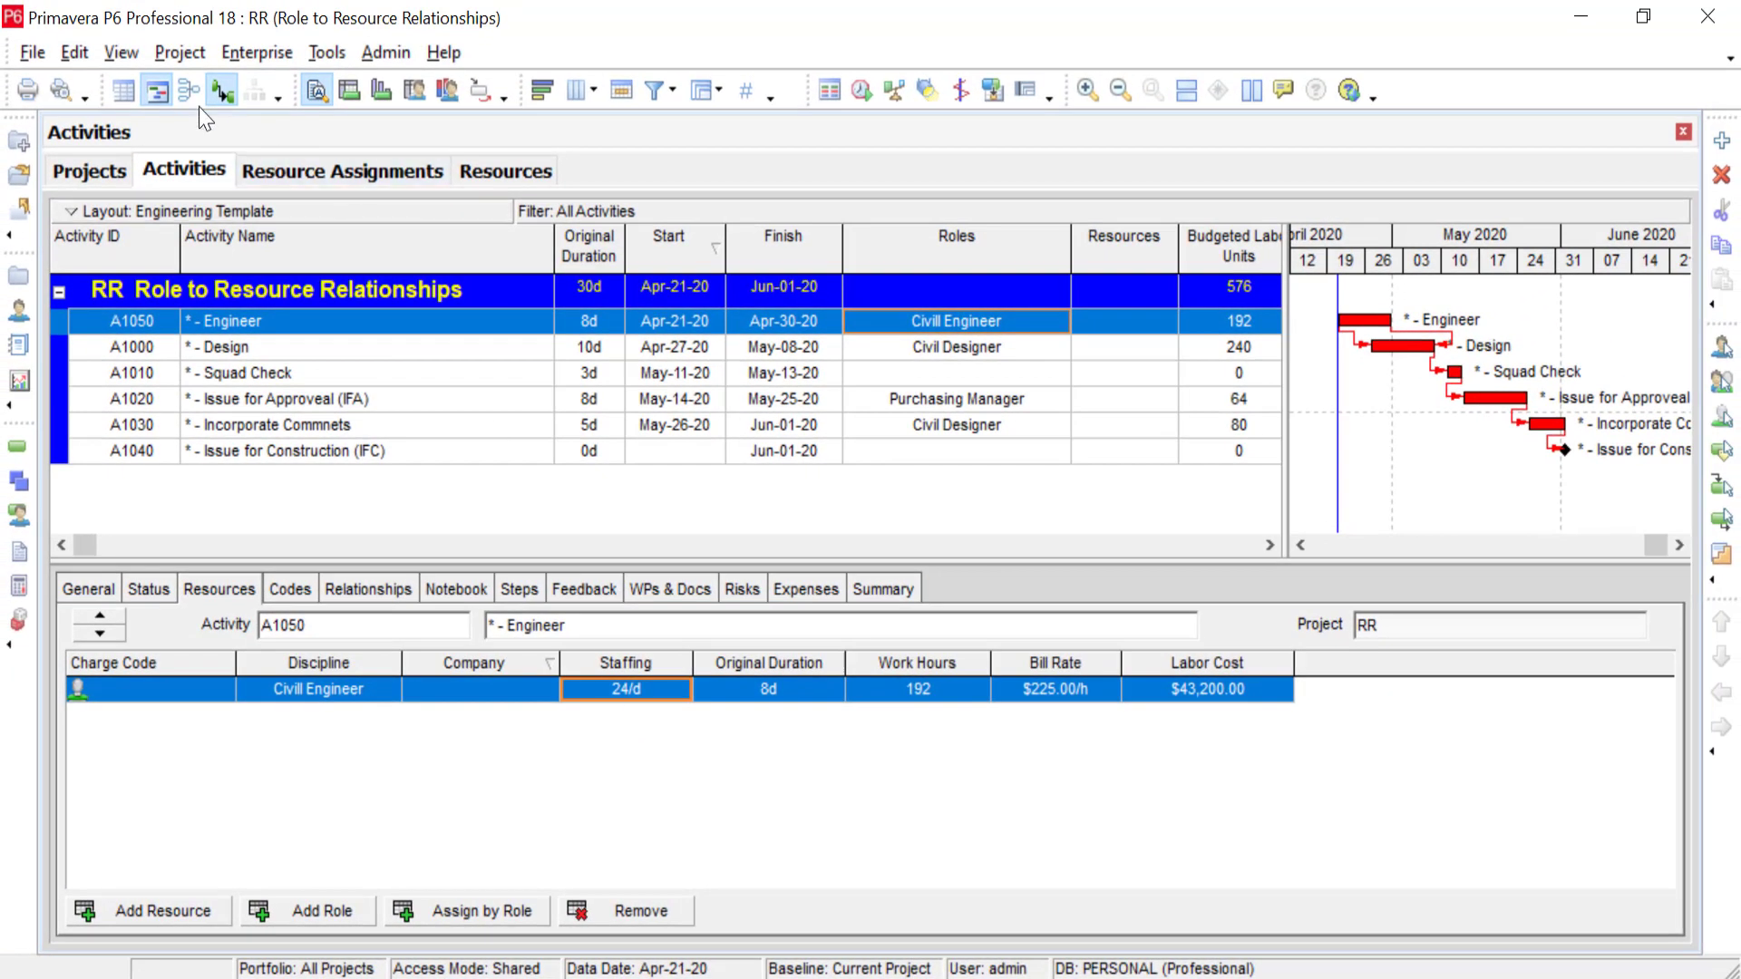
click(73, 53)
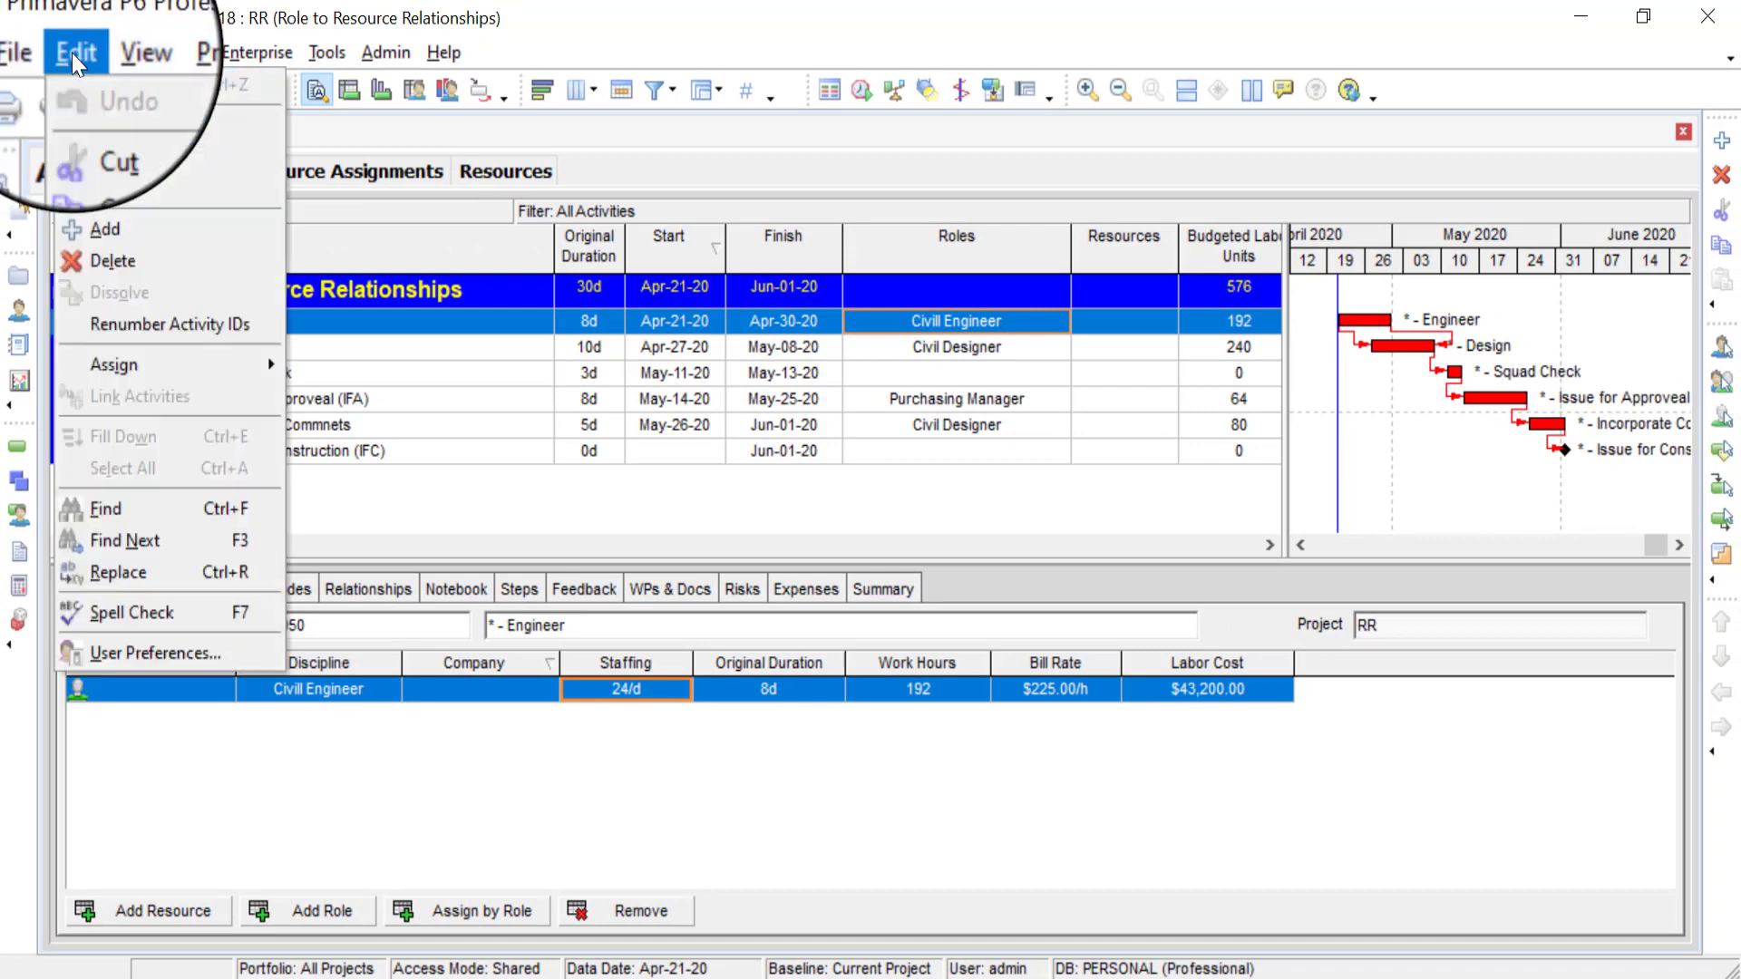
click(117, 653)
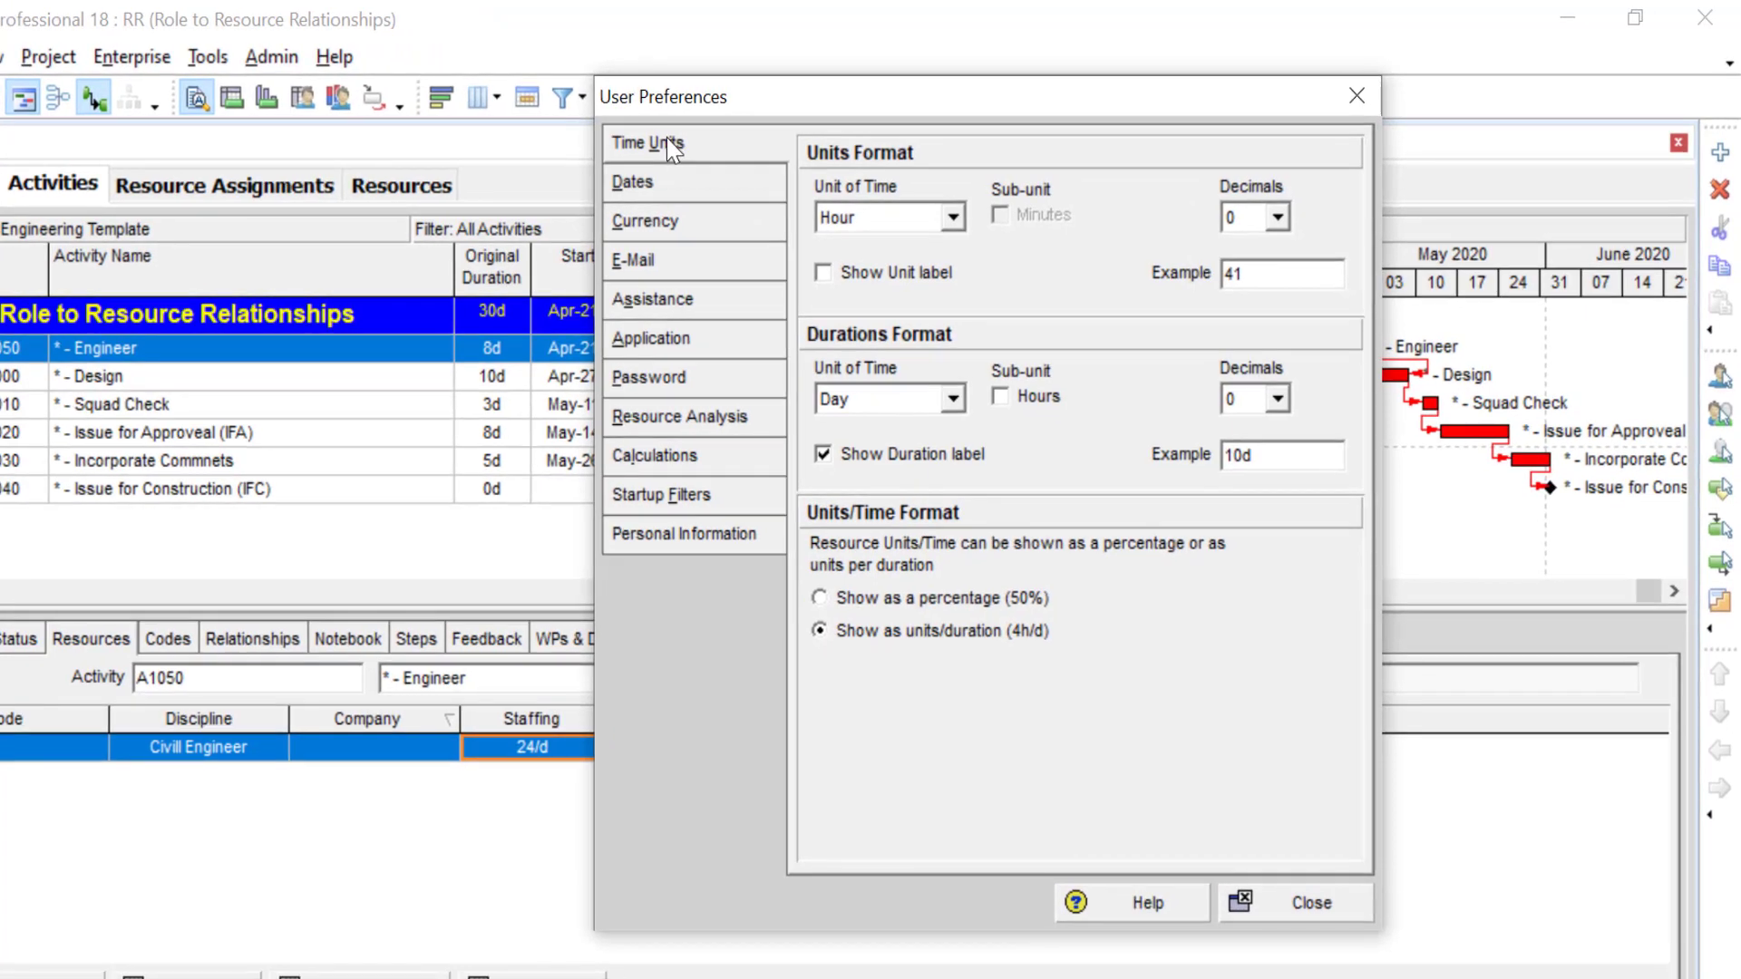
click(953, 400)
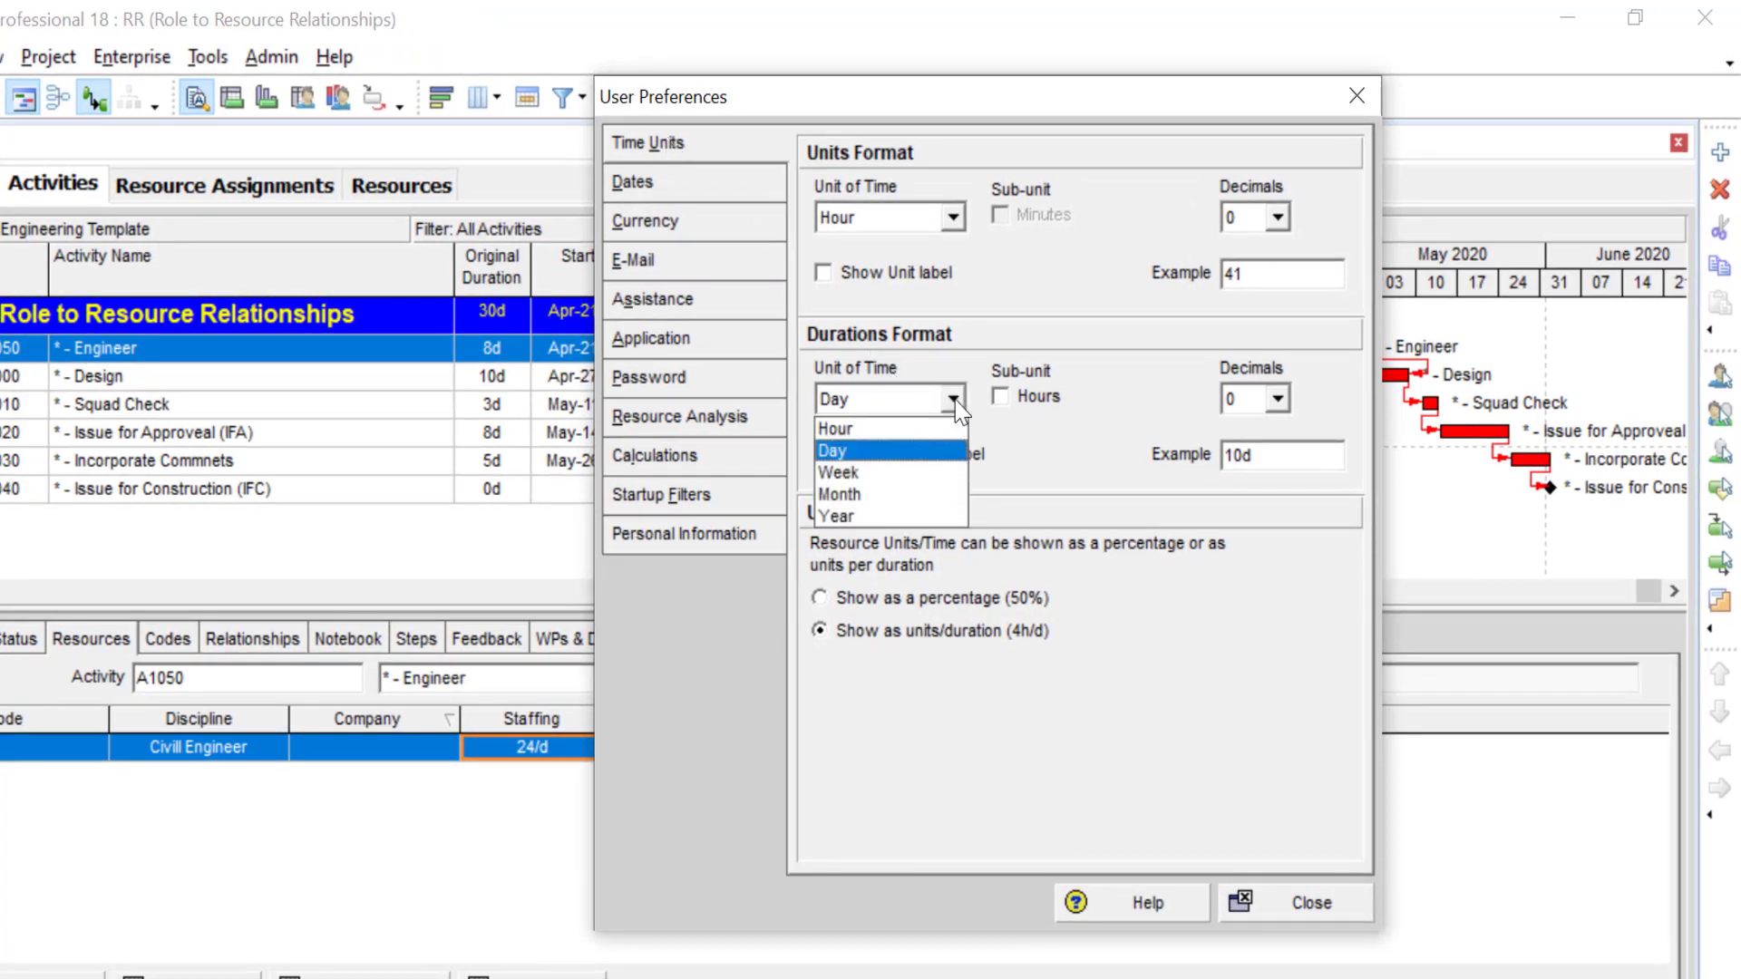
click(912, 423)
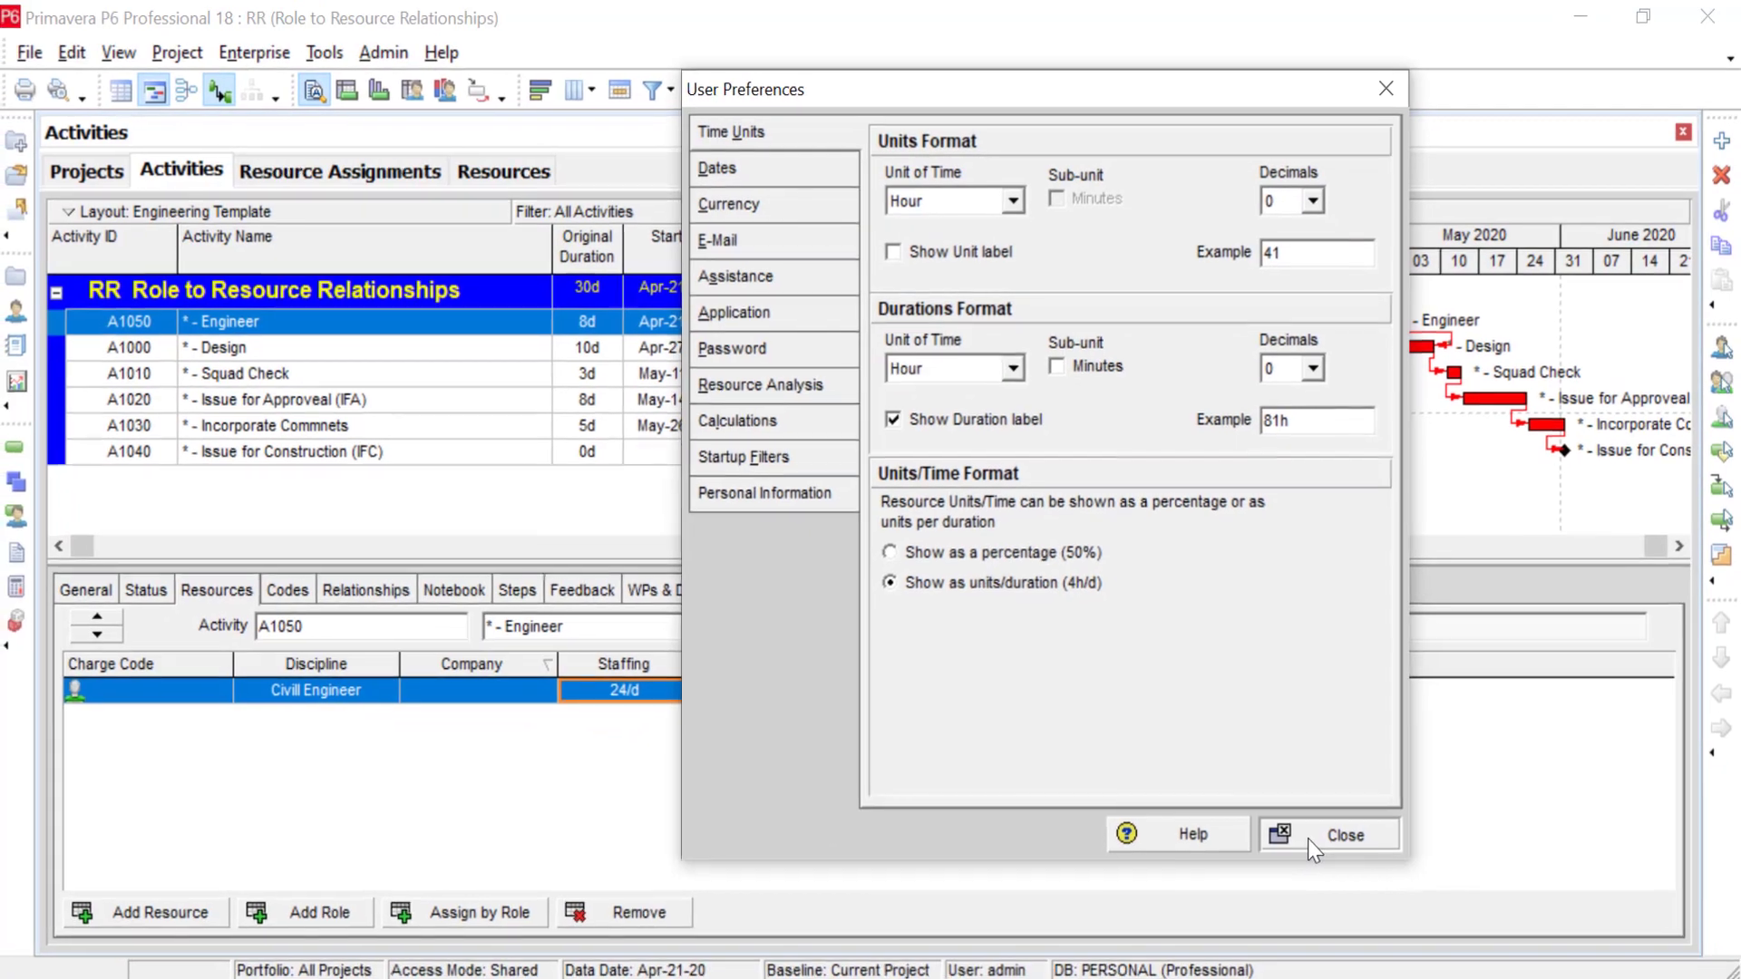
click(1297, 903)
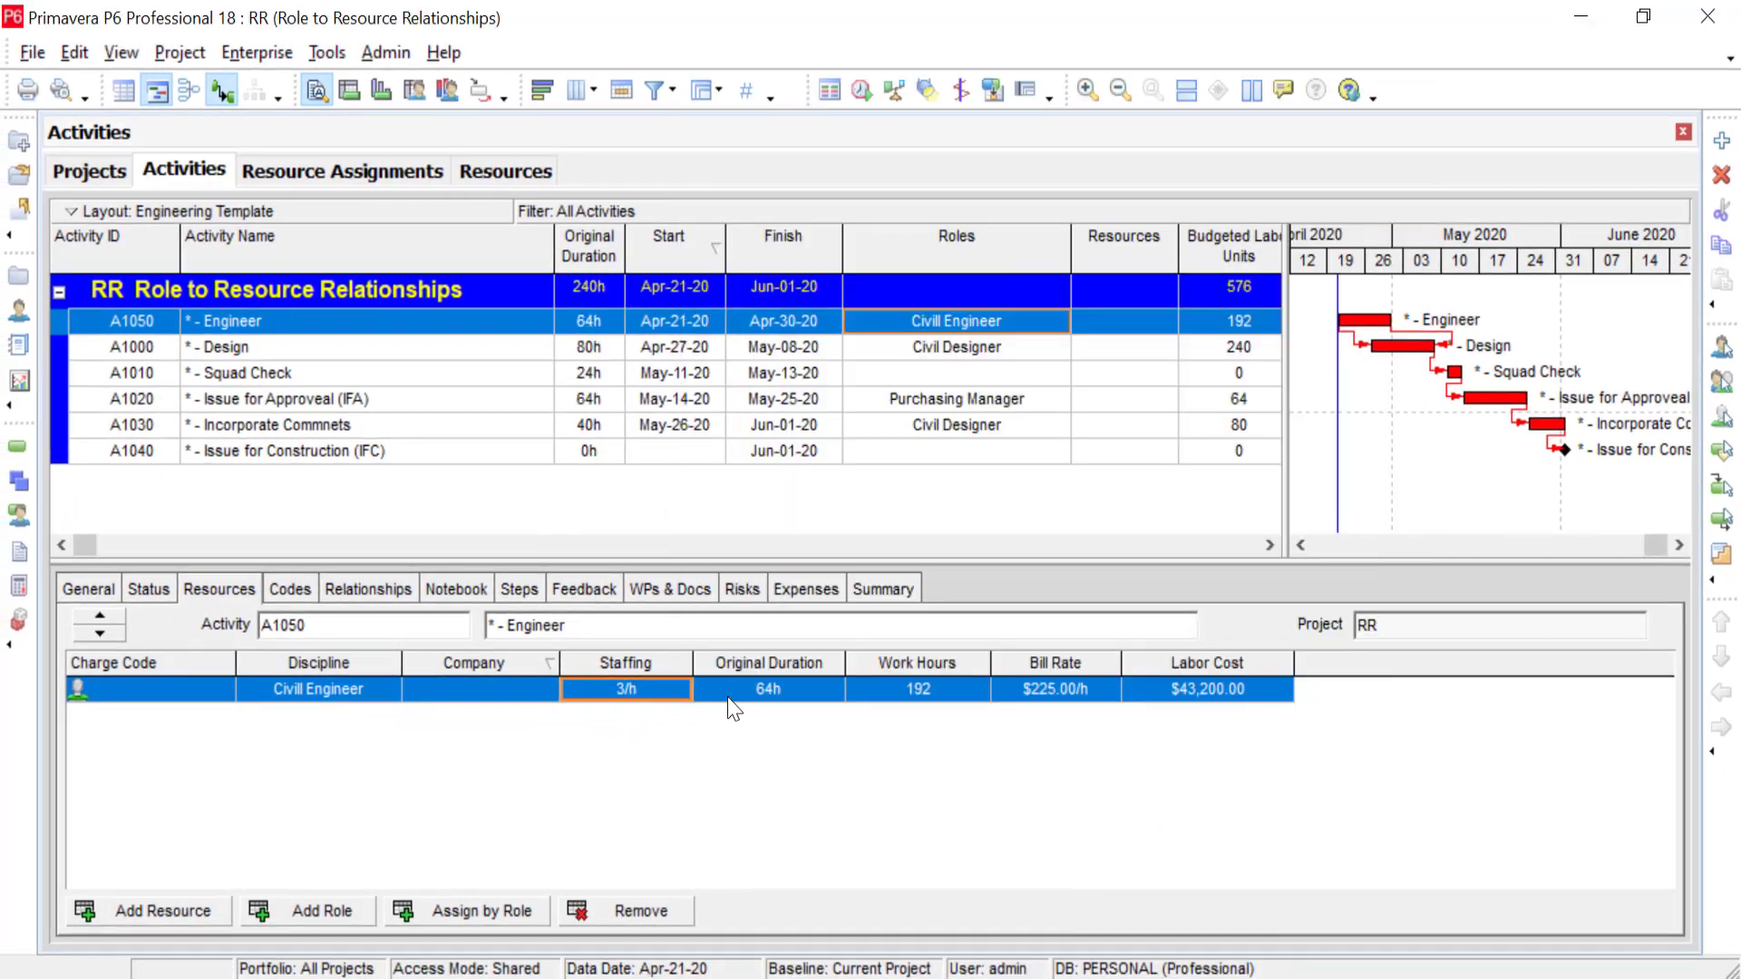
- Set the Civill Engineer role's staffing on activity A1050 to 2 per hour
click(664, 694)
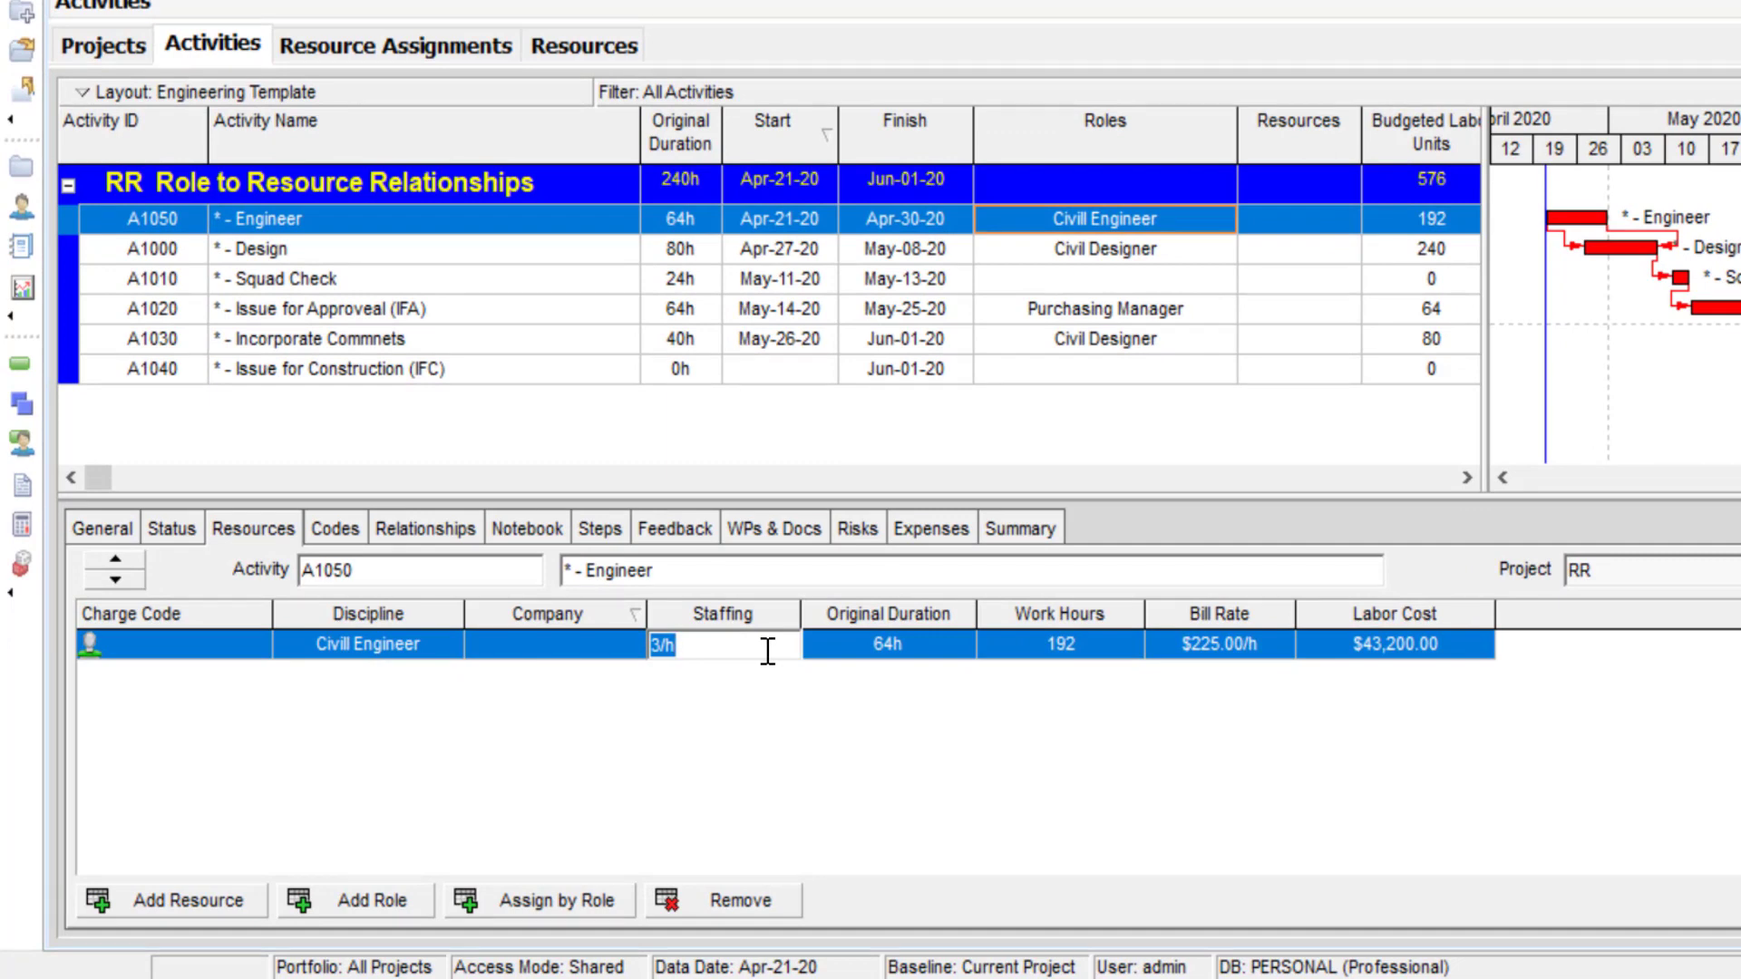
text(2)
click(833, 646)
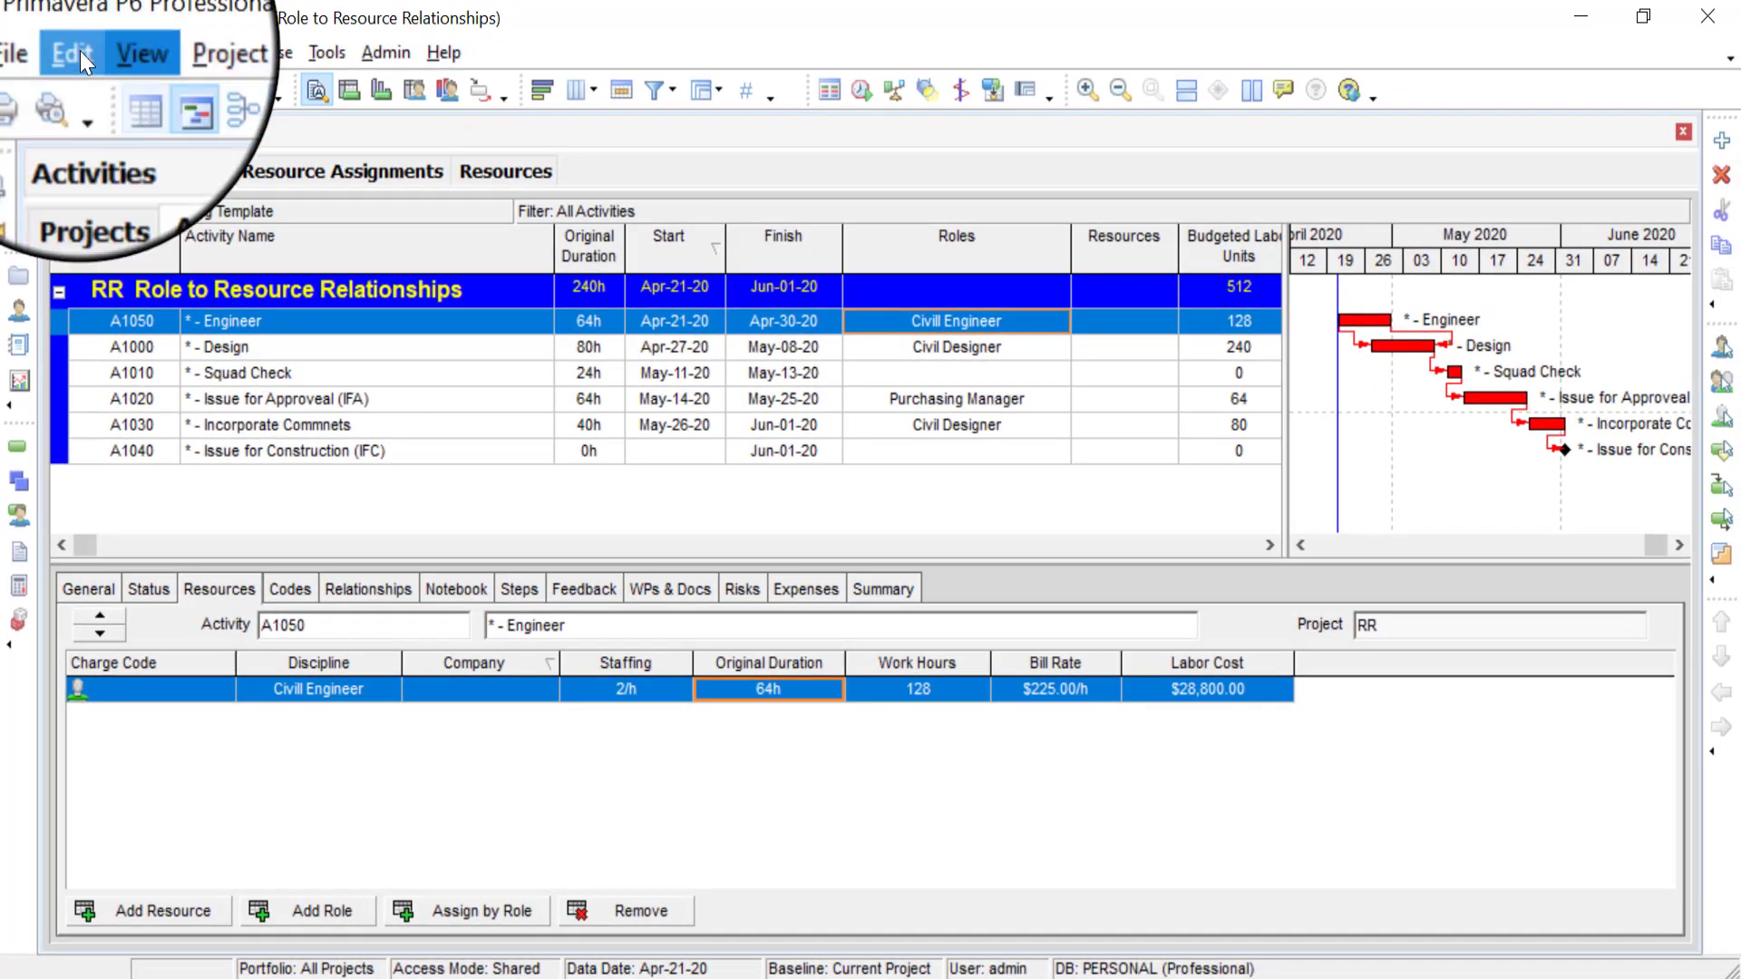
- Set the durations format's unit of time to Day in the user preferences and close them
click(78, 51)
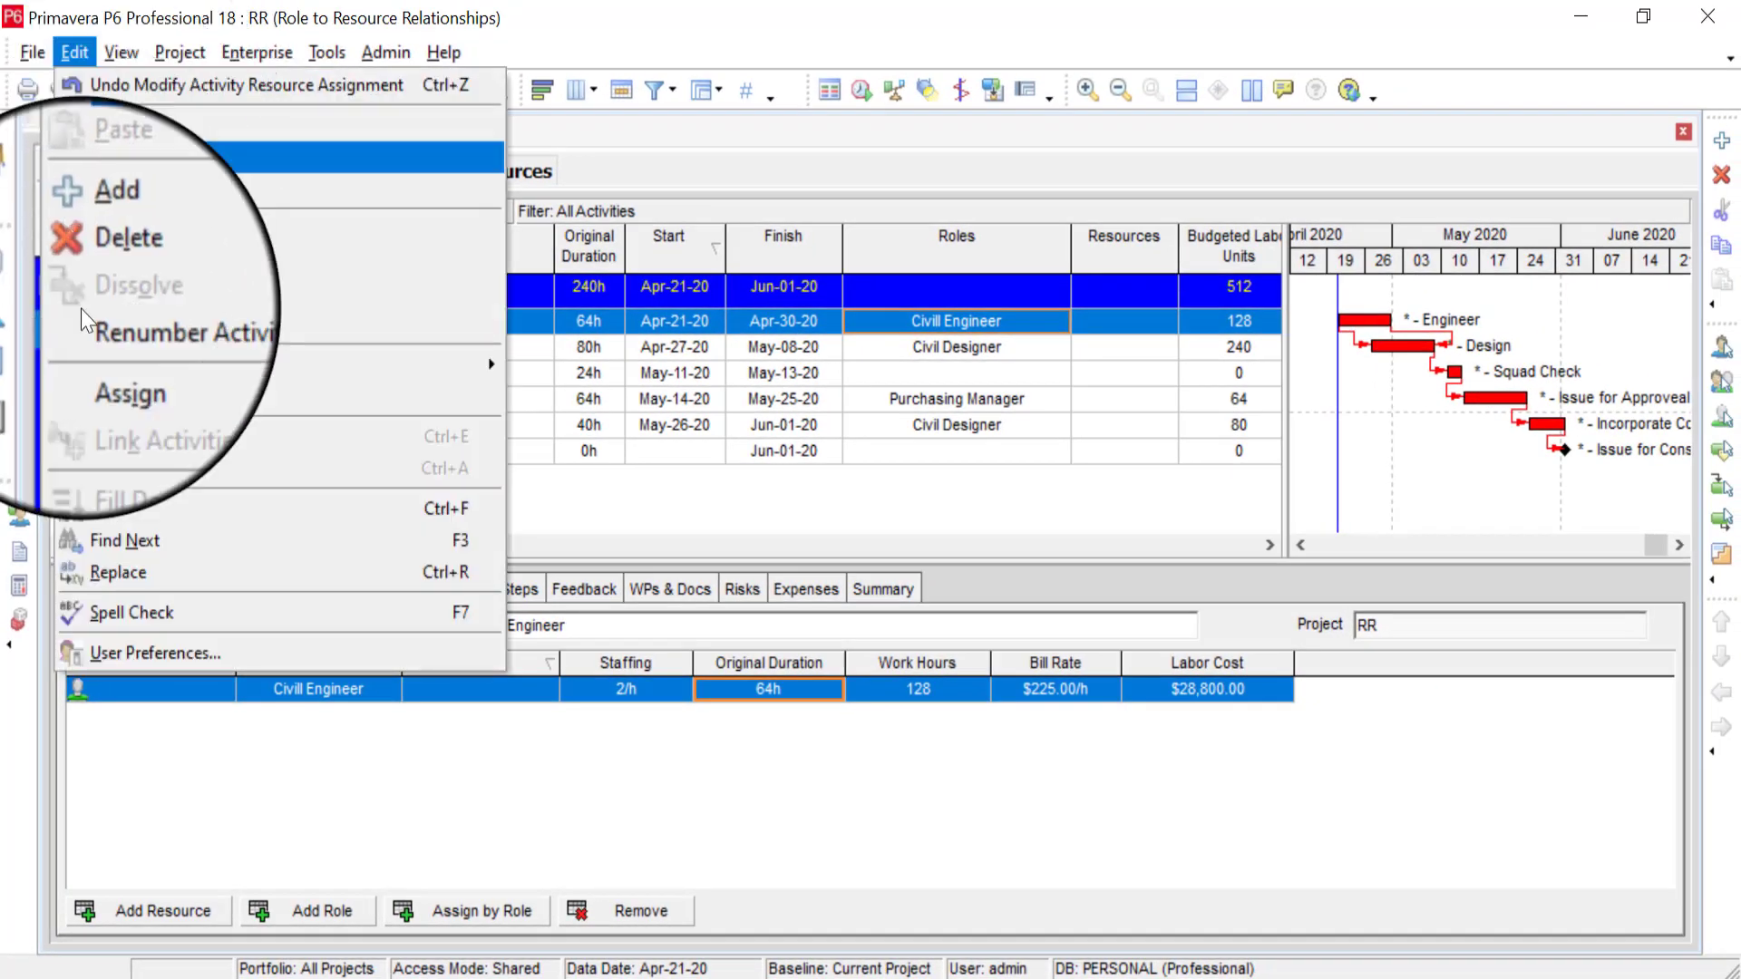
click(125, 665)
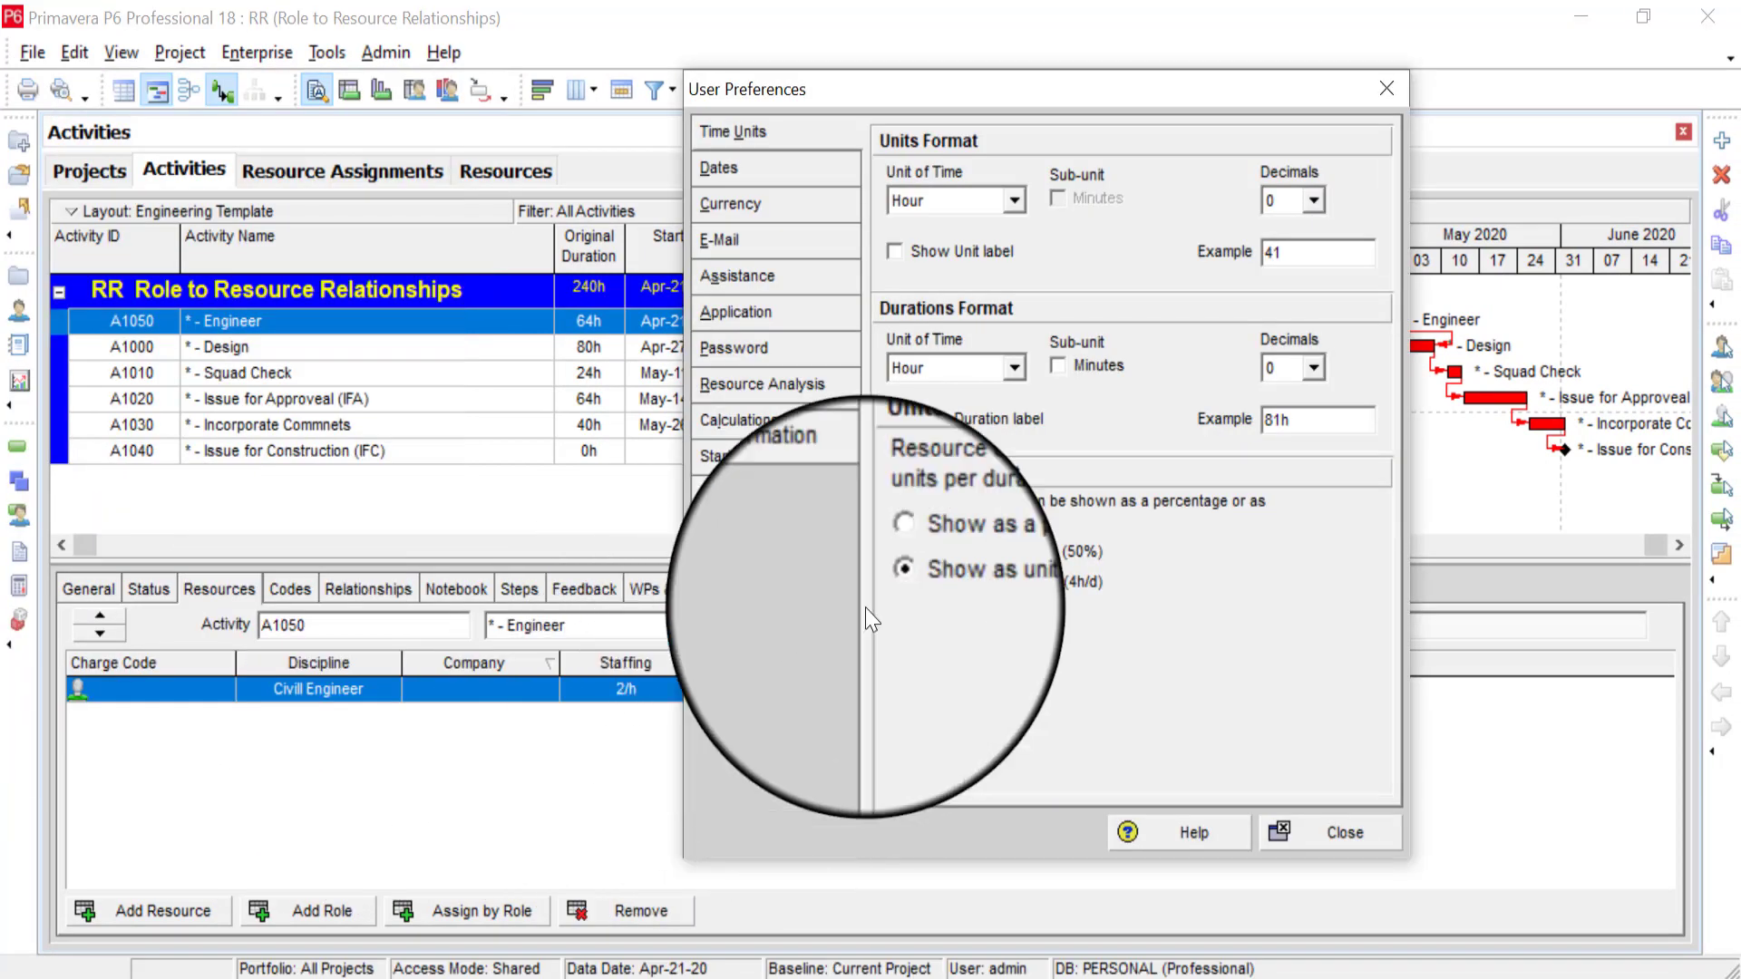
click(1012, 368)
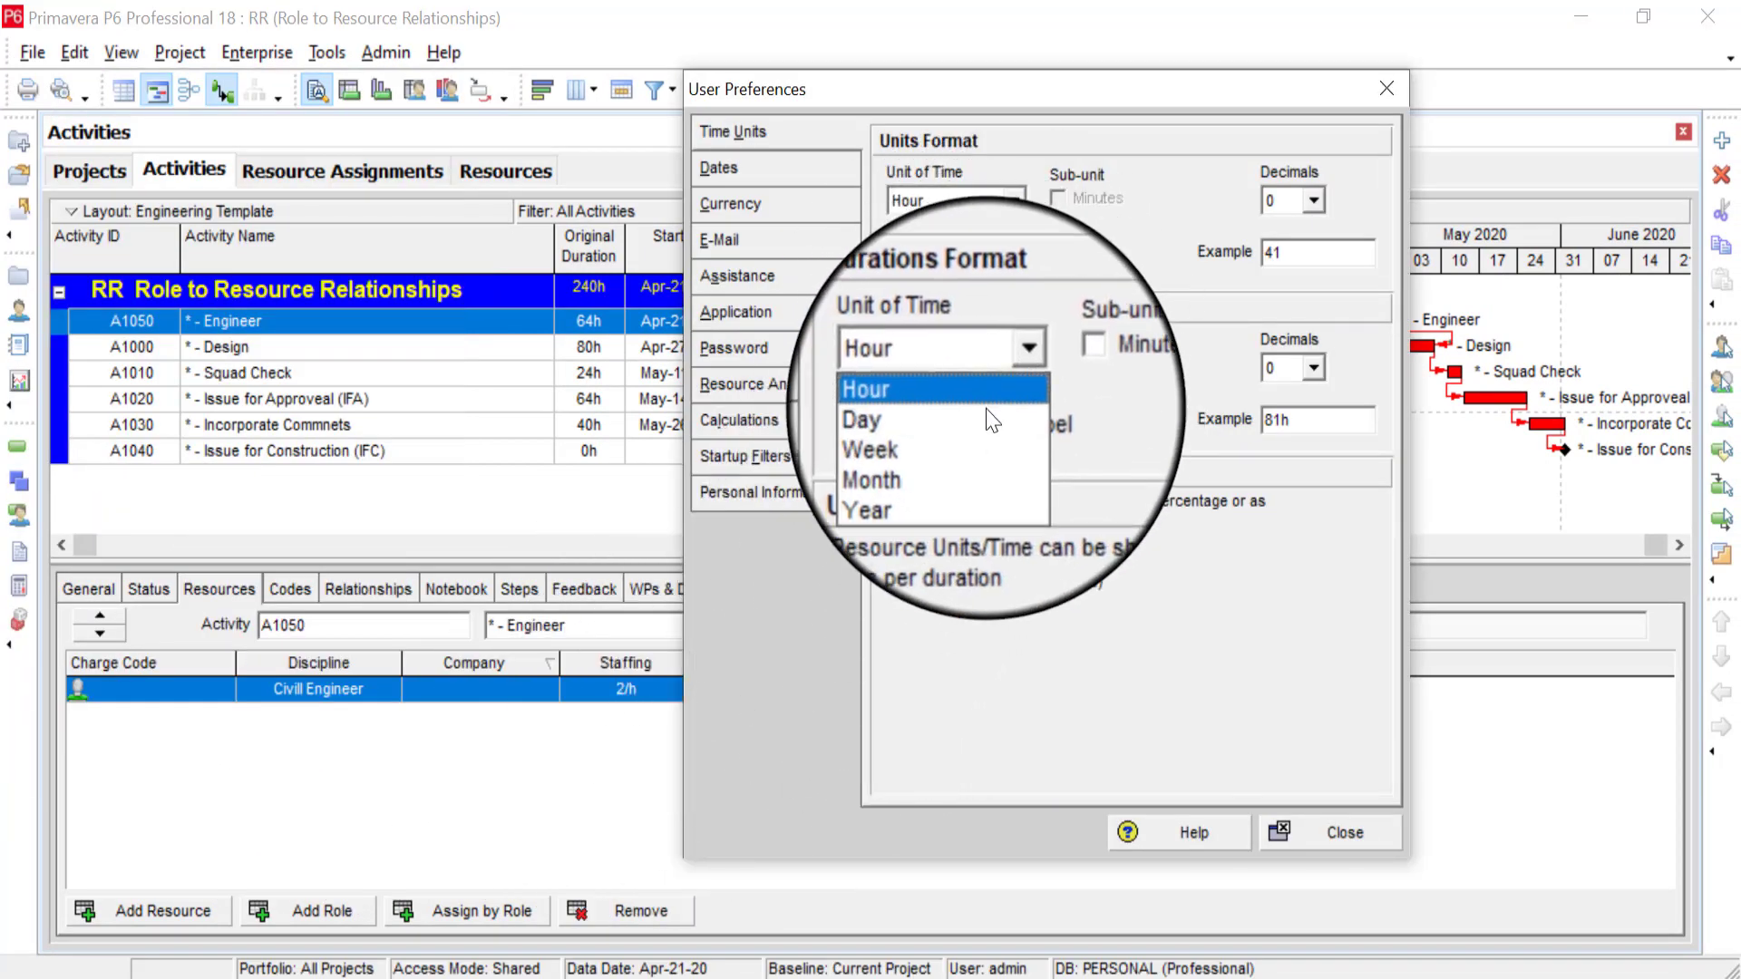
click(933, 406)
click(1302, 827)
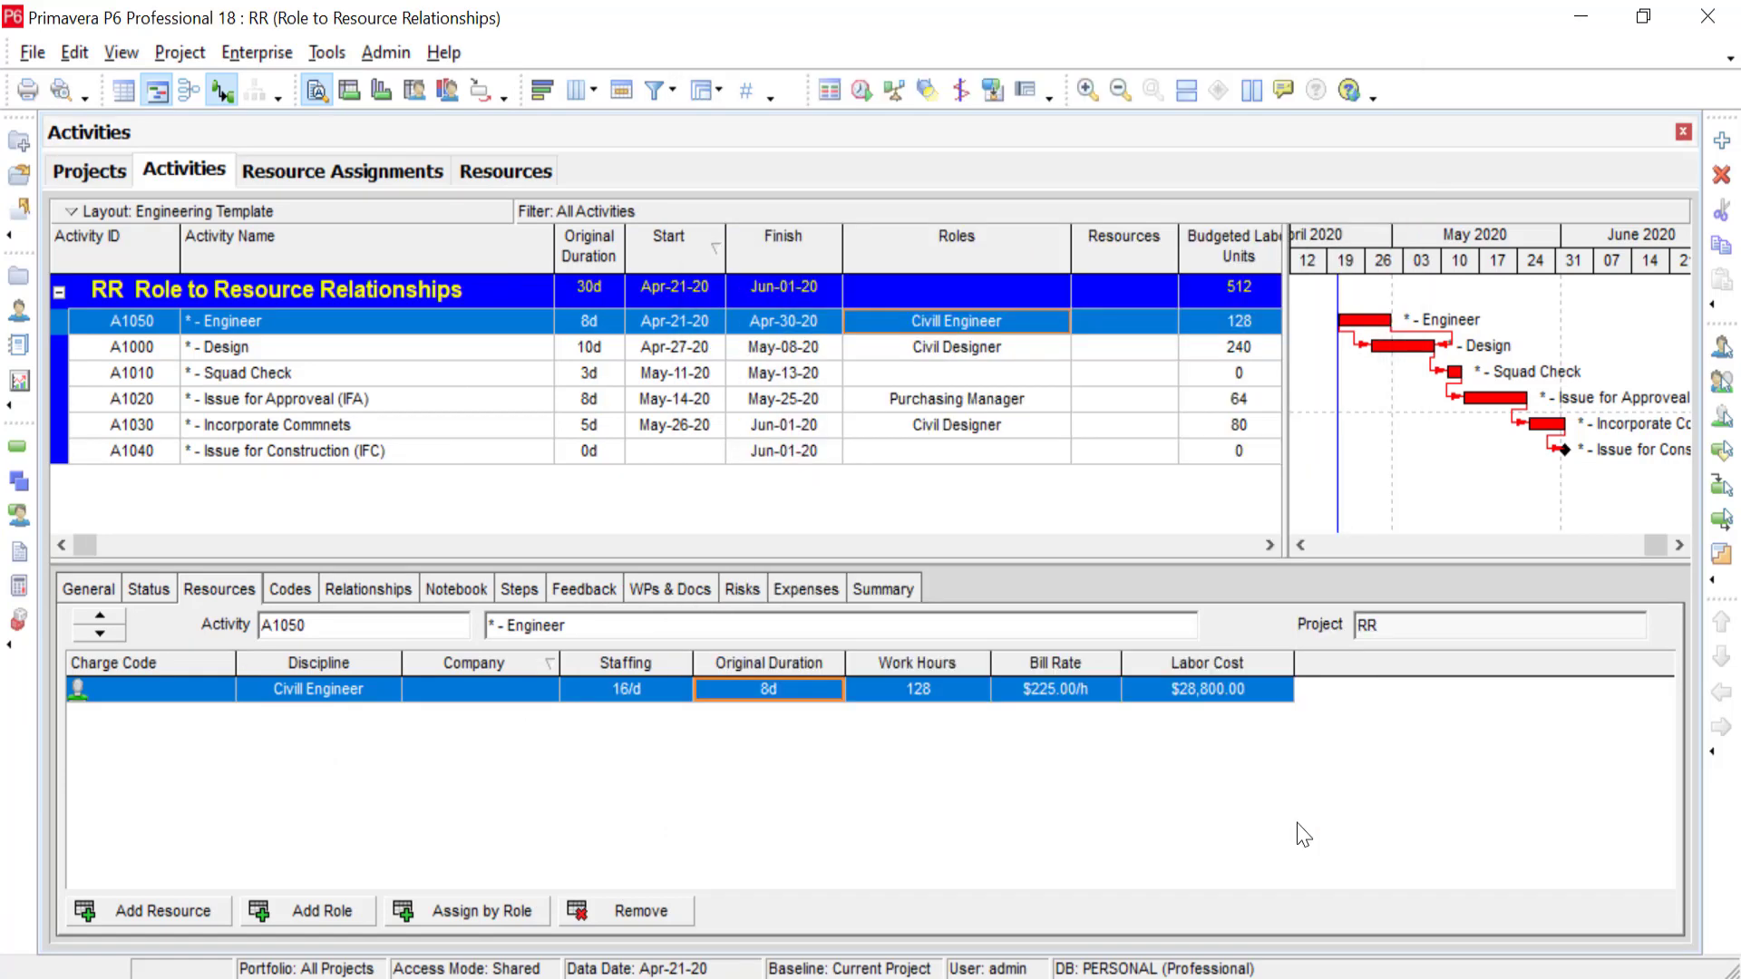
- Review the staffing, original duration, work hours, bill rate and labor cost of the Civill Engineer assignment on A1050
click(672, 694)
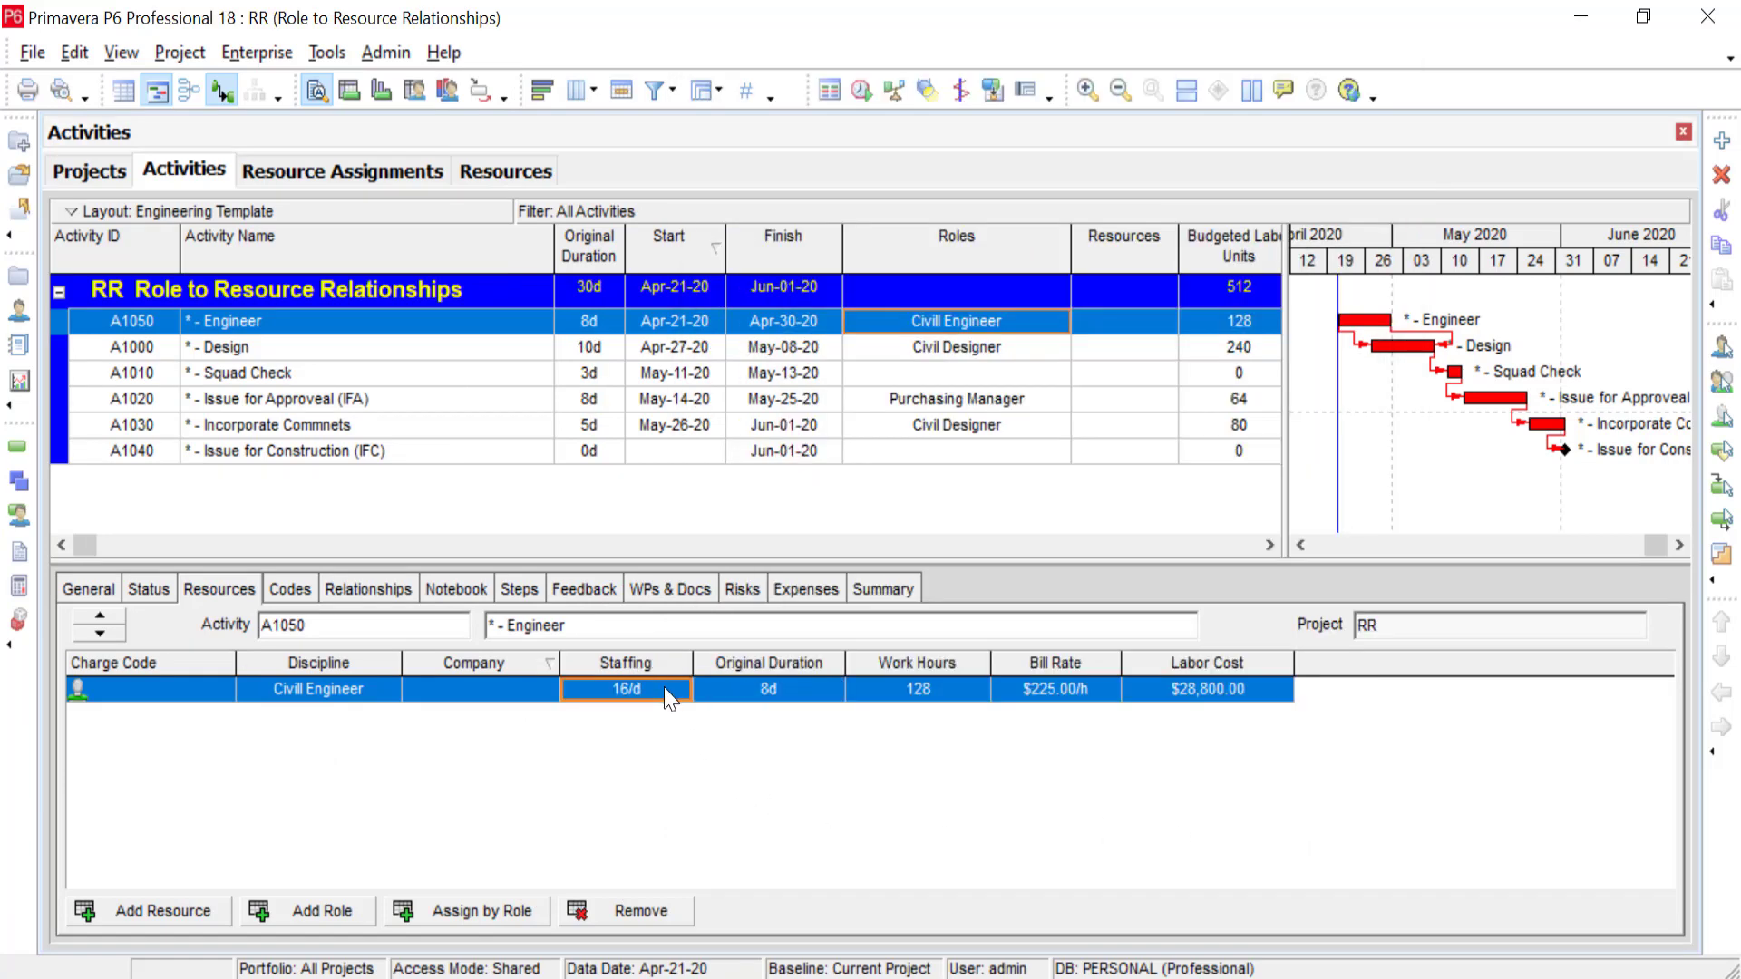
click(768, 689)
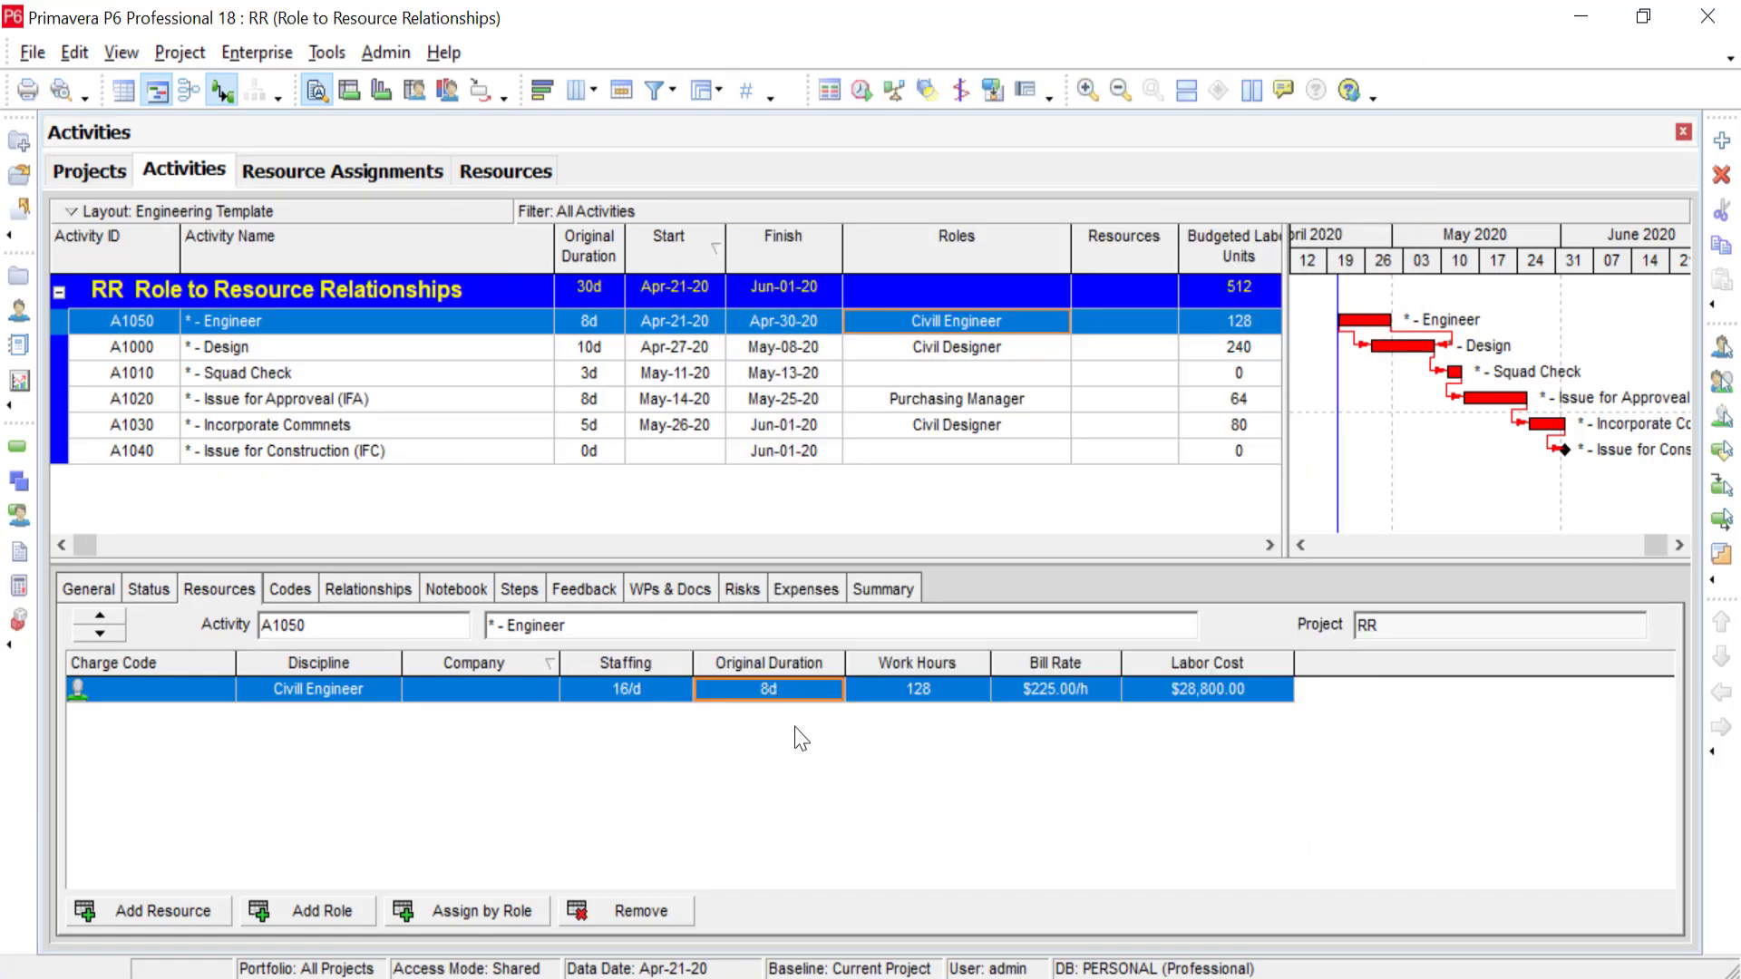
click(681, 694)
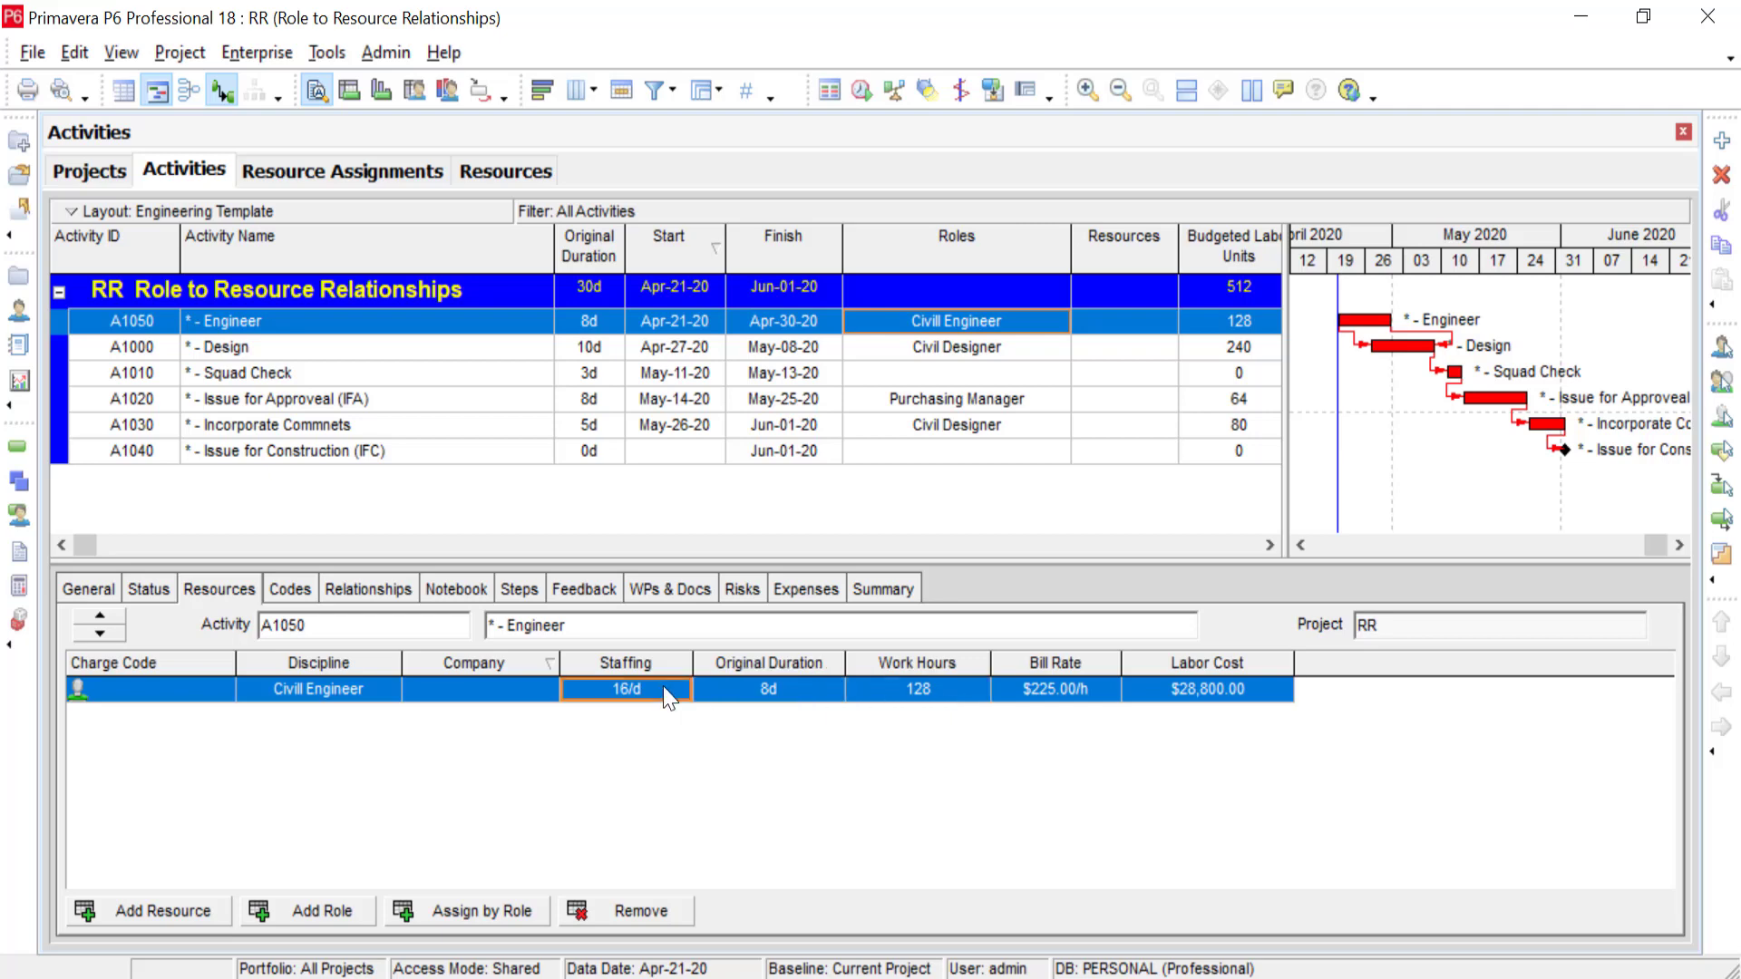
click(771, 694)
click(910, 696)
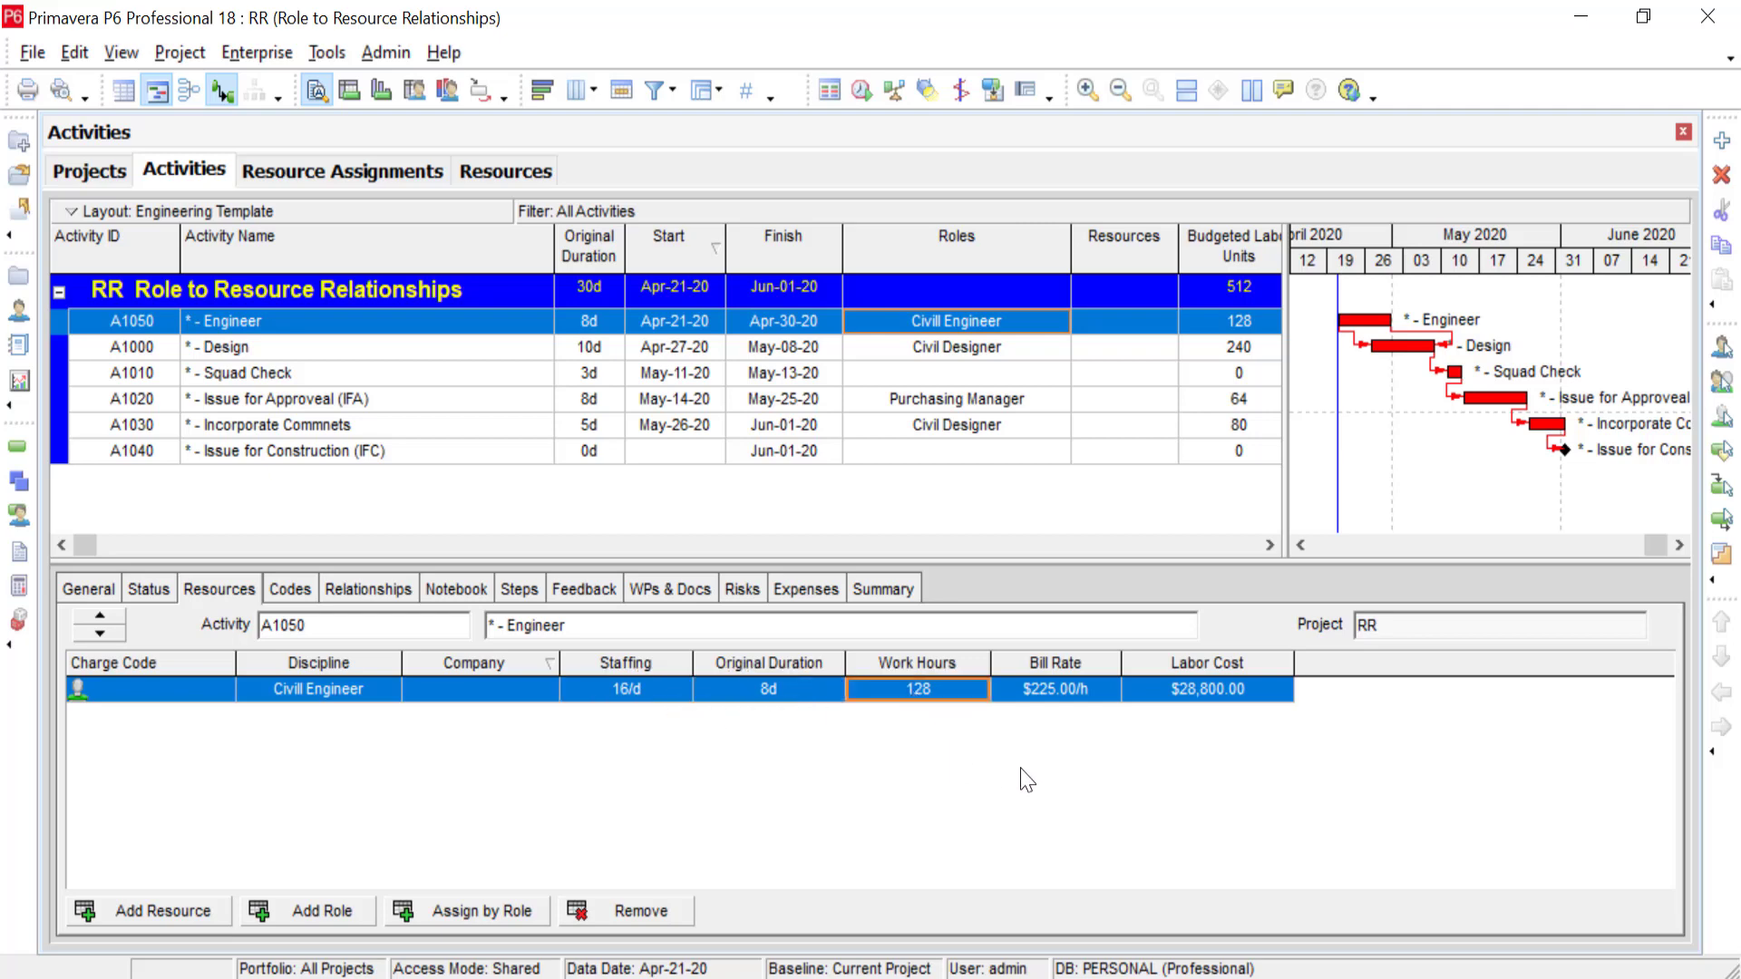
click(1059, 696)
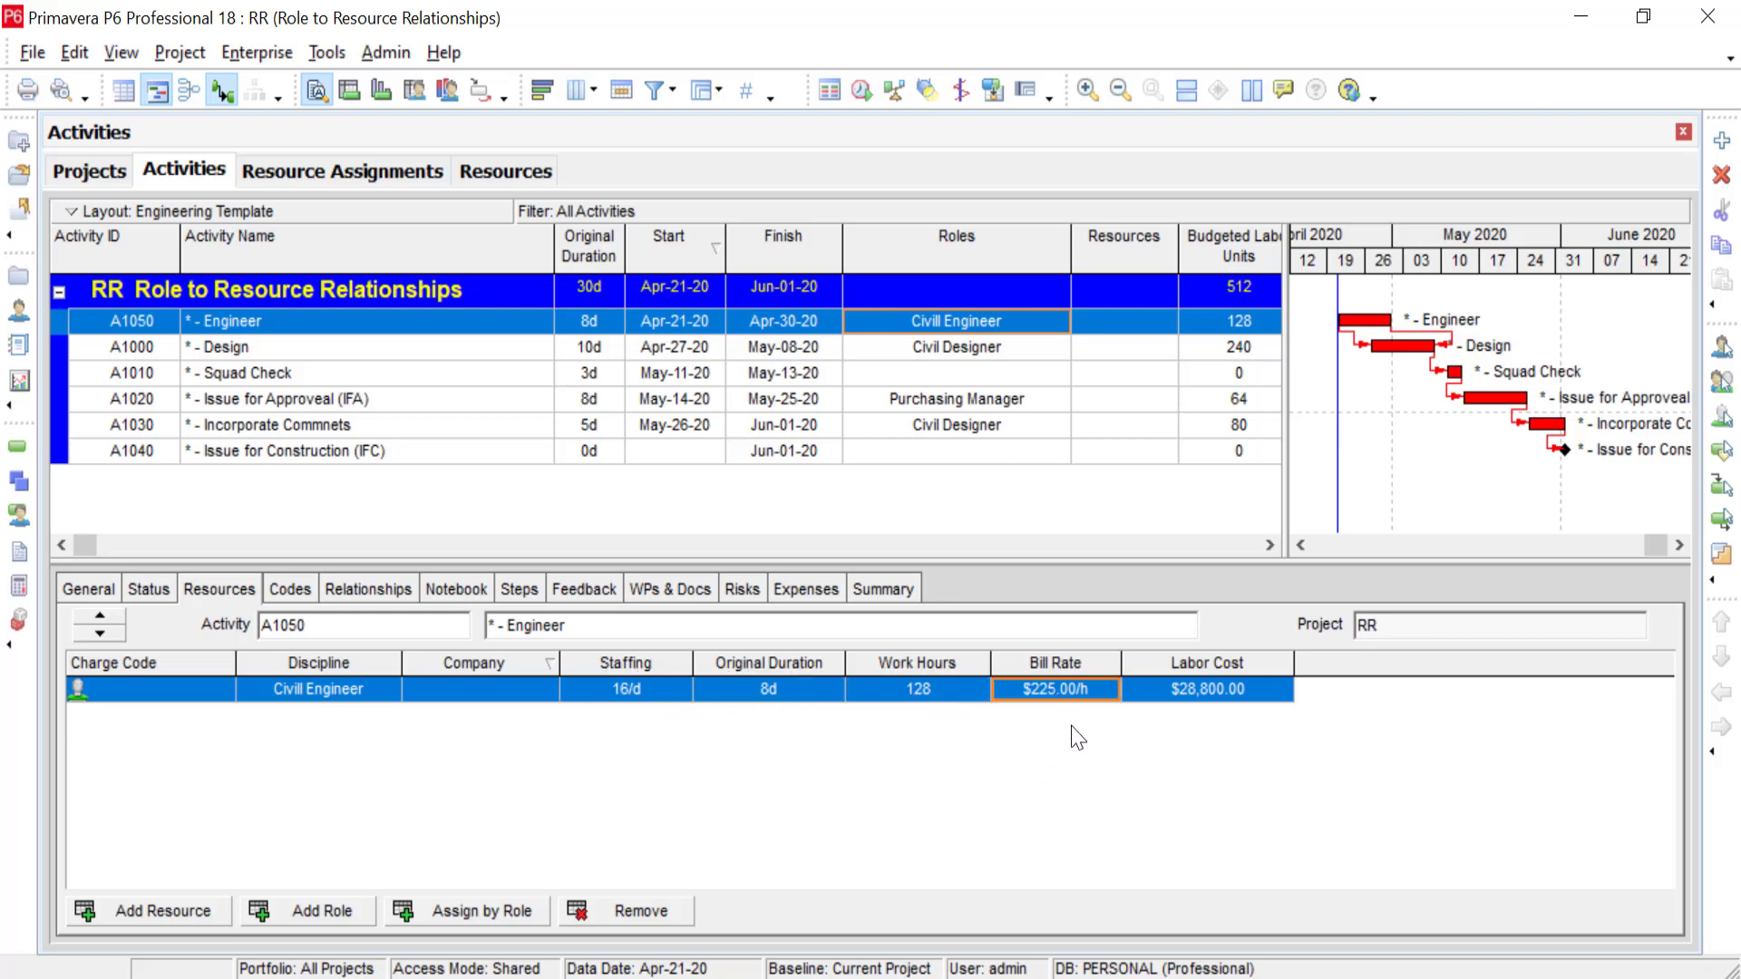
click(1169, 696)
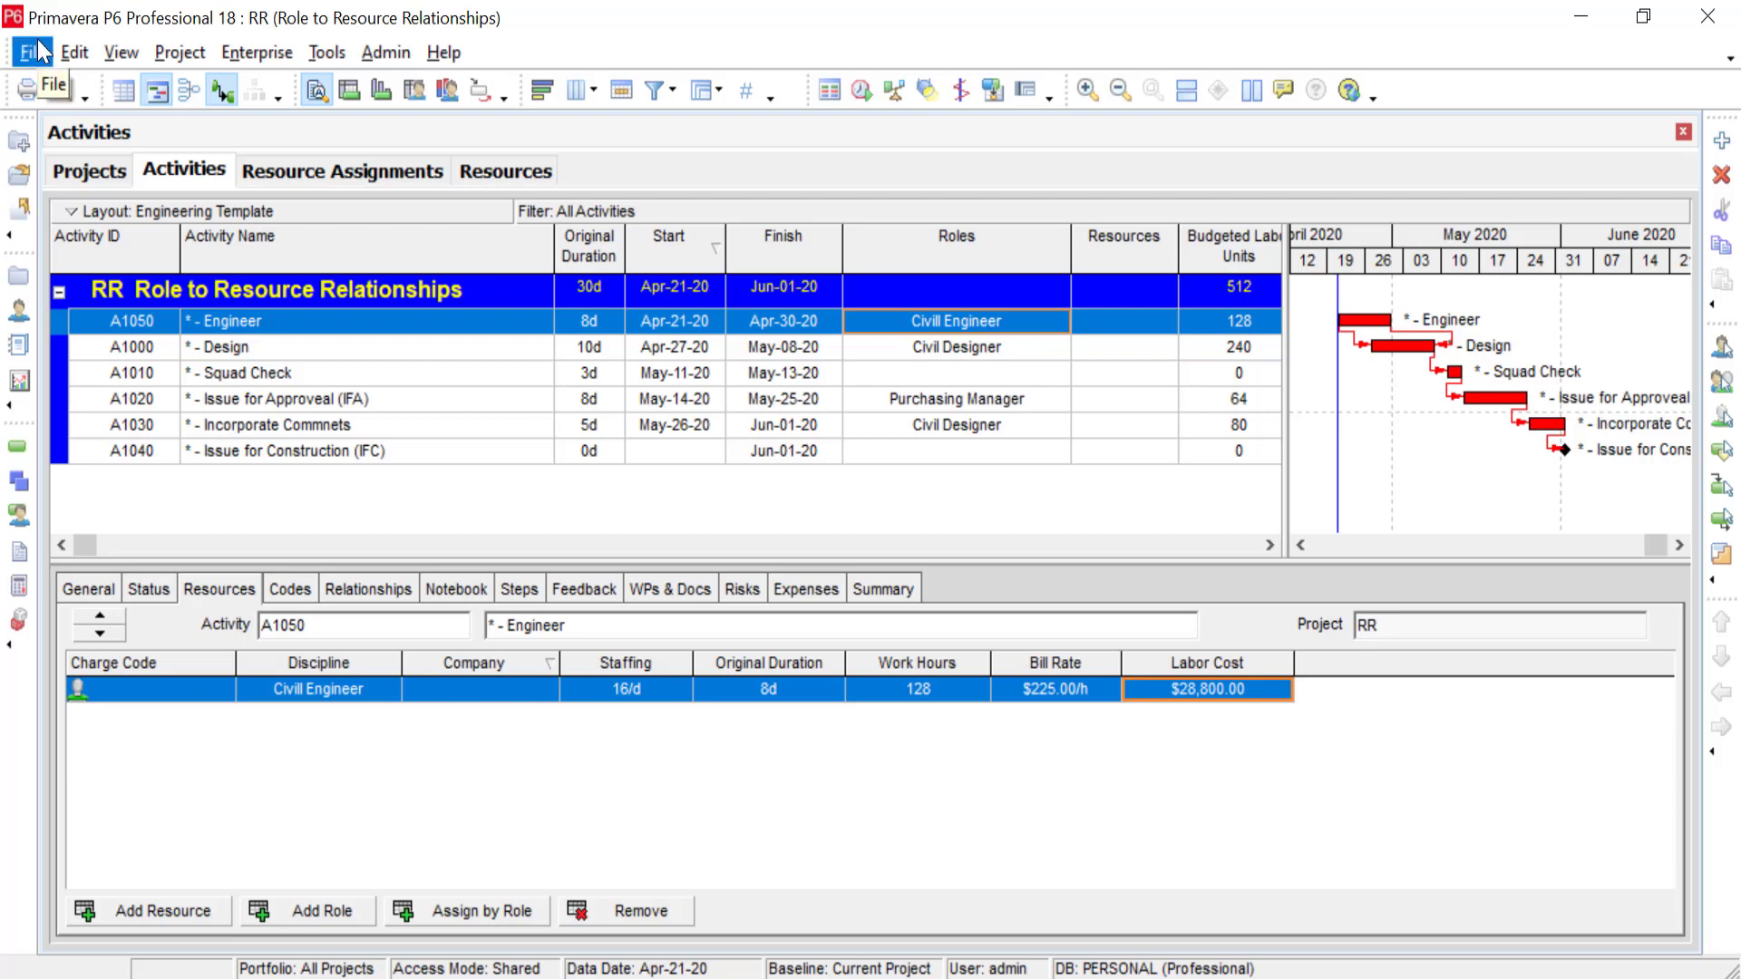
- Copy the Role to Resource Relationships template project into the Production EPS node, accepting the default project and activity copy options
click(111, 175)
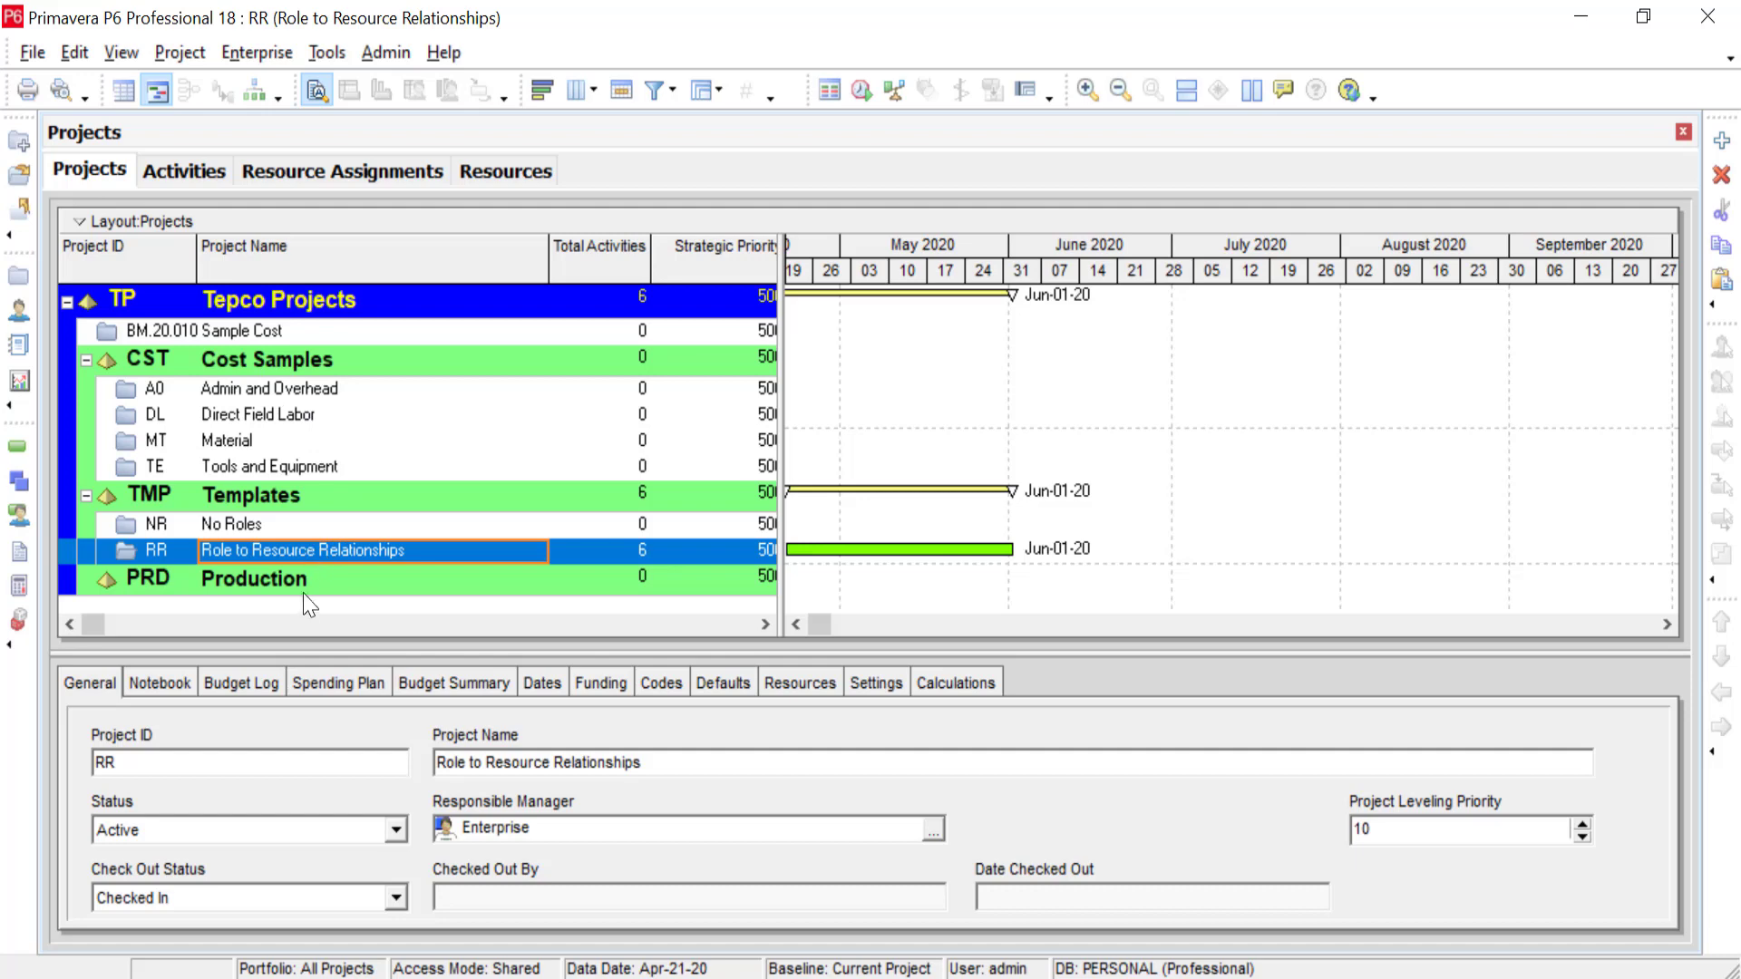
right_click(247, 553)
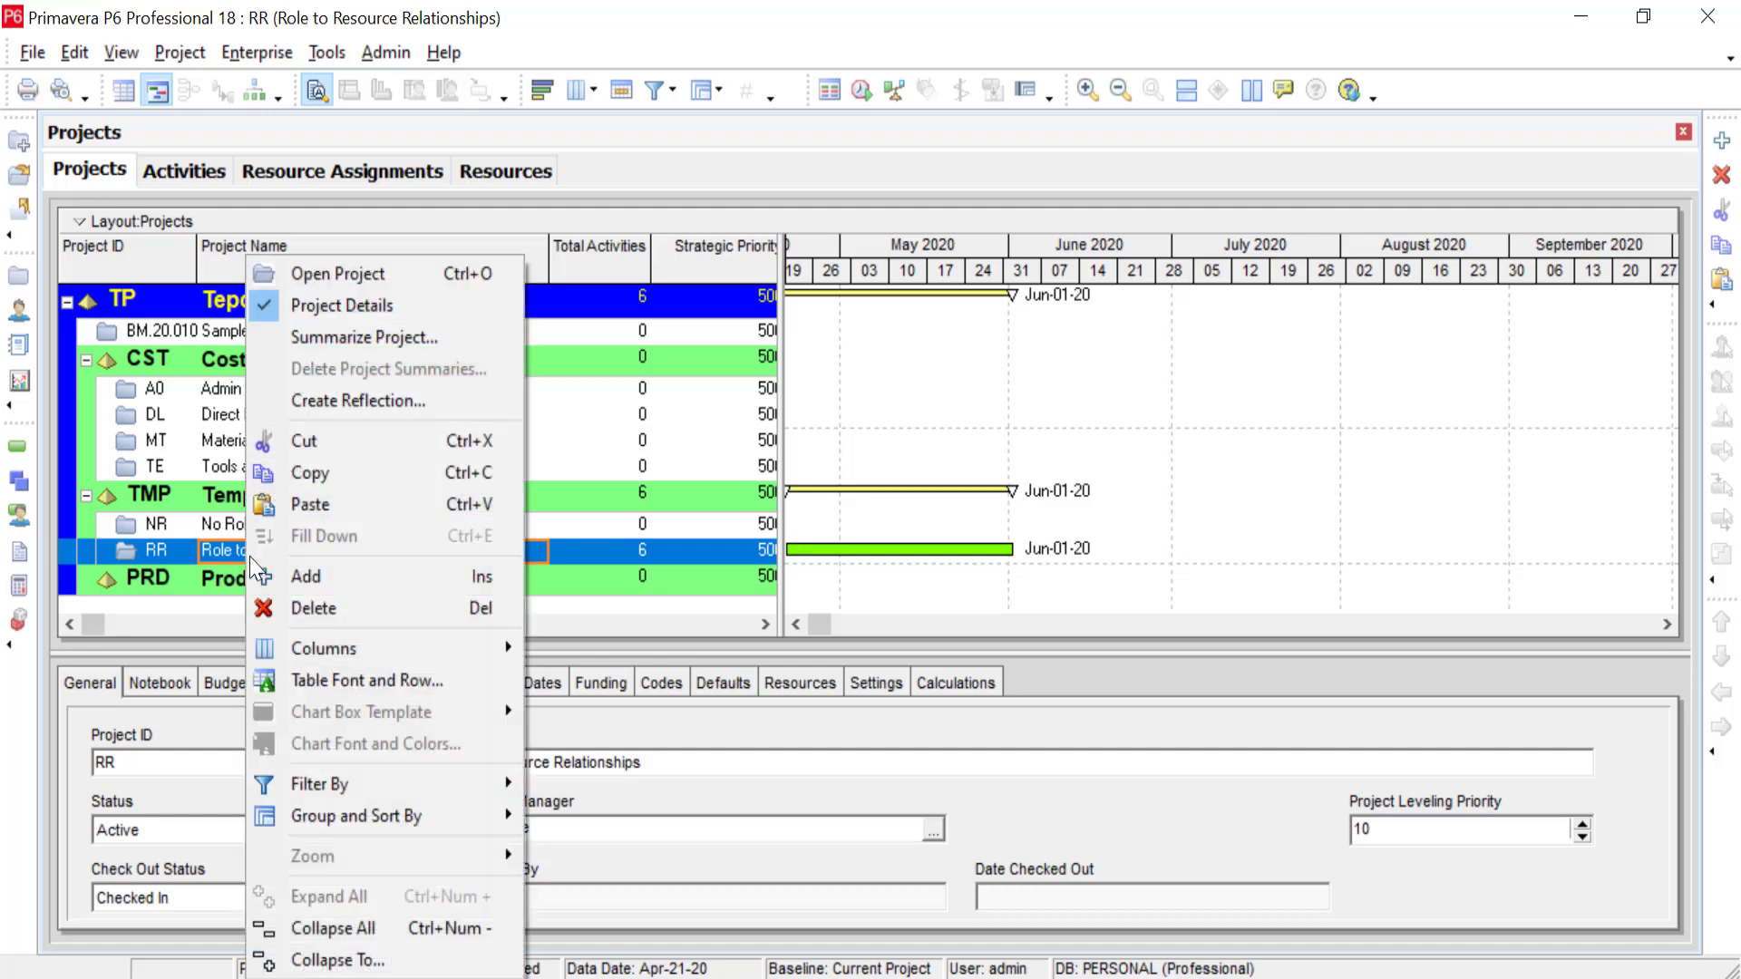
click(310, 483)
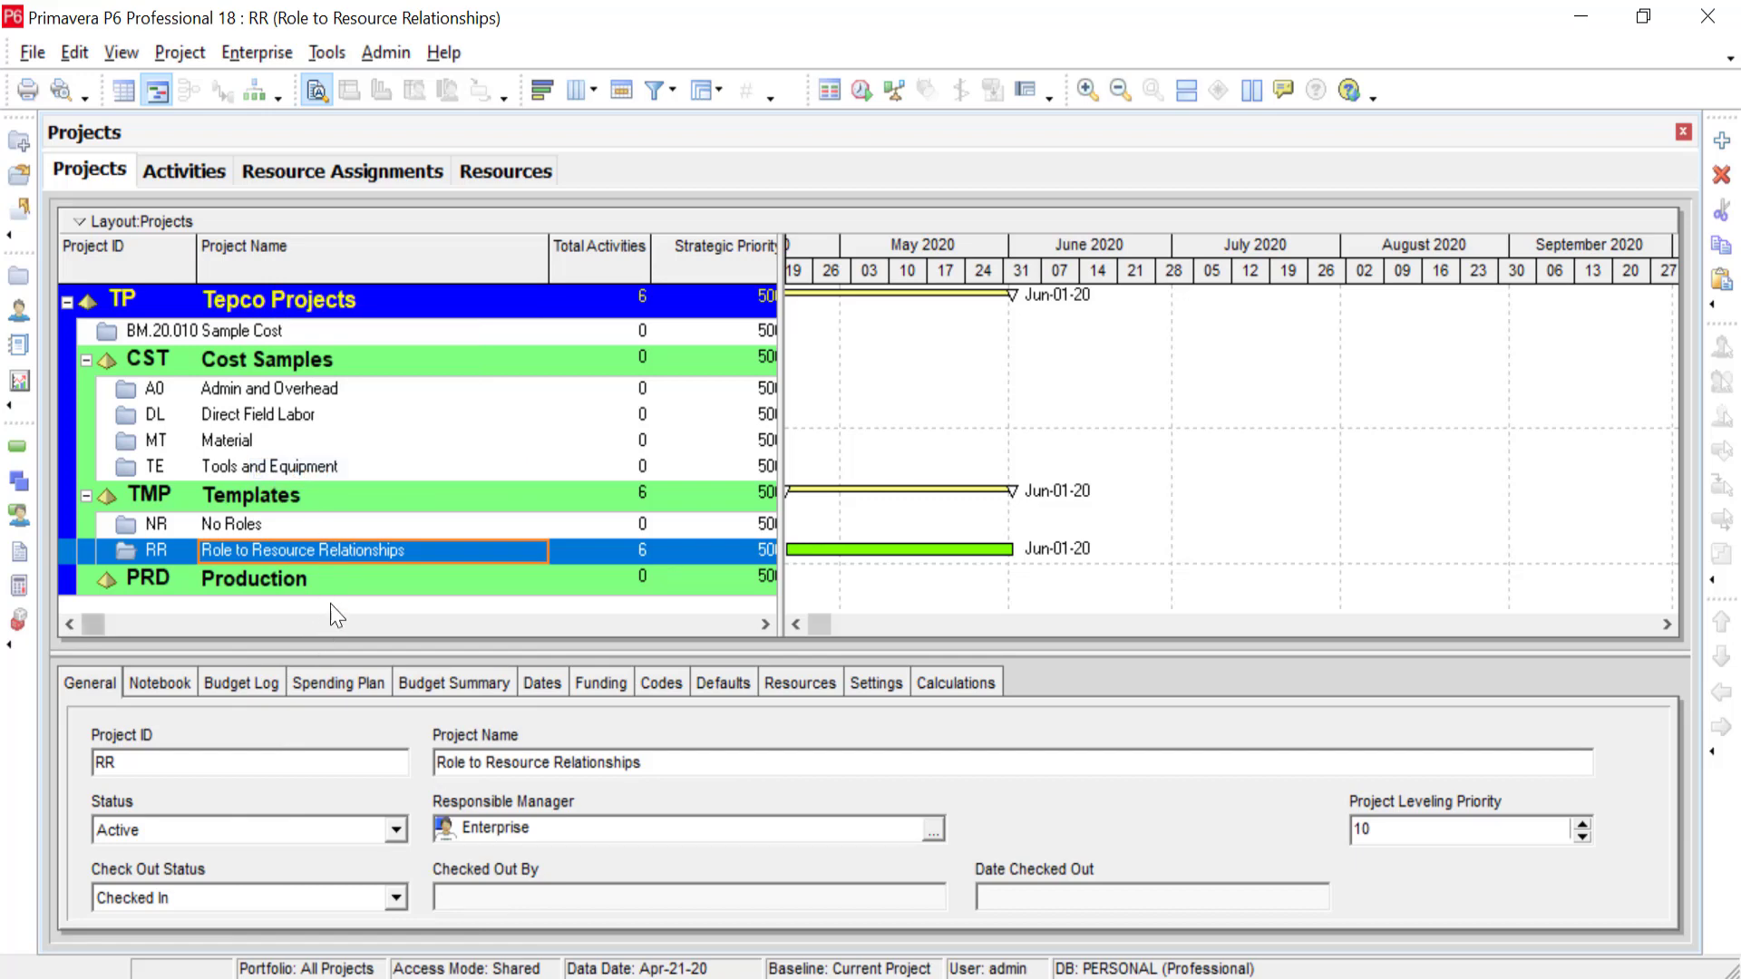
click(332, 579)
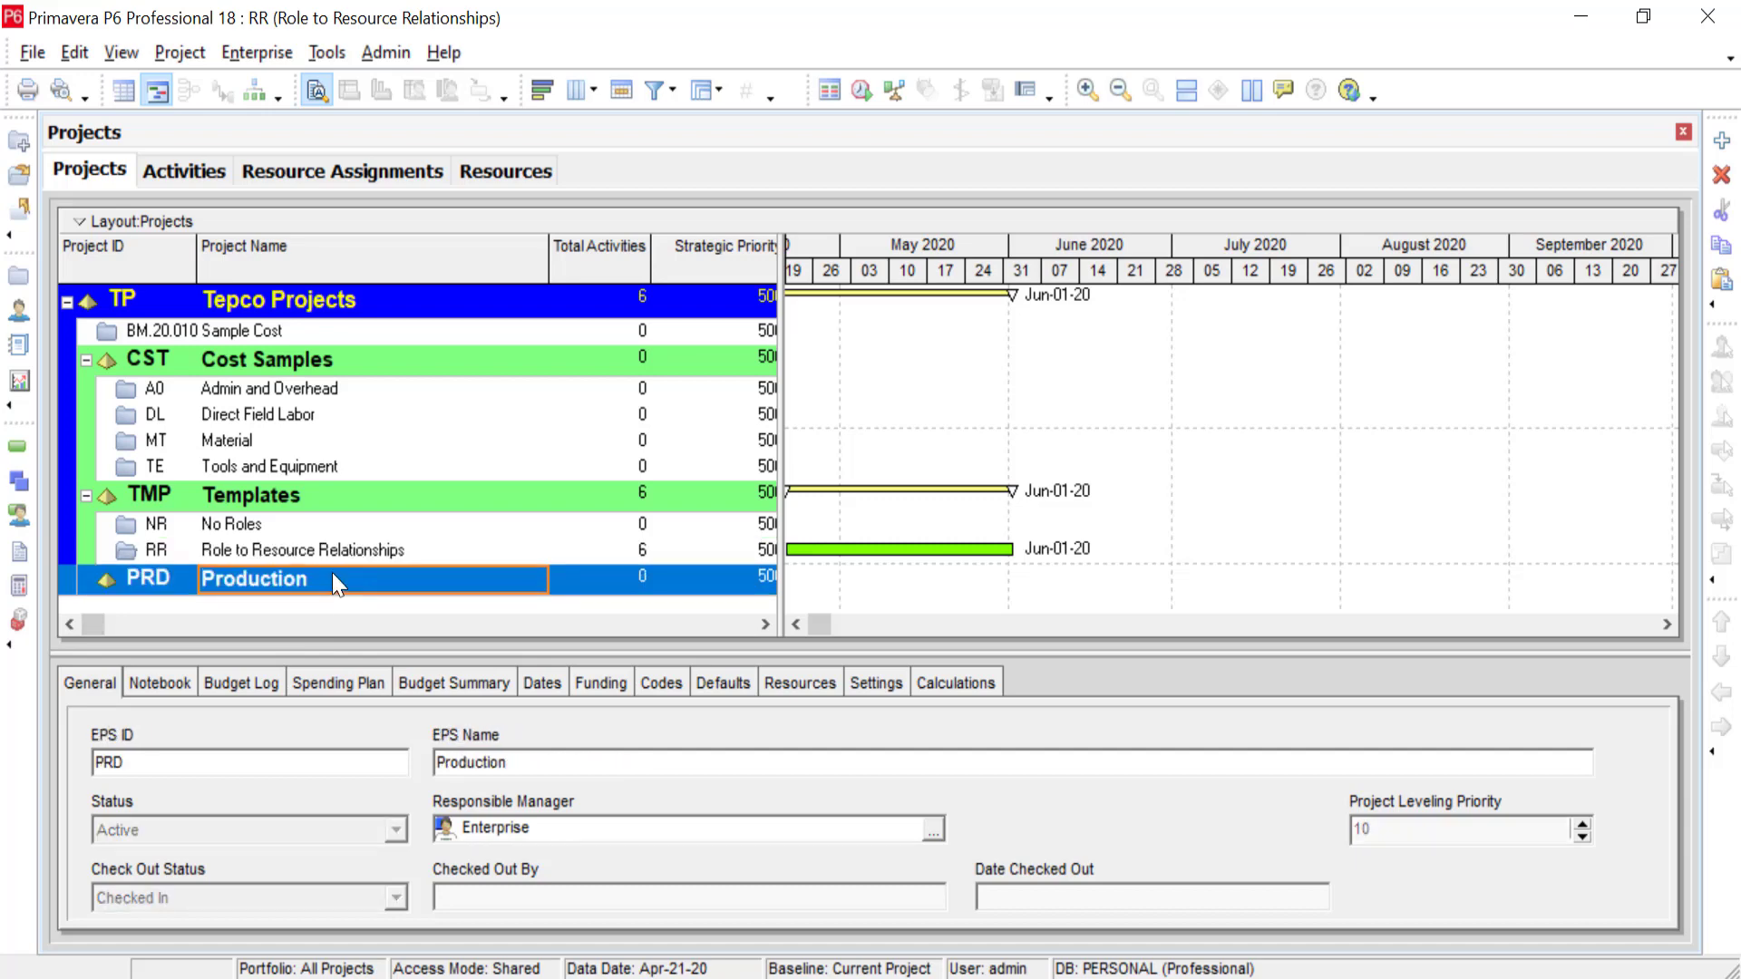
right_click(335, 583)
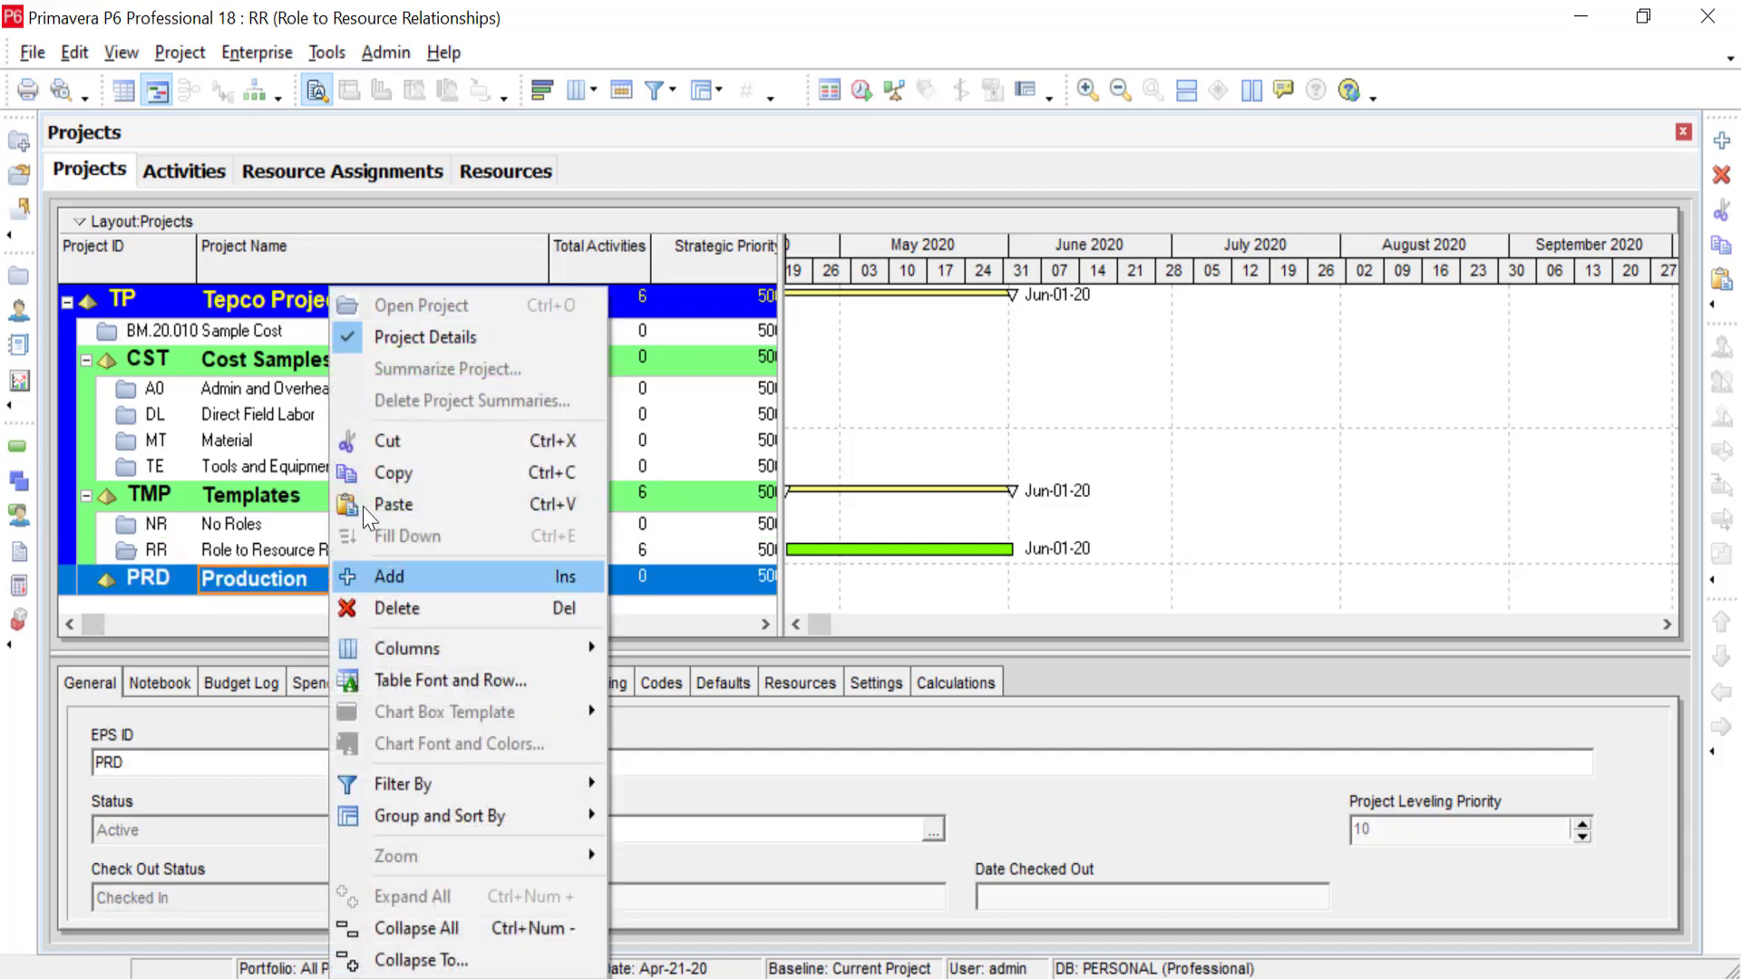
click(426, 515)
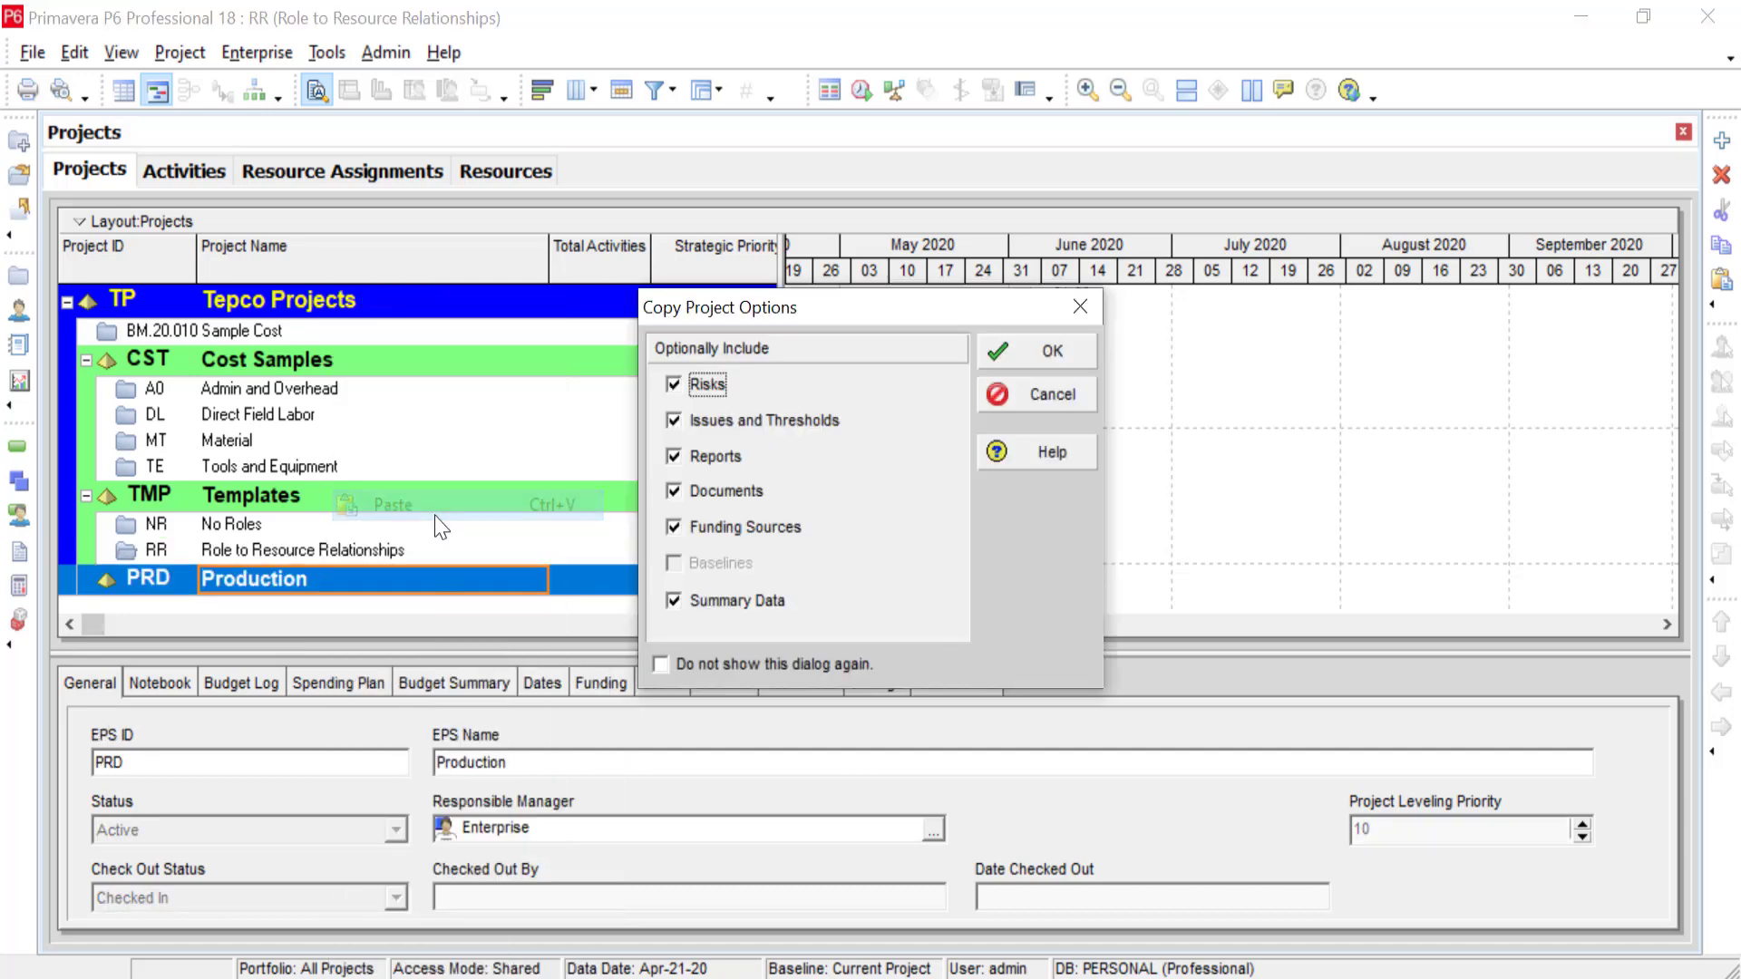
click(1004, 356)
click(1042, 364)
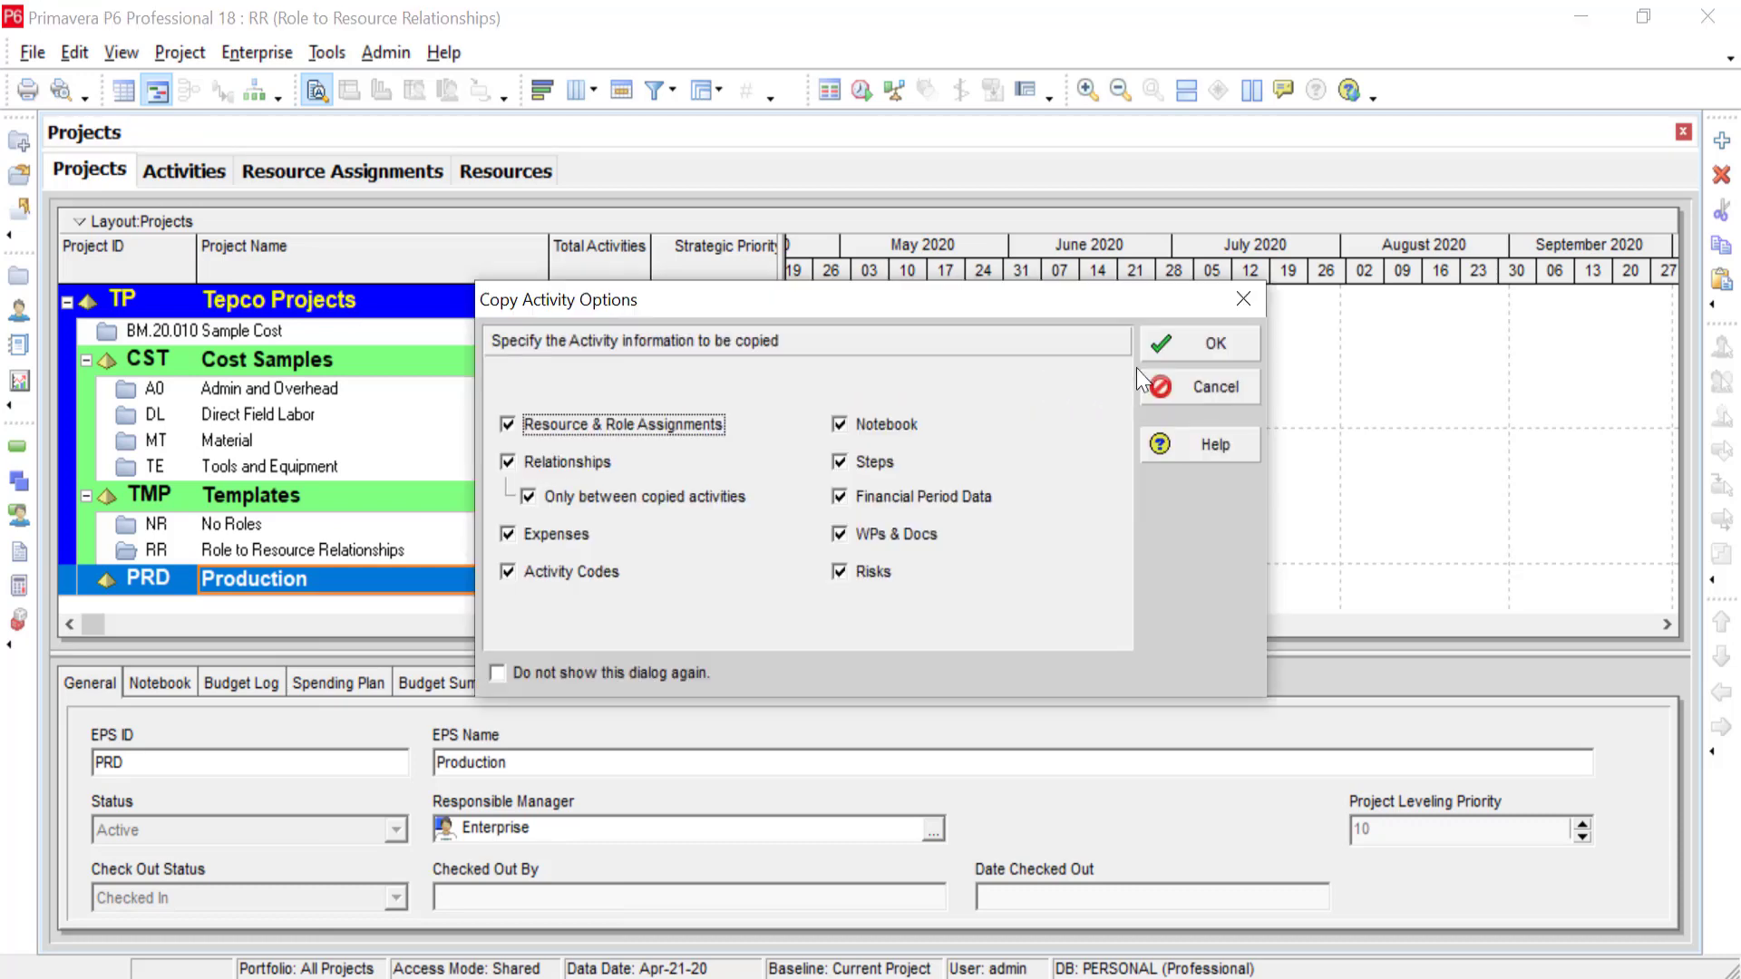
click(1146, 352)
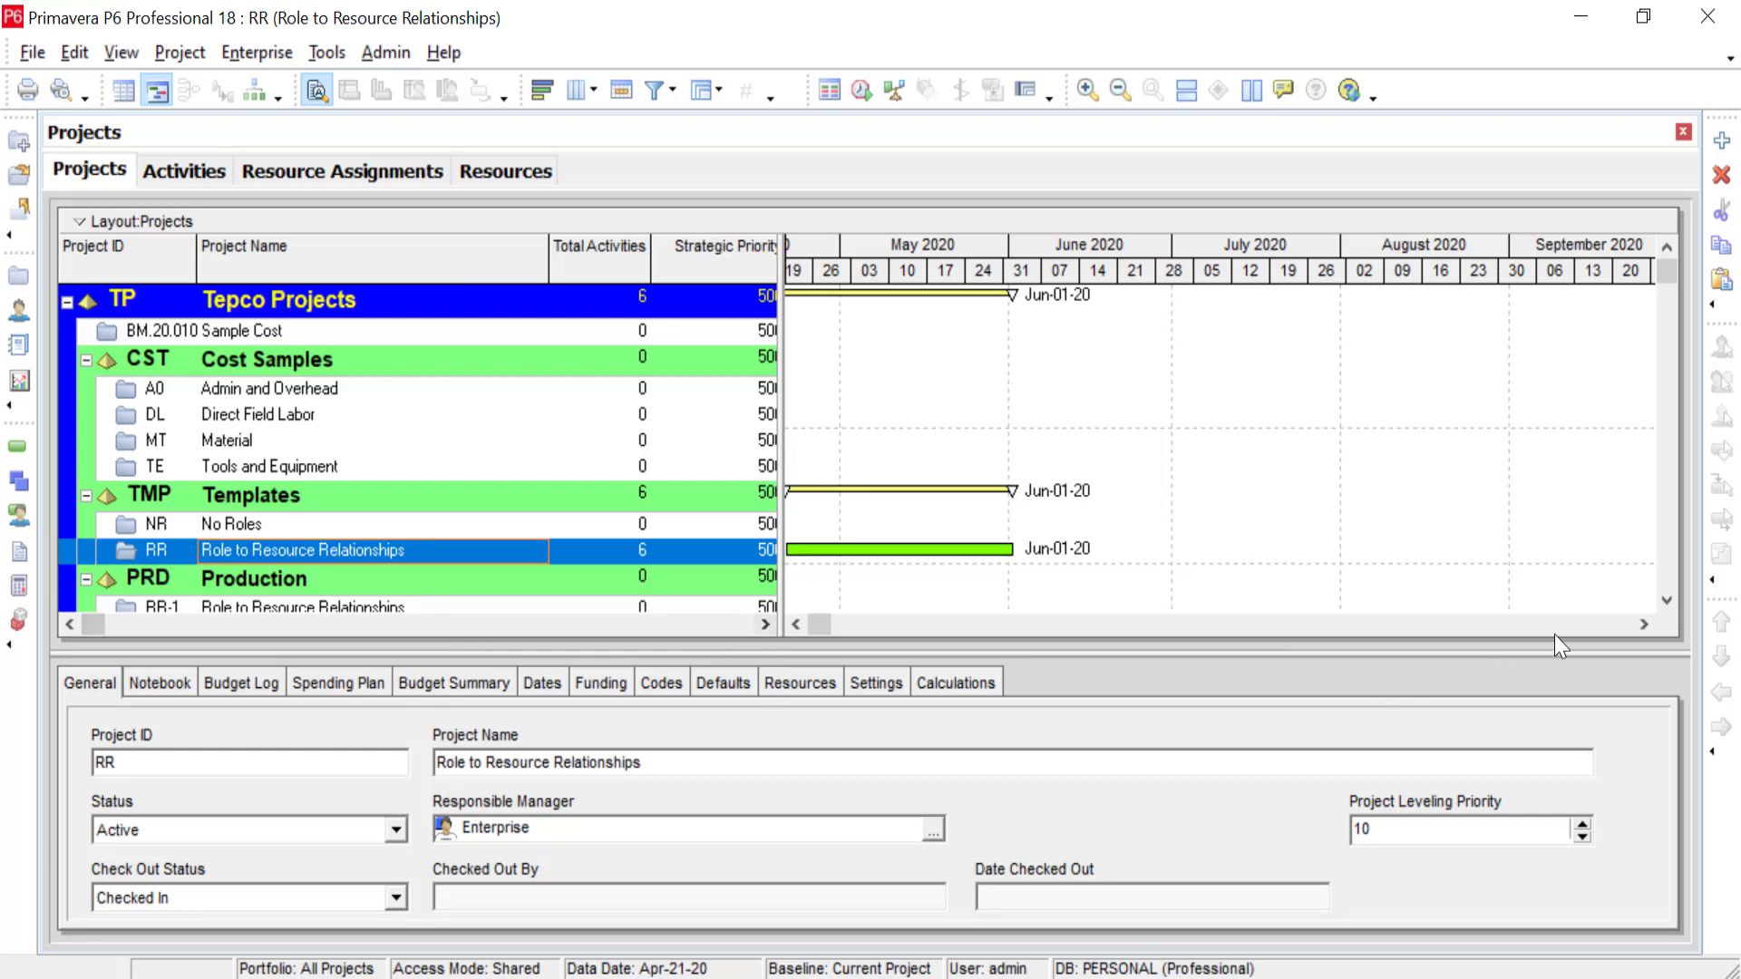
- Rename the copied project under Production as Role to Resource Relationships Project
click(1669, 606)
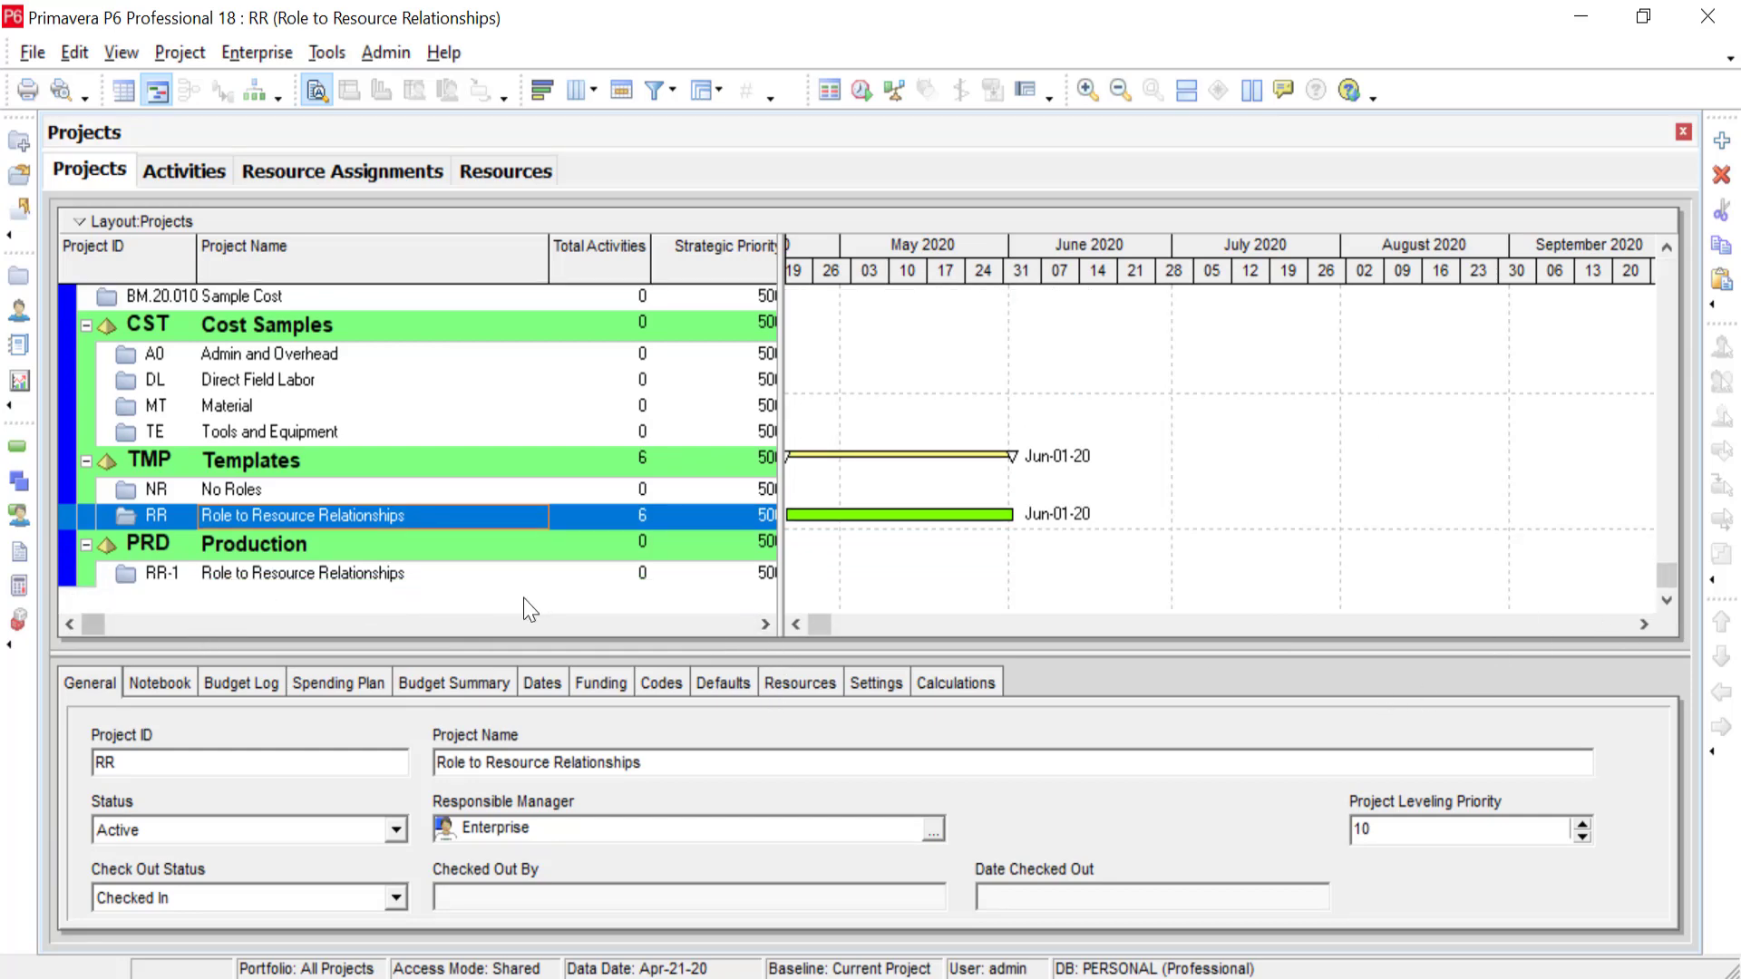
double_click(417, 575)
click(418, 575)
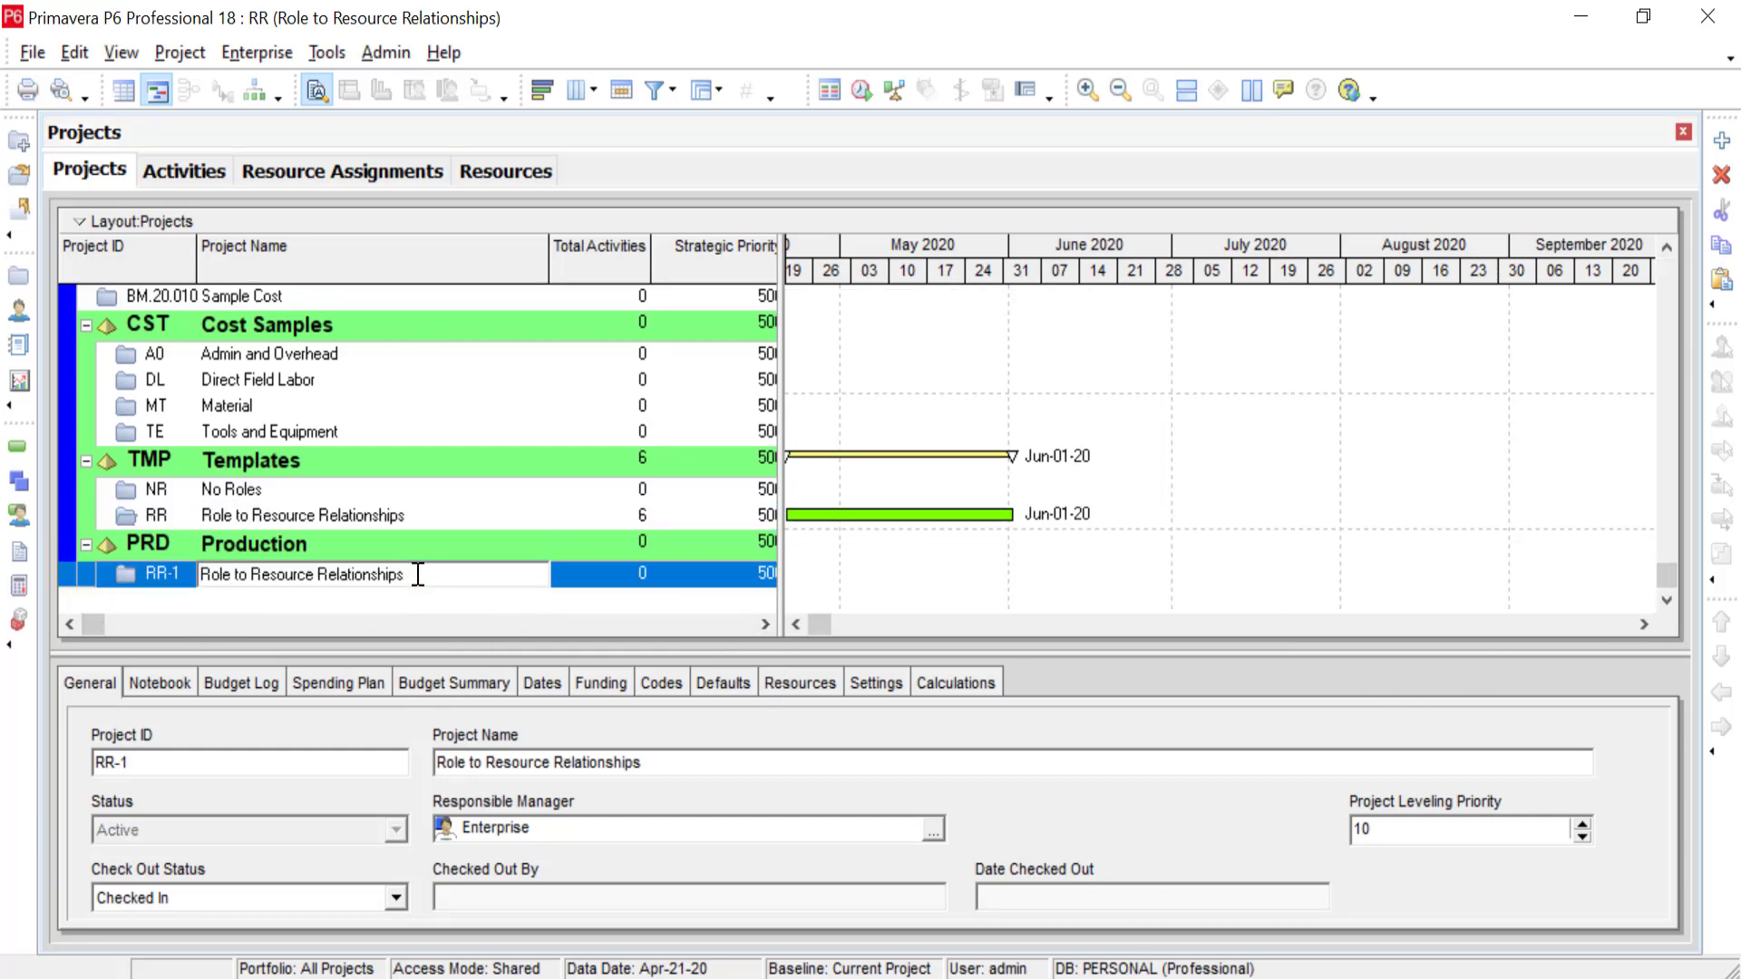
text(Project)
- Open project RR-1 and check the Civill Engineer staffing on its Engineer activity A1050
click(167, 573)
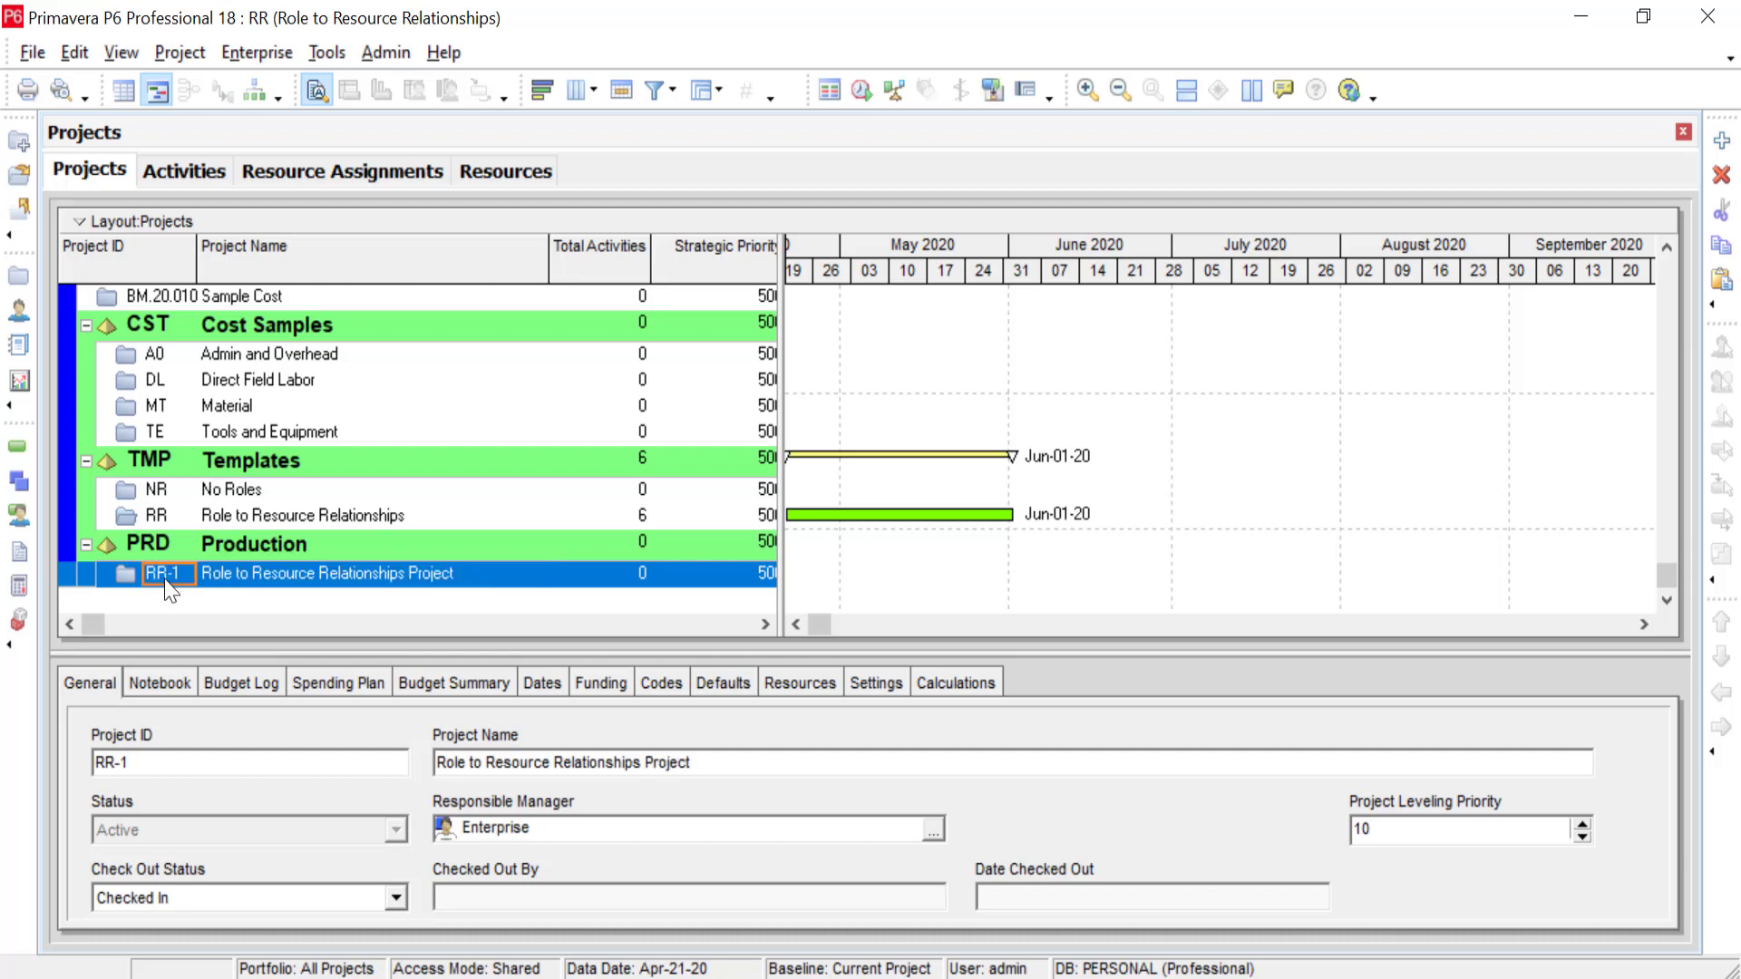
right_click(166, 578)
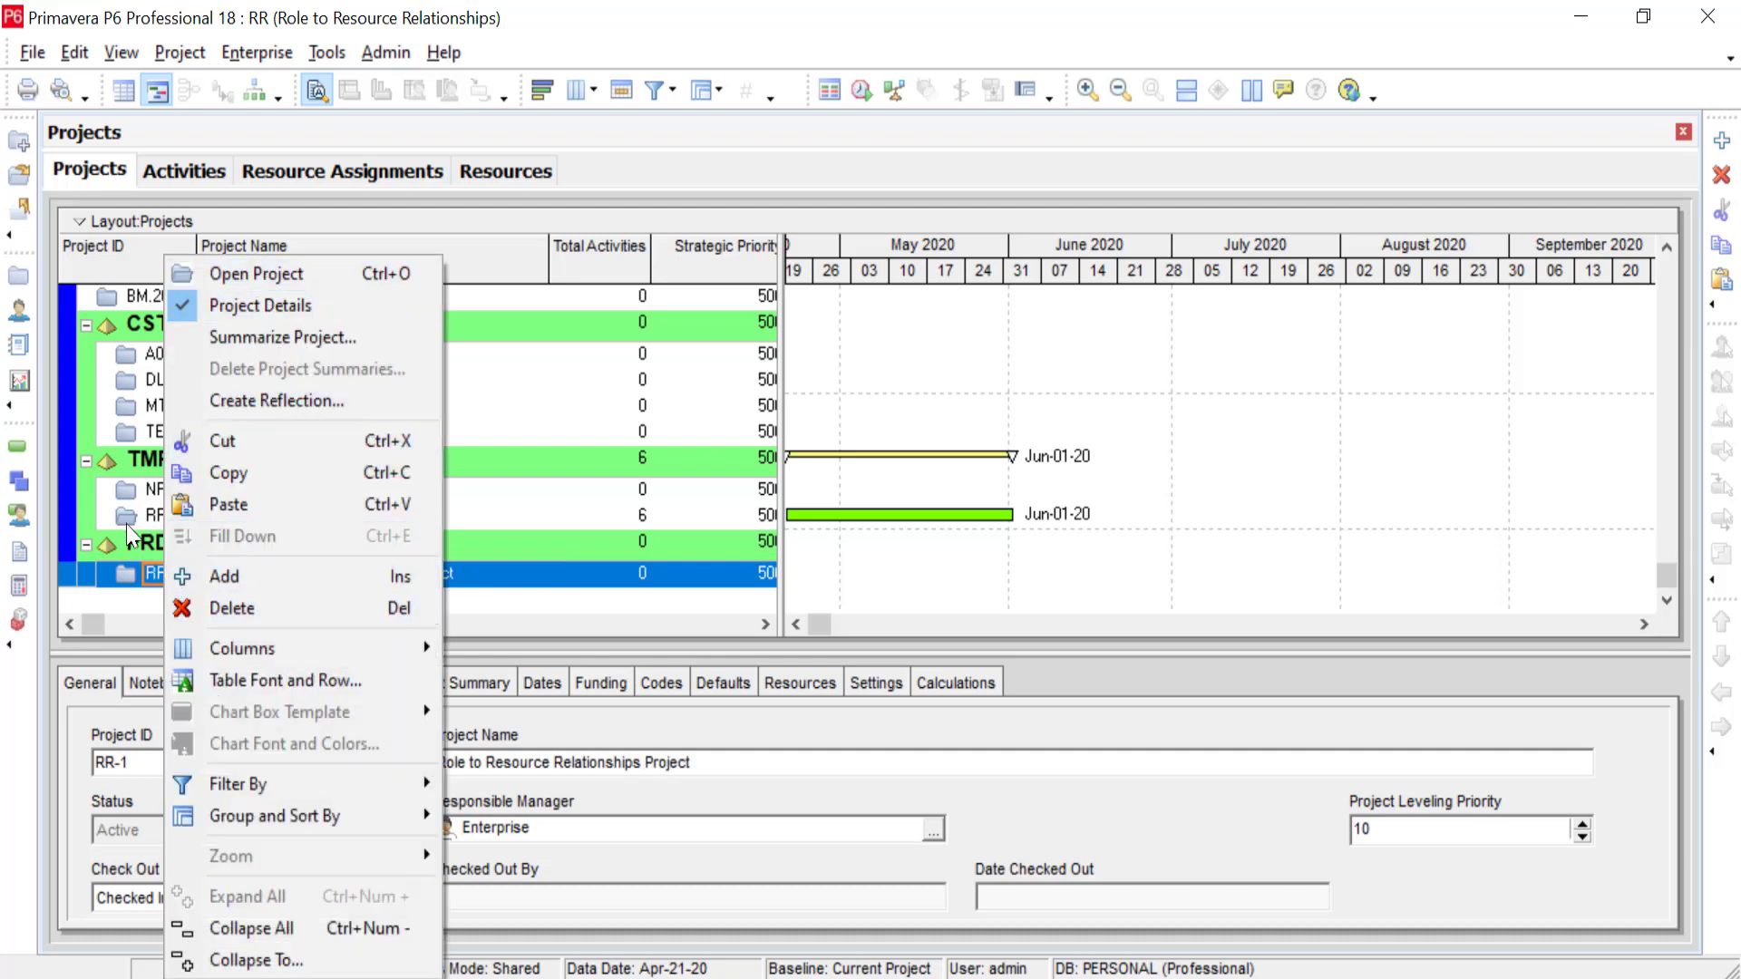
click(215, 277)
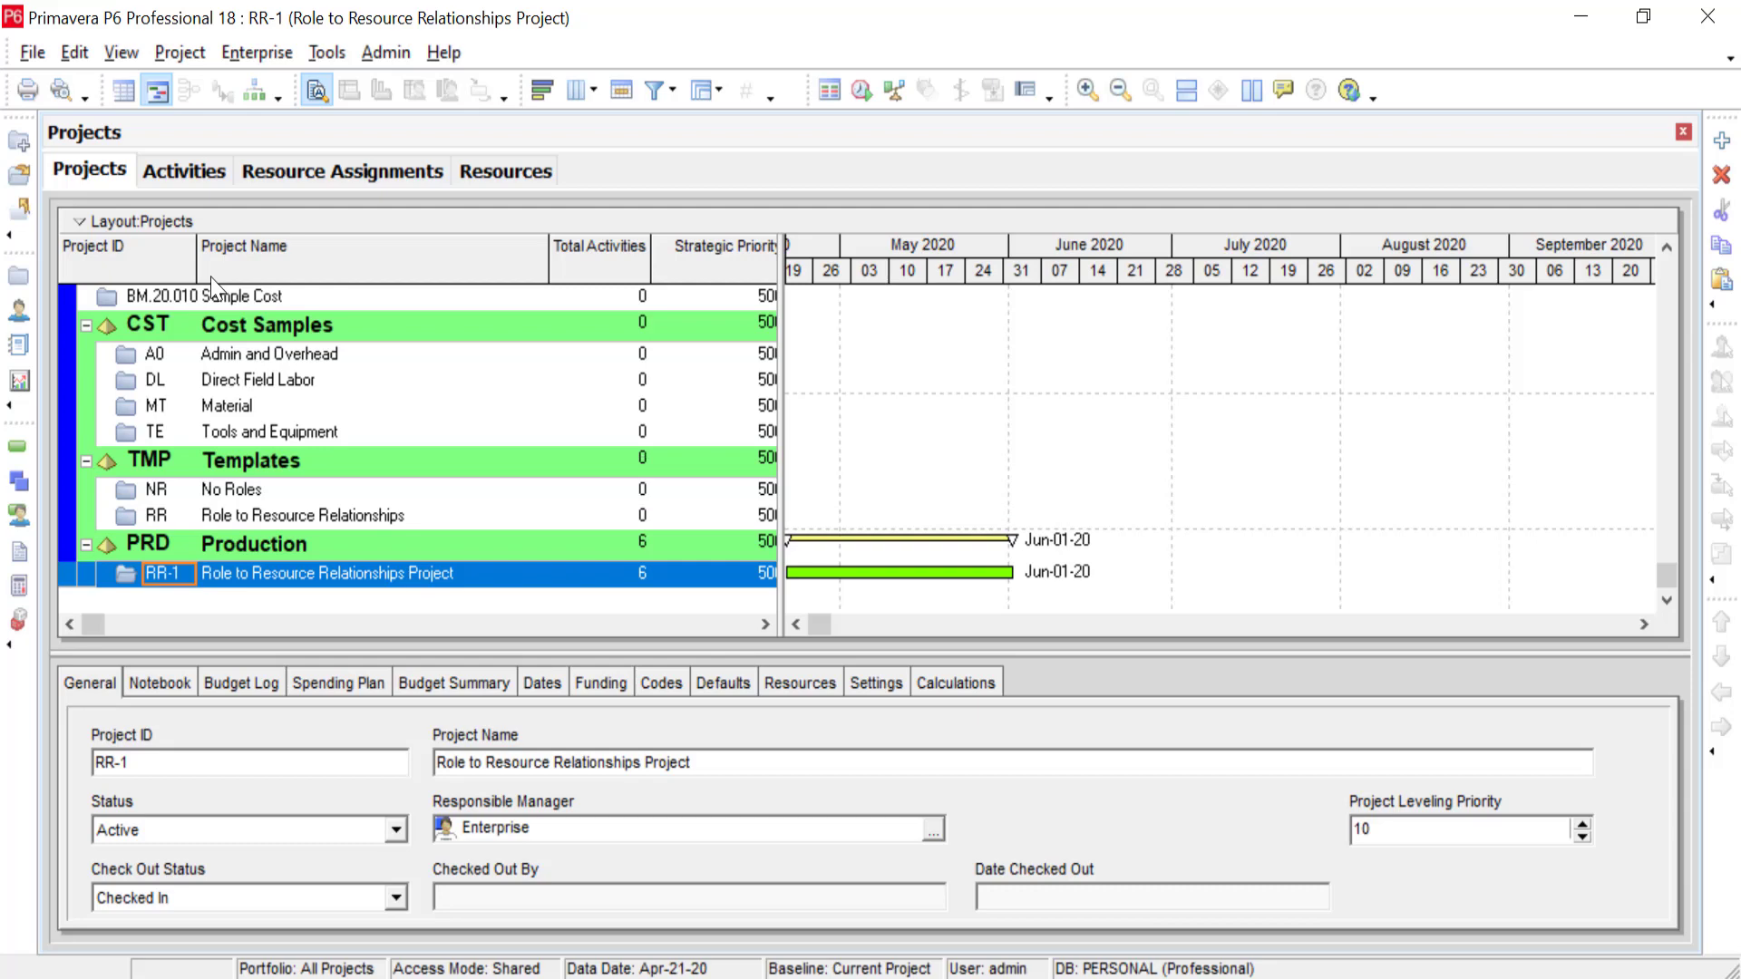
click(182, 173)
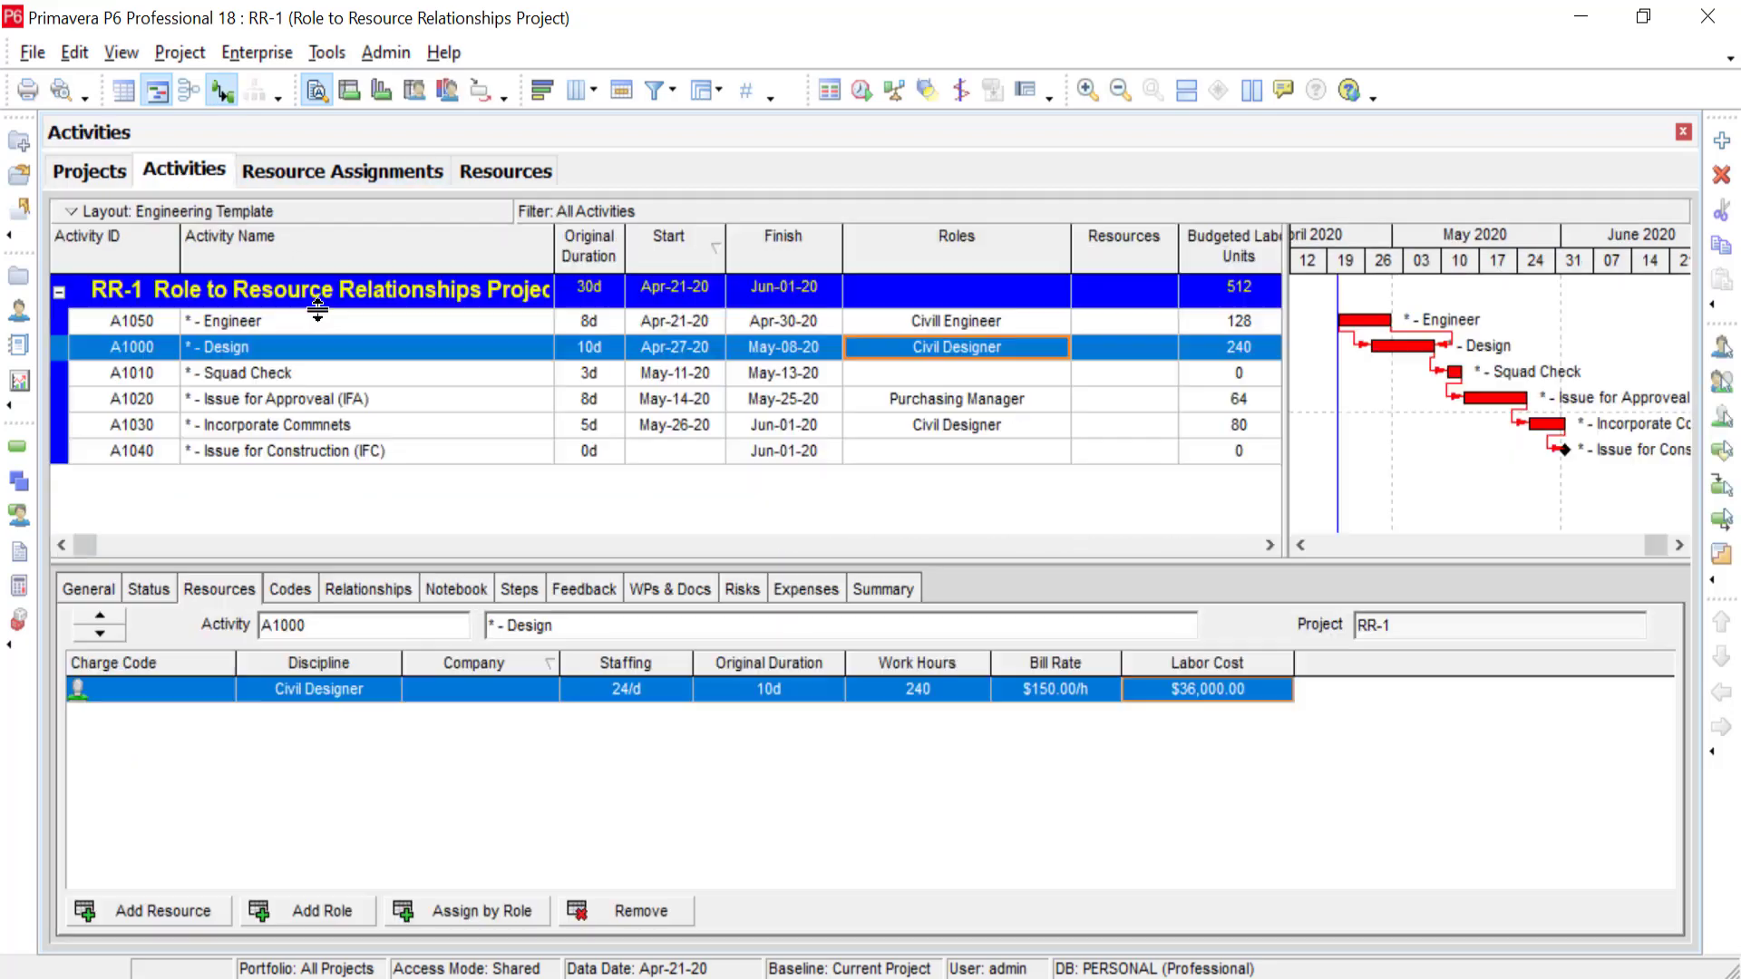
click(600, 321)
click(663, 693)
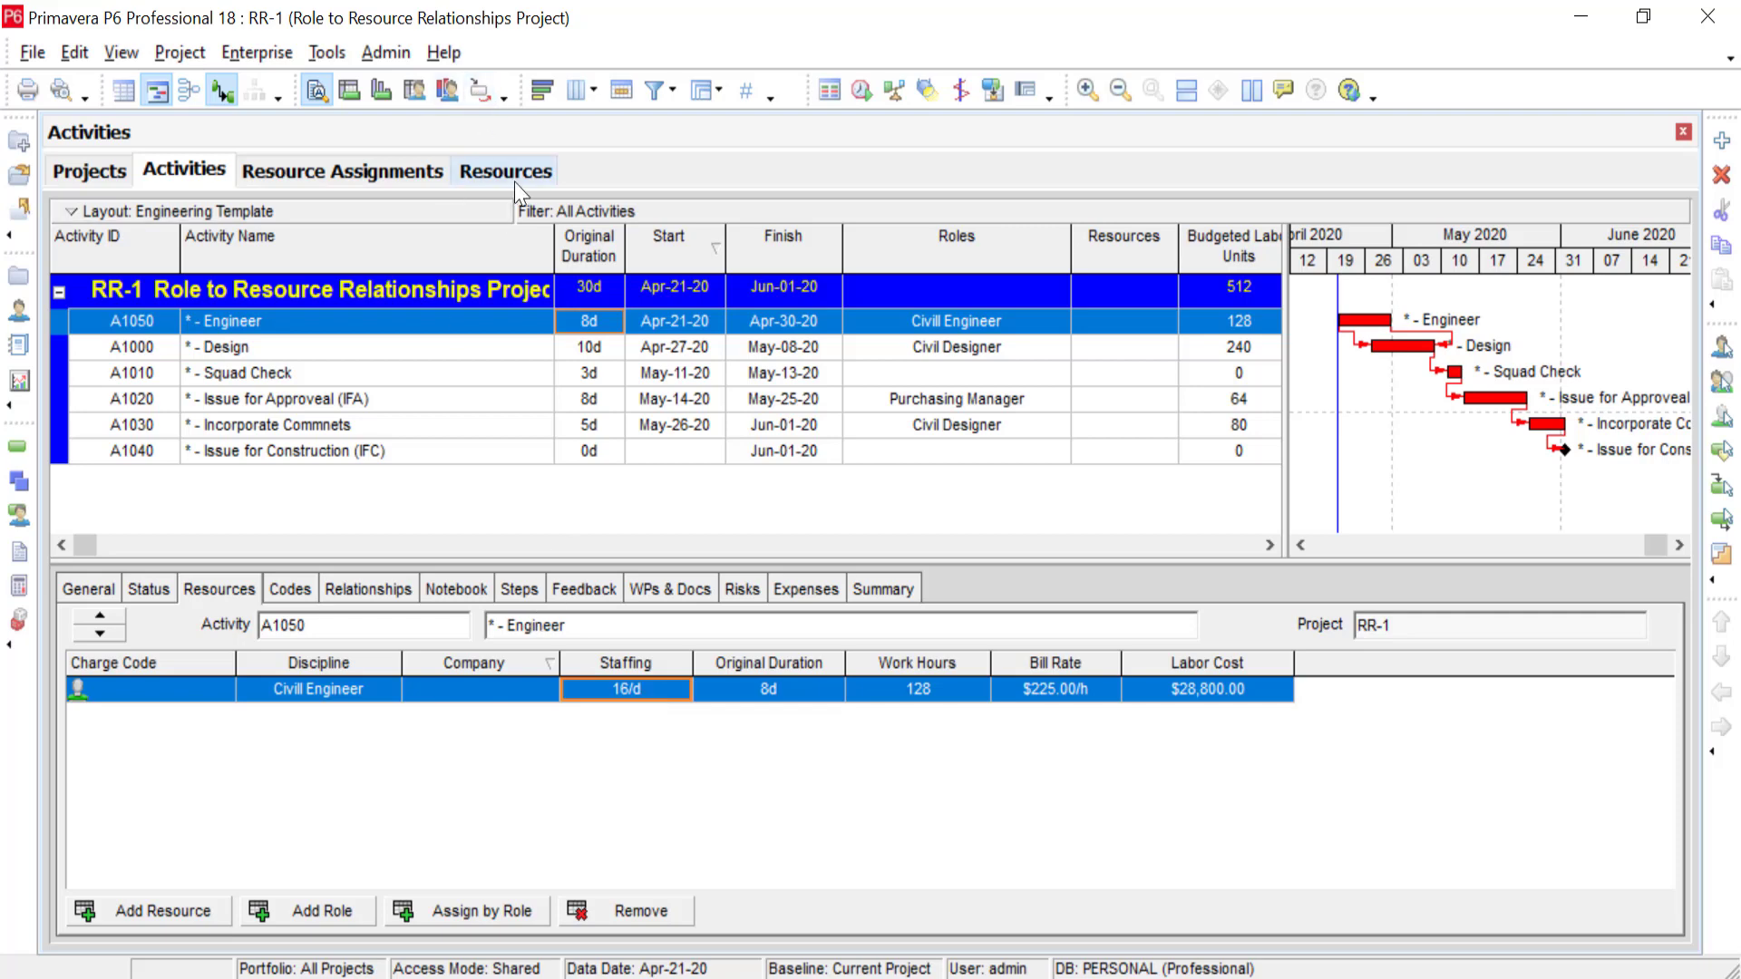
- Open the enterprise Resources list to view the Resource & Role Project resources
click(240, 52)
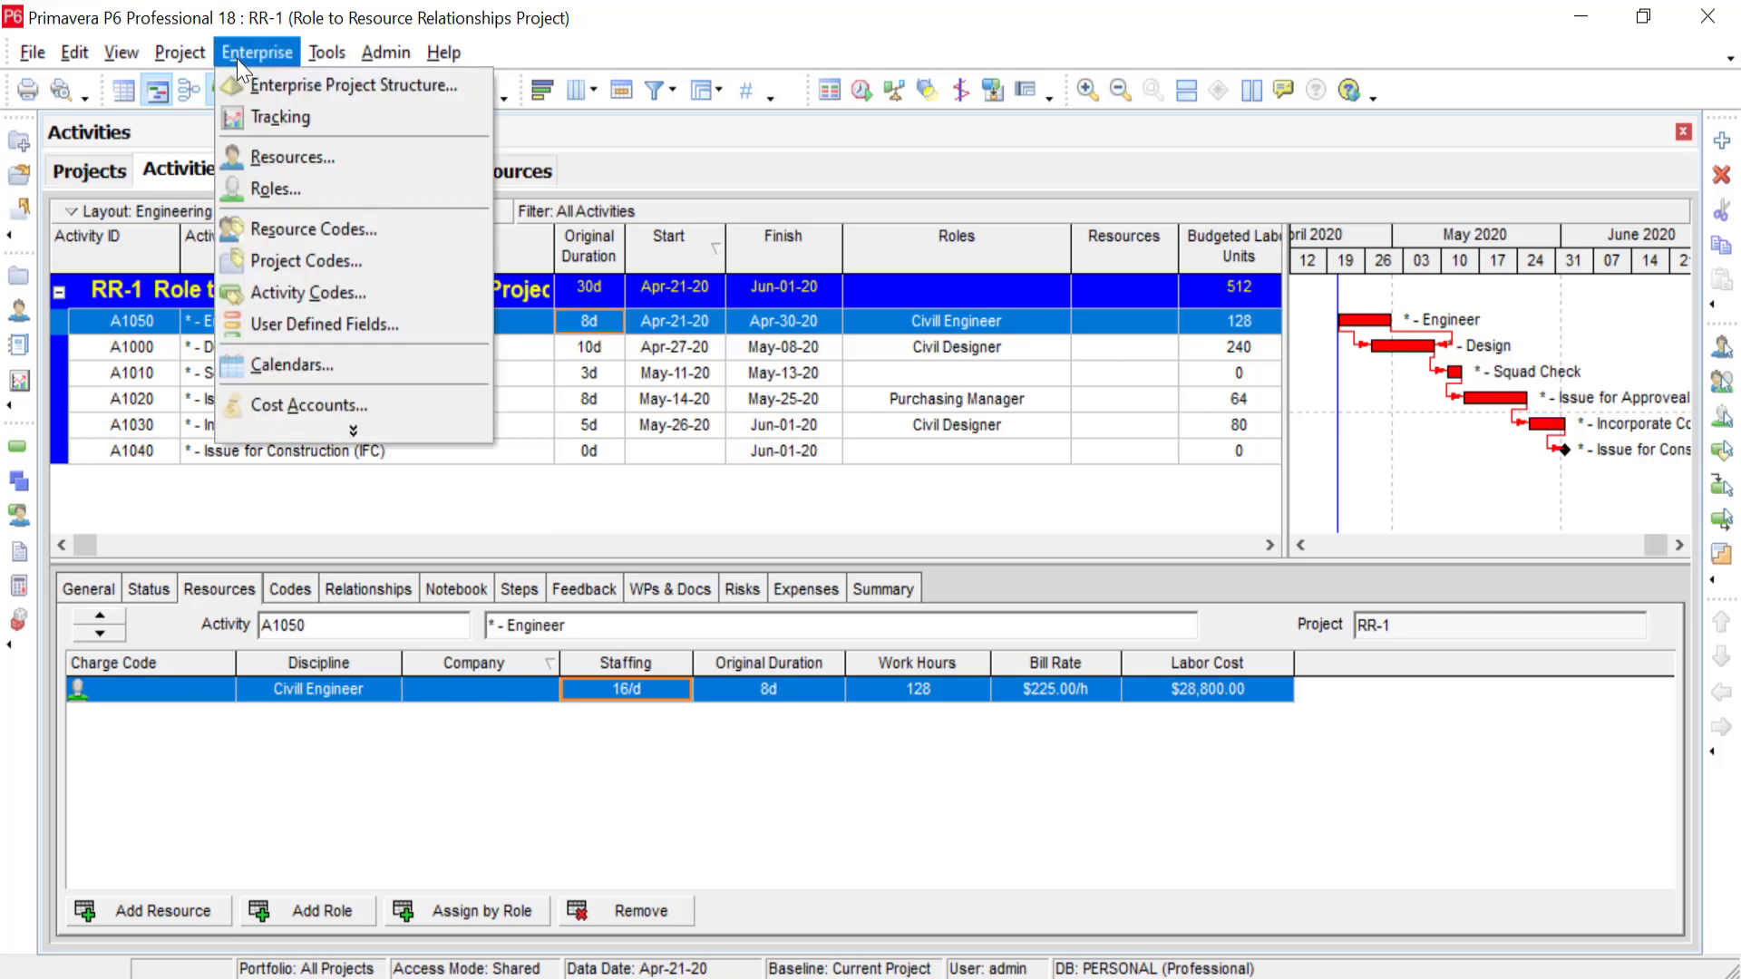
click(292, 159)
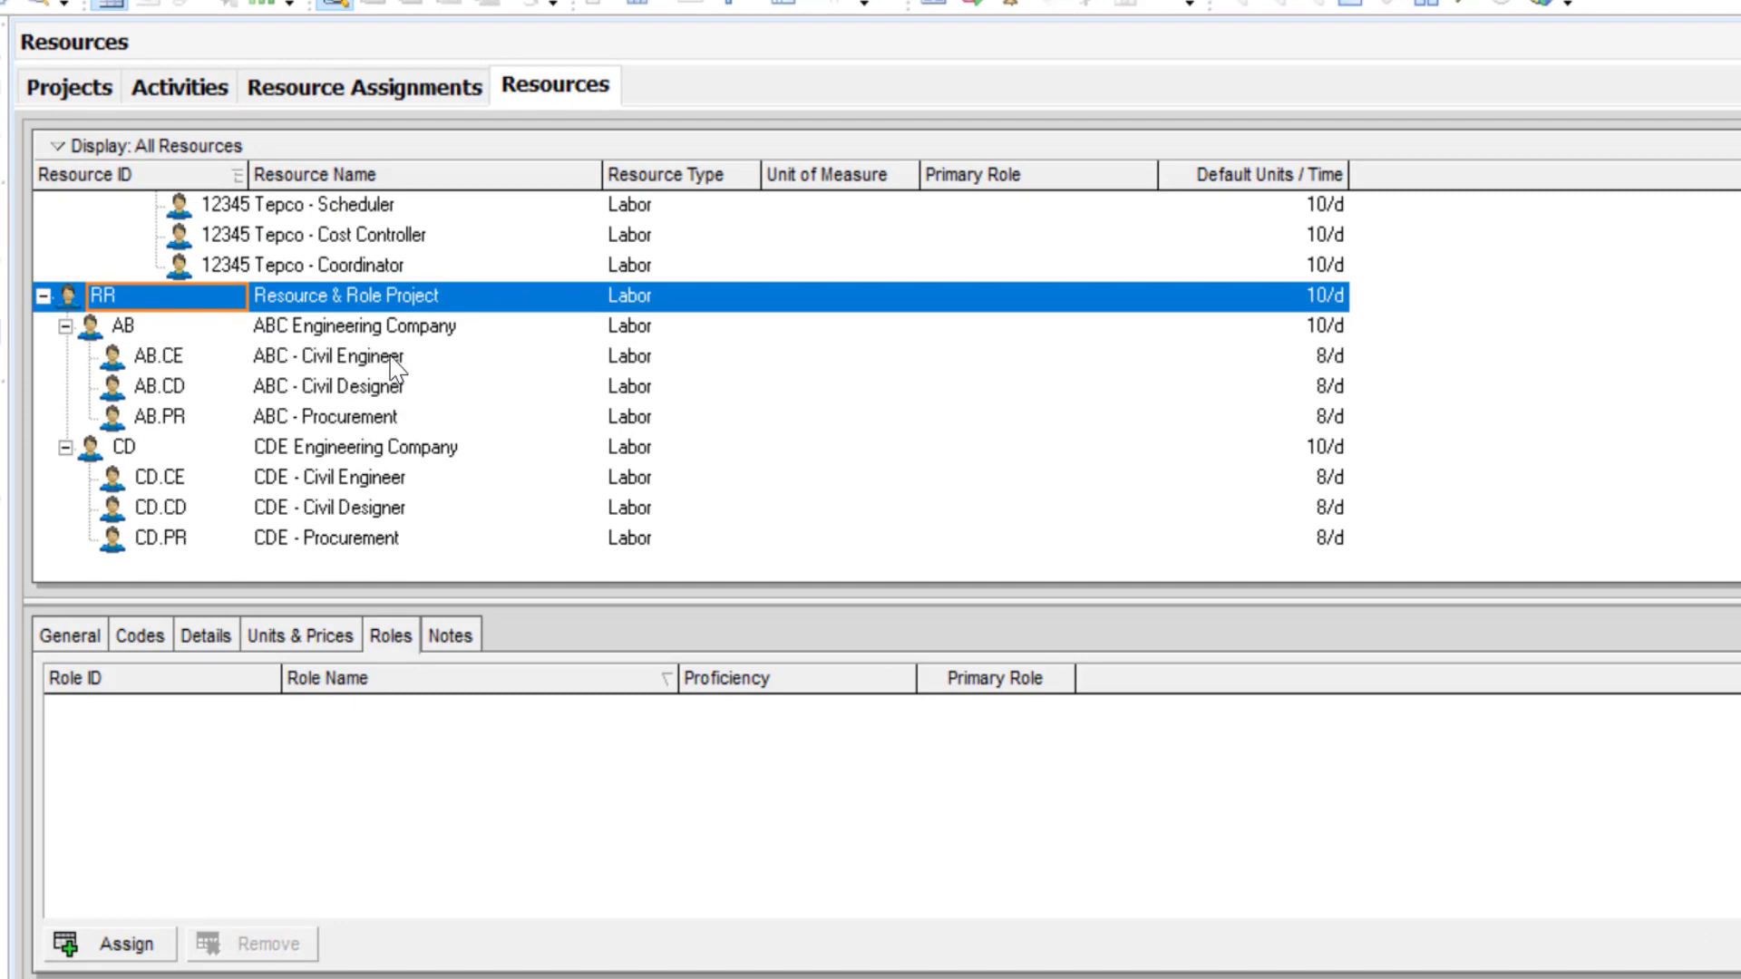
- Collapse the whole resource hierarchy and expand only the Resource & Role Project node (RR) to show its companies
right_click(368, 418)
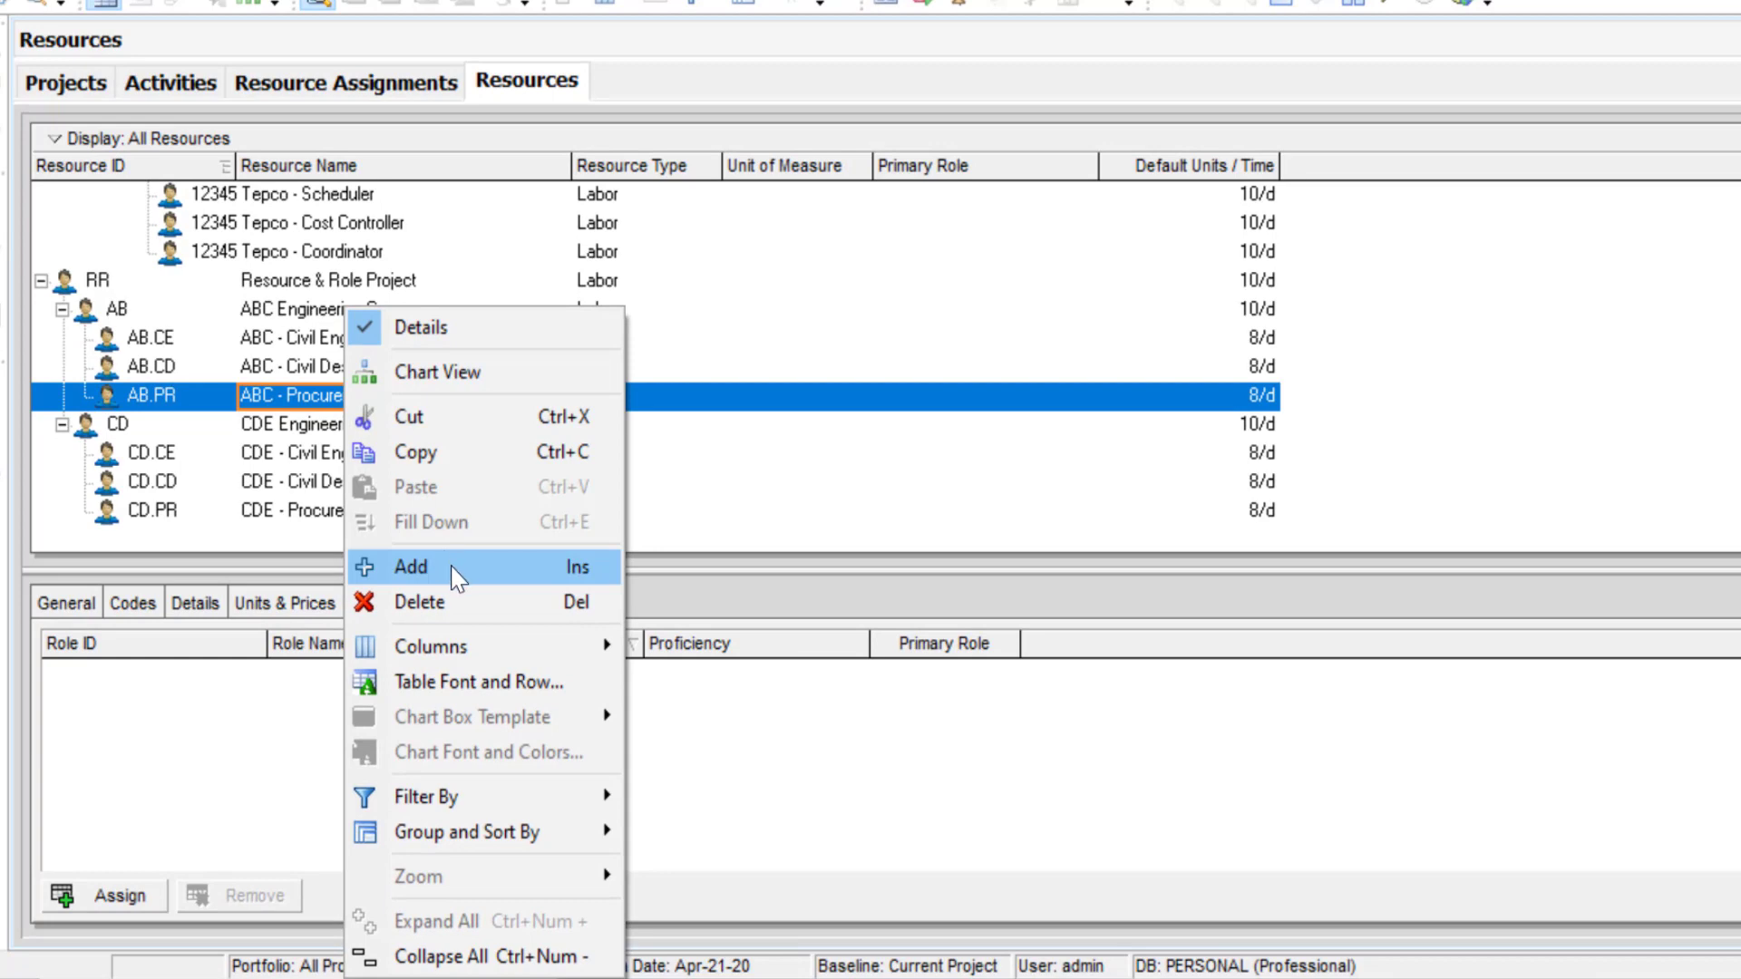
click(480, 959)
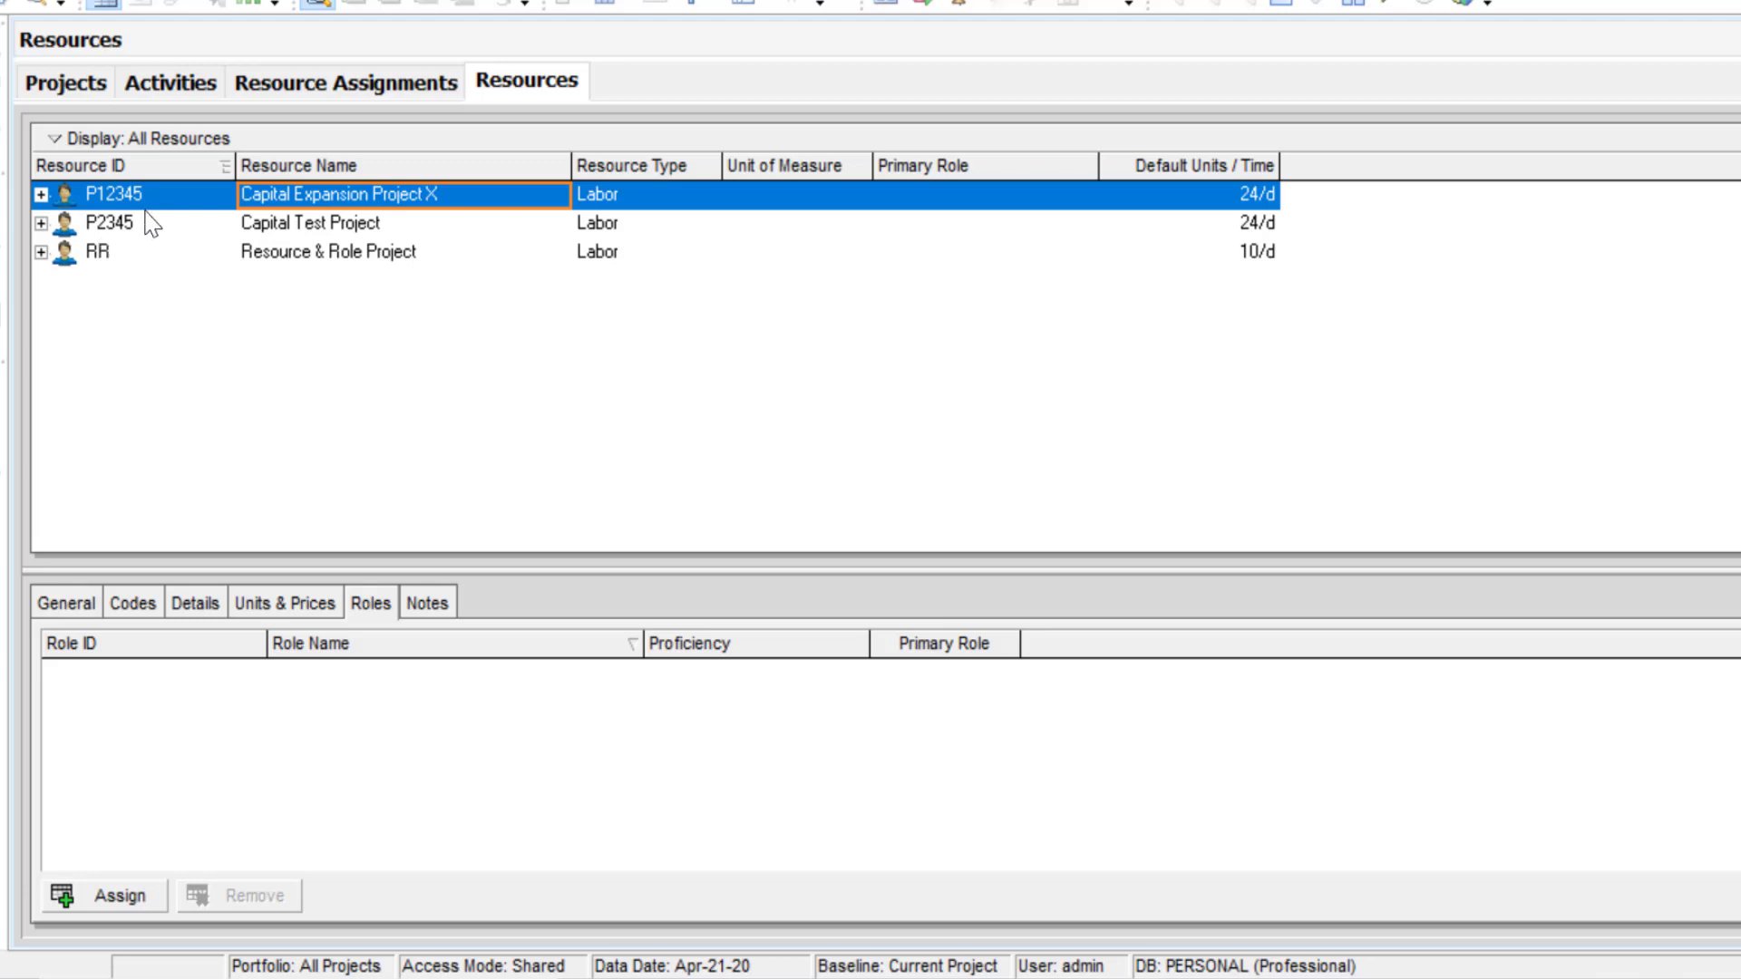
click(105, 256)
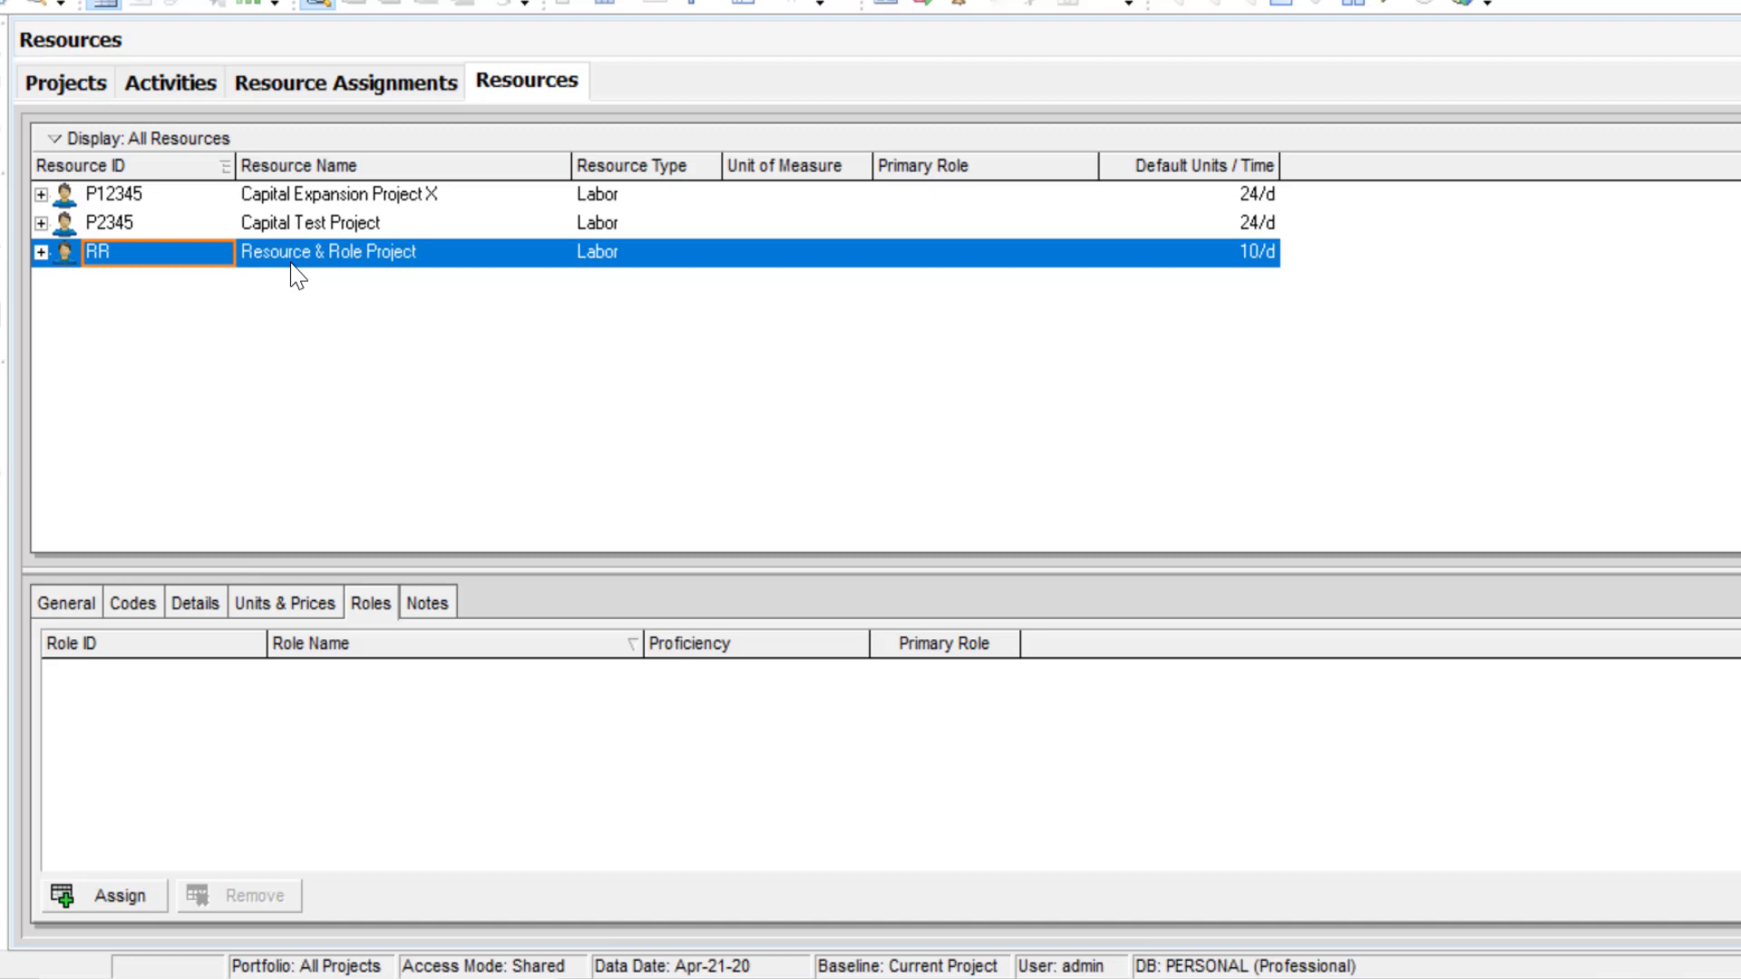
click(40, 252)
key(Down)
key(Down)
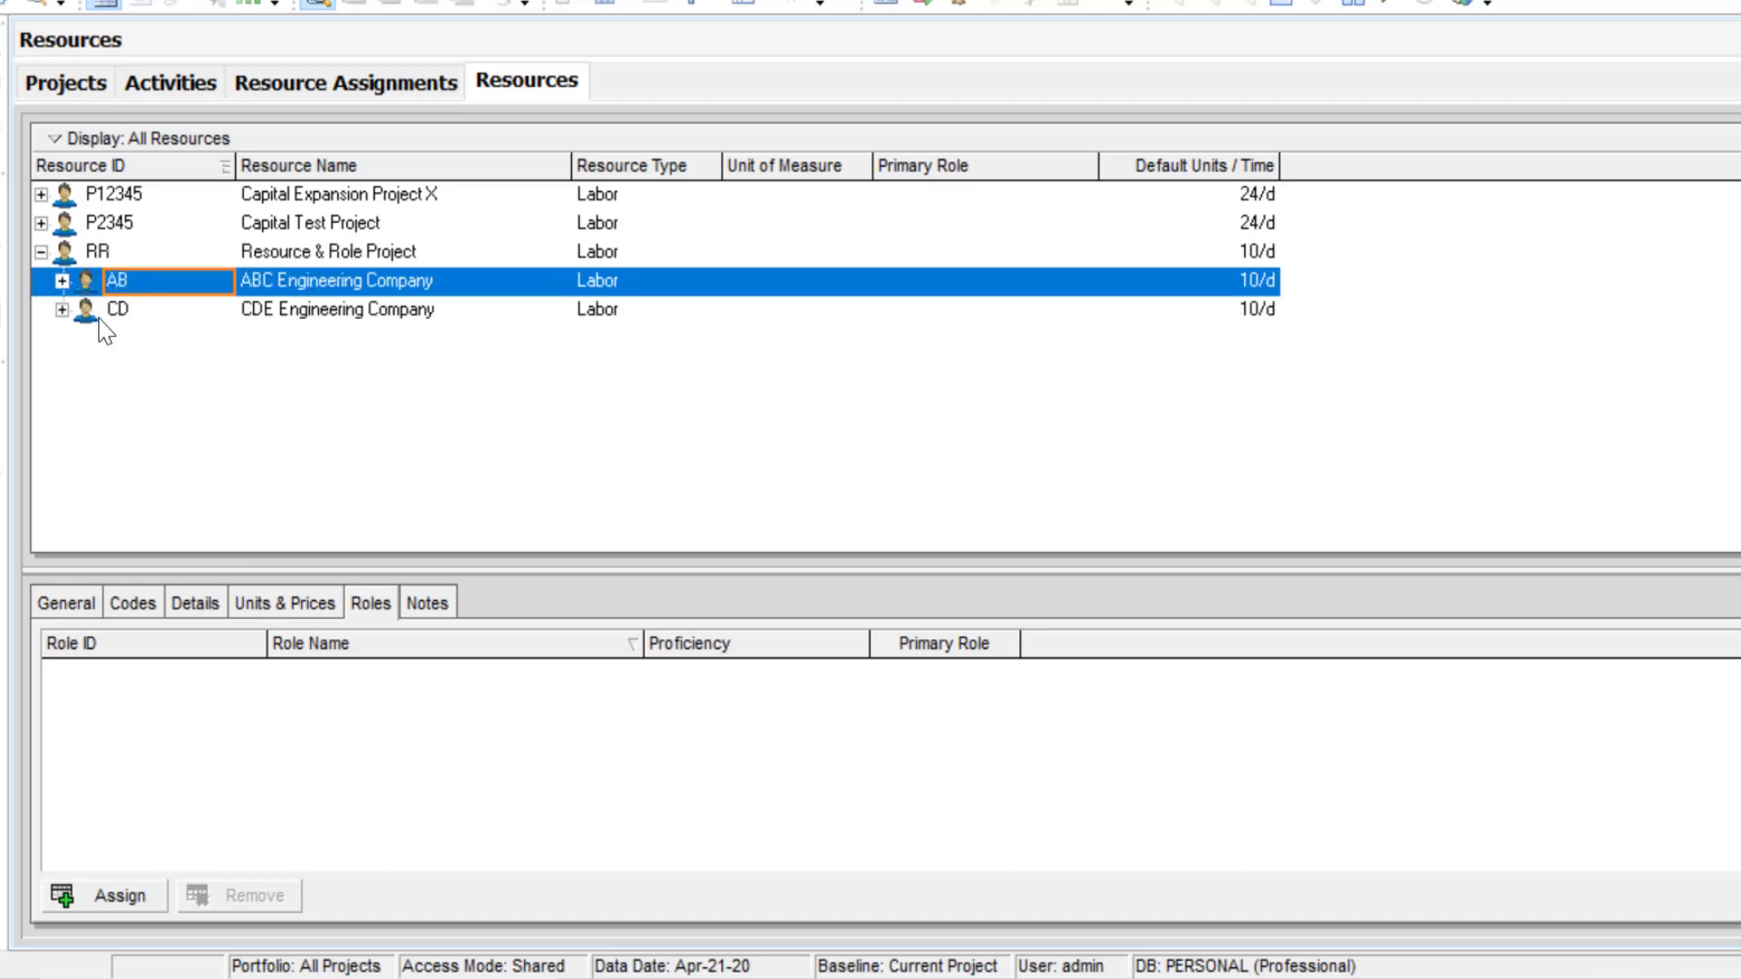
- Look over the project and company nodes in the hierarchy, and expand ABC Engineering Company to show its resources
click(127, 285)
click(158, 313)
click(118, 254)
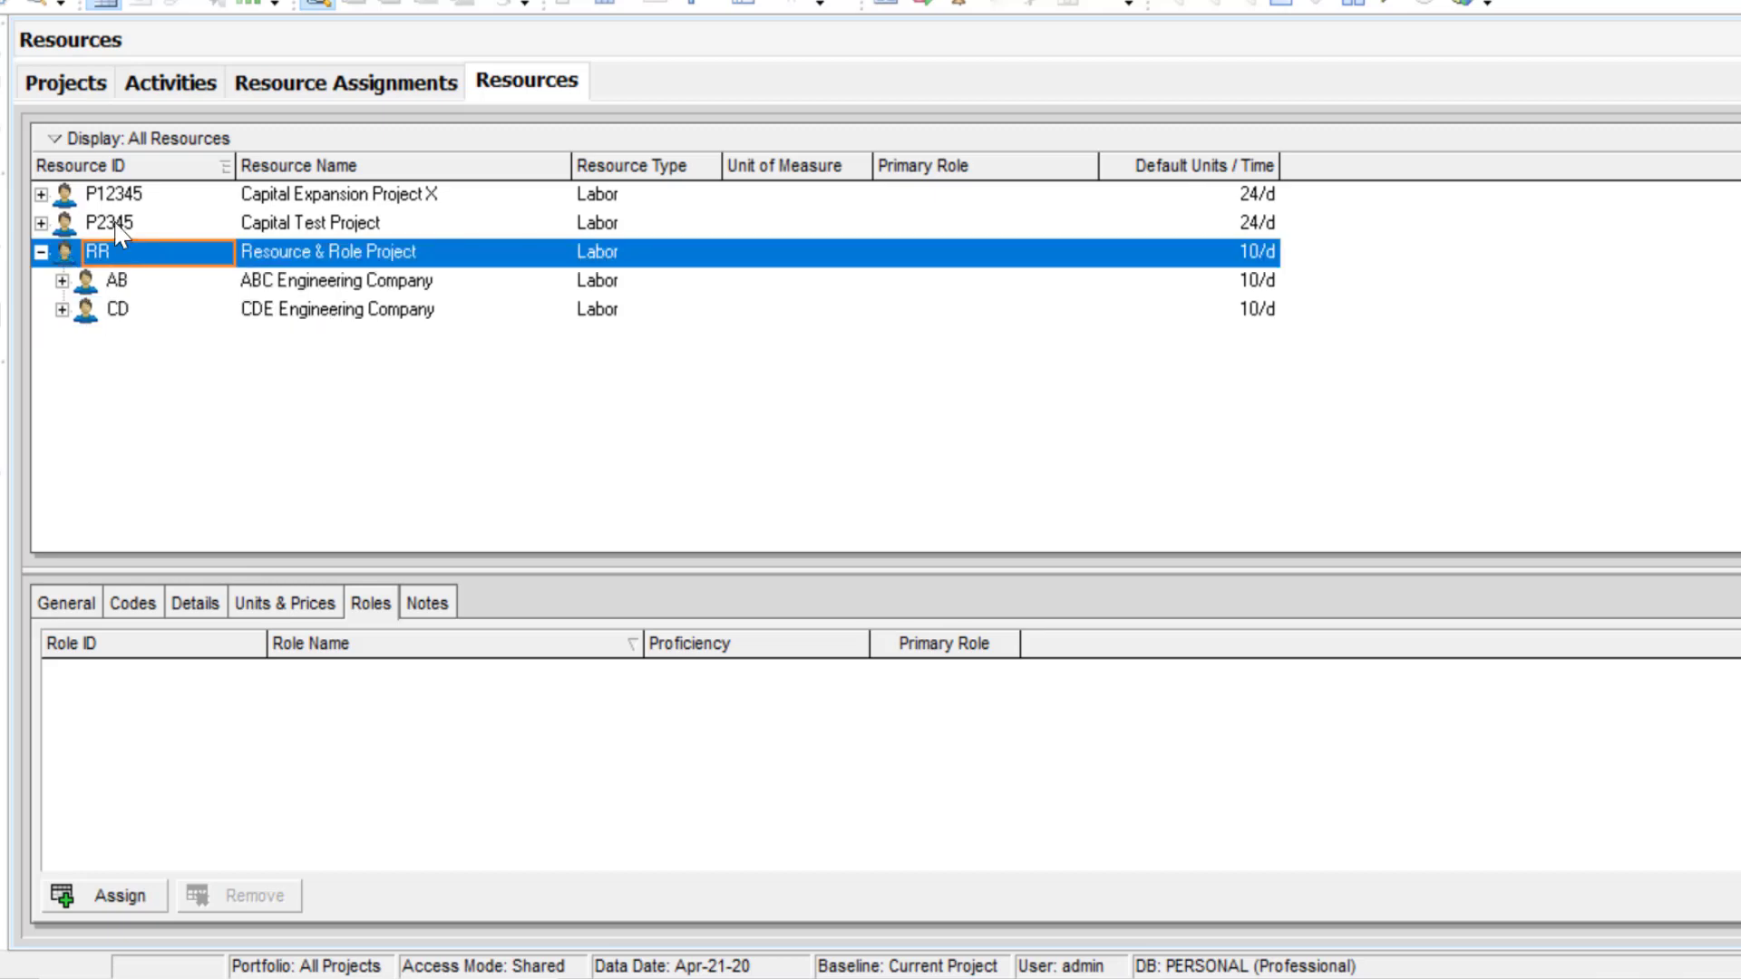
click(116, 226)
click(133, 224)
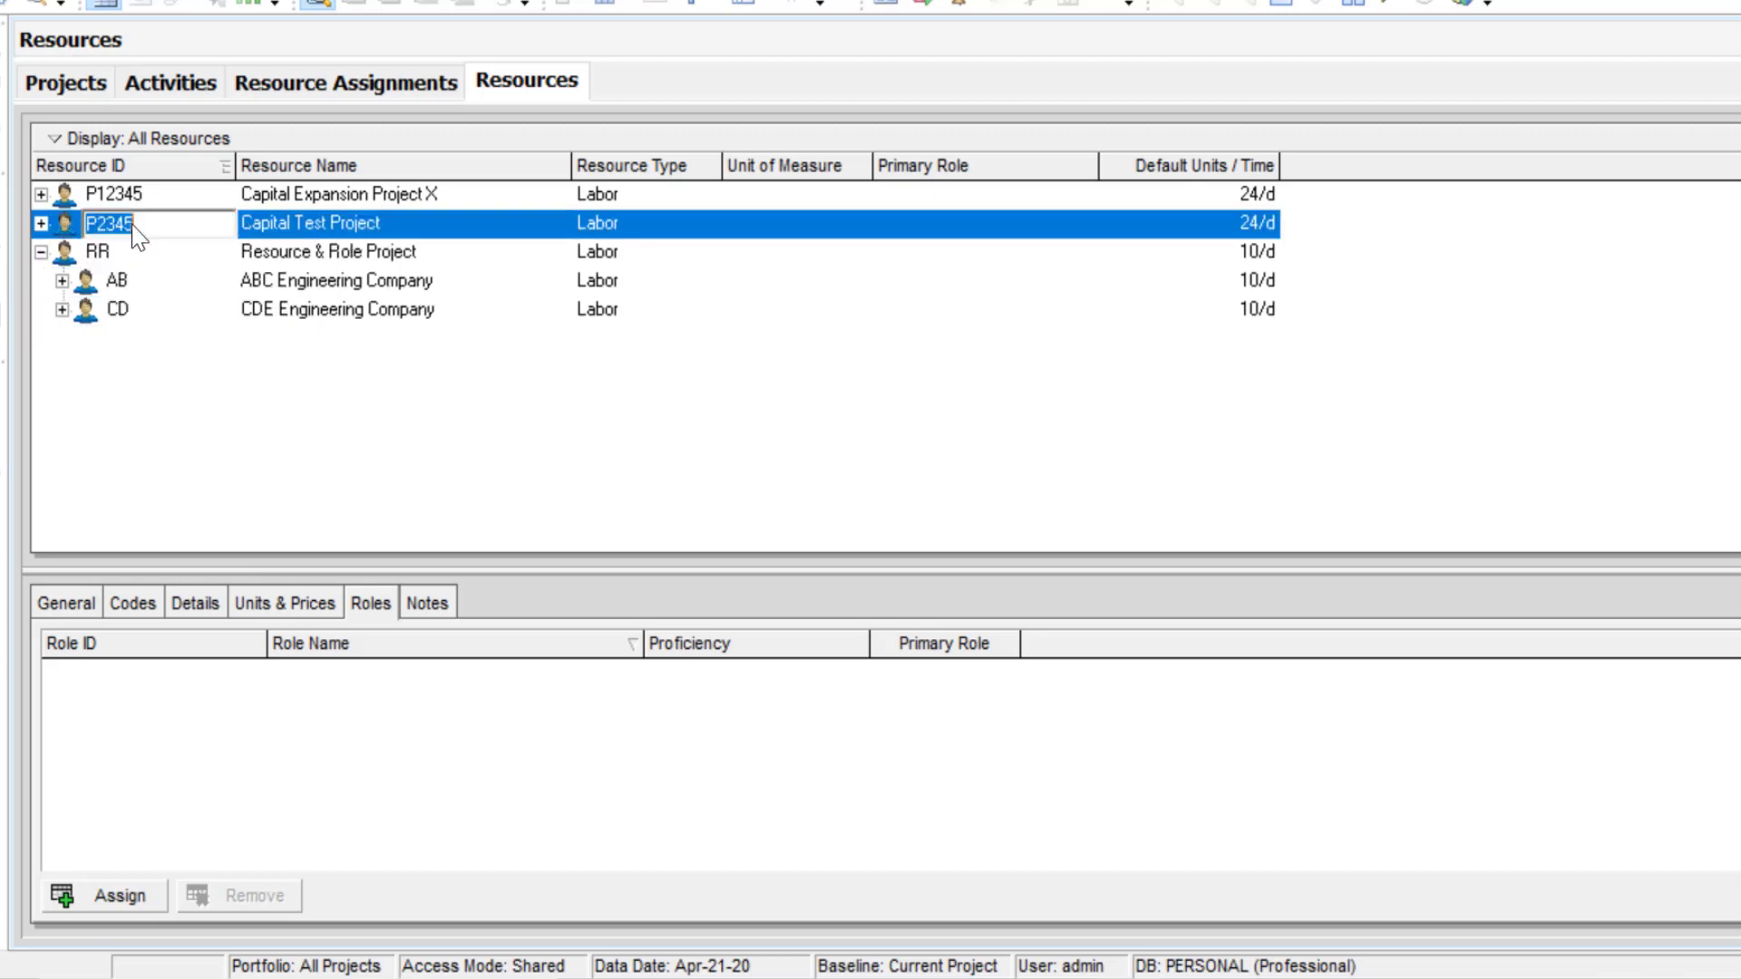
click(132, 253)
click(144, 286)
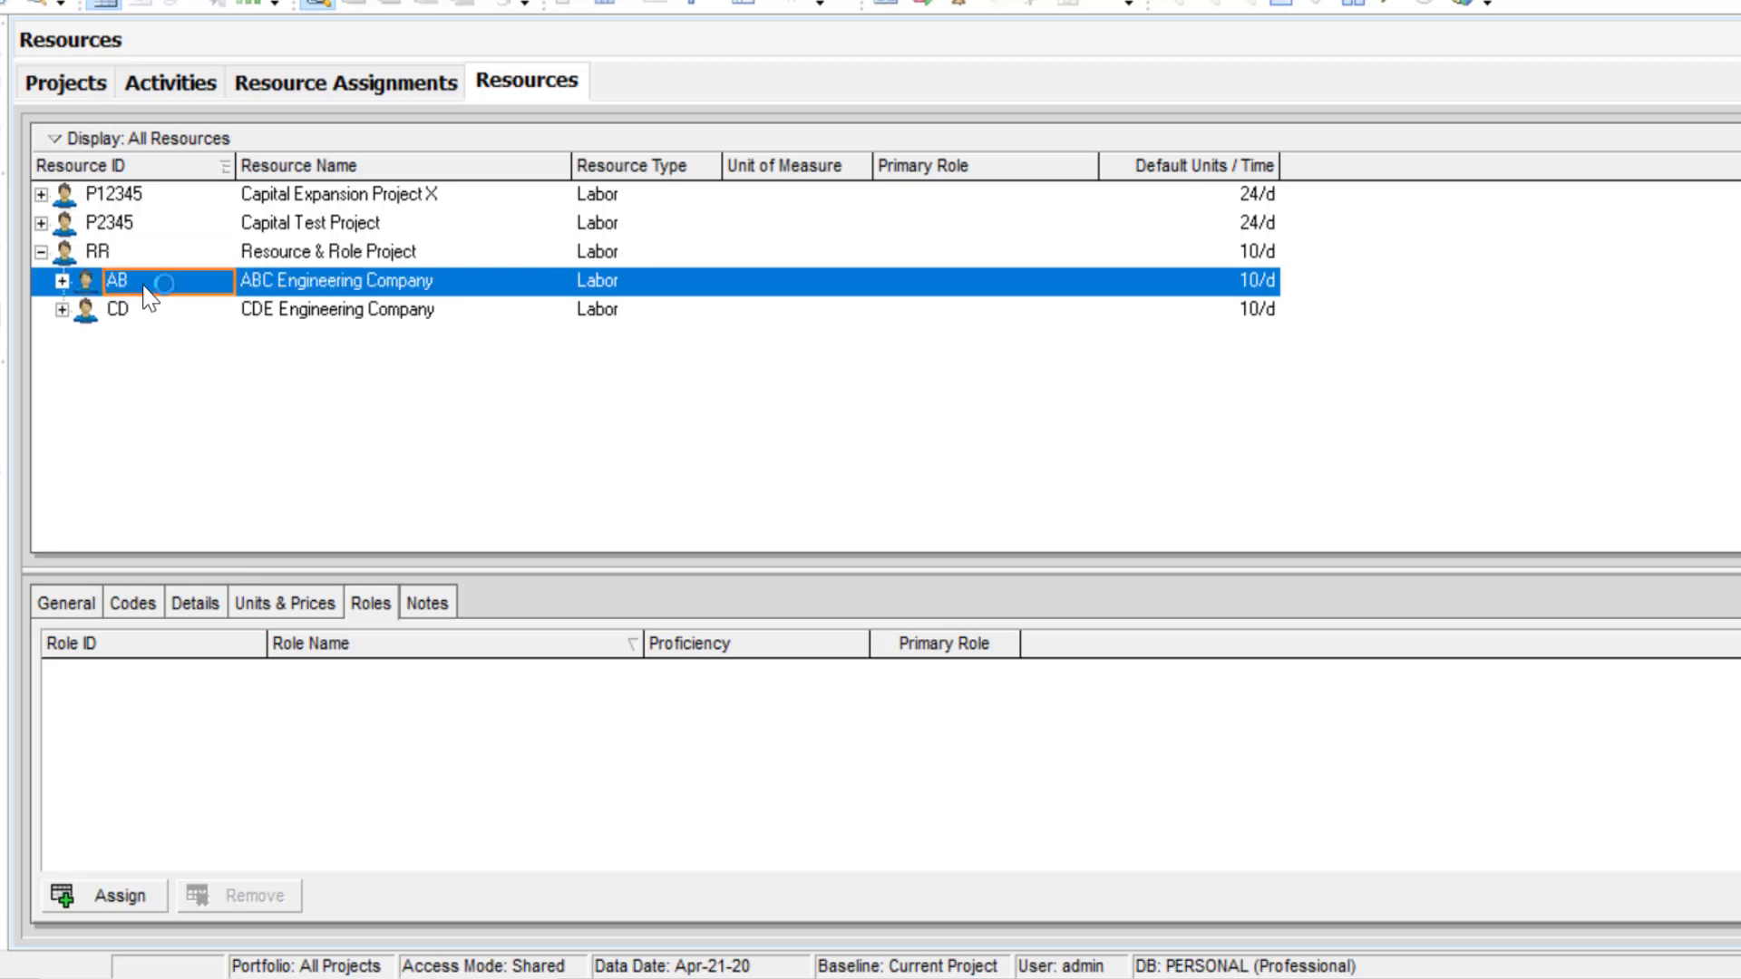
click(61, 281)
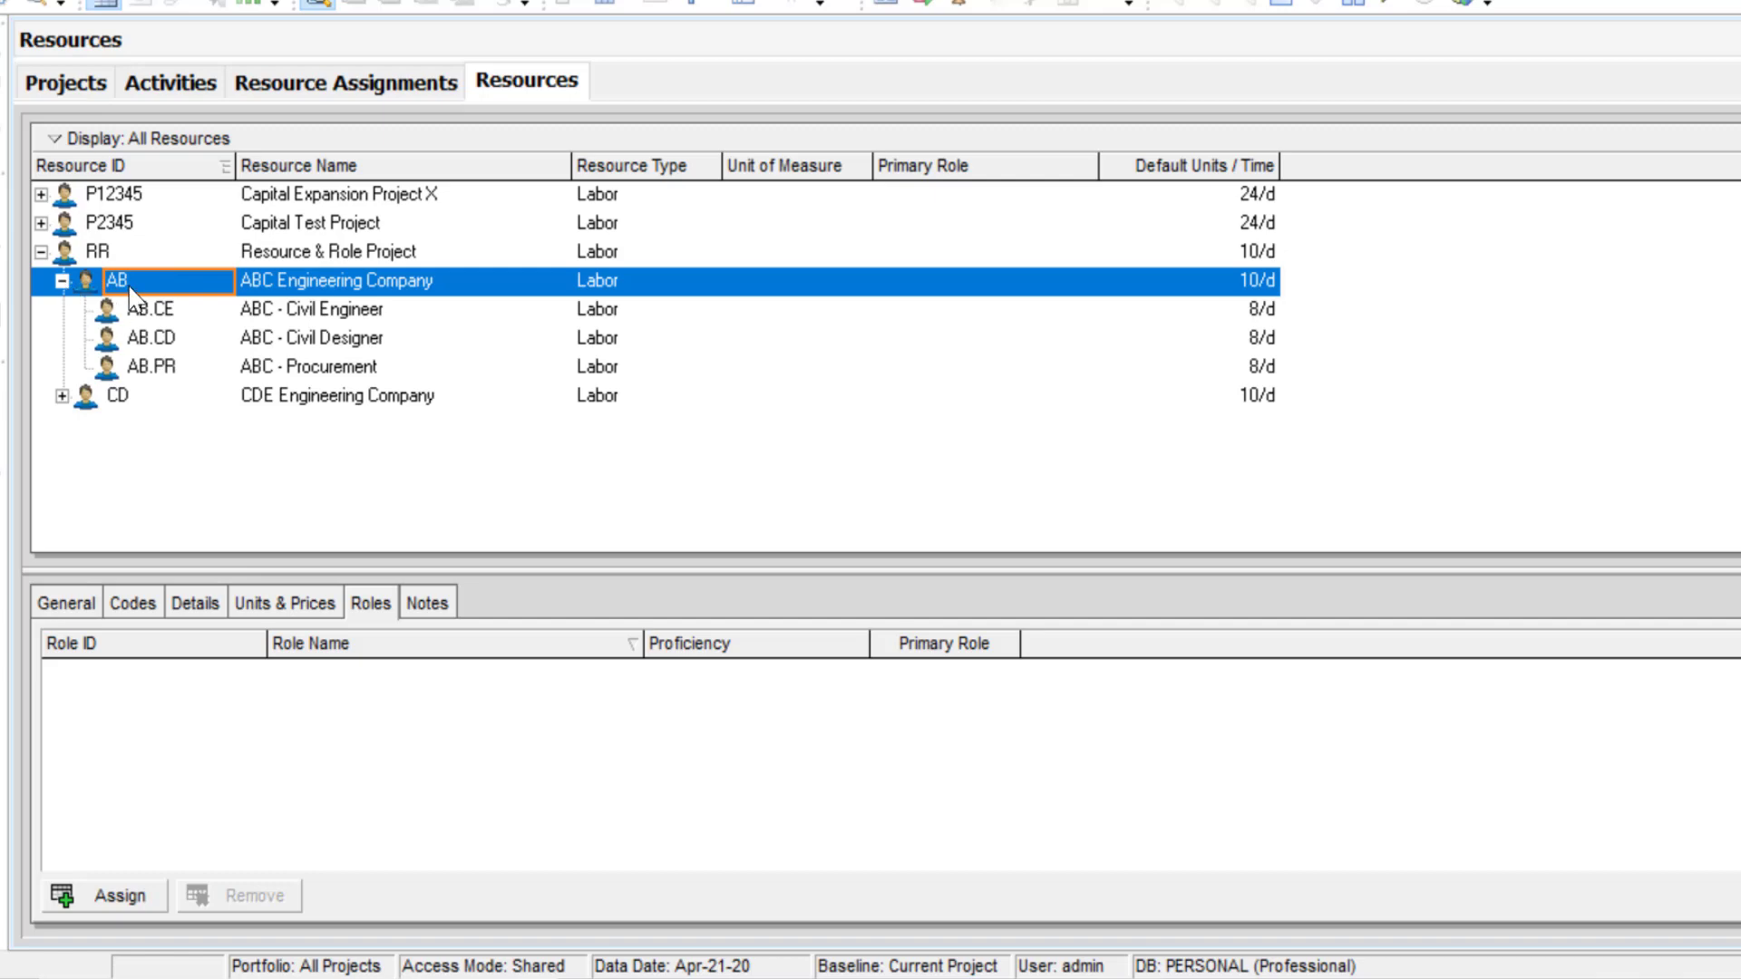
- Check the maximum units per time and the price per unit of the ABC - Civil Engineer resource
click(303, 310)
click(319, 604)
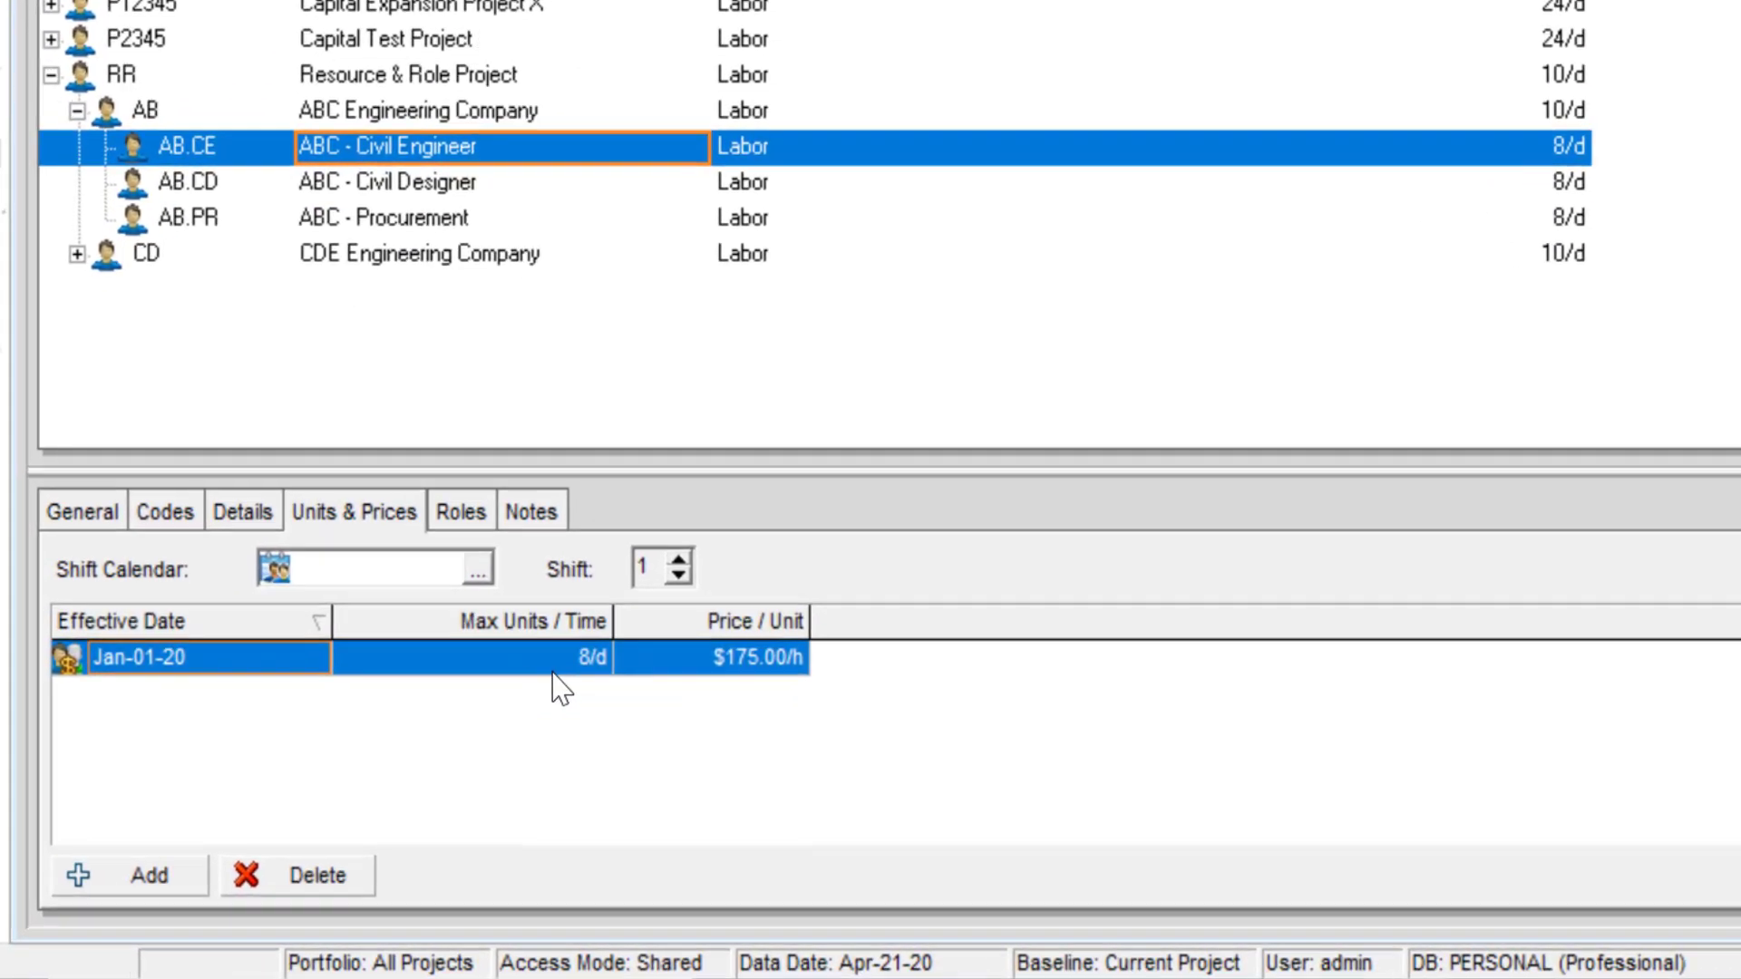
click(443, 726)
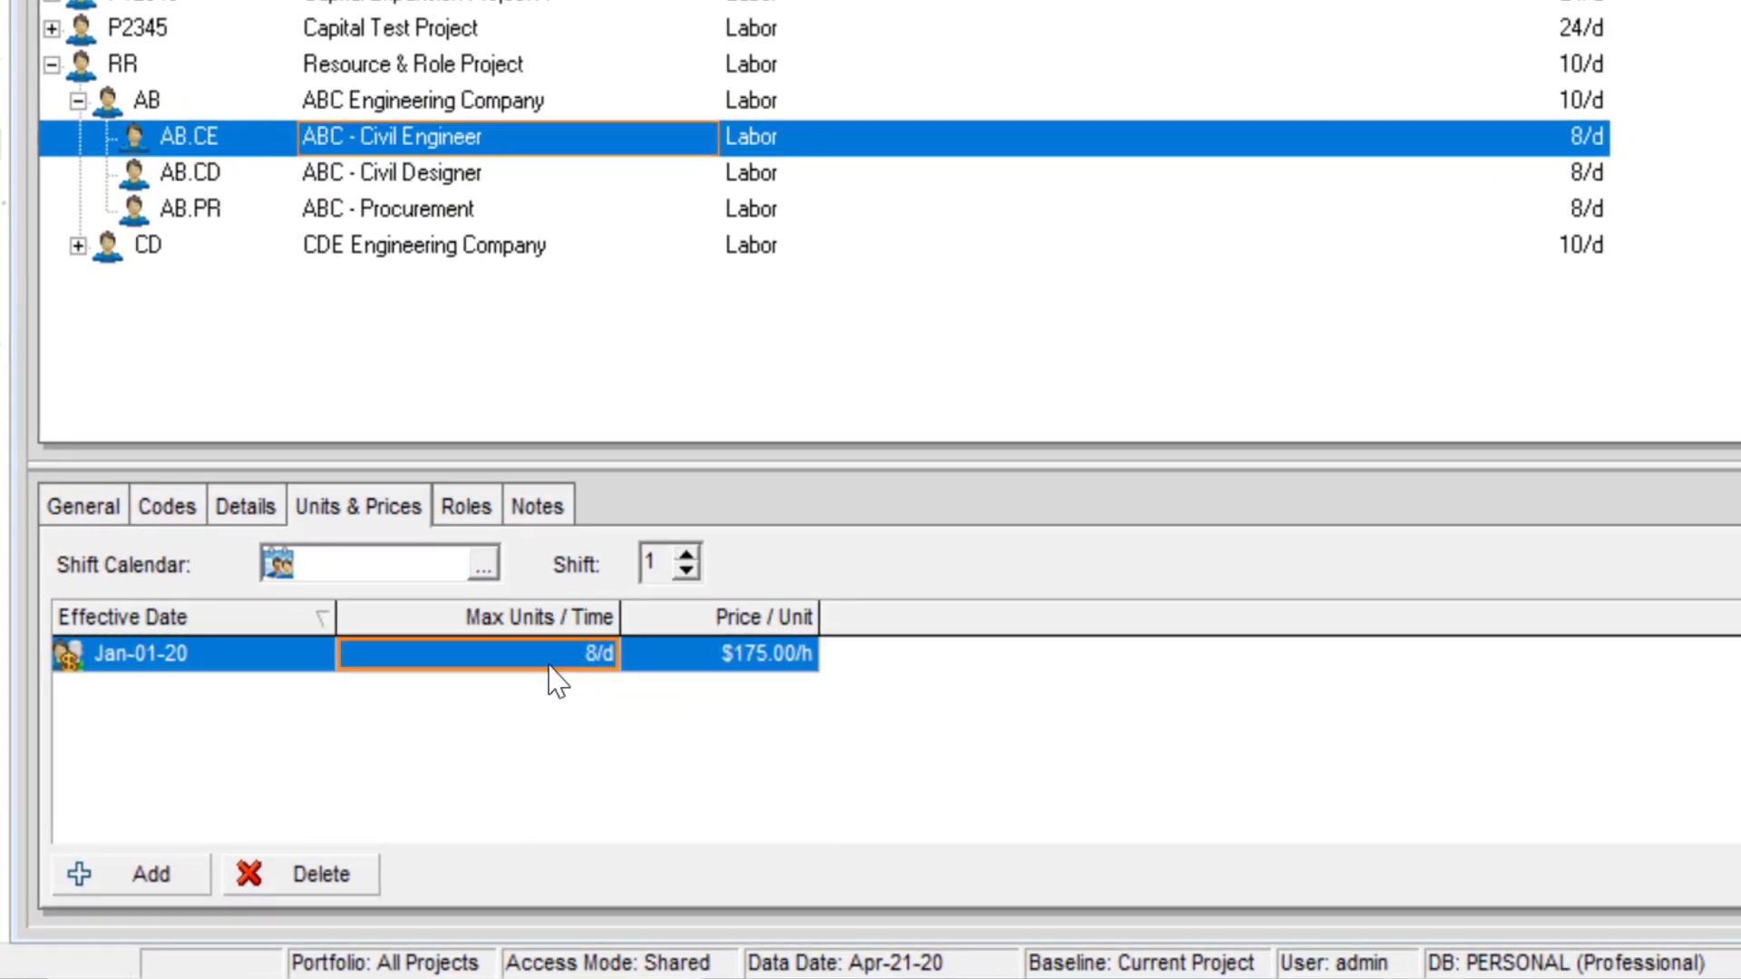
click(678, 675)
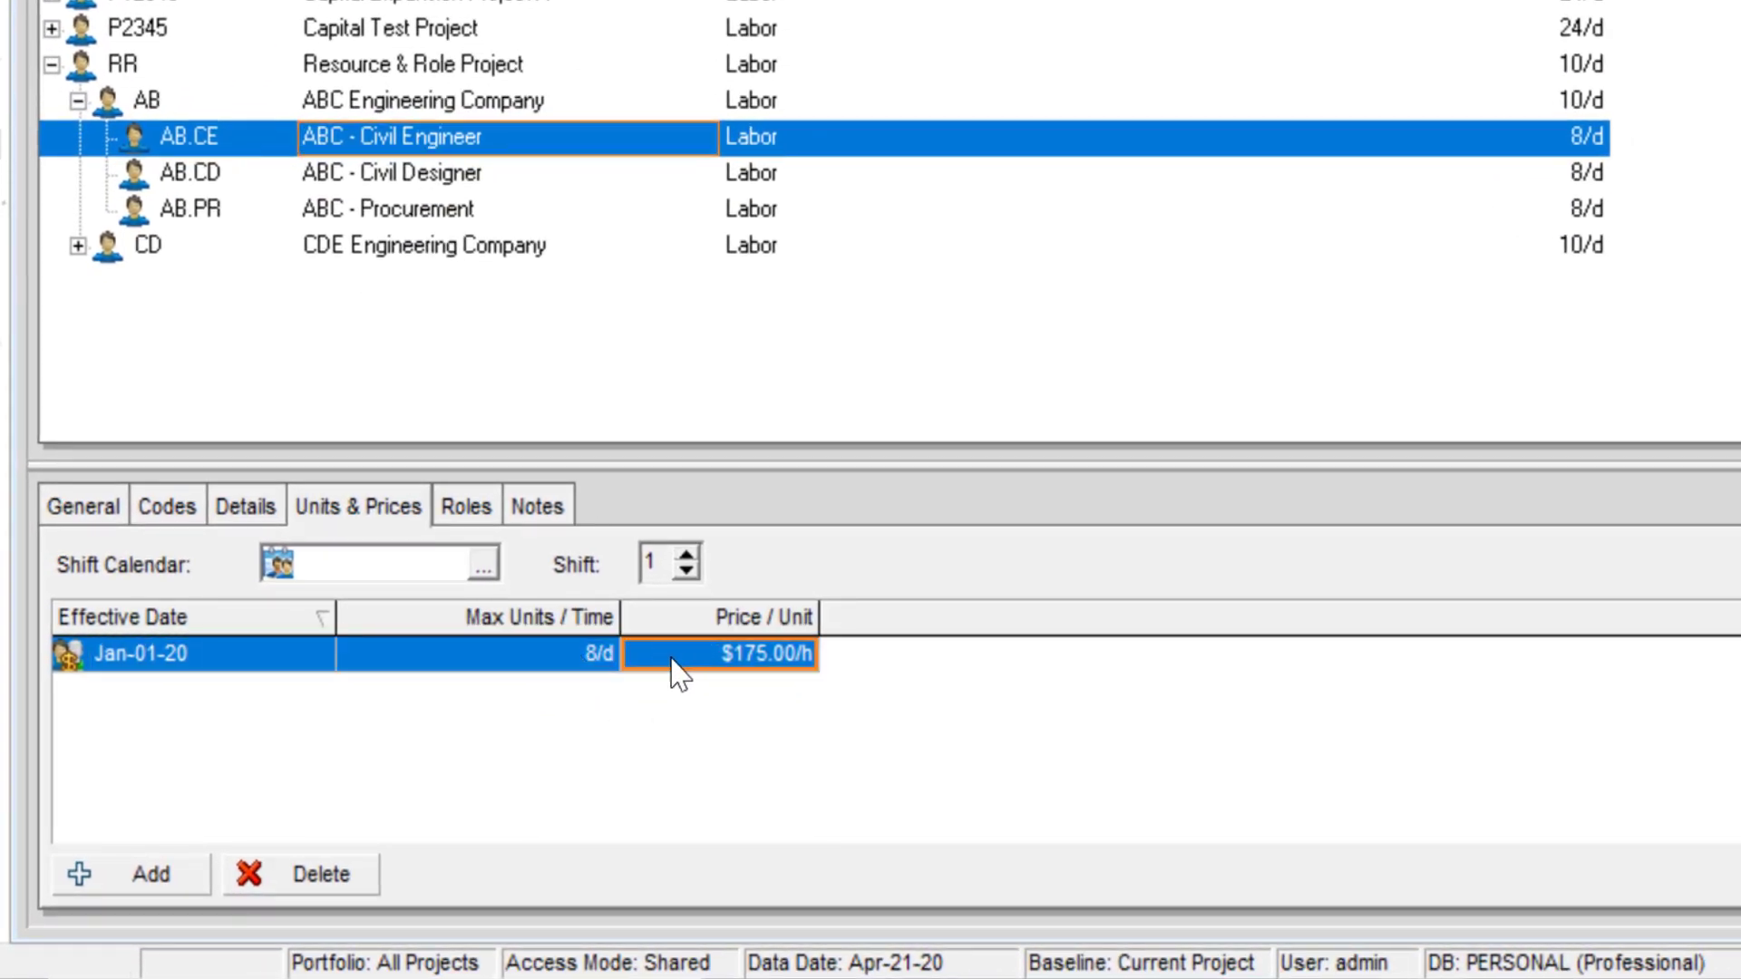
click(595, 655)
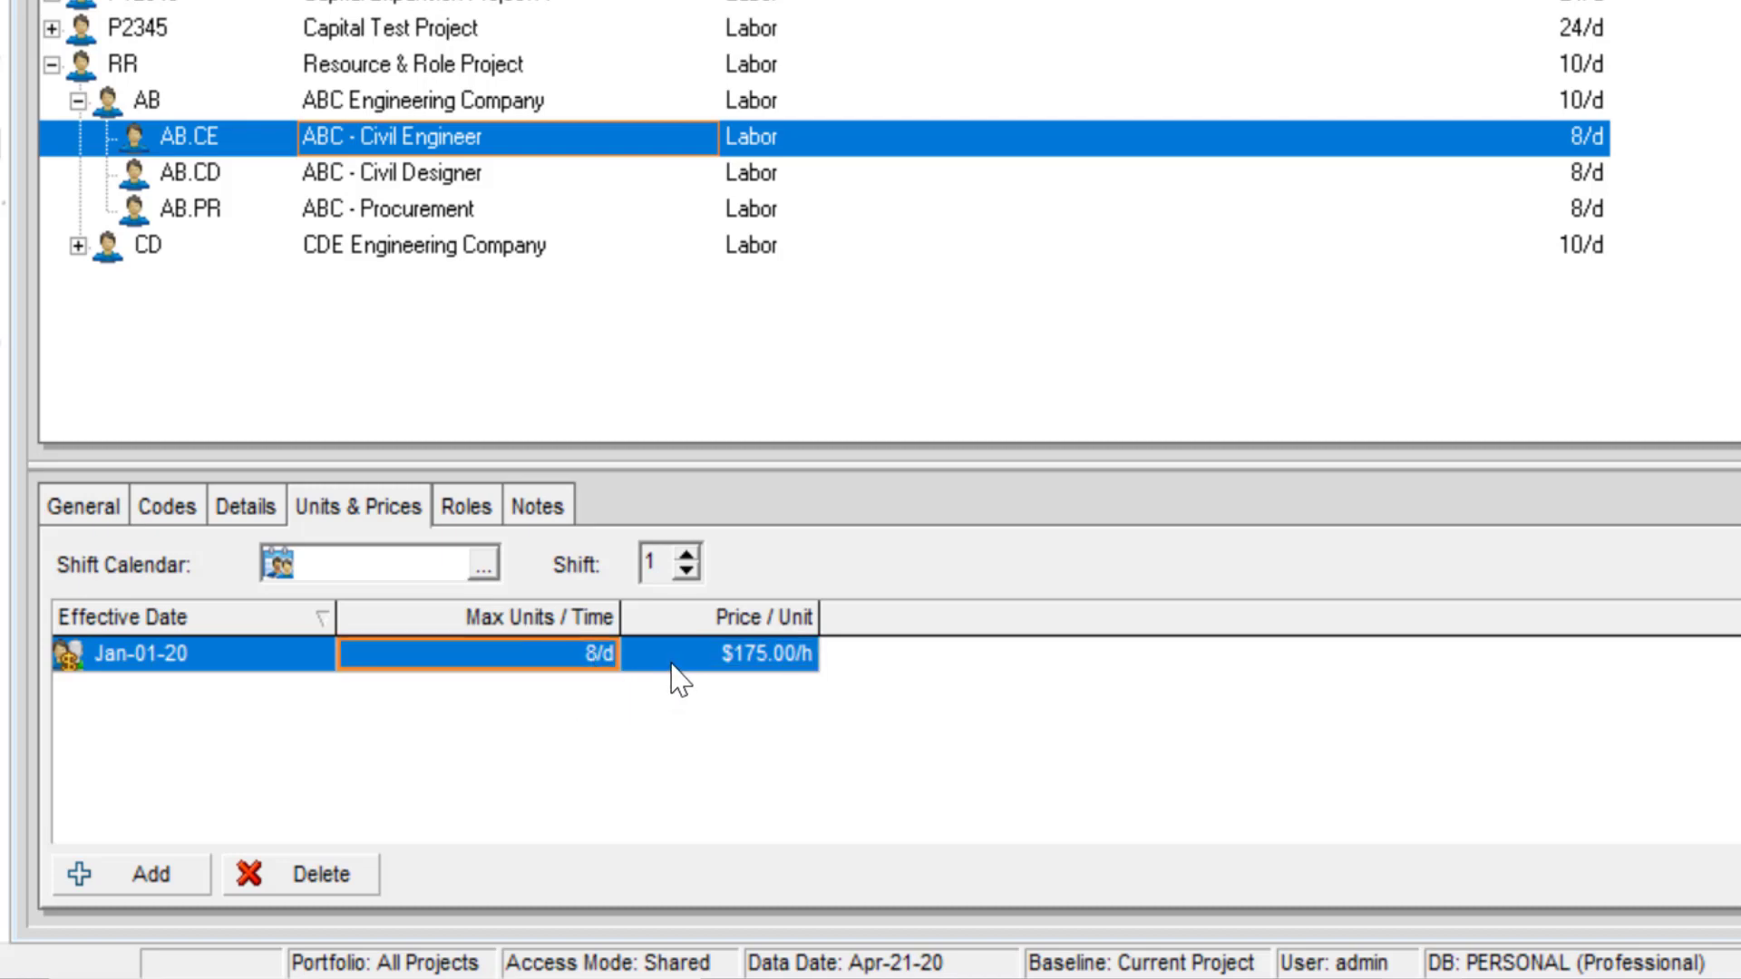
click(685, 668)
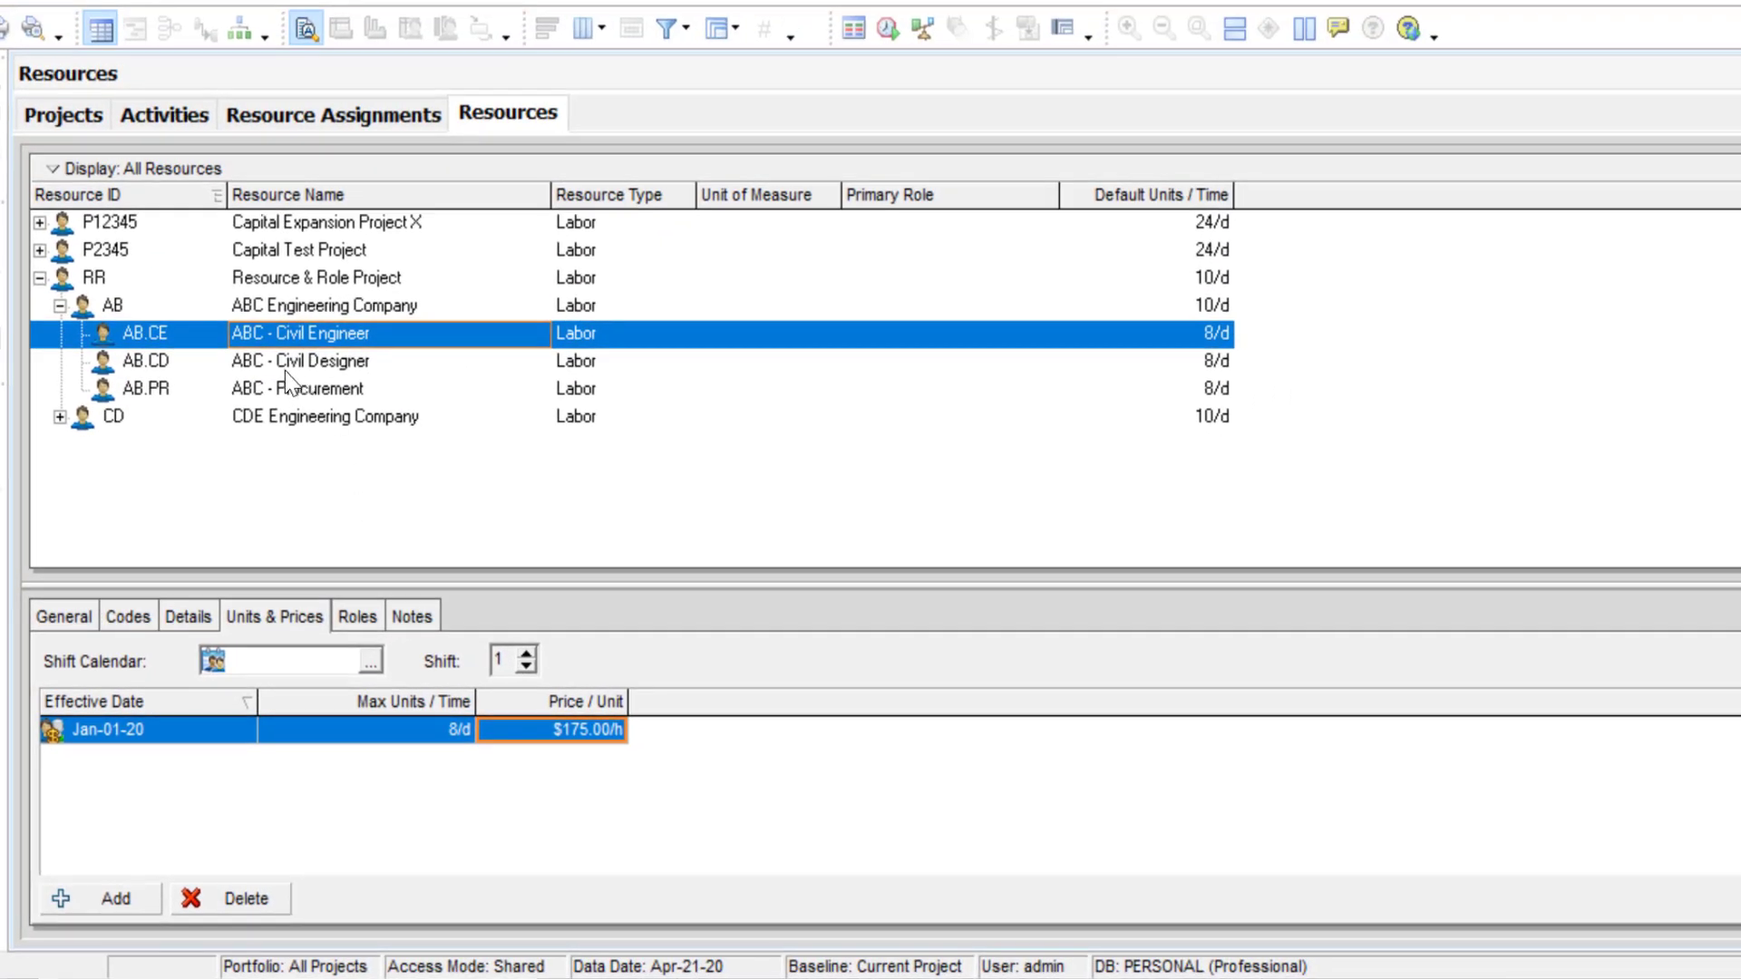
click(322, 336)
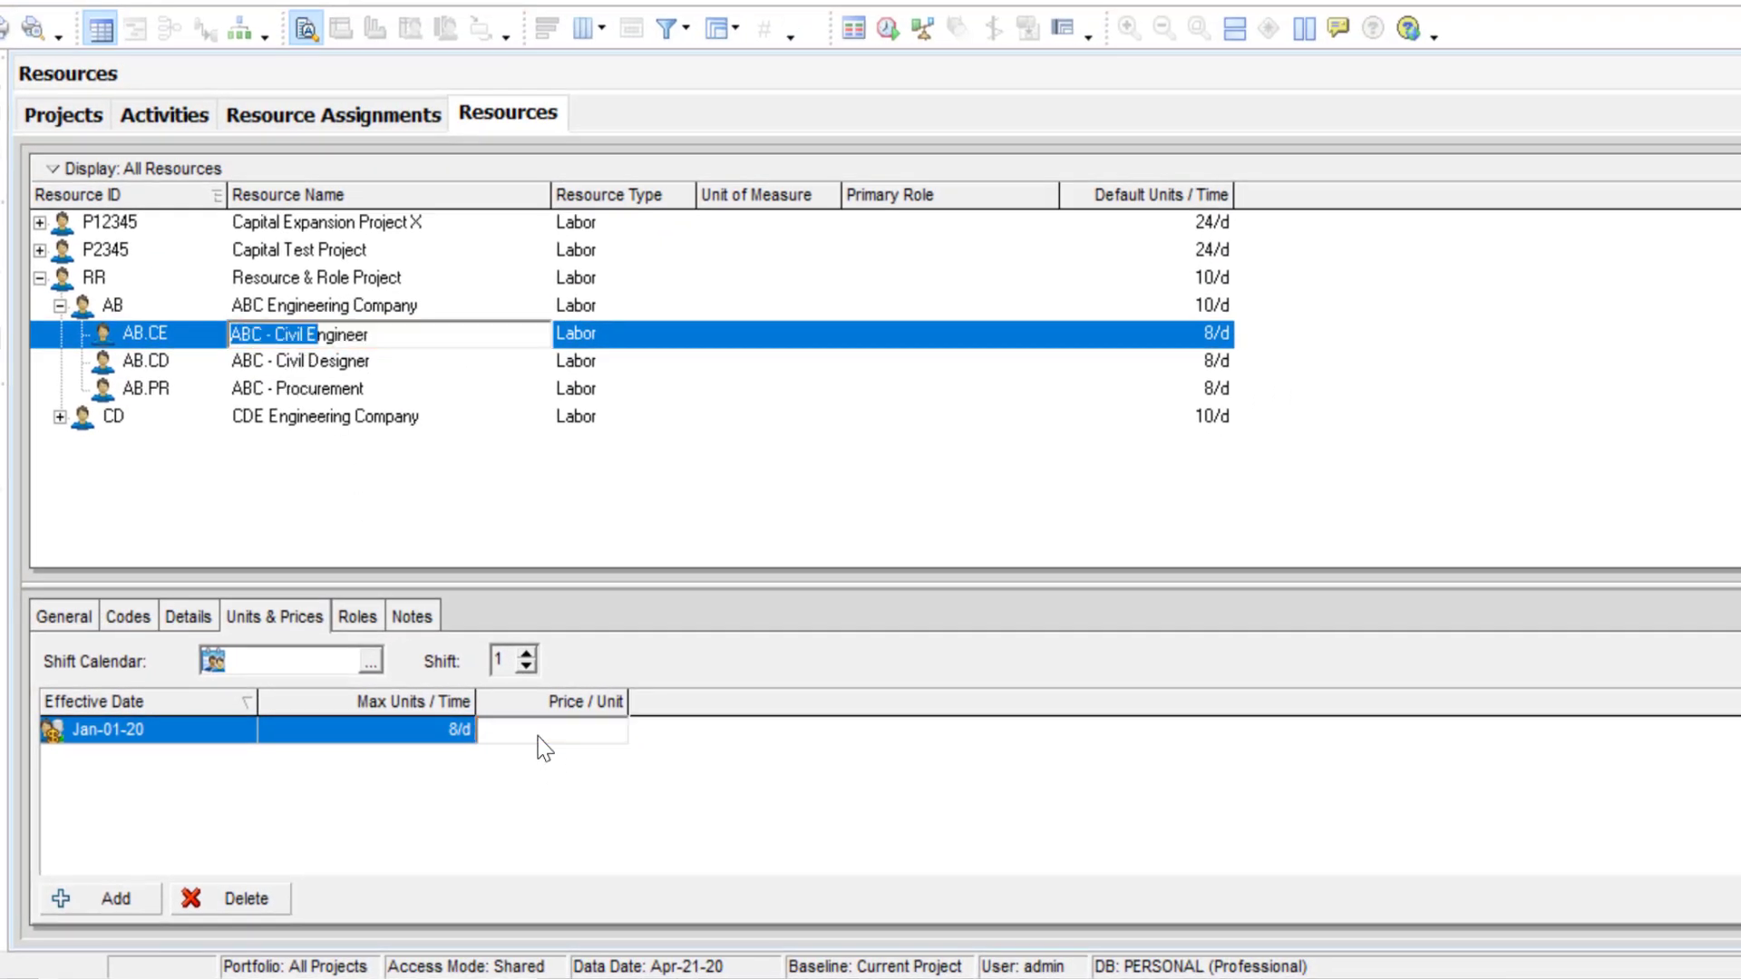
click(538, 736)
click(363, 740)
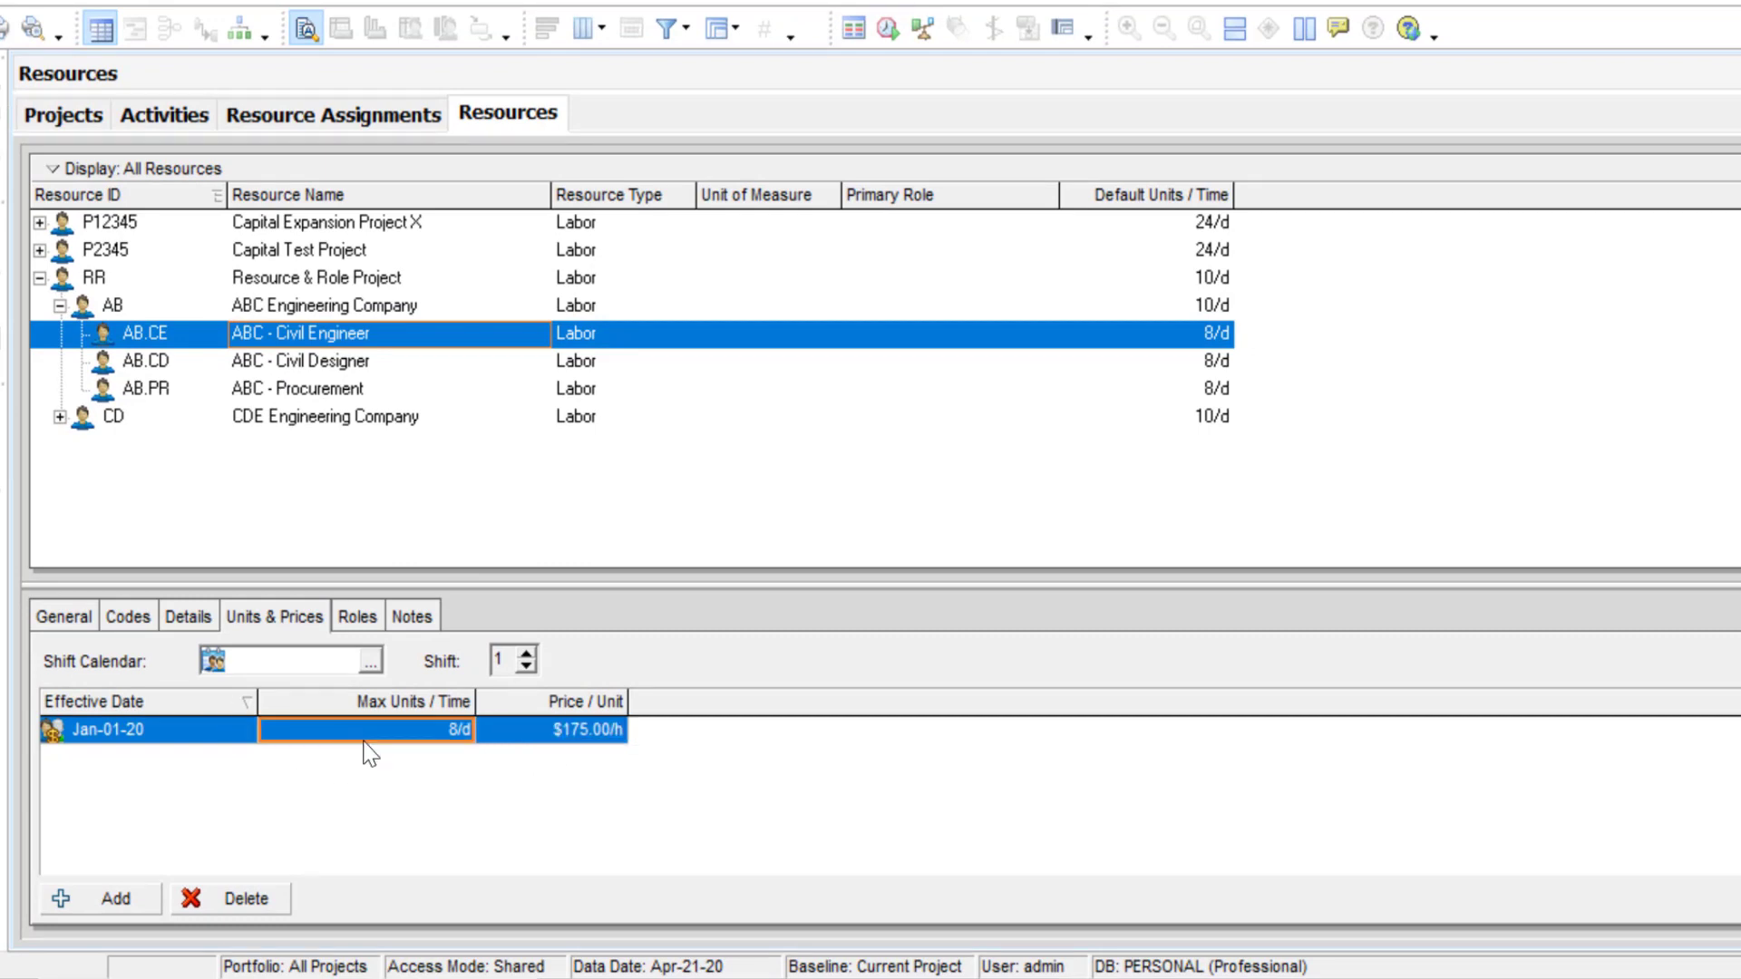
click(549, 736)
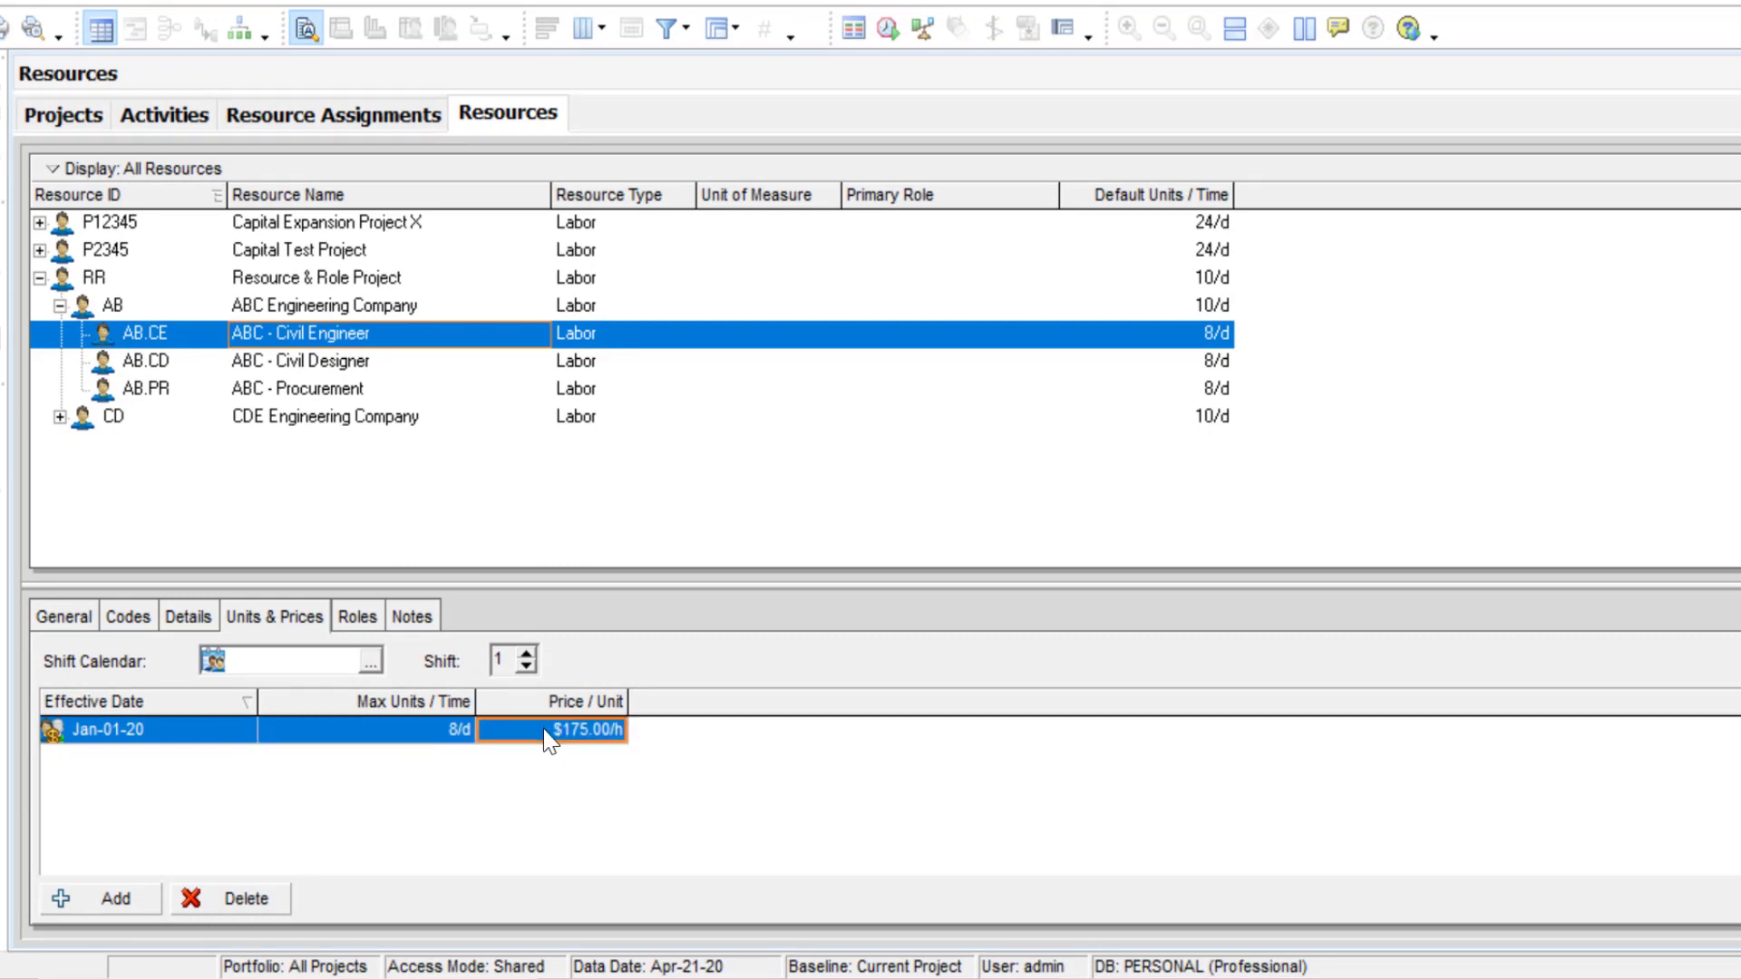
- Check the maximum units and price per unit of the ABC - Civil Designer and ABC - Procurement resources
click(313, 362)
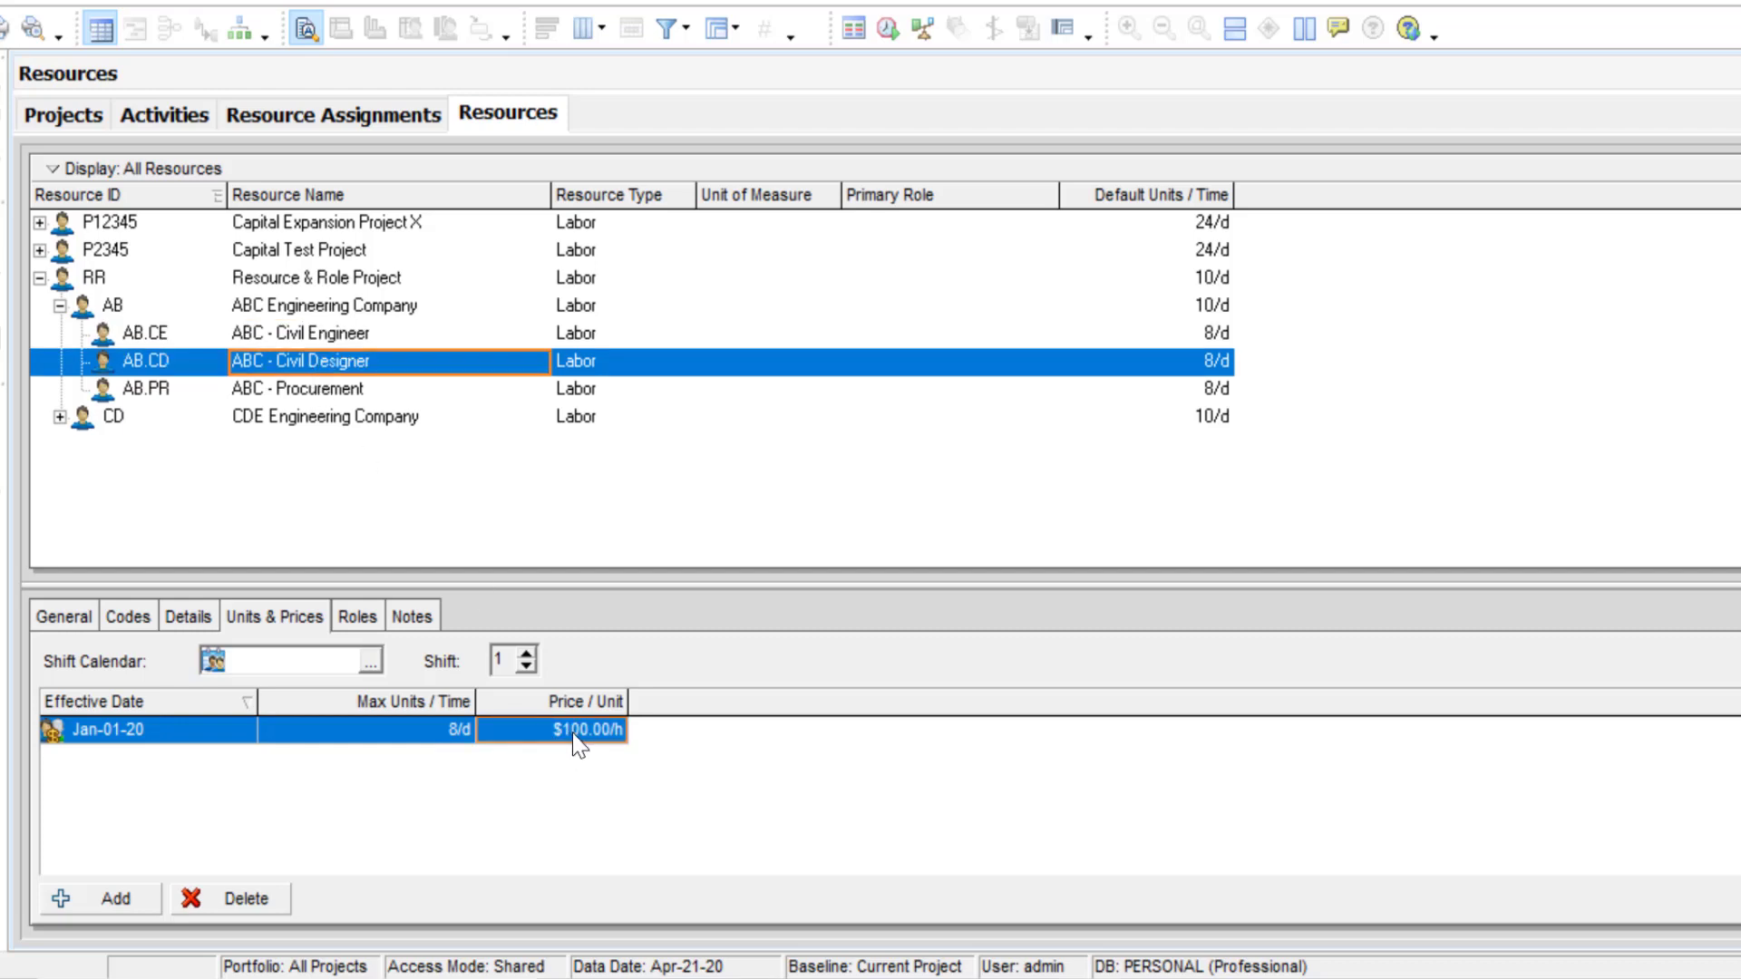
click(265, 390)
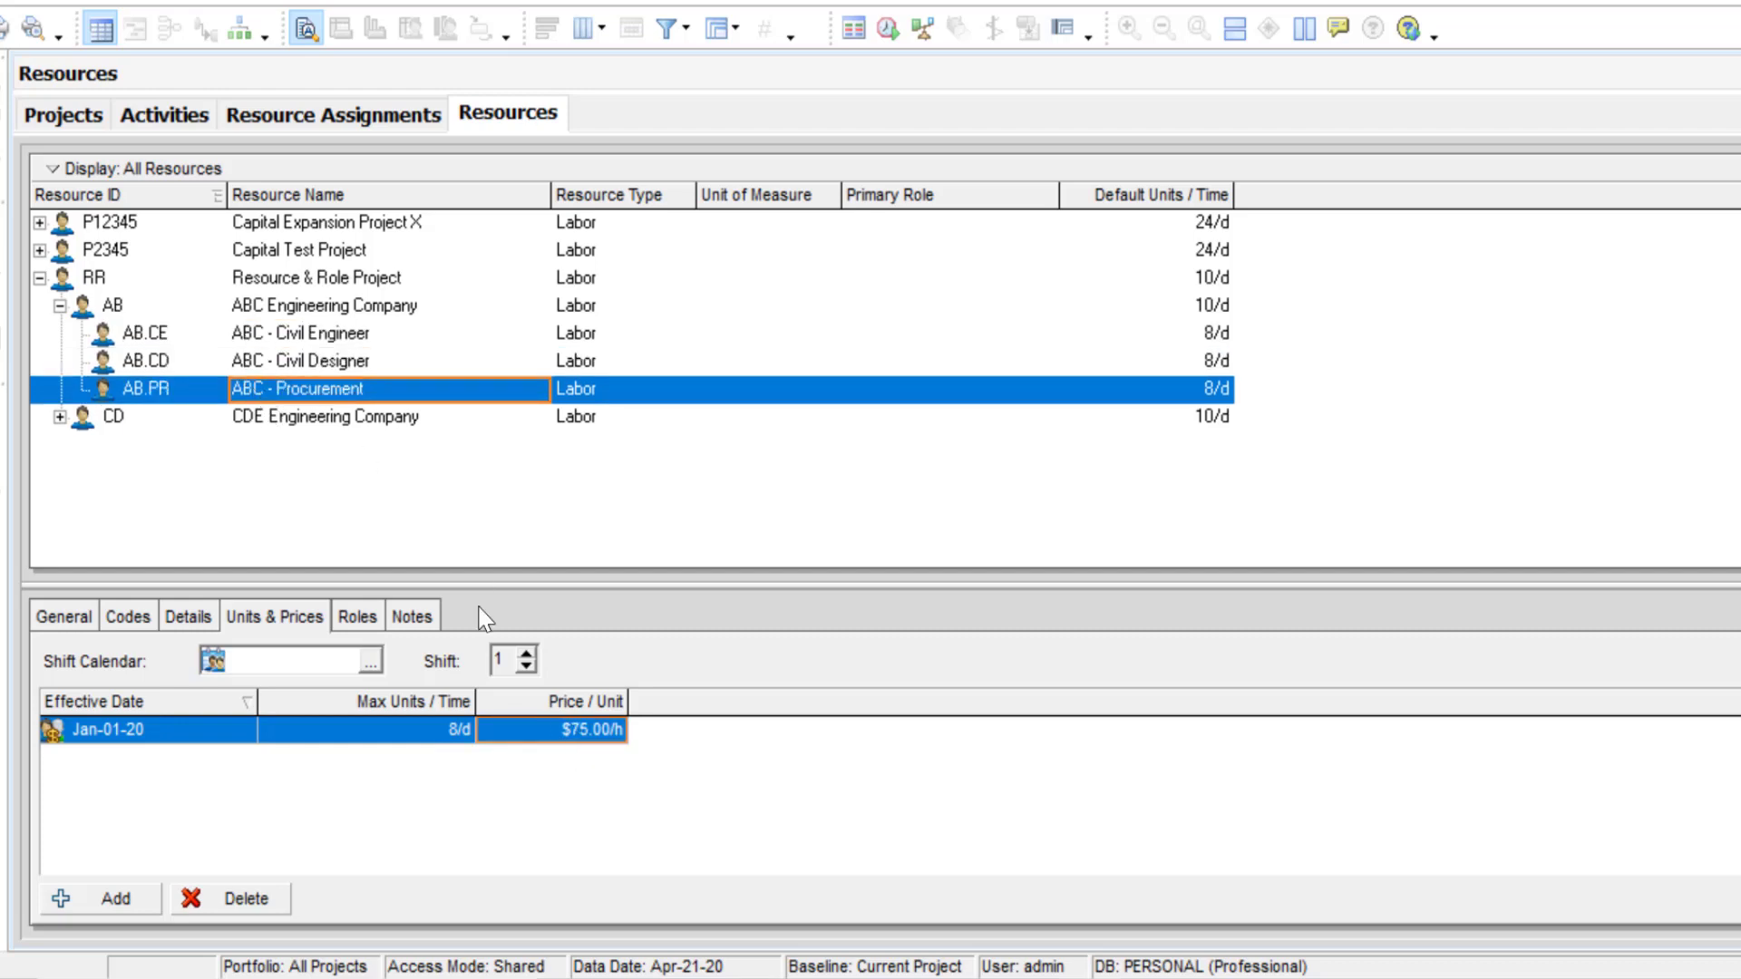
click(434, 736)
click(494, 742)
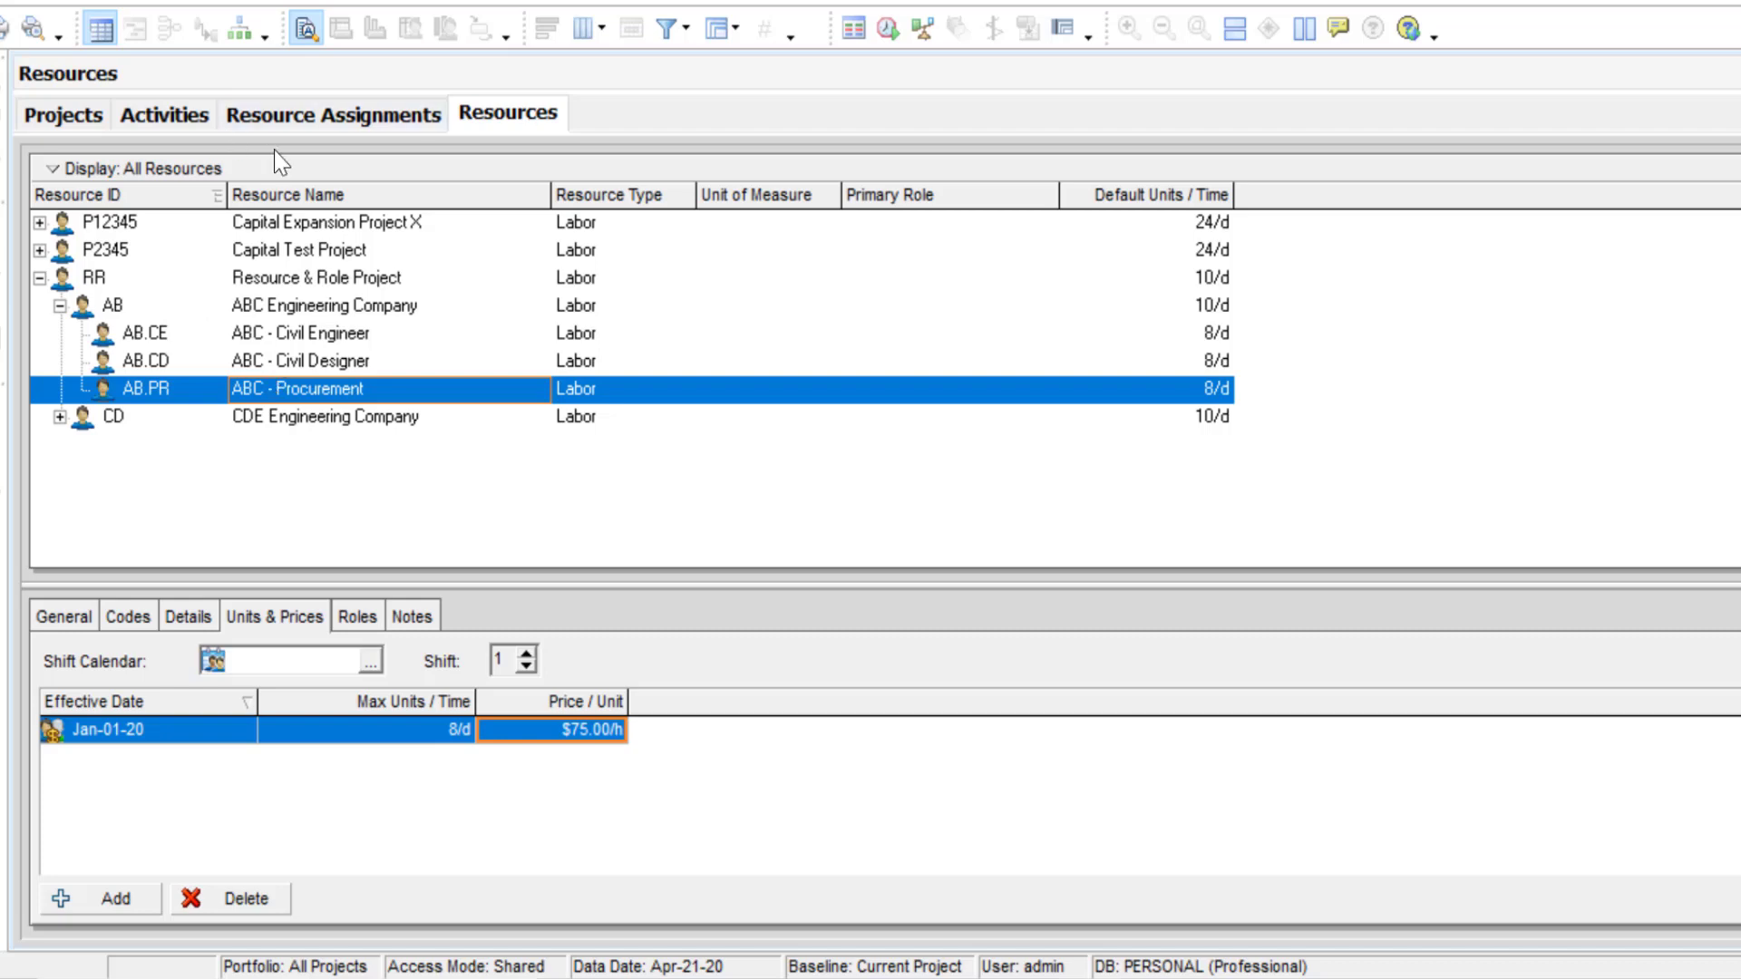
- Assign the Civill Engineer role (EN.CE) to the ABC - Civil Engineer resource
click(313, 342)
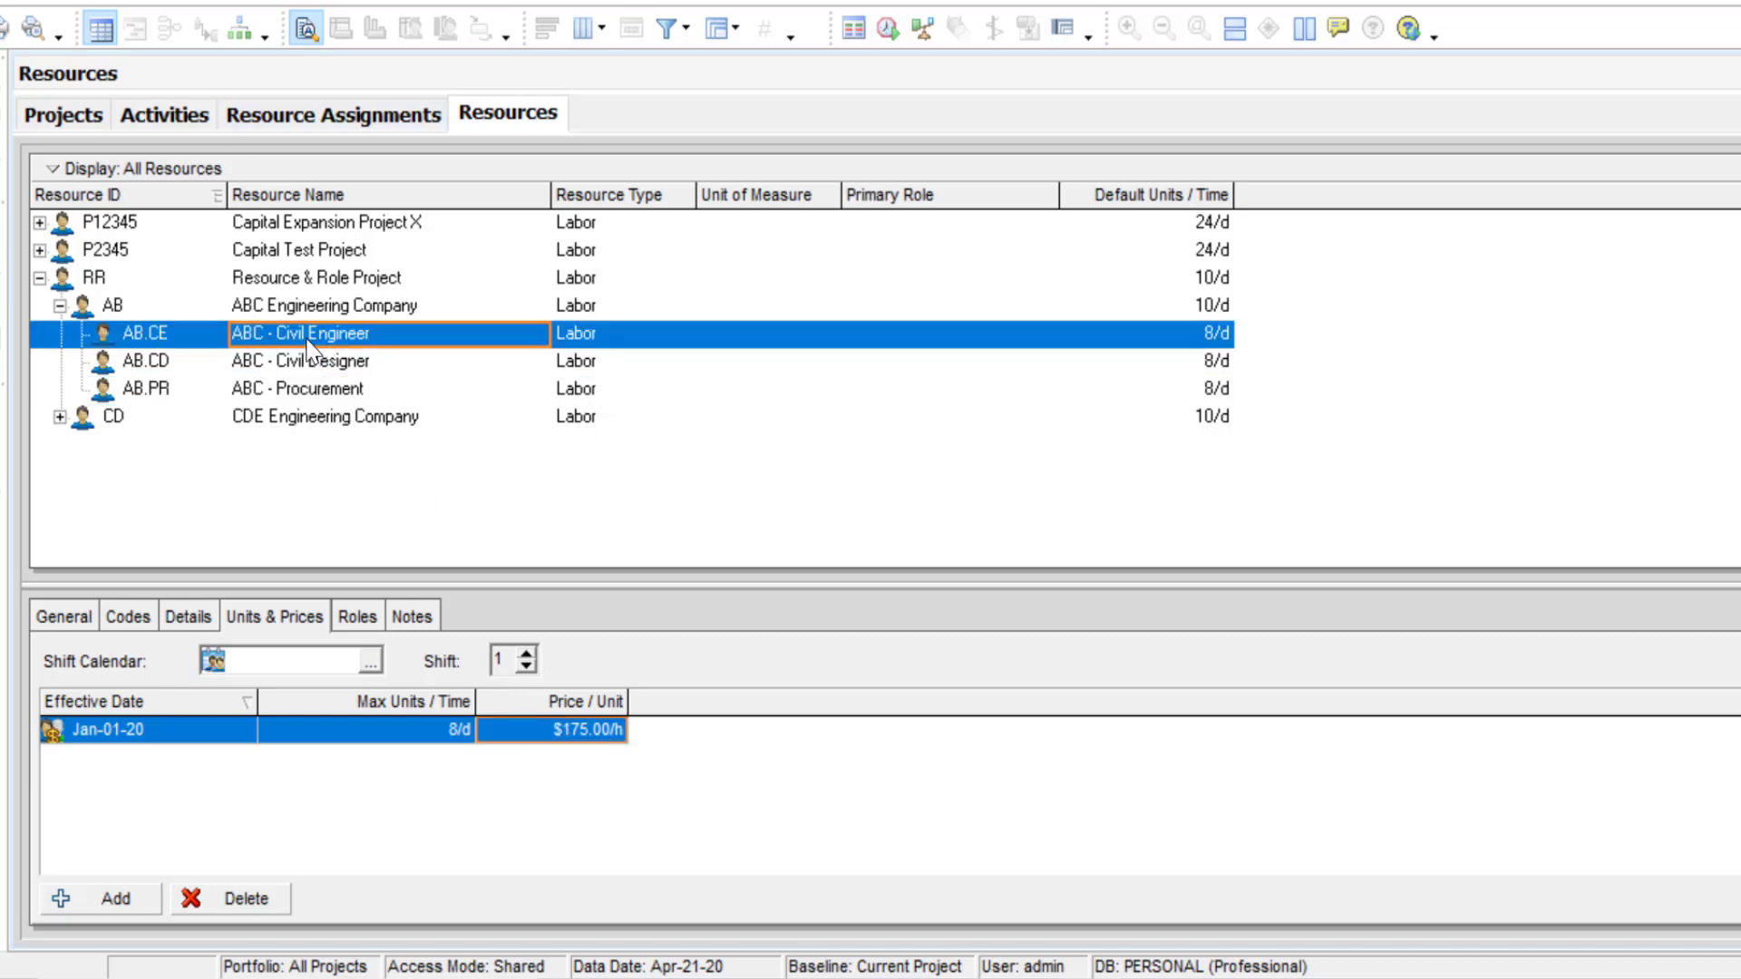
click(356, 615)
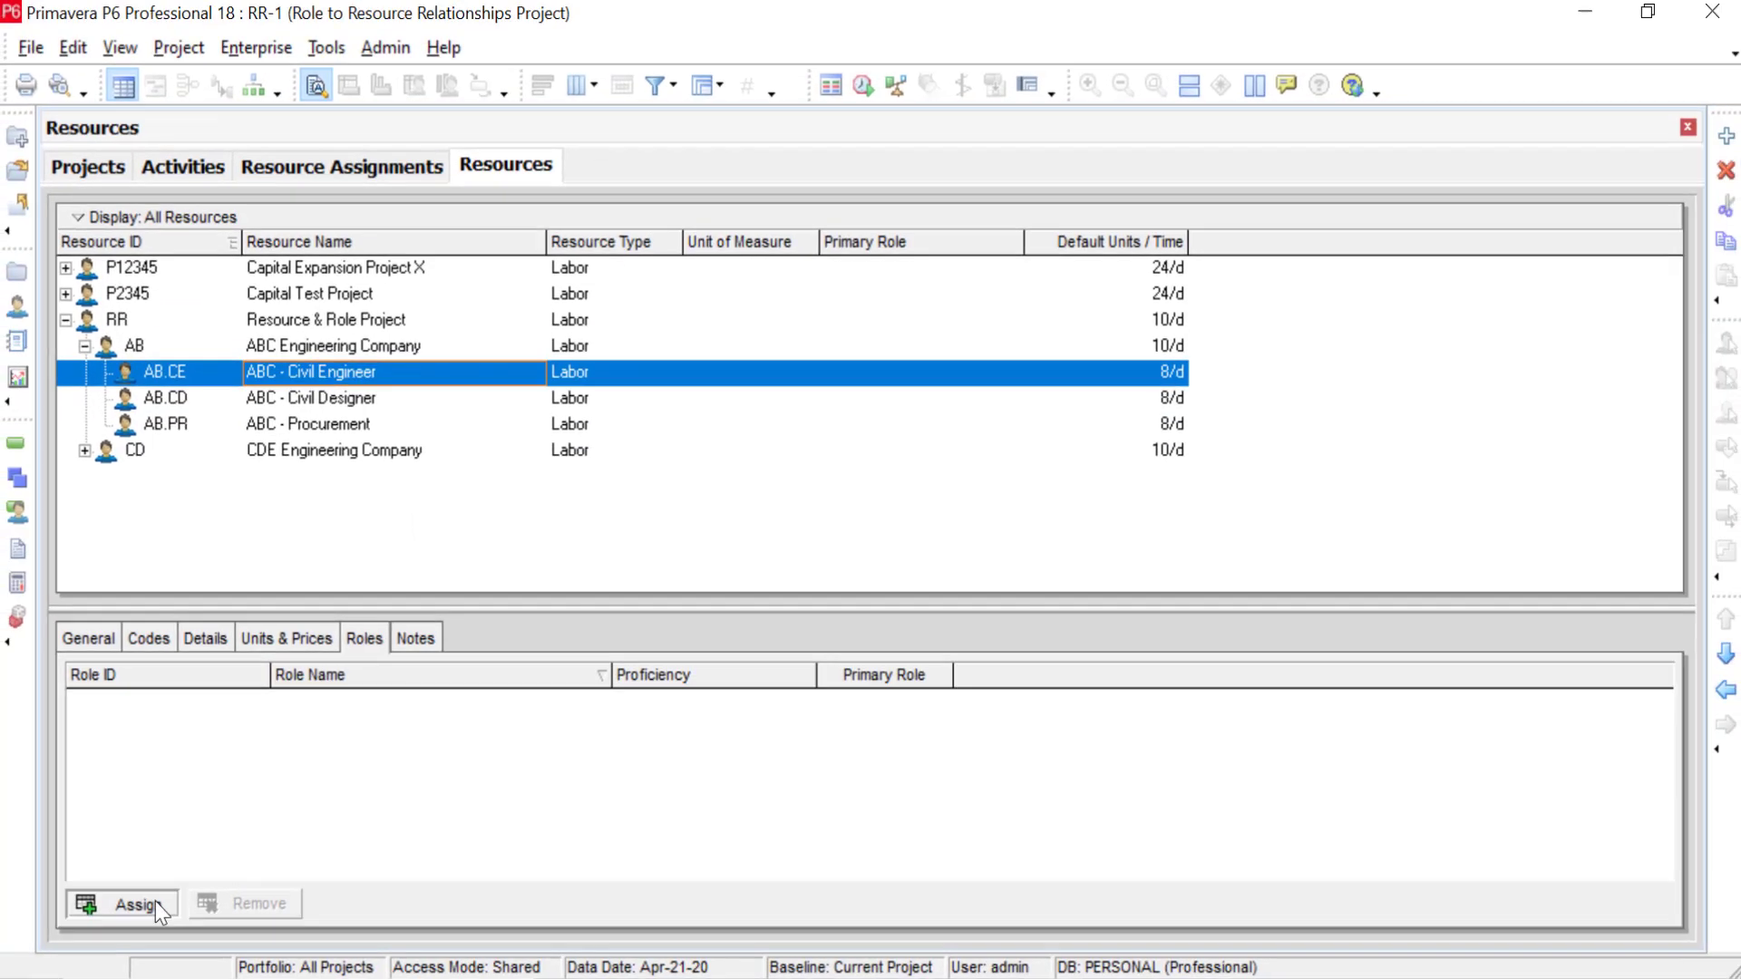
click(155, 901)
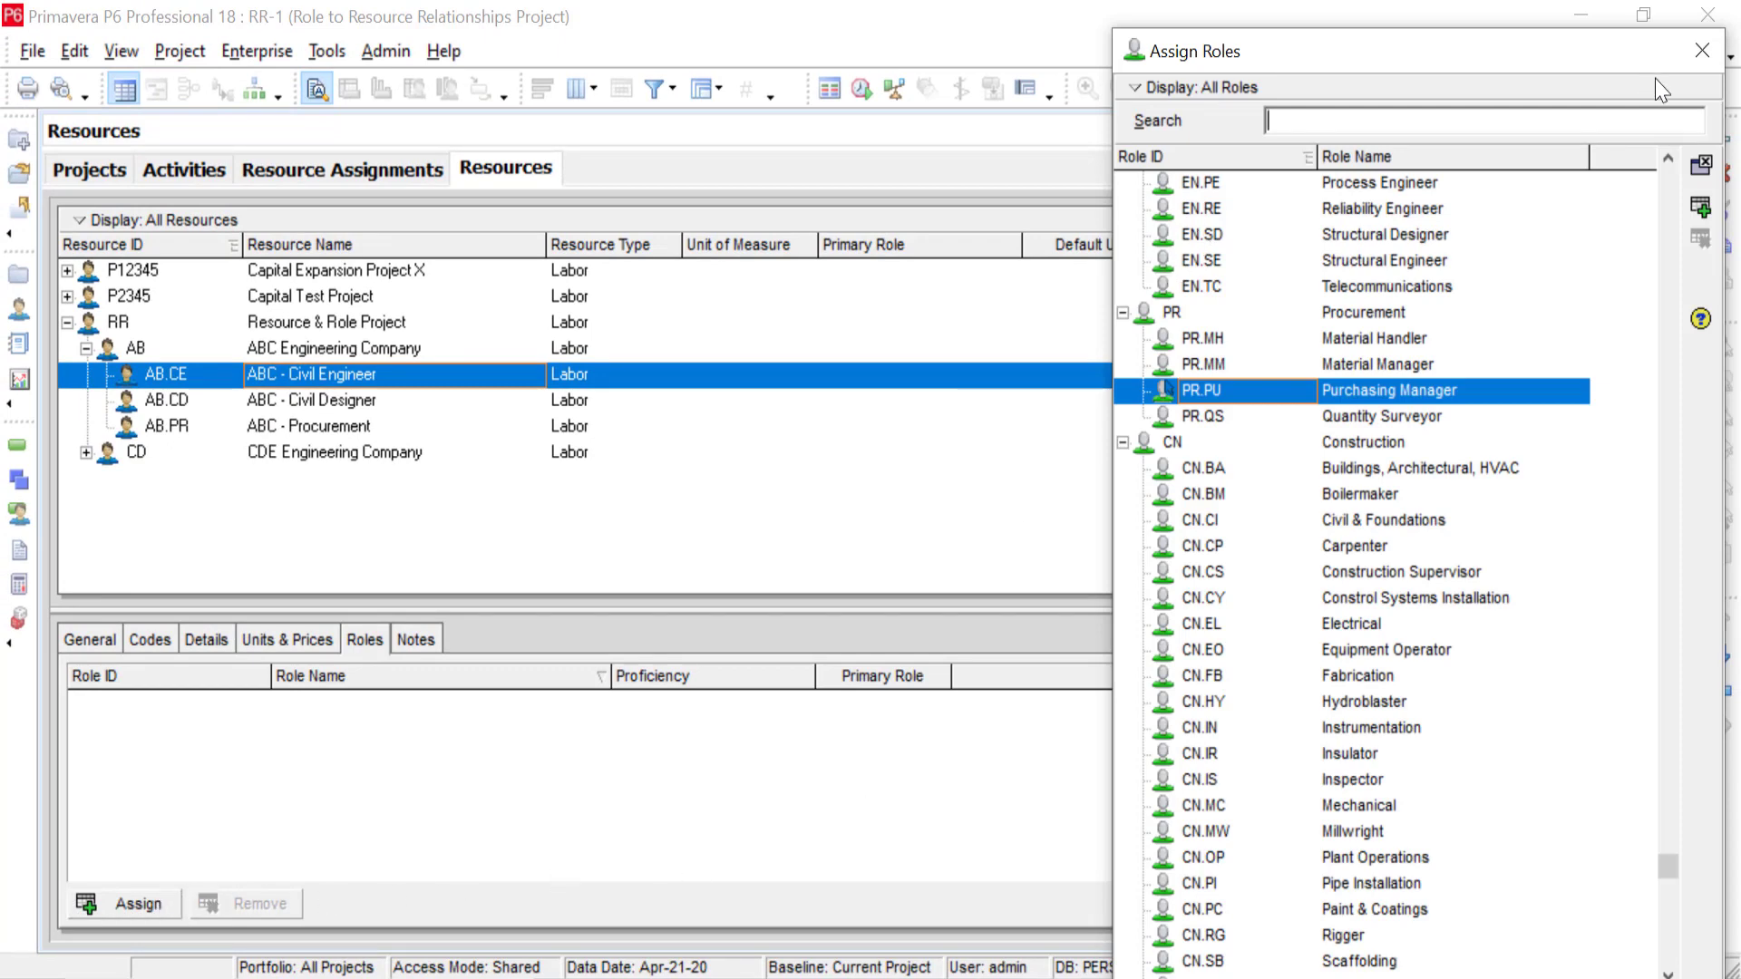
click(1401, 372)
scroll(1357, 381, up, 5)
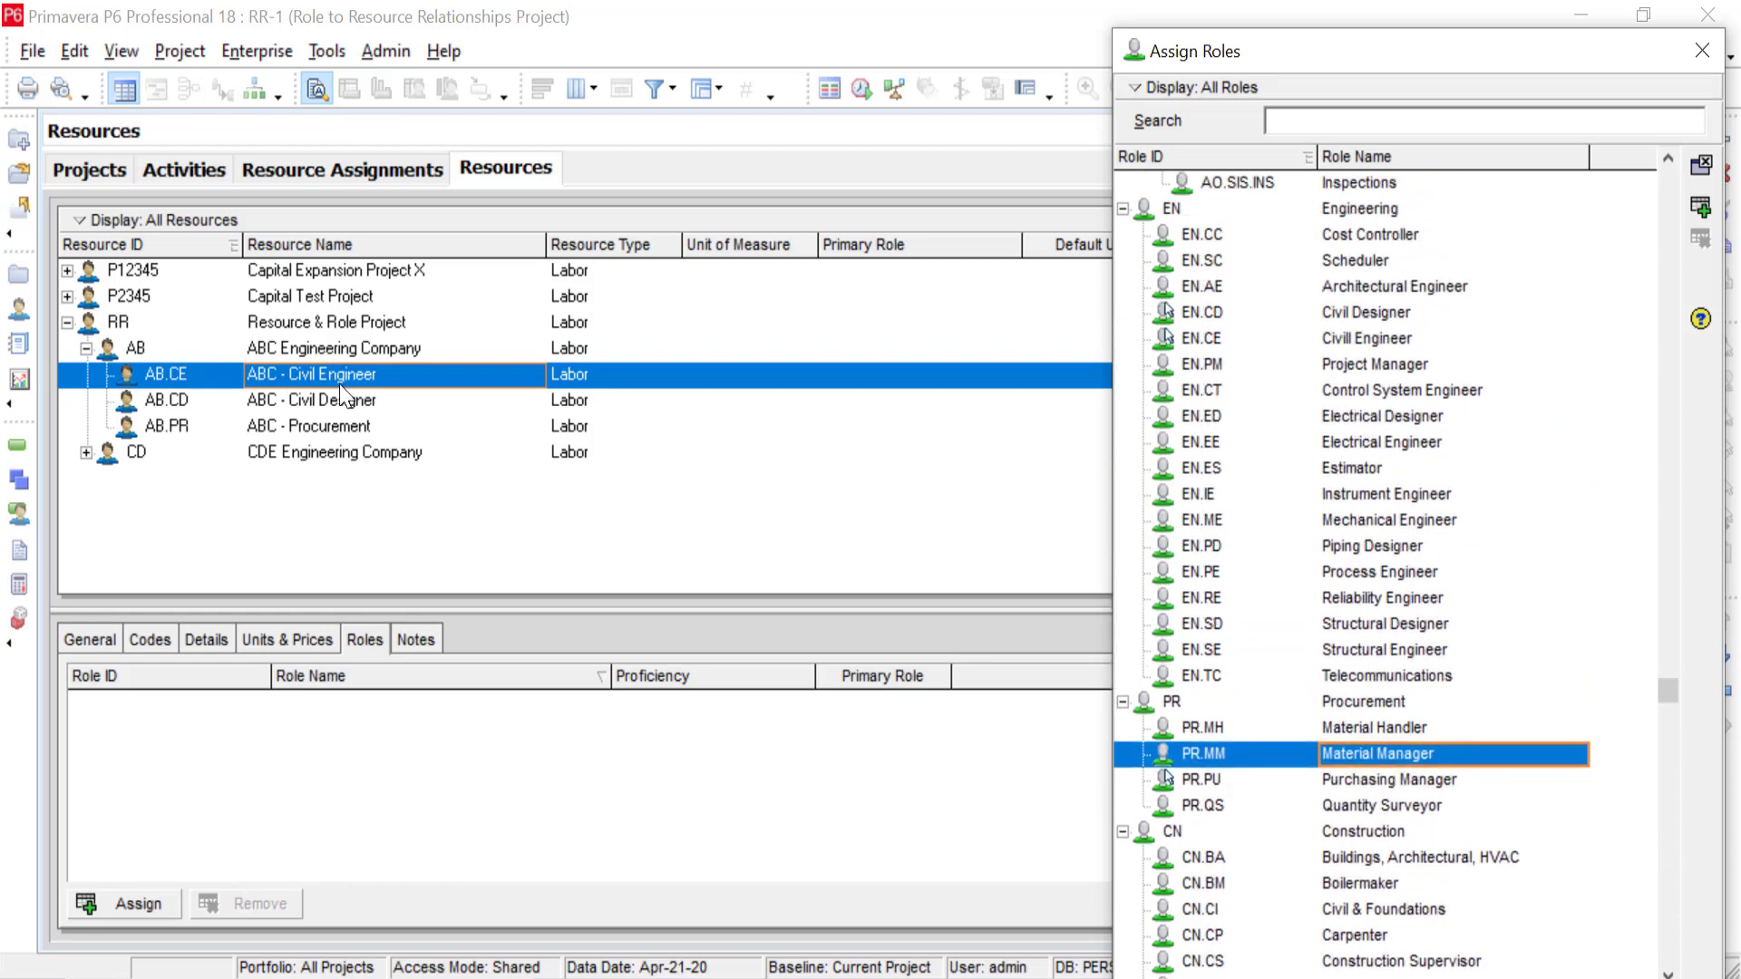
double_click(1311, 346)
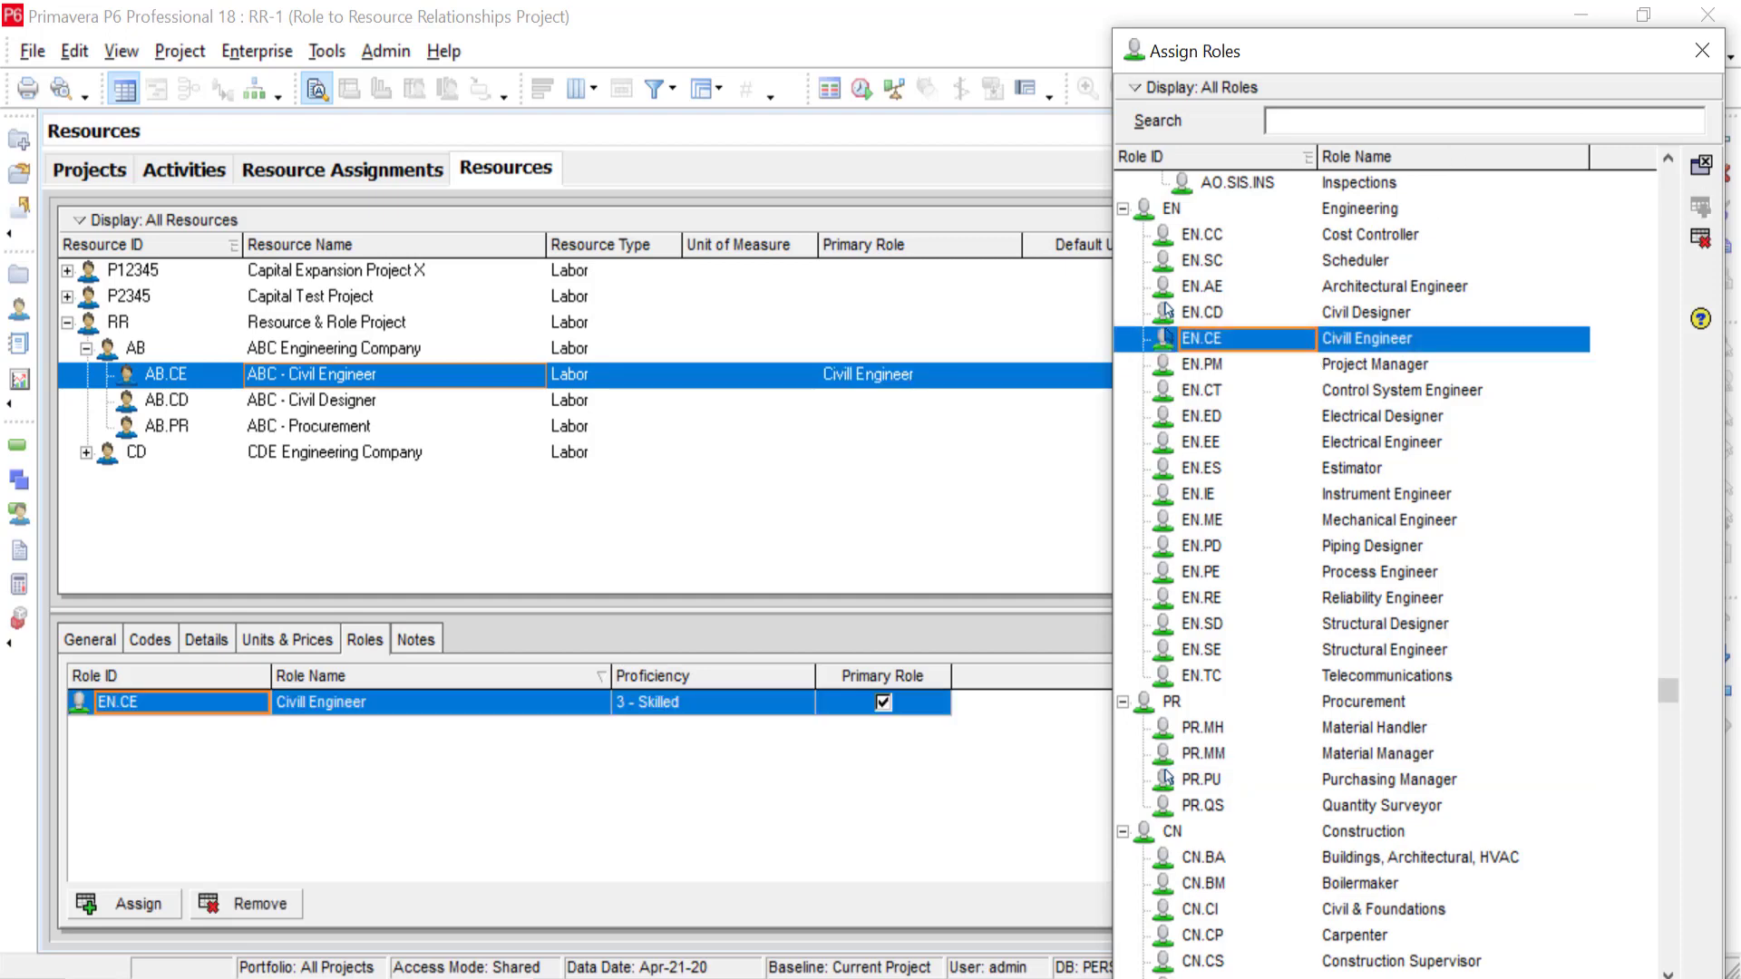
click(1695, 55)
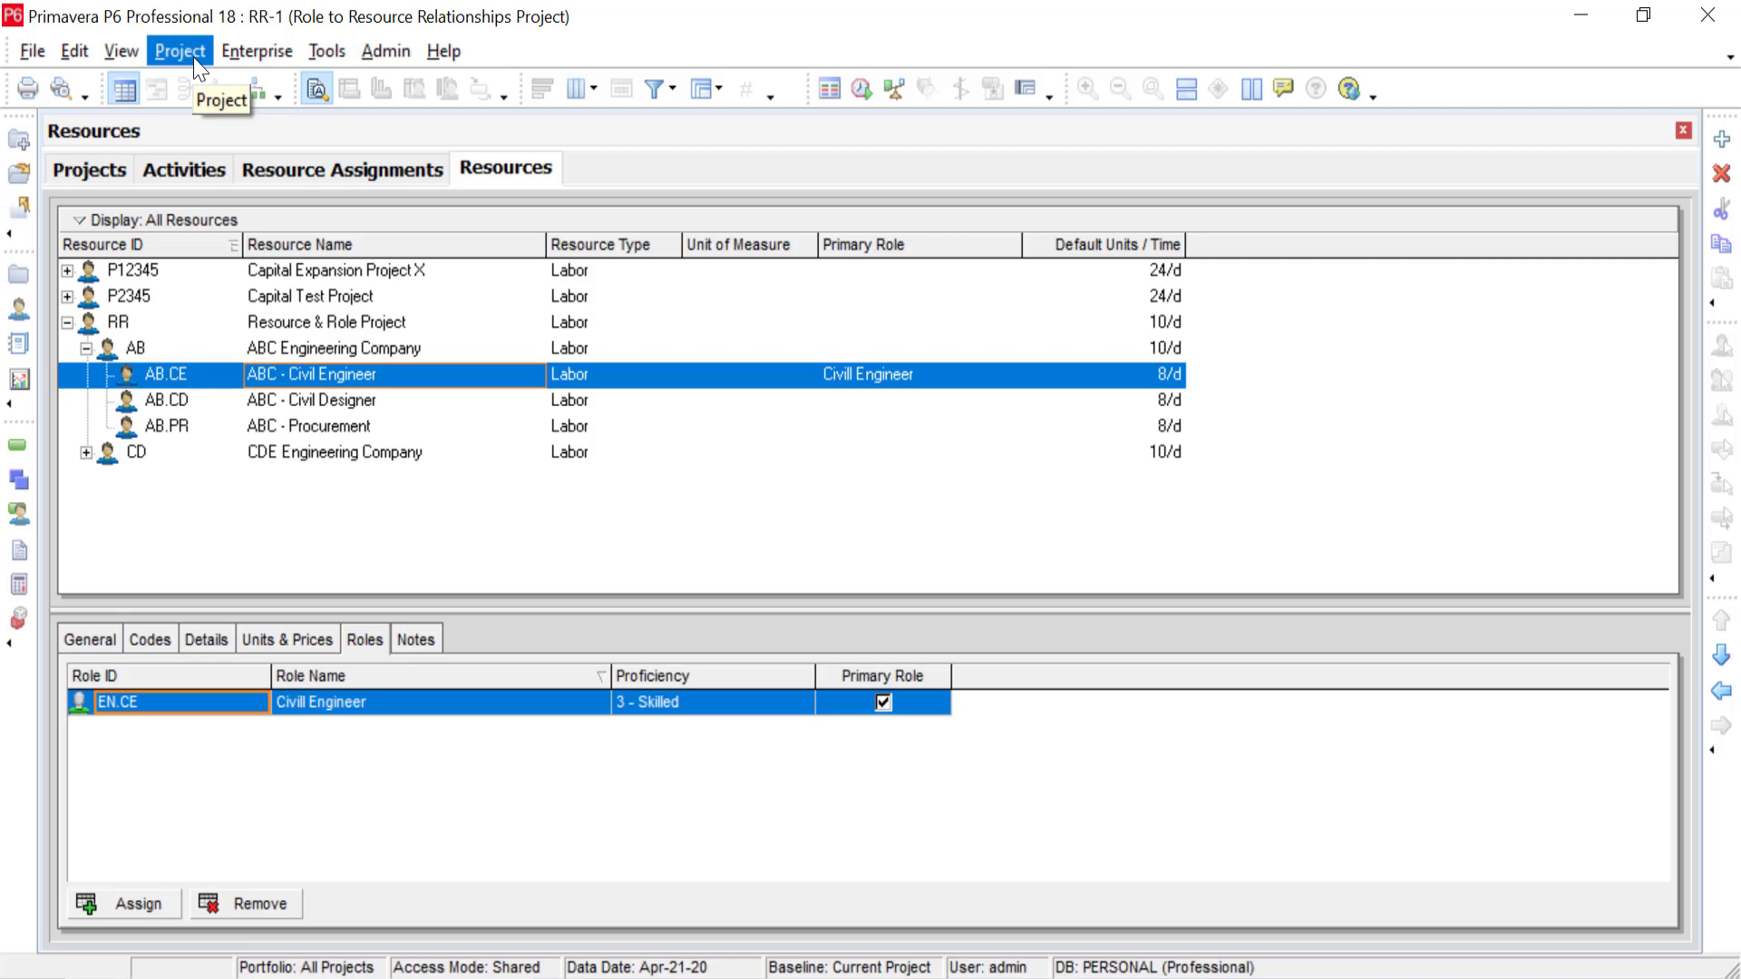
- Open the enterprise Roles list and bring up the resource assignment list for the Civil Designer role (EN.CD)
click(246, 54)
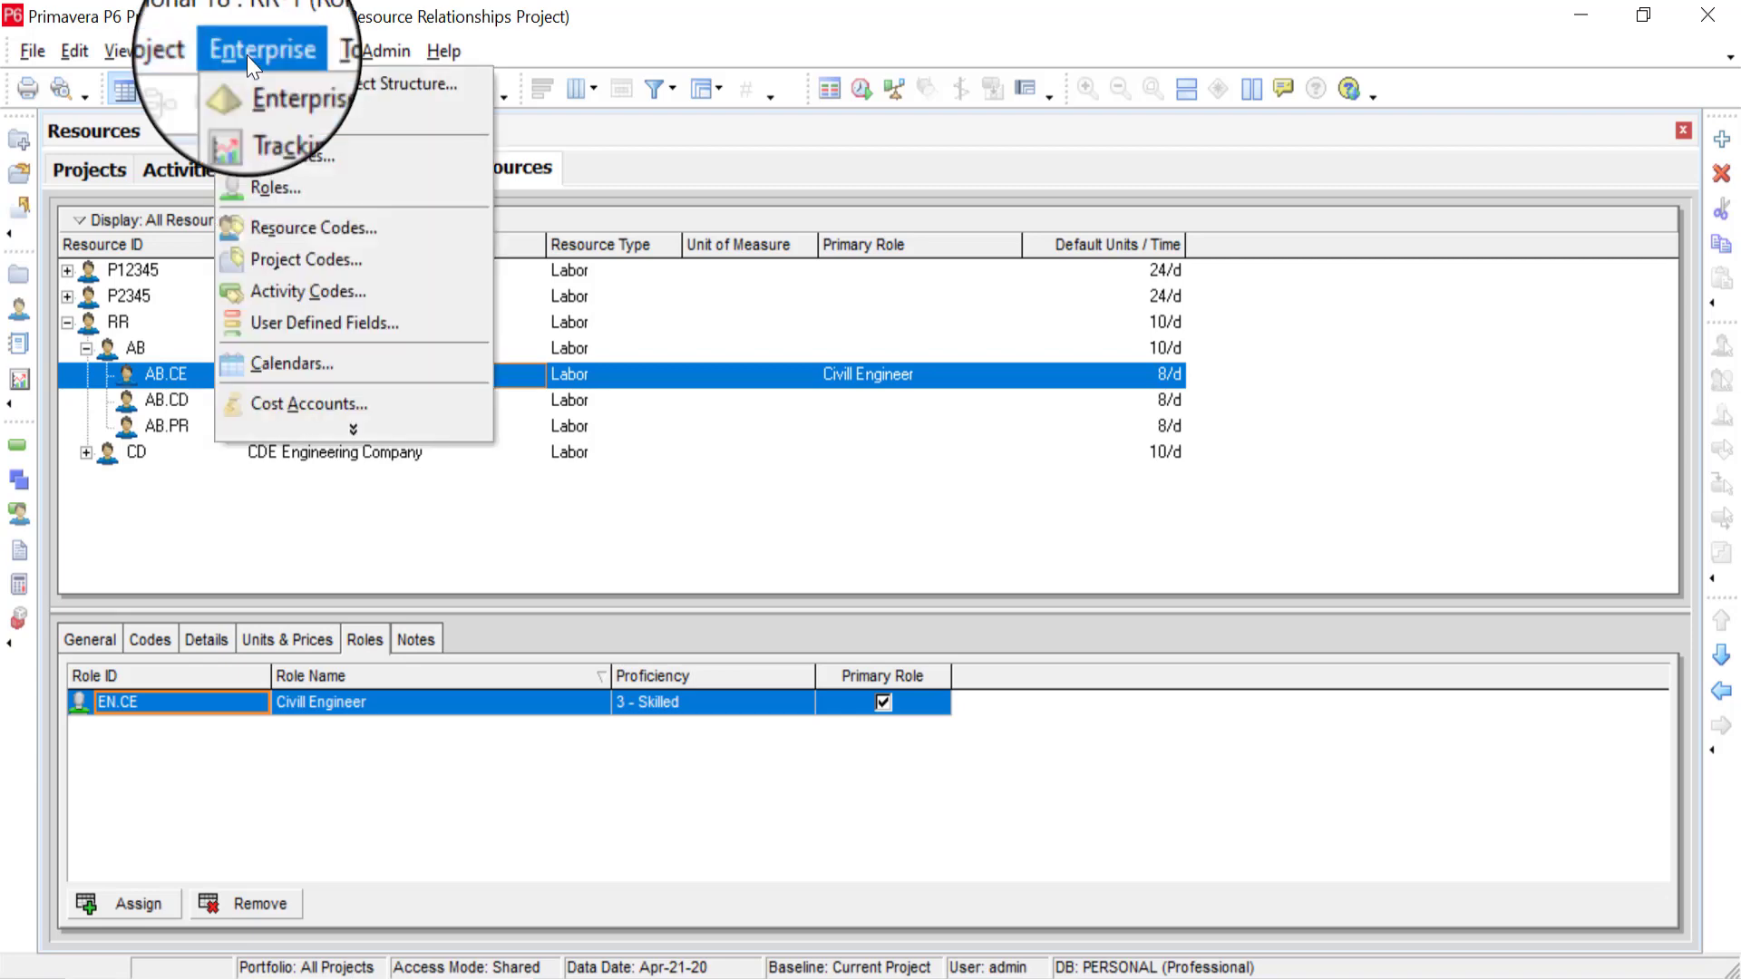
click(286, 186)
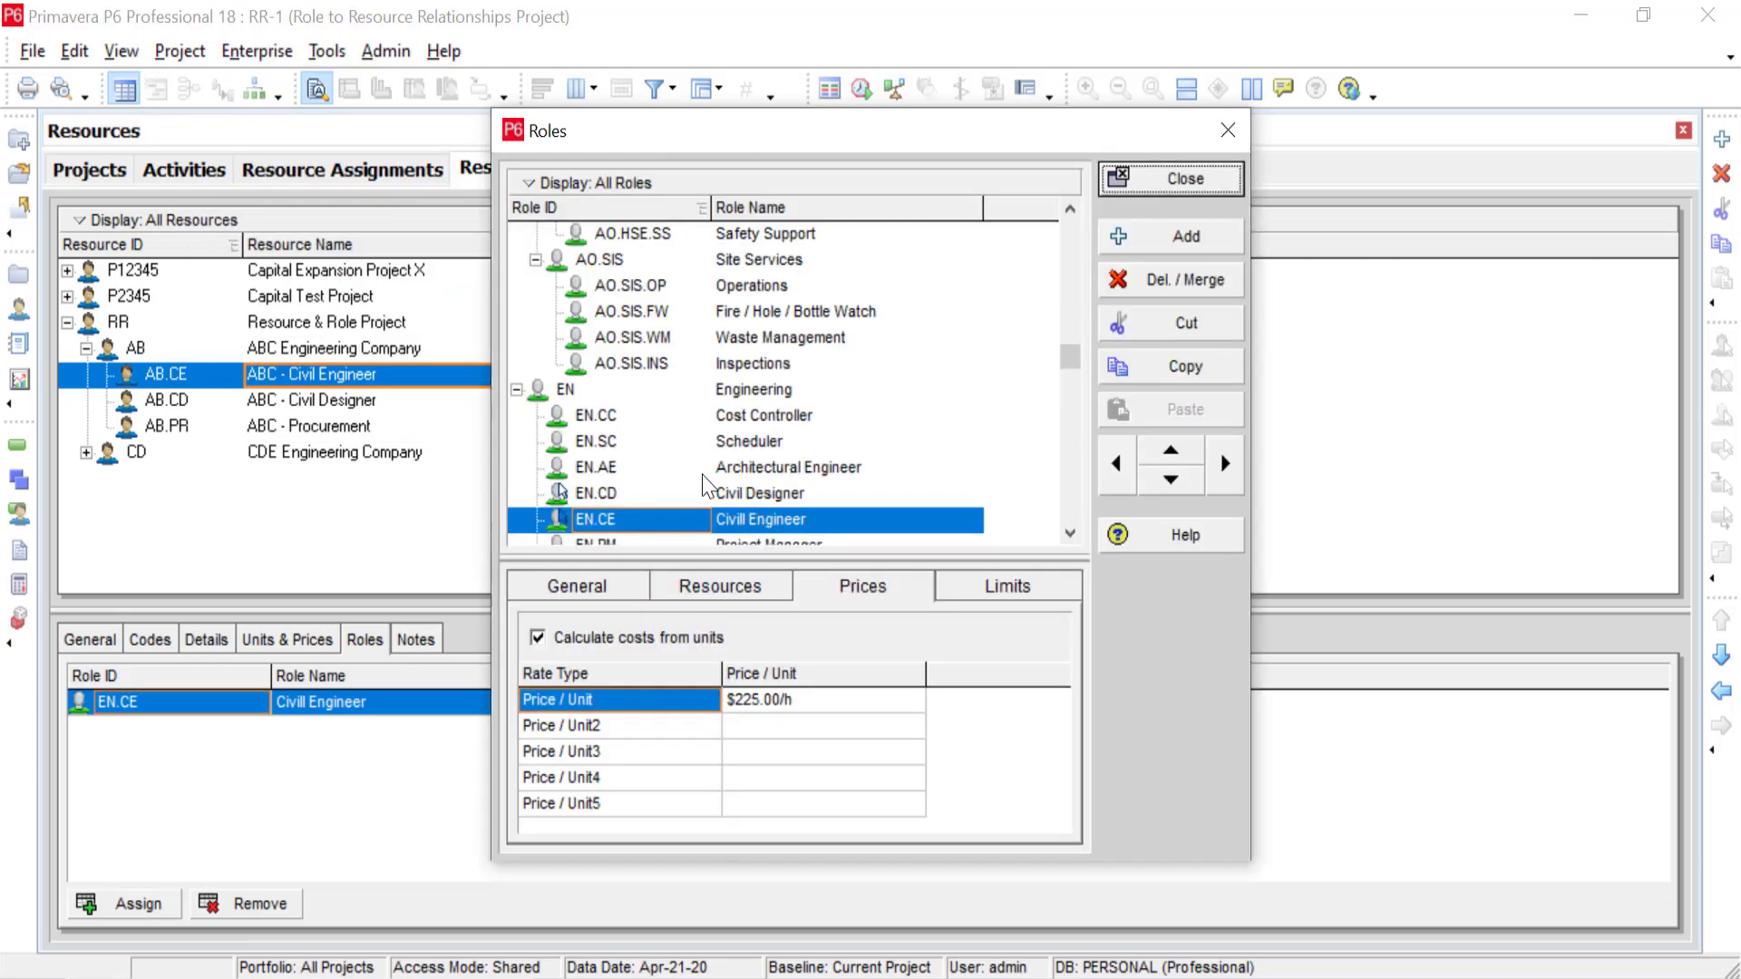
click(631, 493)
scroll(725, 435, down, 2)
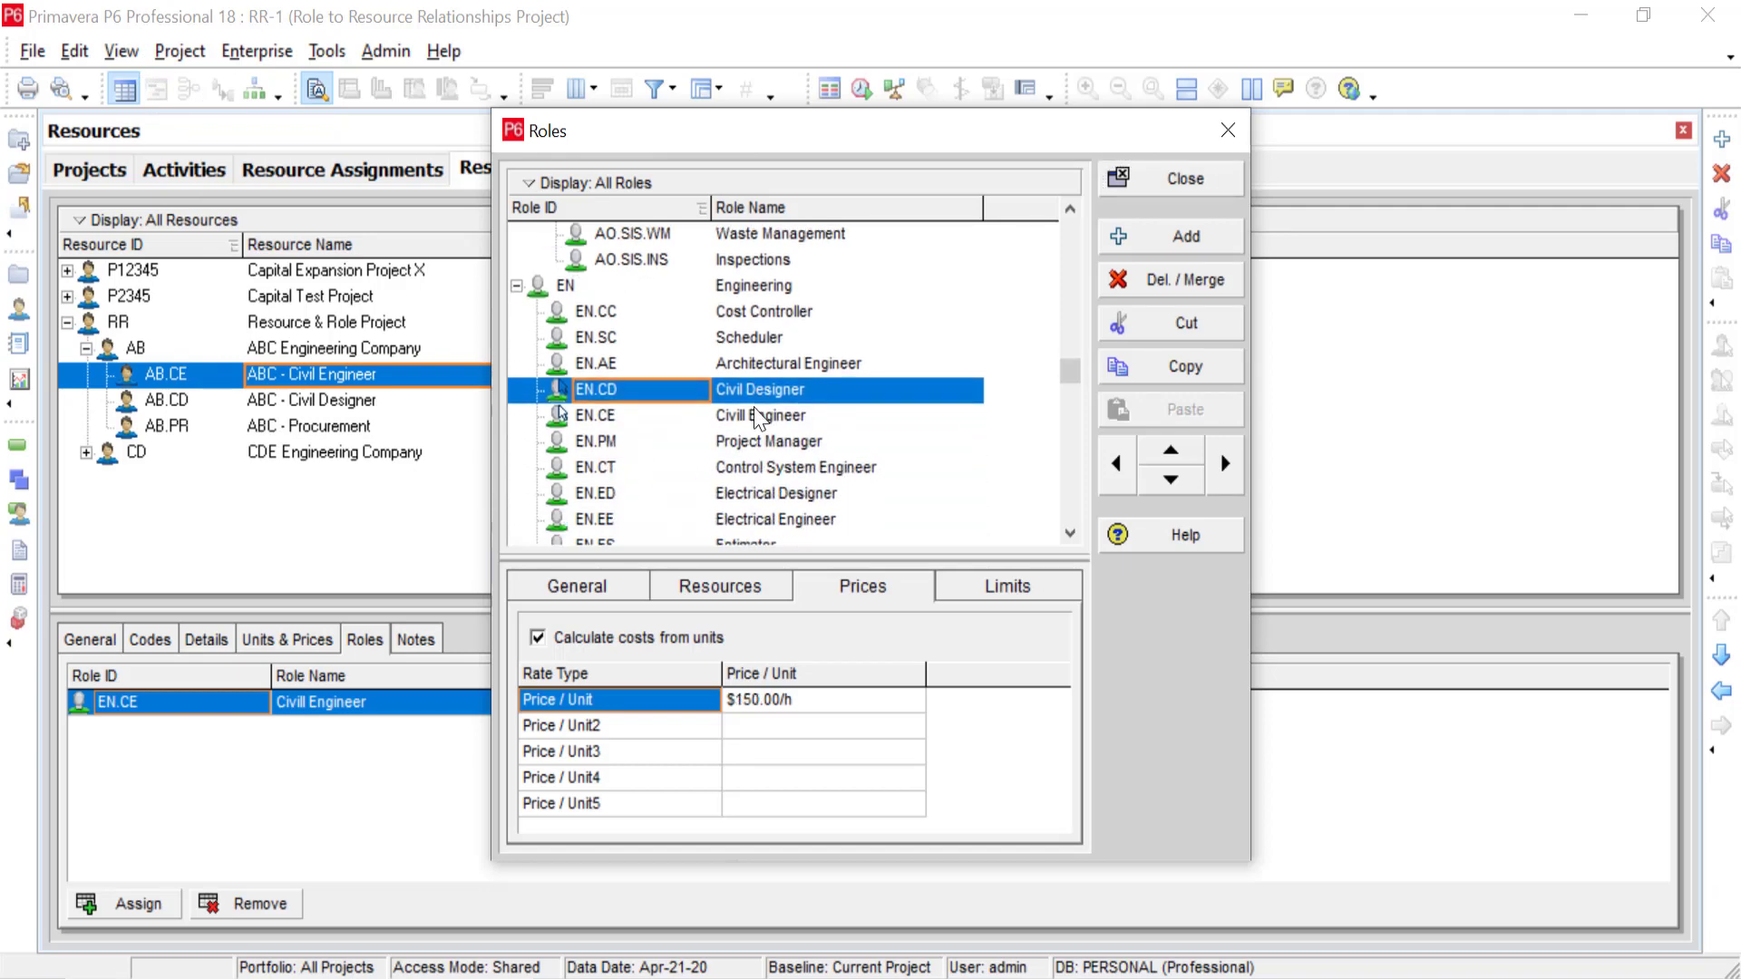
click(739, 585)
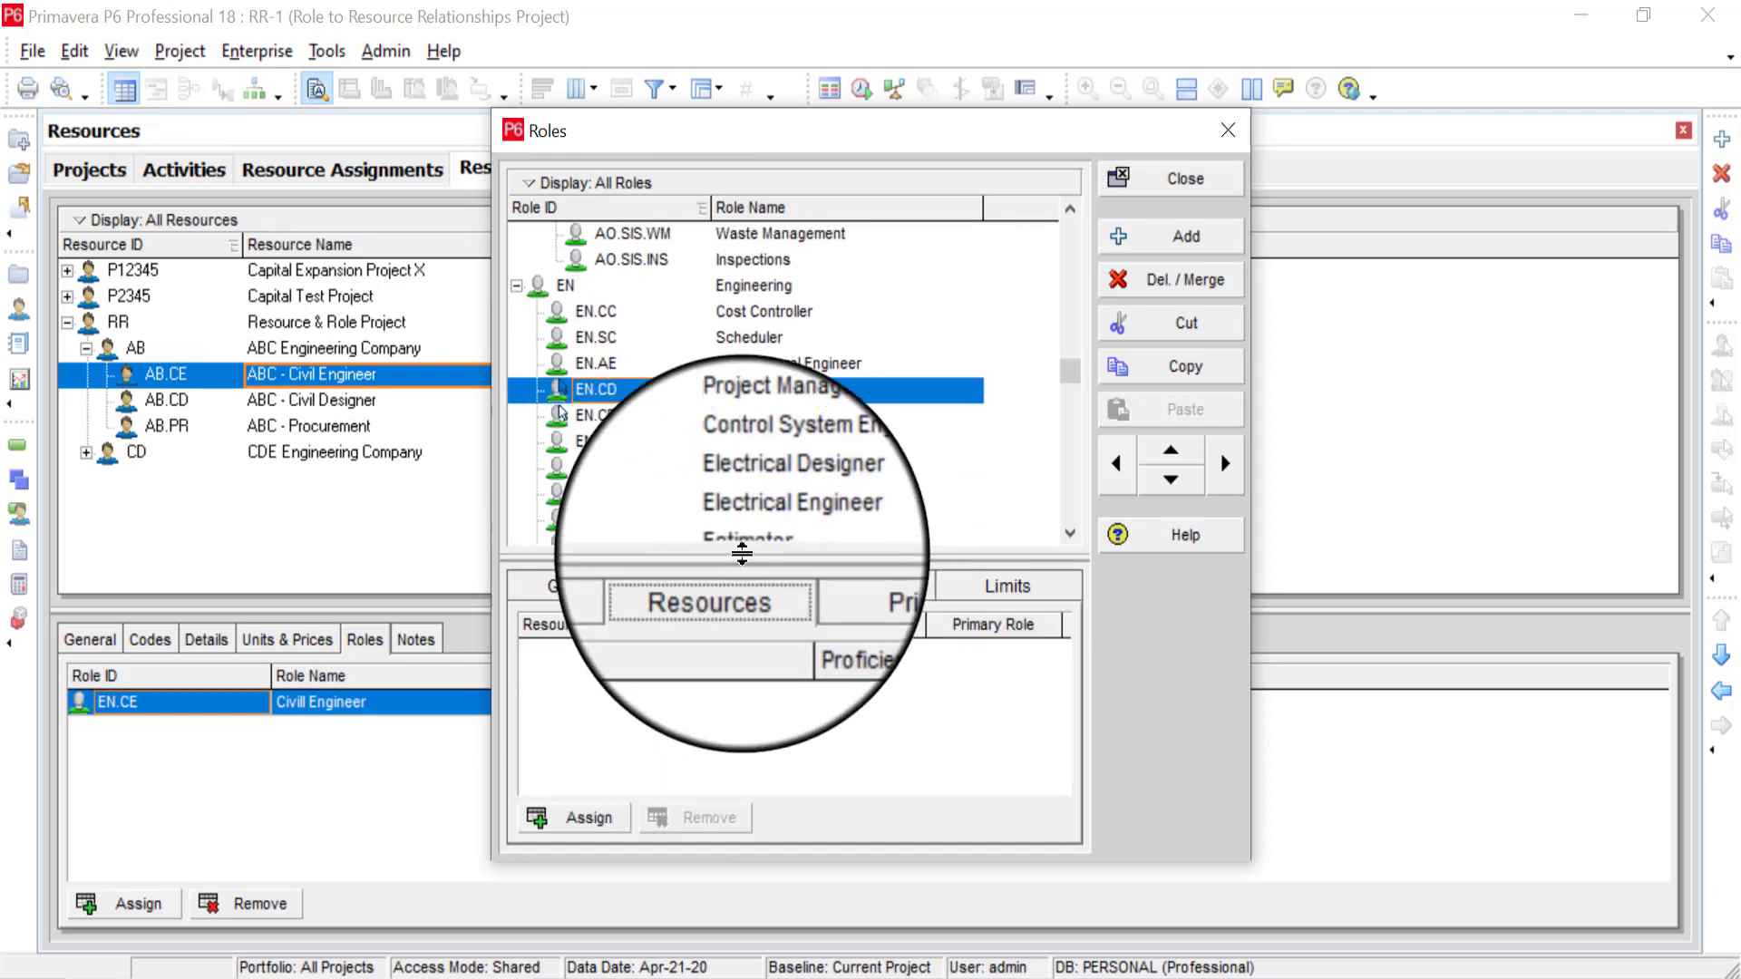
click(585, 817)
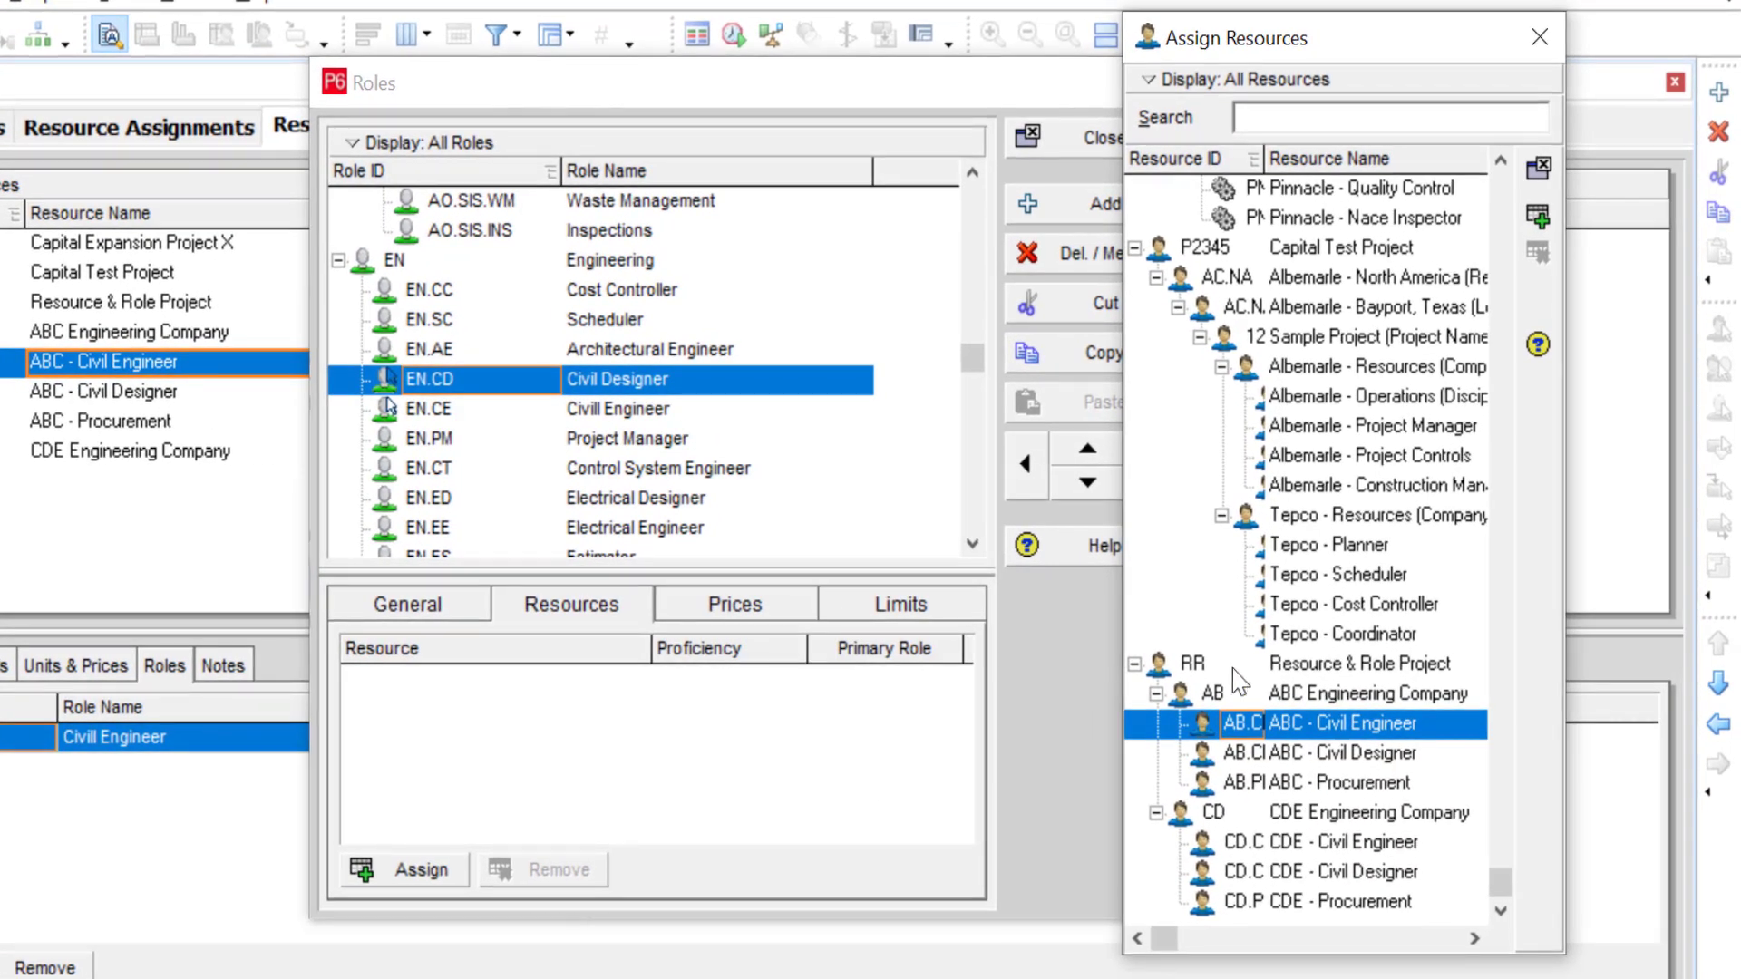
- Collapse the assignable resources and expand Resource & Role Project with the ABC and CDE Engineering Company resources
click(1243, 662)
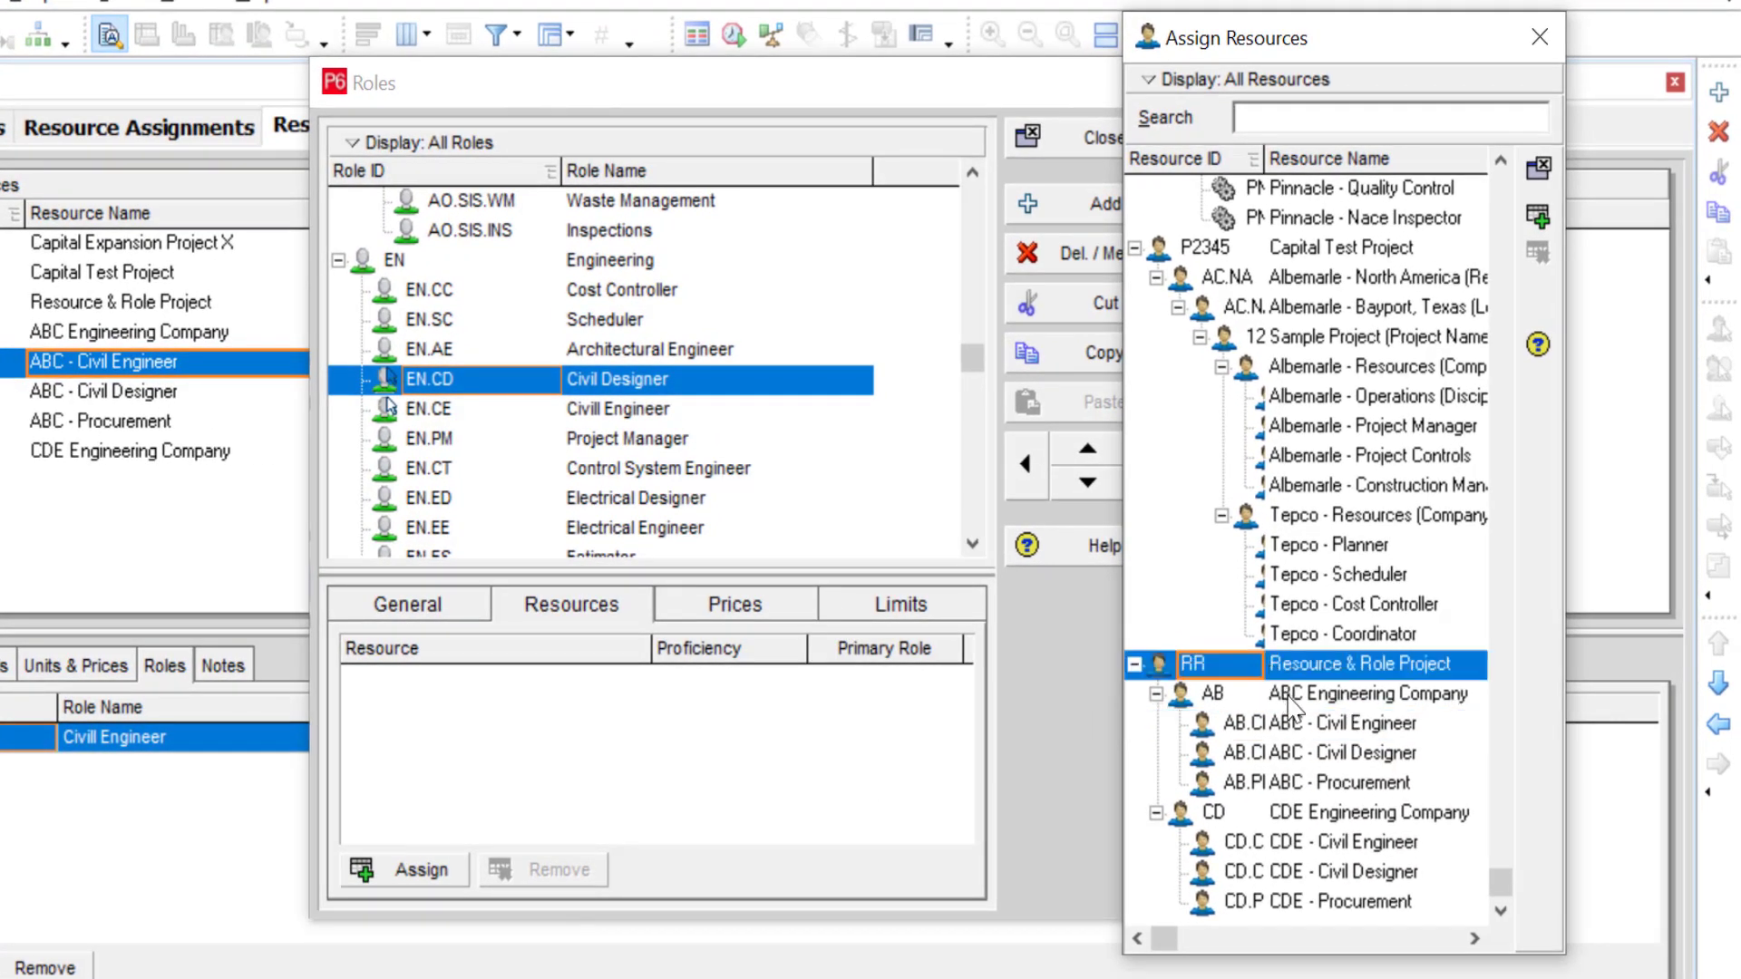
right_click(1329, 526)
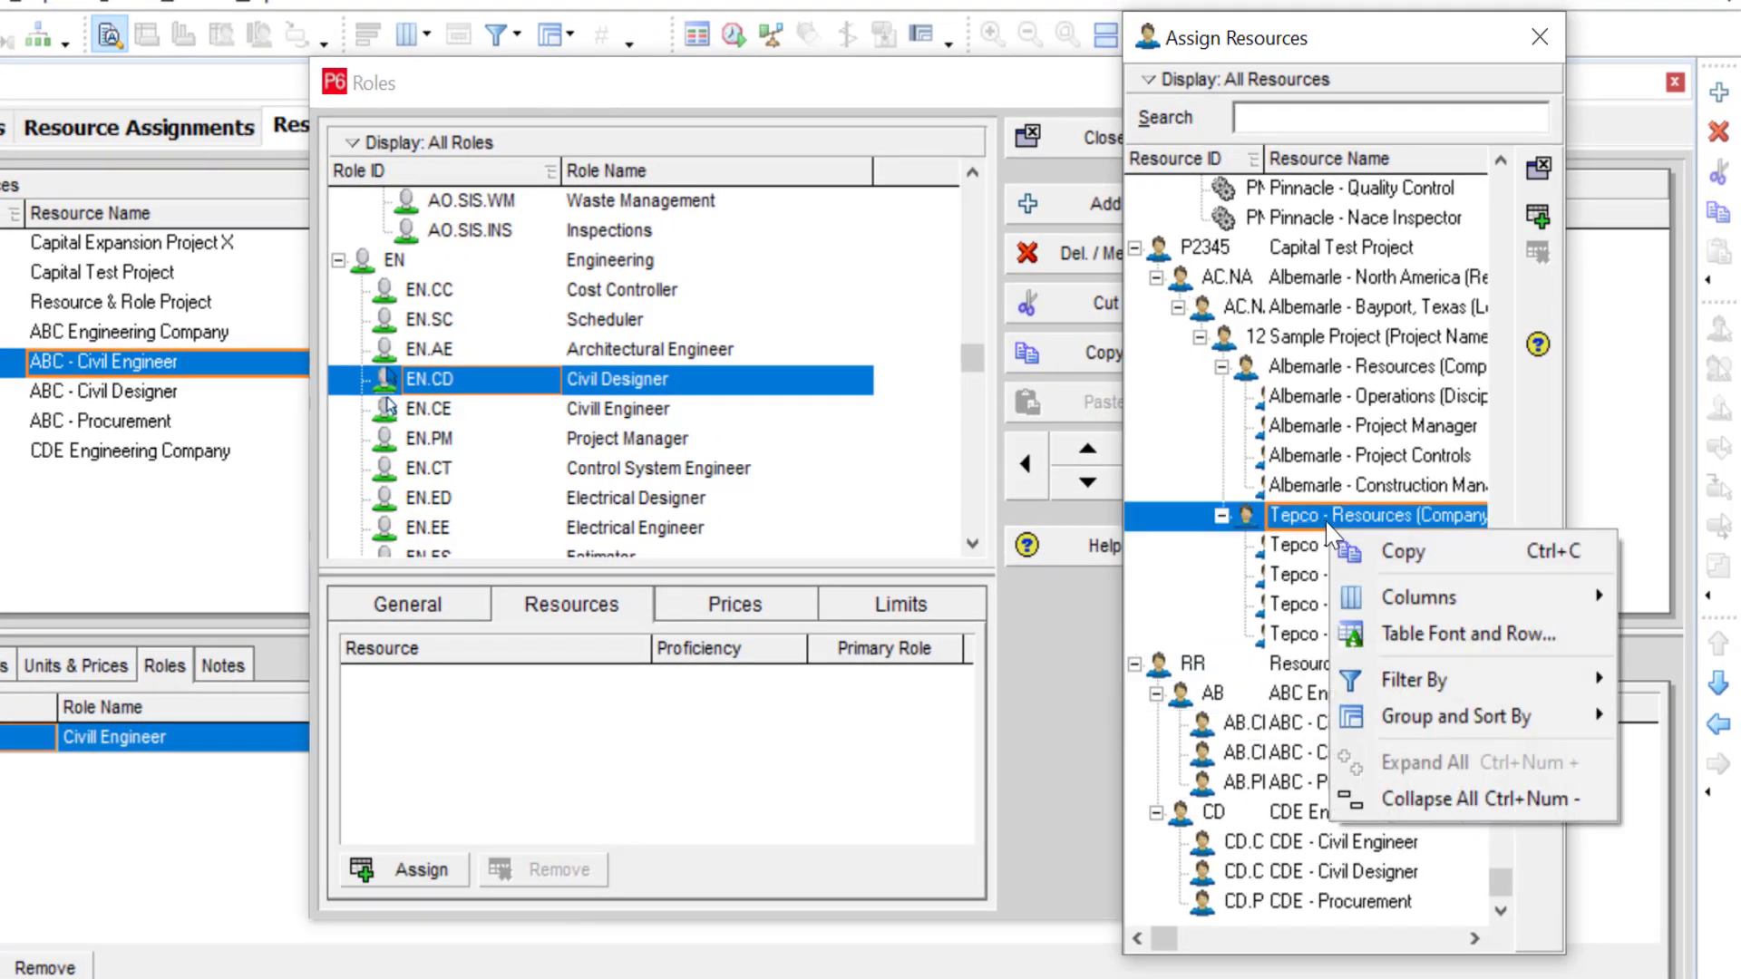
click(1448, 799)
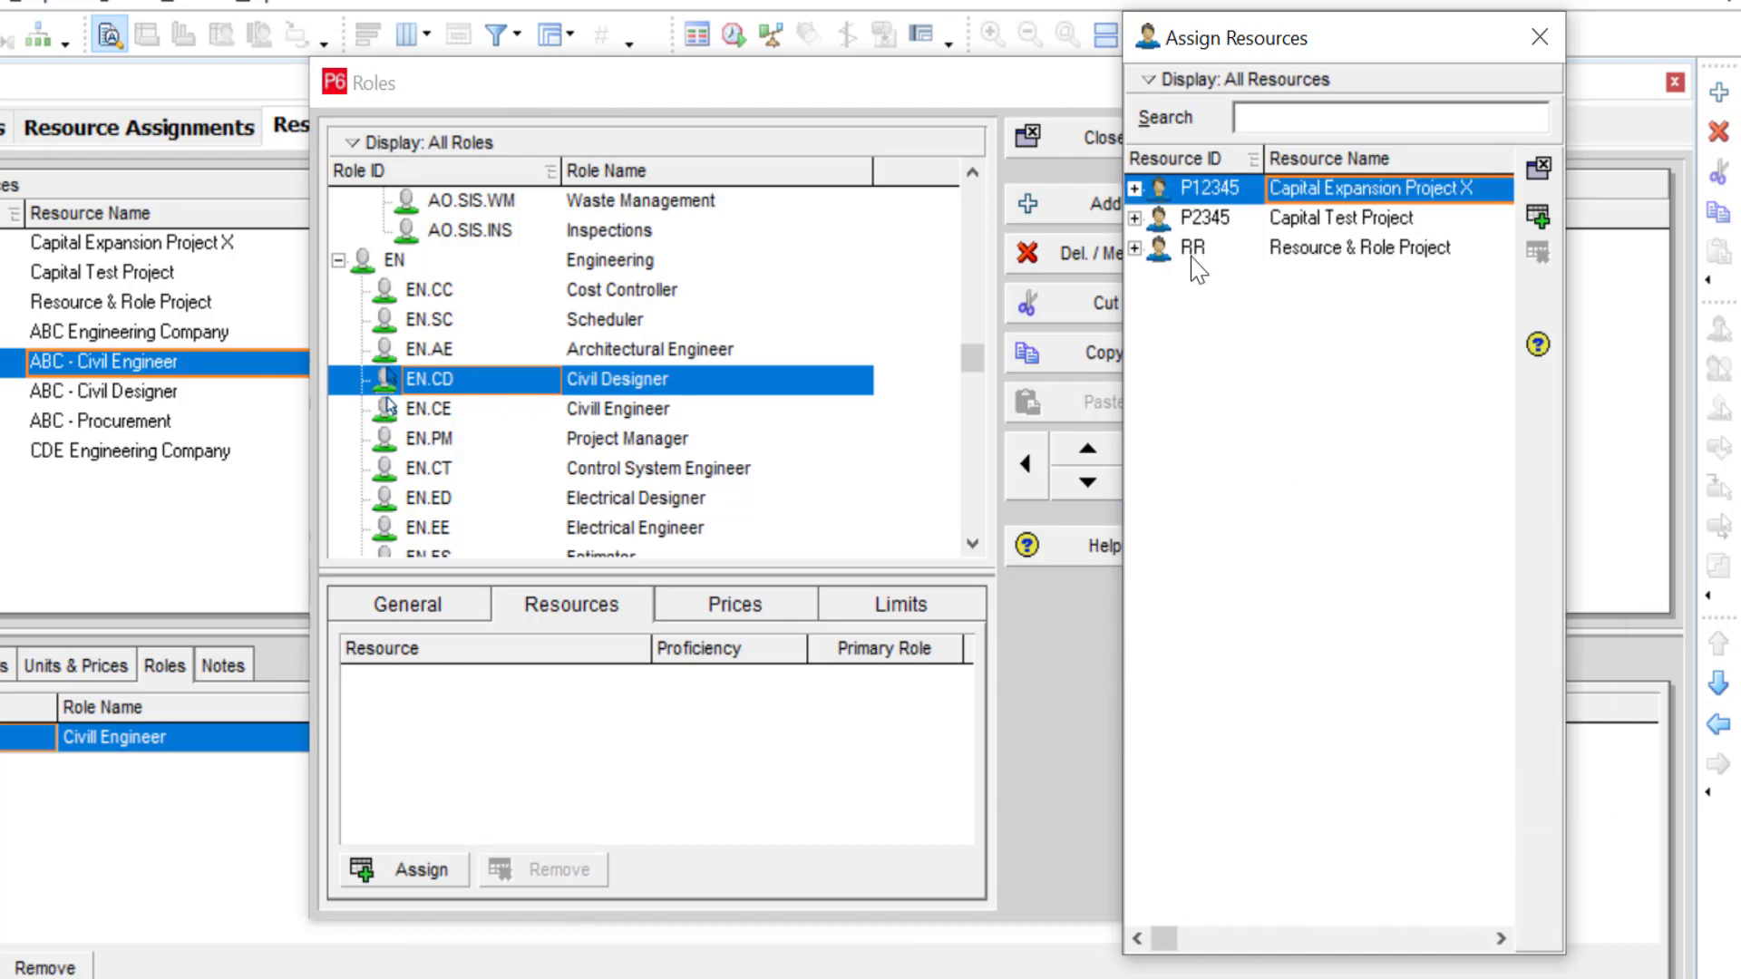
click(1135, 249)
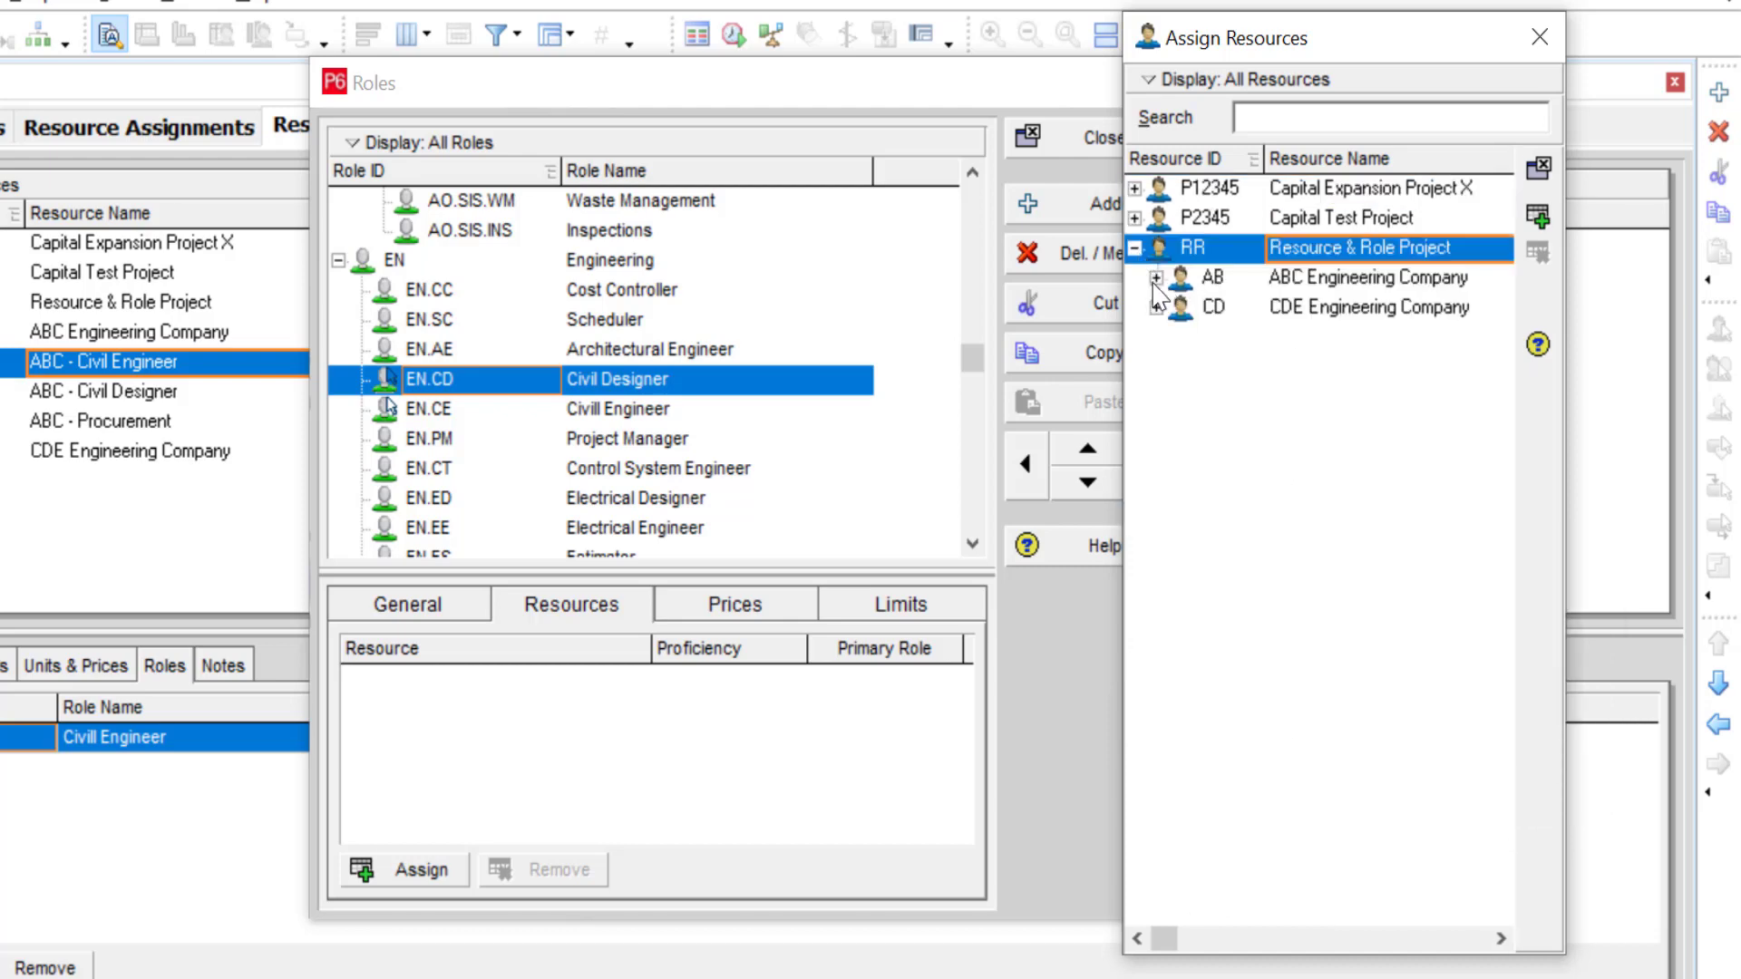
click(1156, 277)
click(1157, 397)
click(1211, 256)
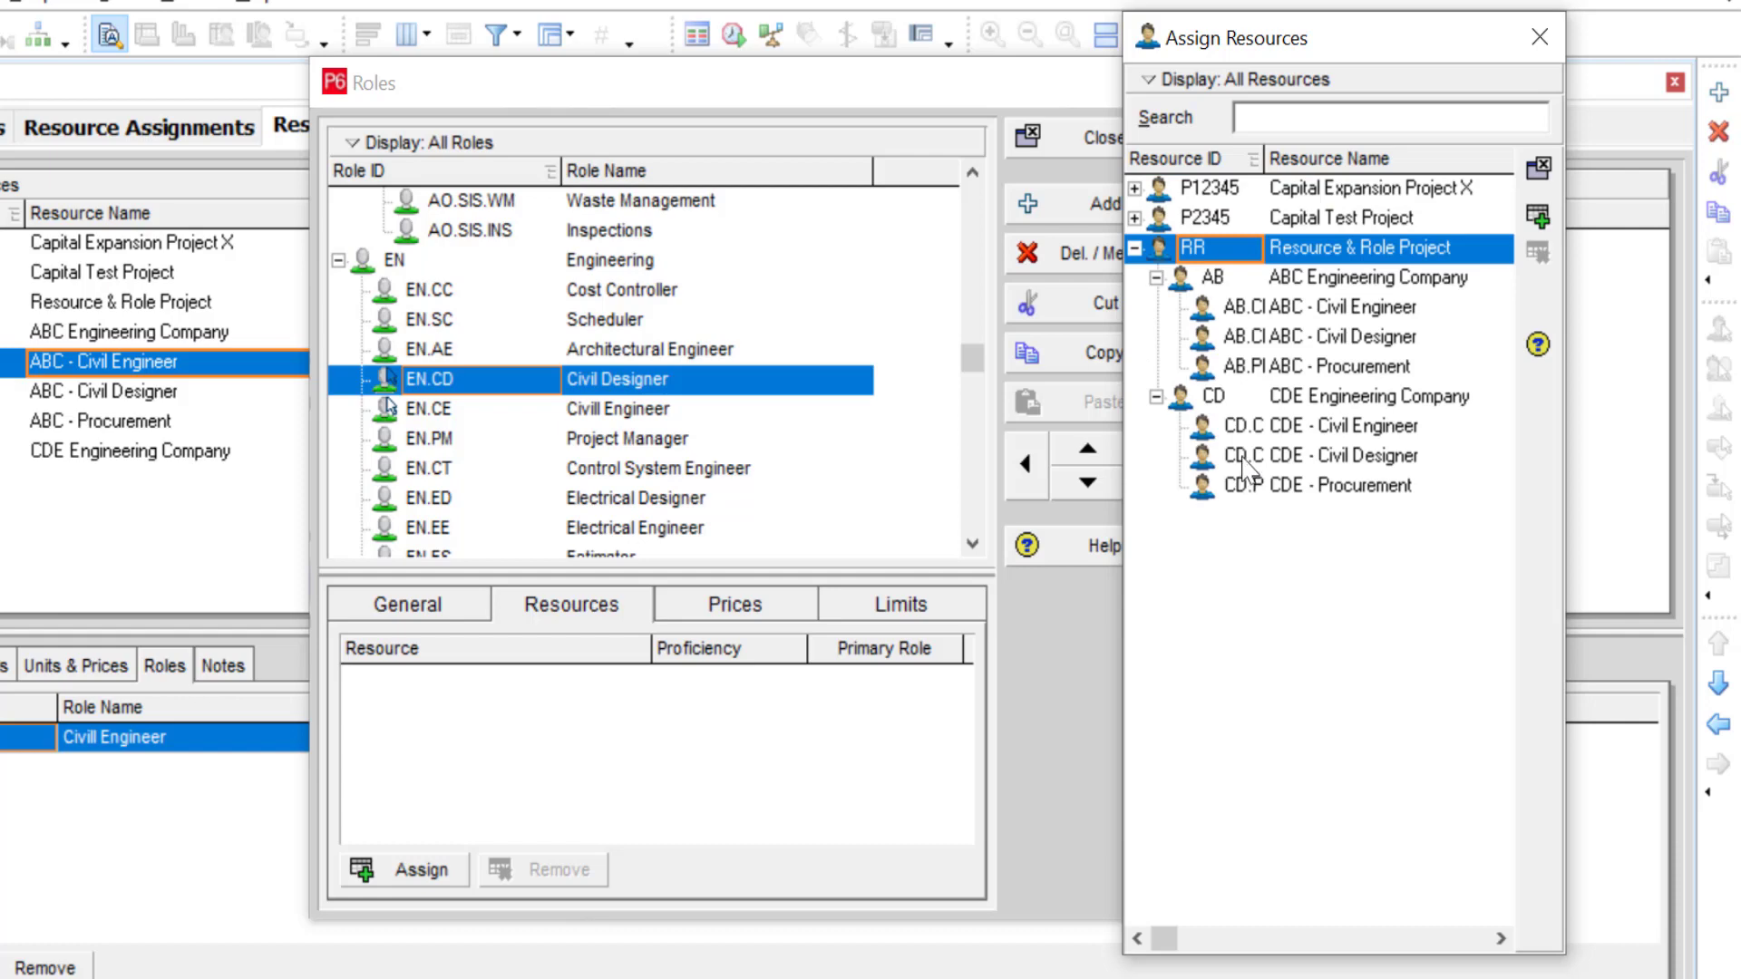
- Assign the ABC - Civil Designer and CDE - Civil Designer resources to the Civil Designer role (EN.CD)
click(1340, 340)
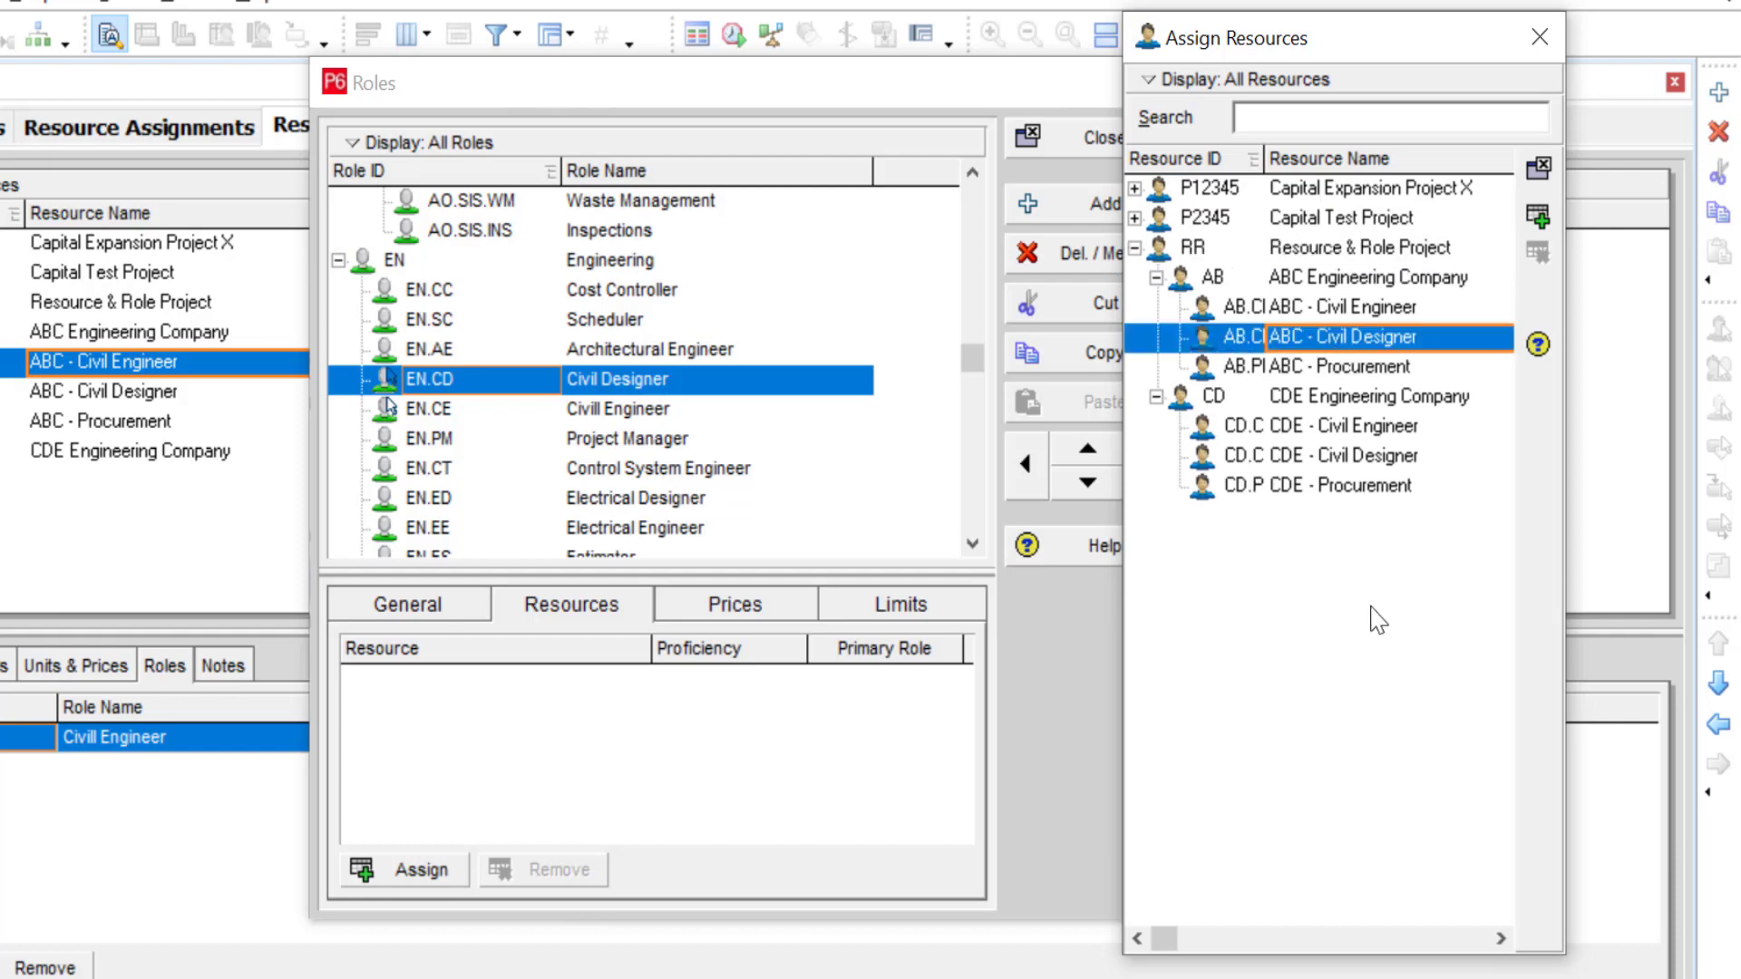
ctrl+click(1325, 457)
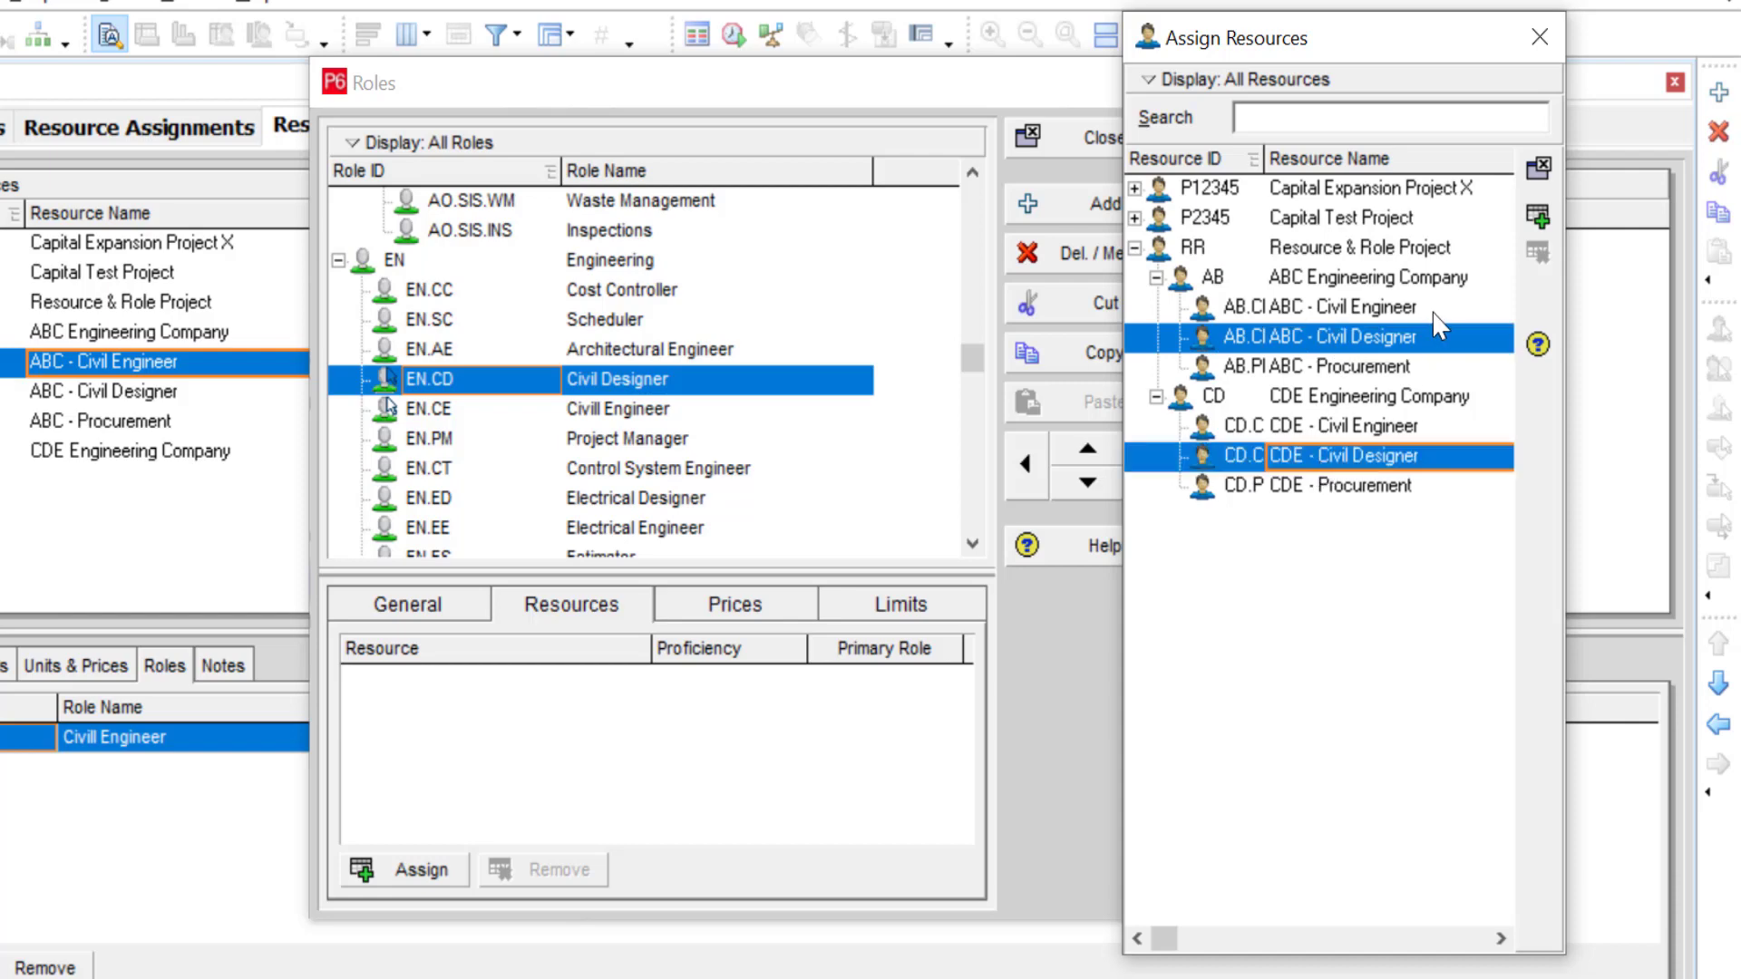
click(1539, 218)
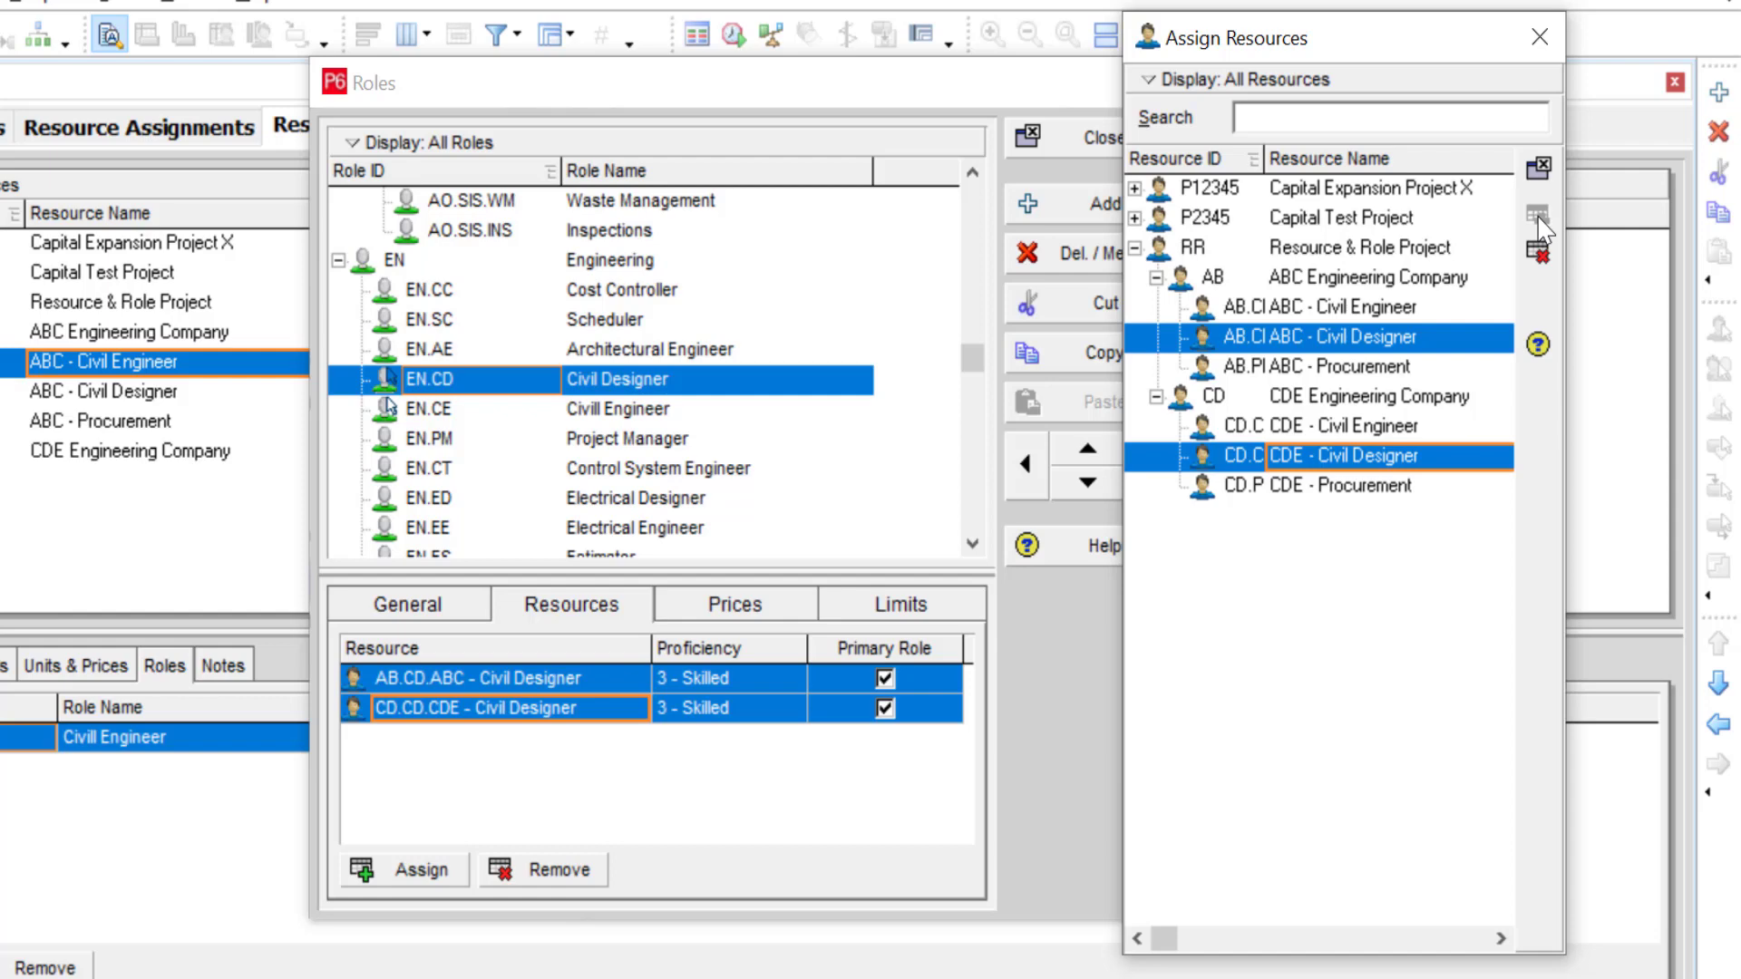
- Assign the CDE - Civil Designer resource to the Civill Engineer role (EN.CE)
click(542, 415)
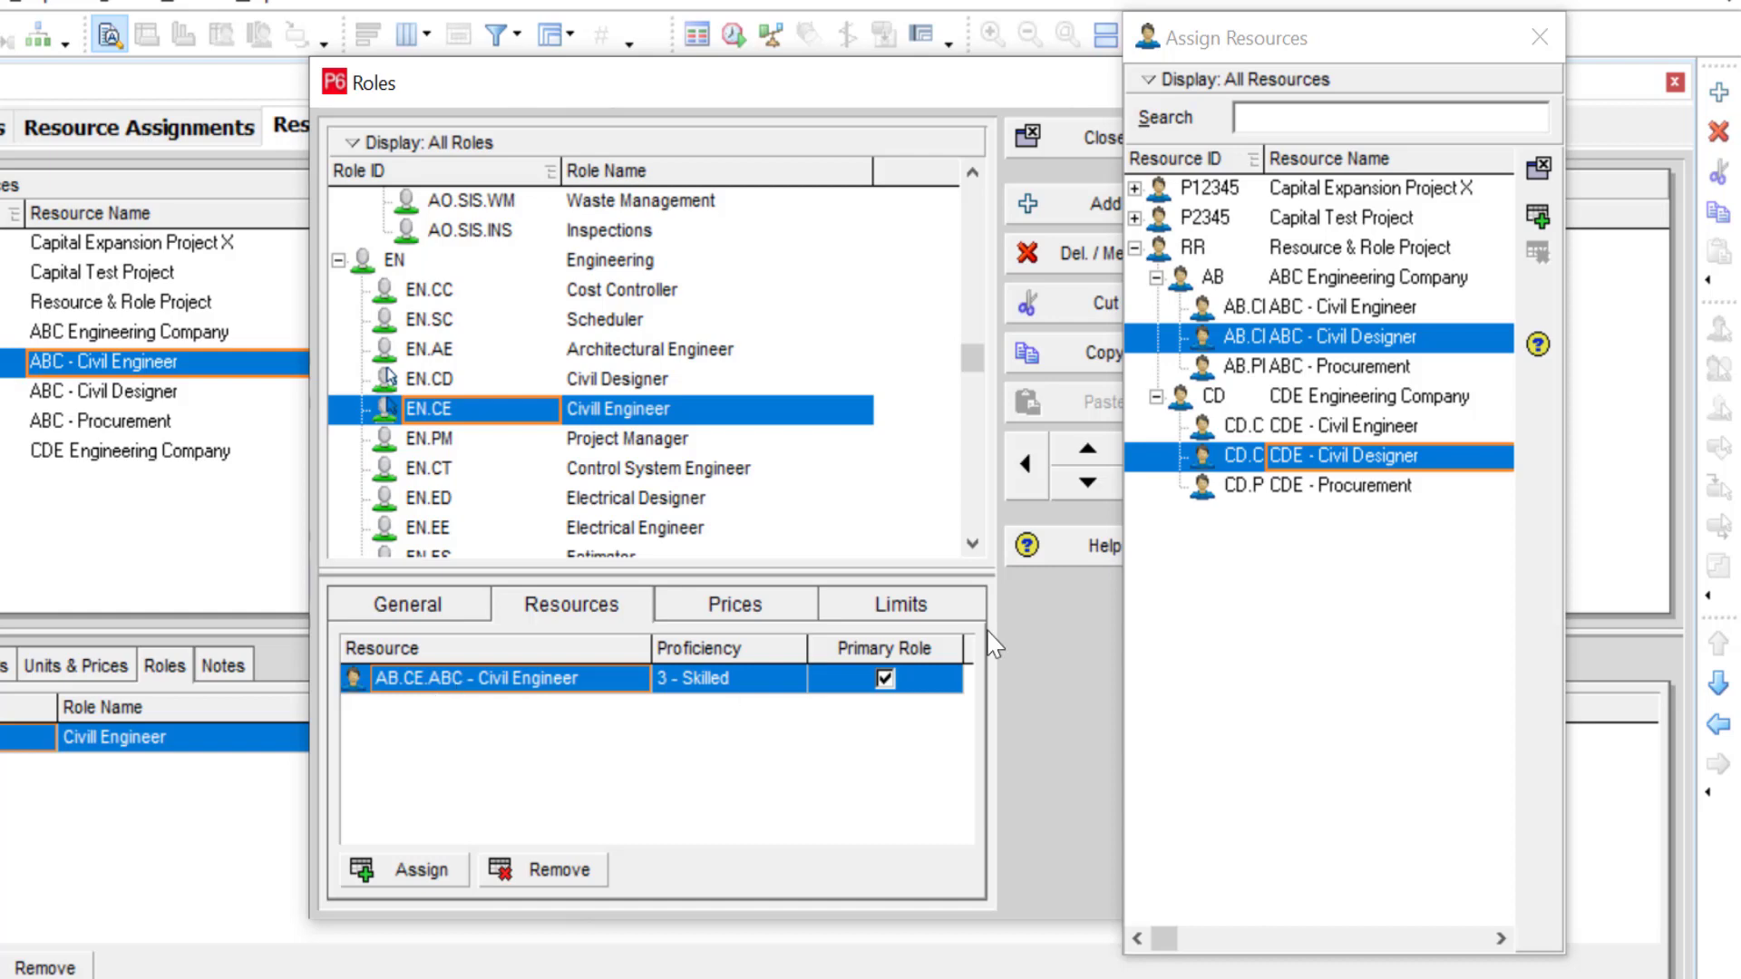
click(1380, 399)
click(1382, 455)
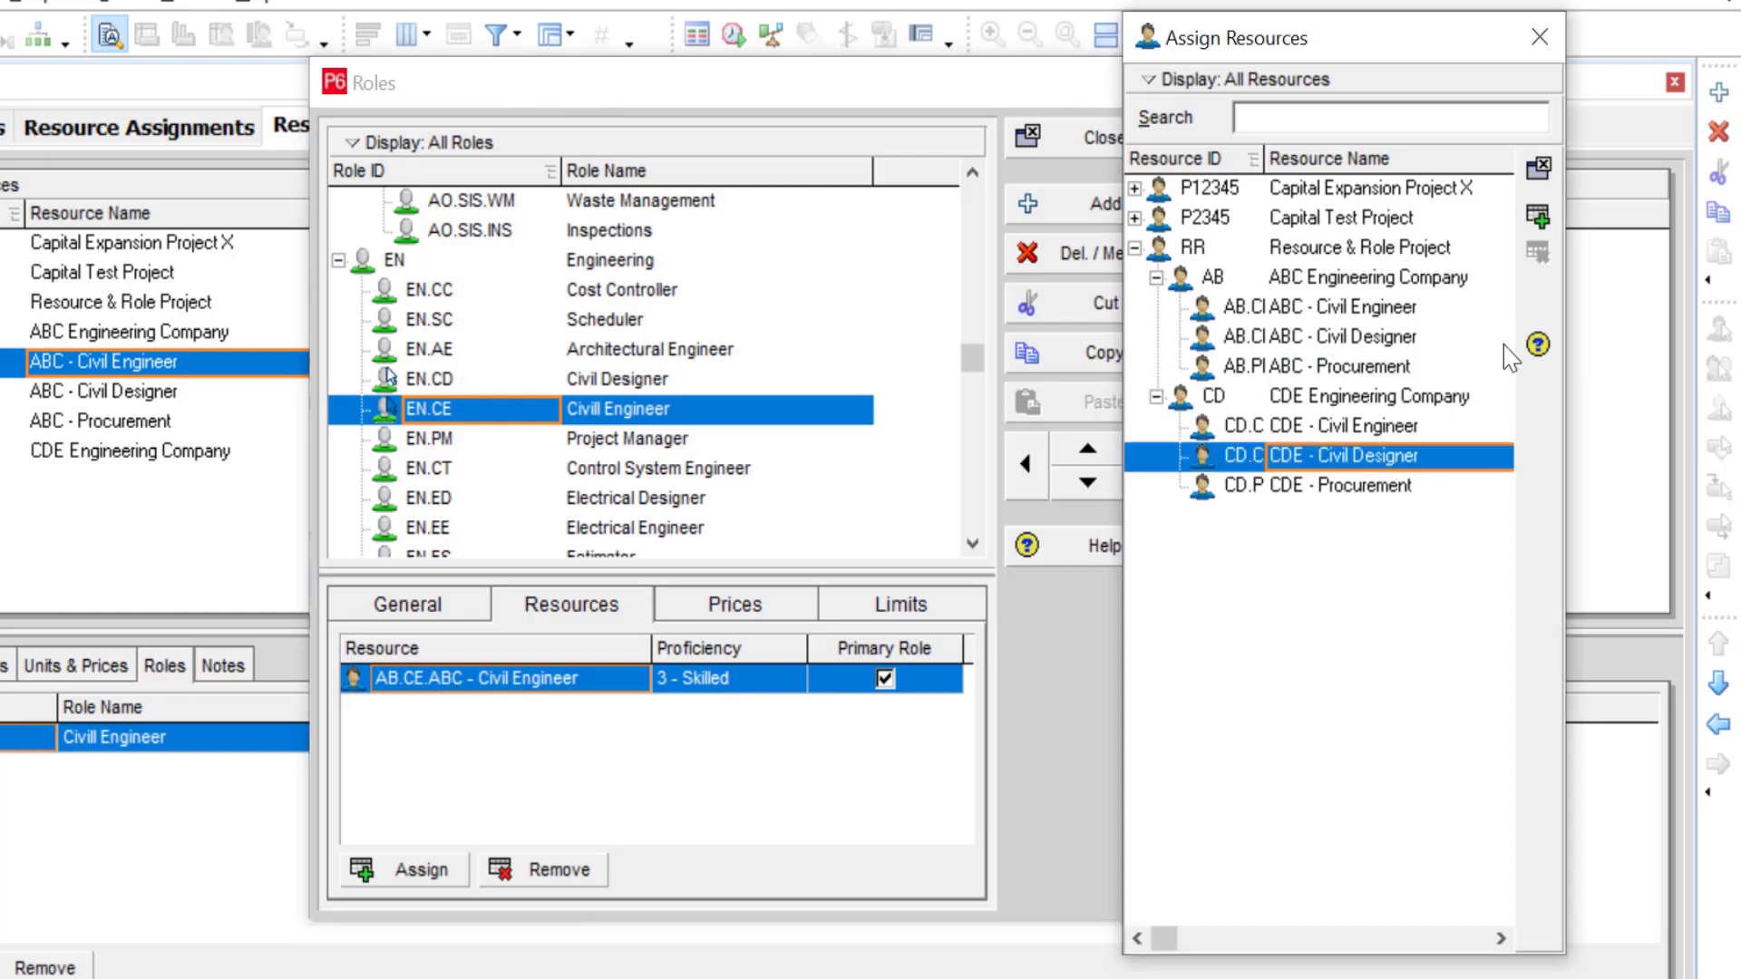
click(1538, 225)
- Assign the ABC - Procurement and CDE - Procurement resources to the Purchasing Manager role (PR.PU) and close the roles list
click(668, 497)
scroll(670, 498, down, 4)
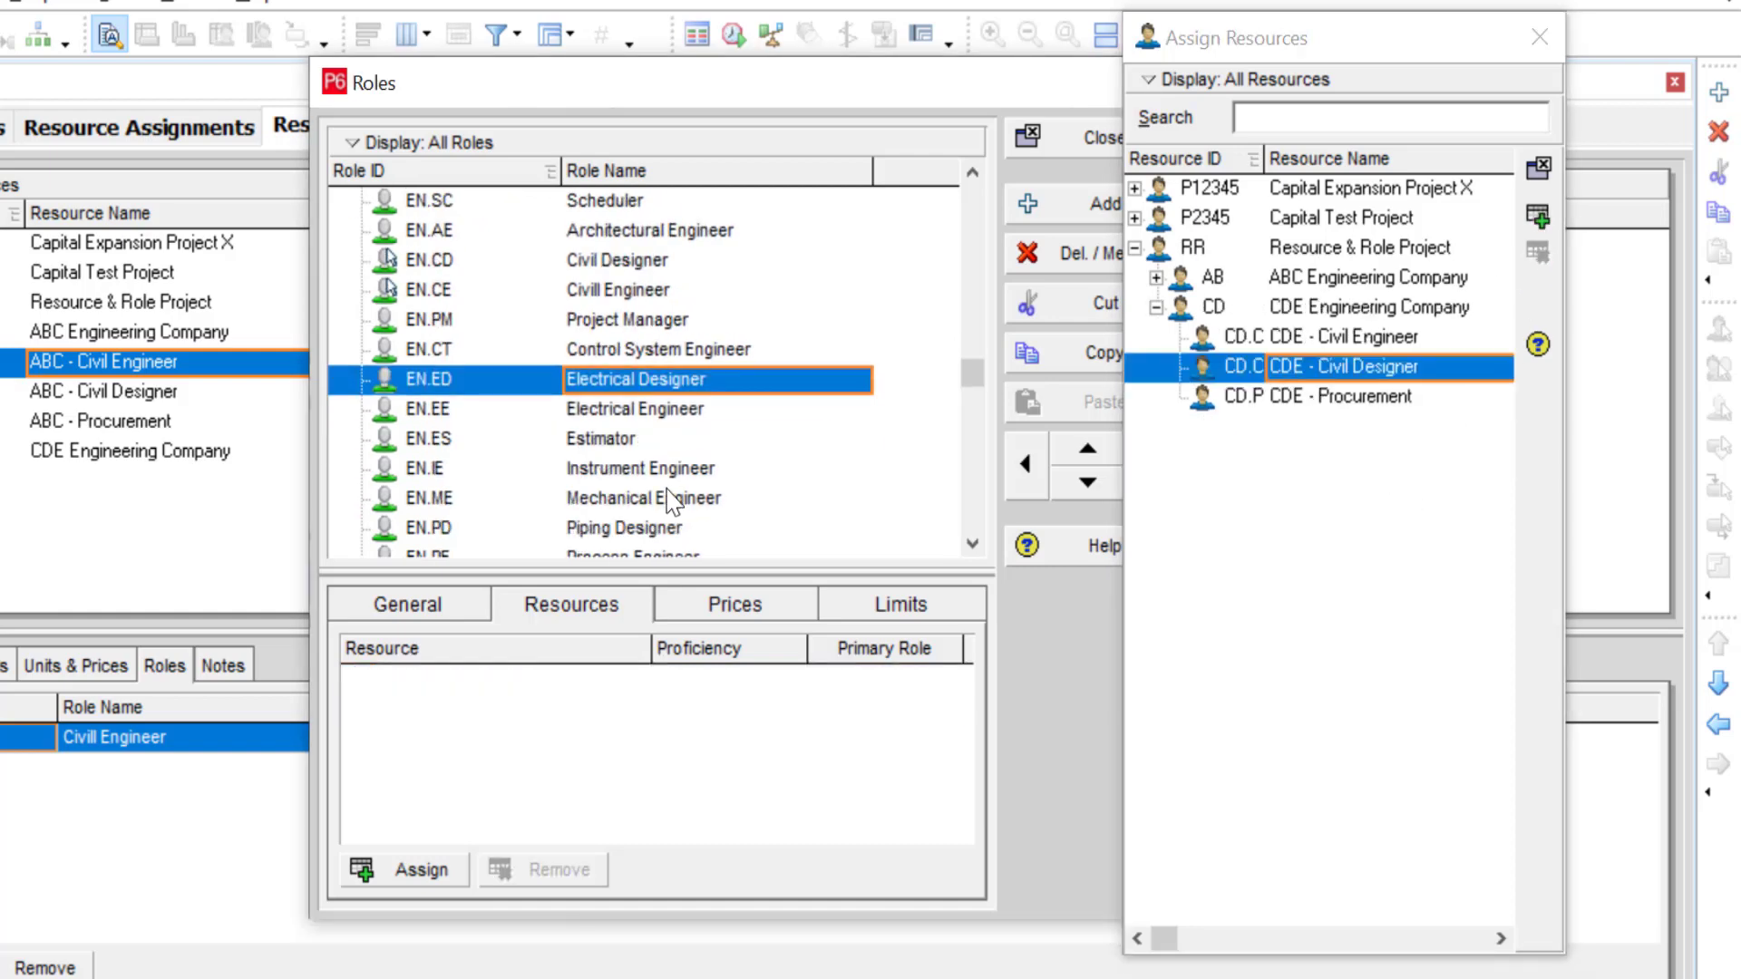
scroll(669, 507, down, 2)
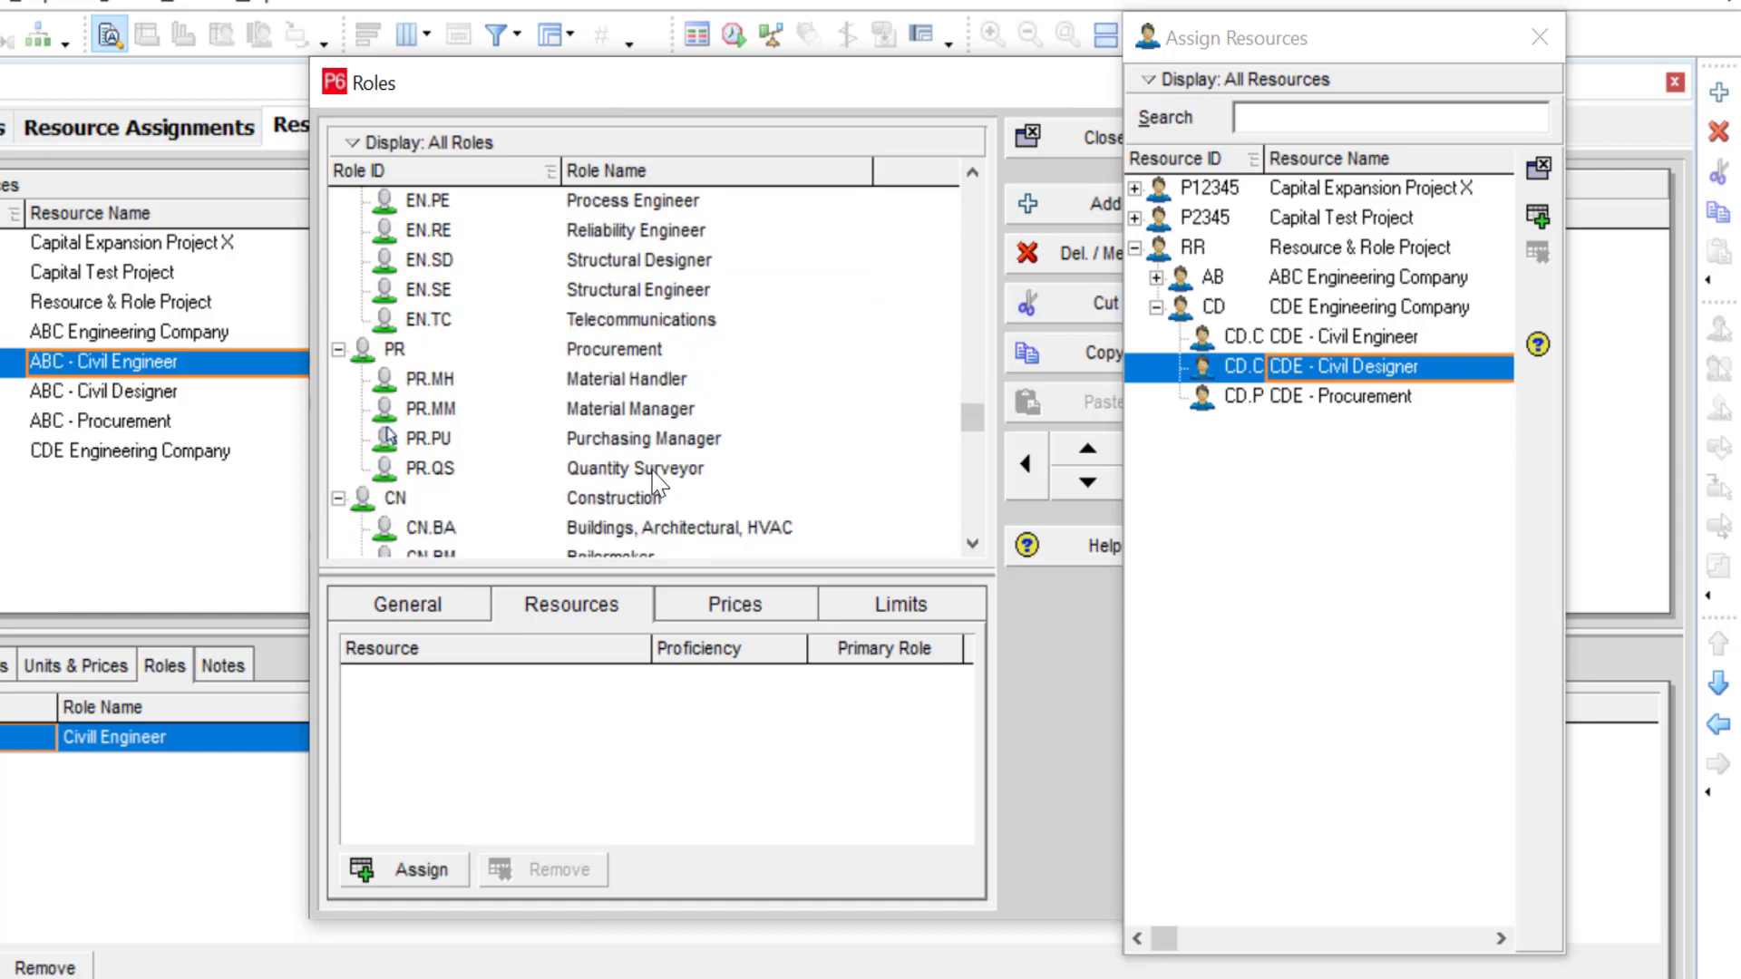
click(663, 439)
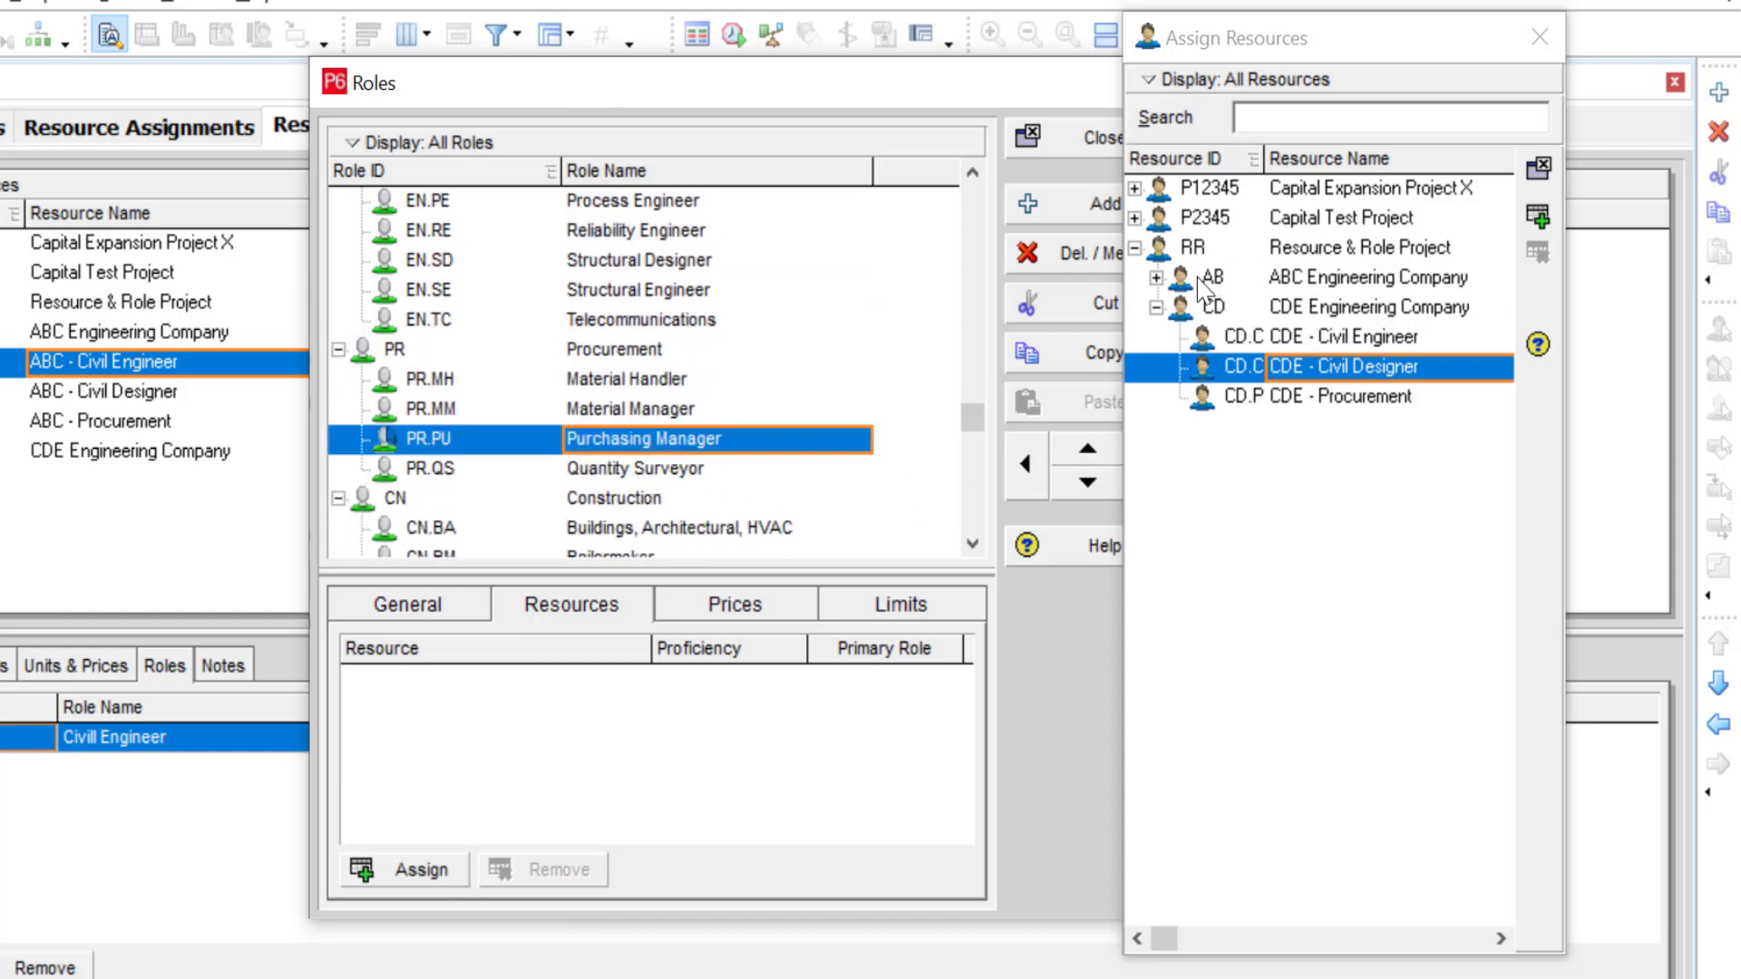
click(1155, 277)
click(1330, 367)
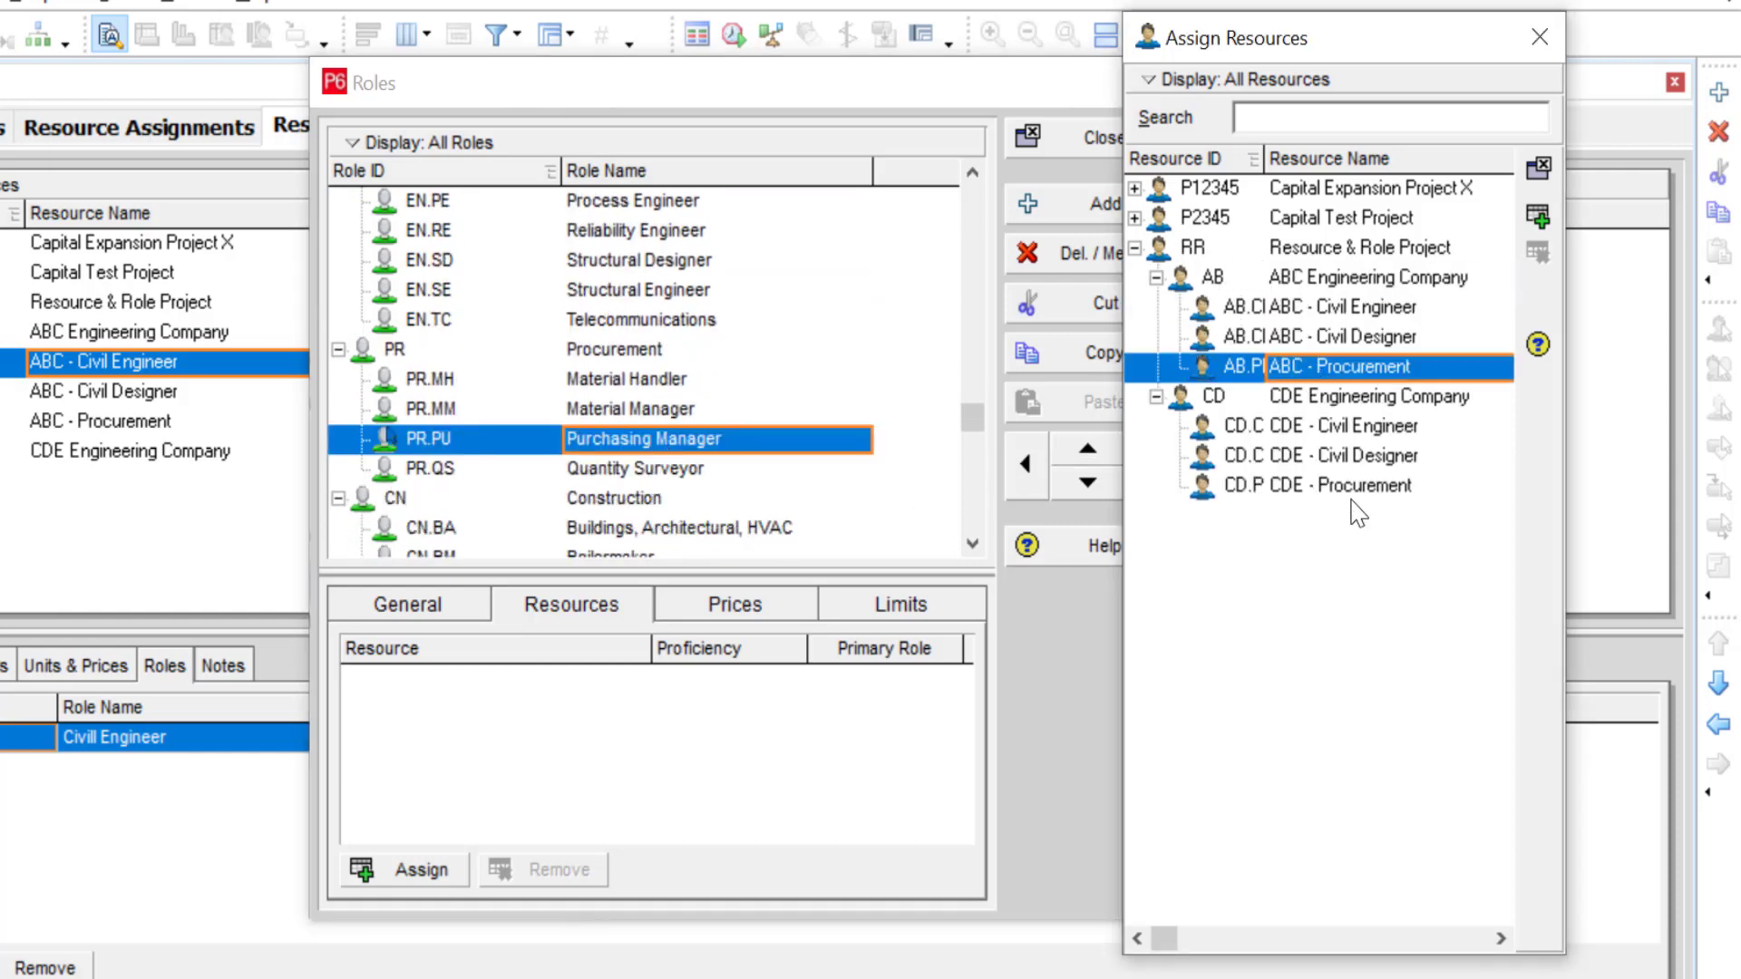
ctrl+click(1325, 486)
click(1537, 216)
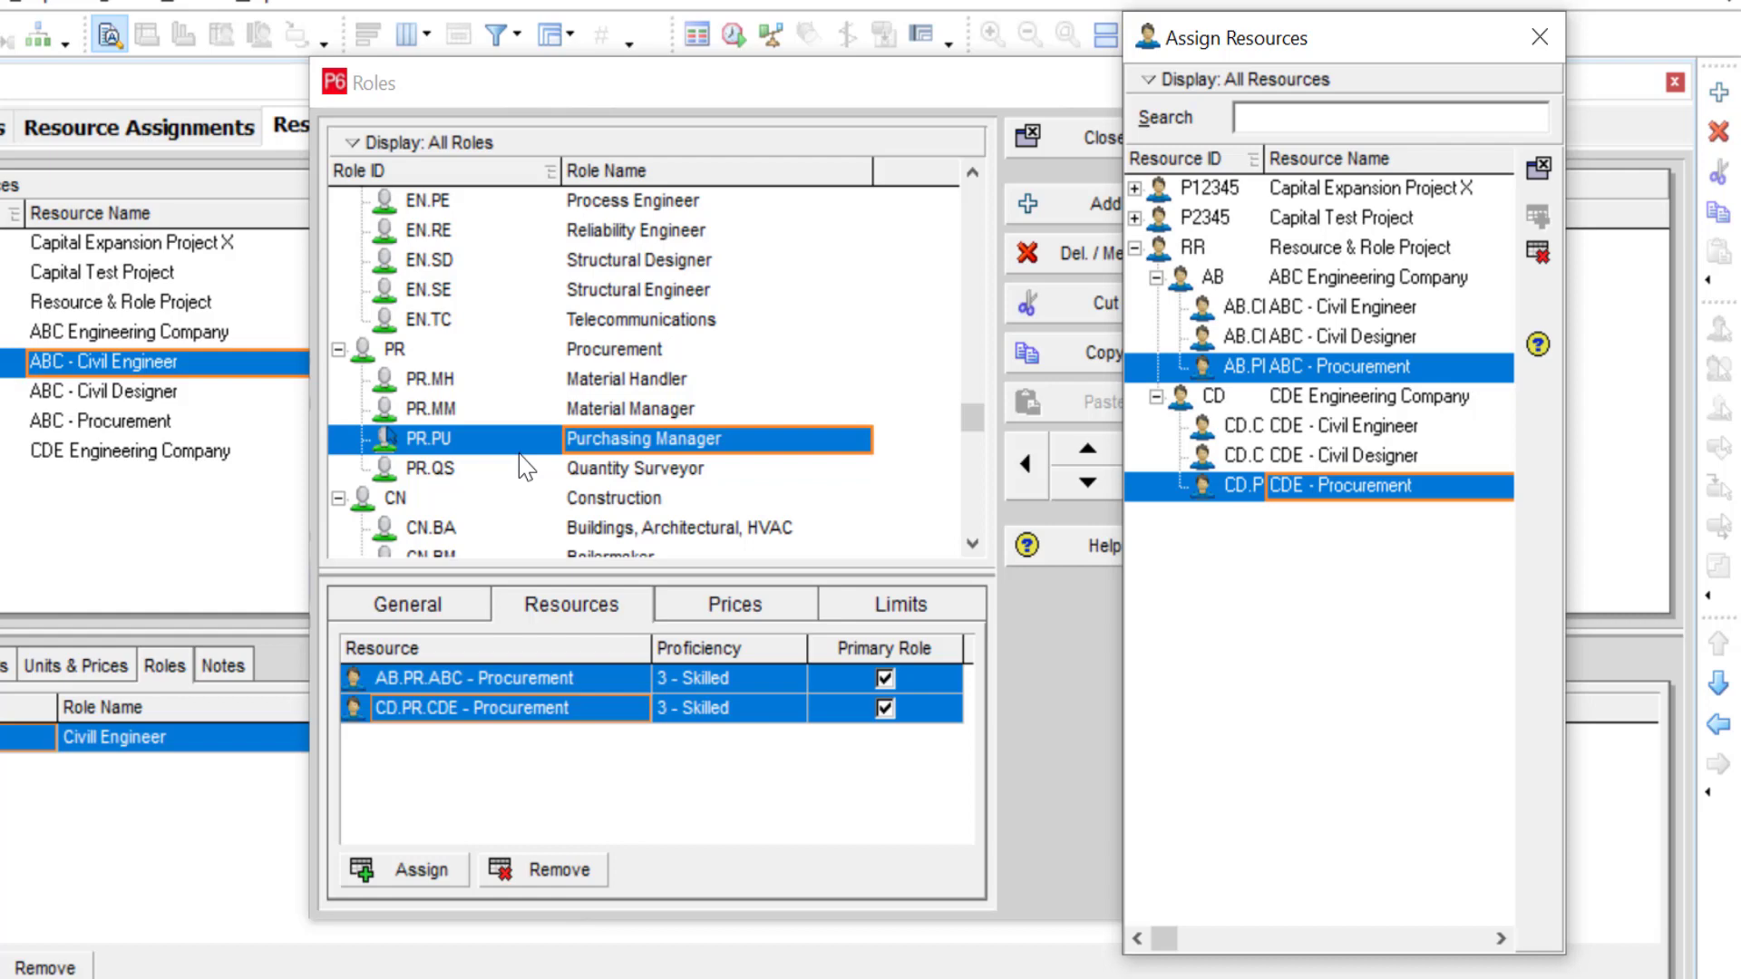
click(1540, 37)
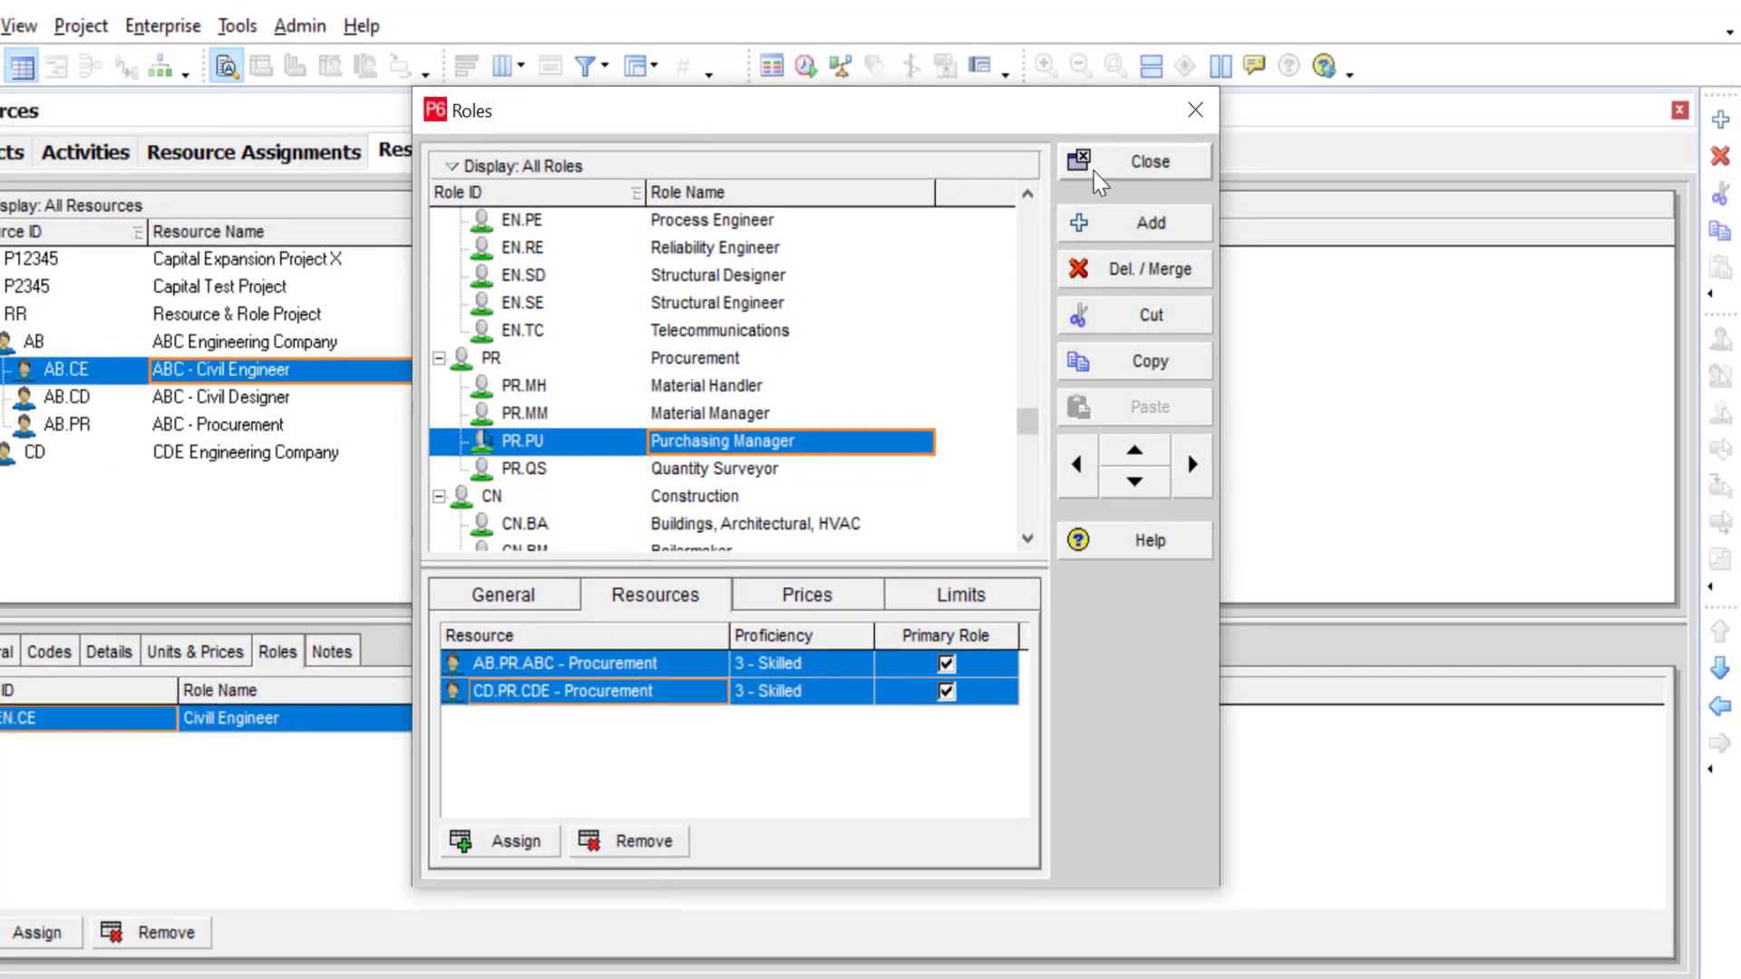
click(1074, 137)
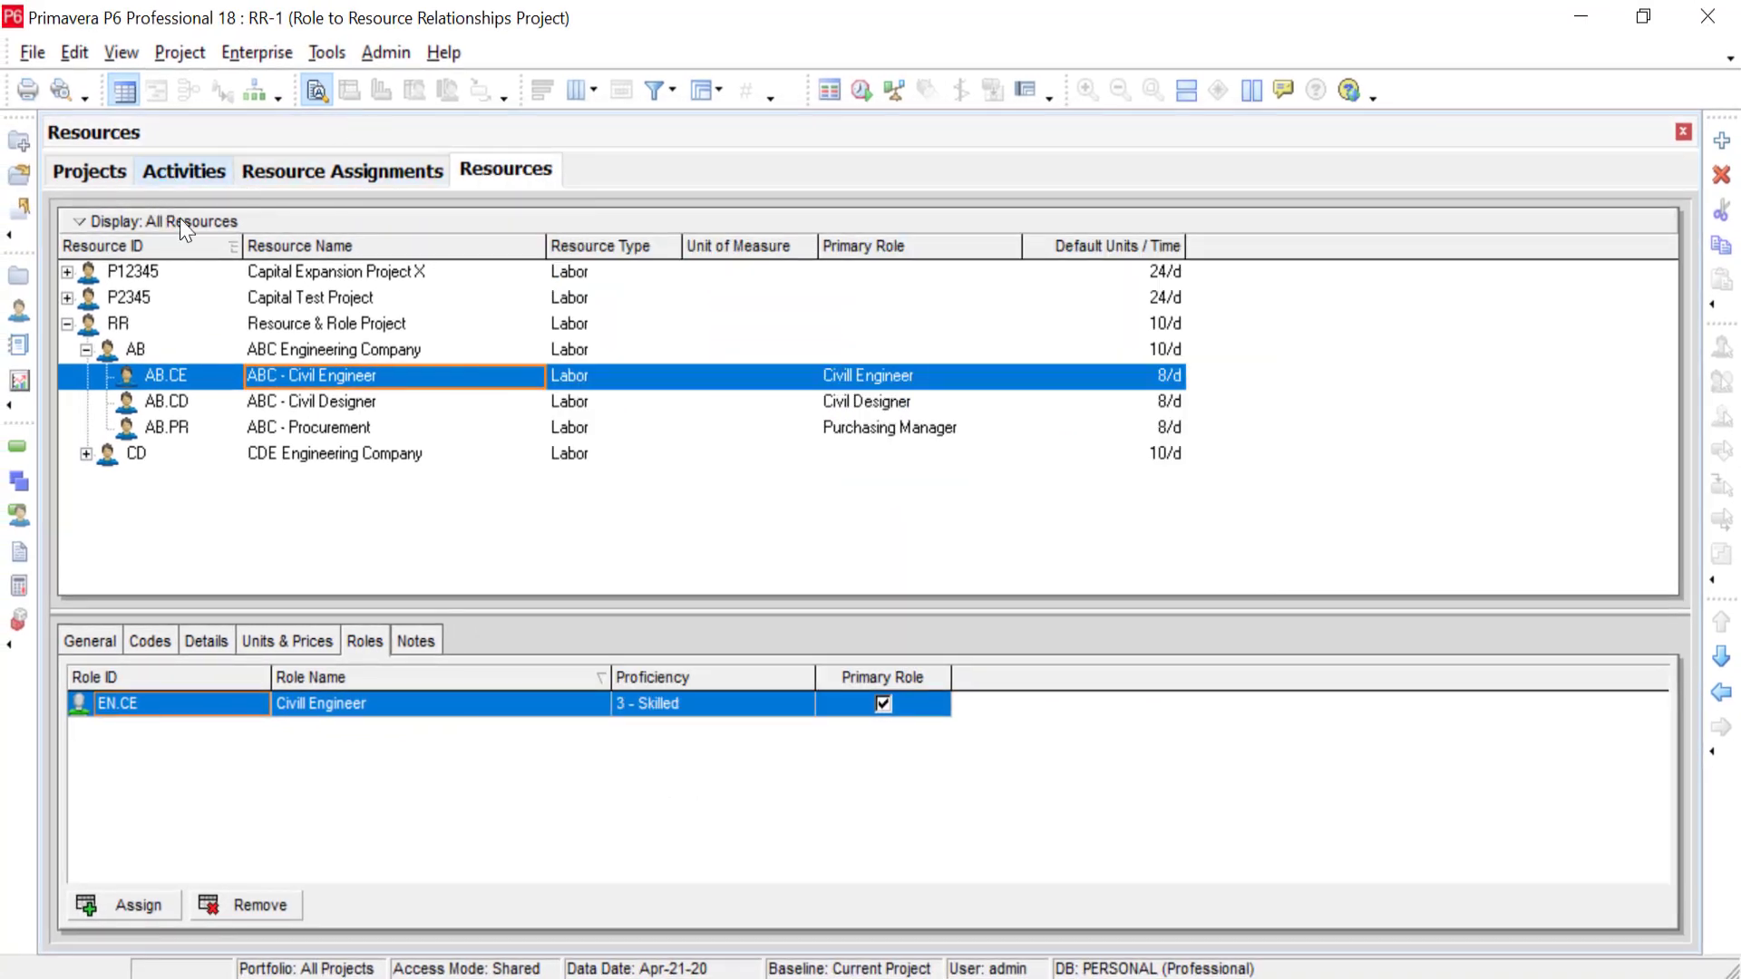
- Assign ABC - Civil Engineer by role to the Engineer activity (A1050) and widen the activity table's Resources column to fit the name
click(184, 170)
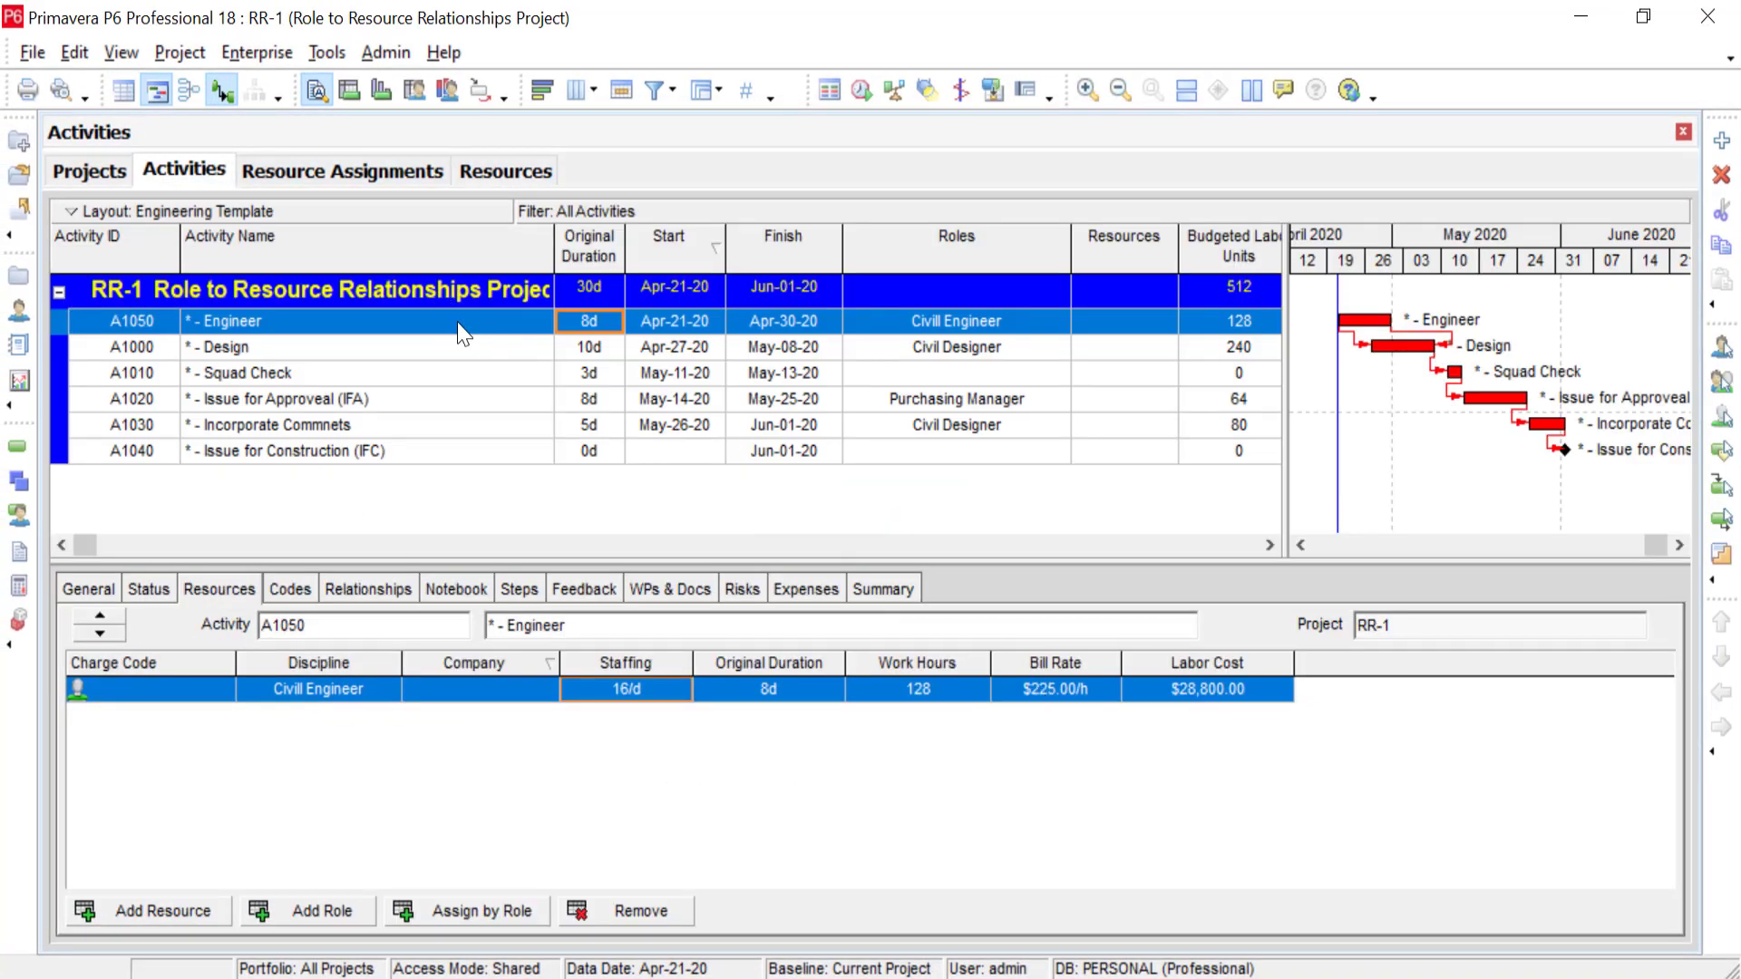
click(432, 350)
click(422, 321)
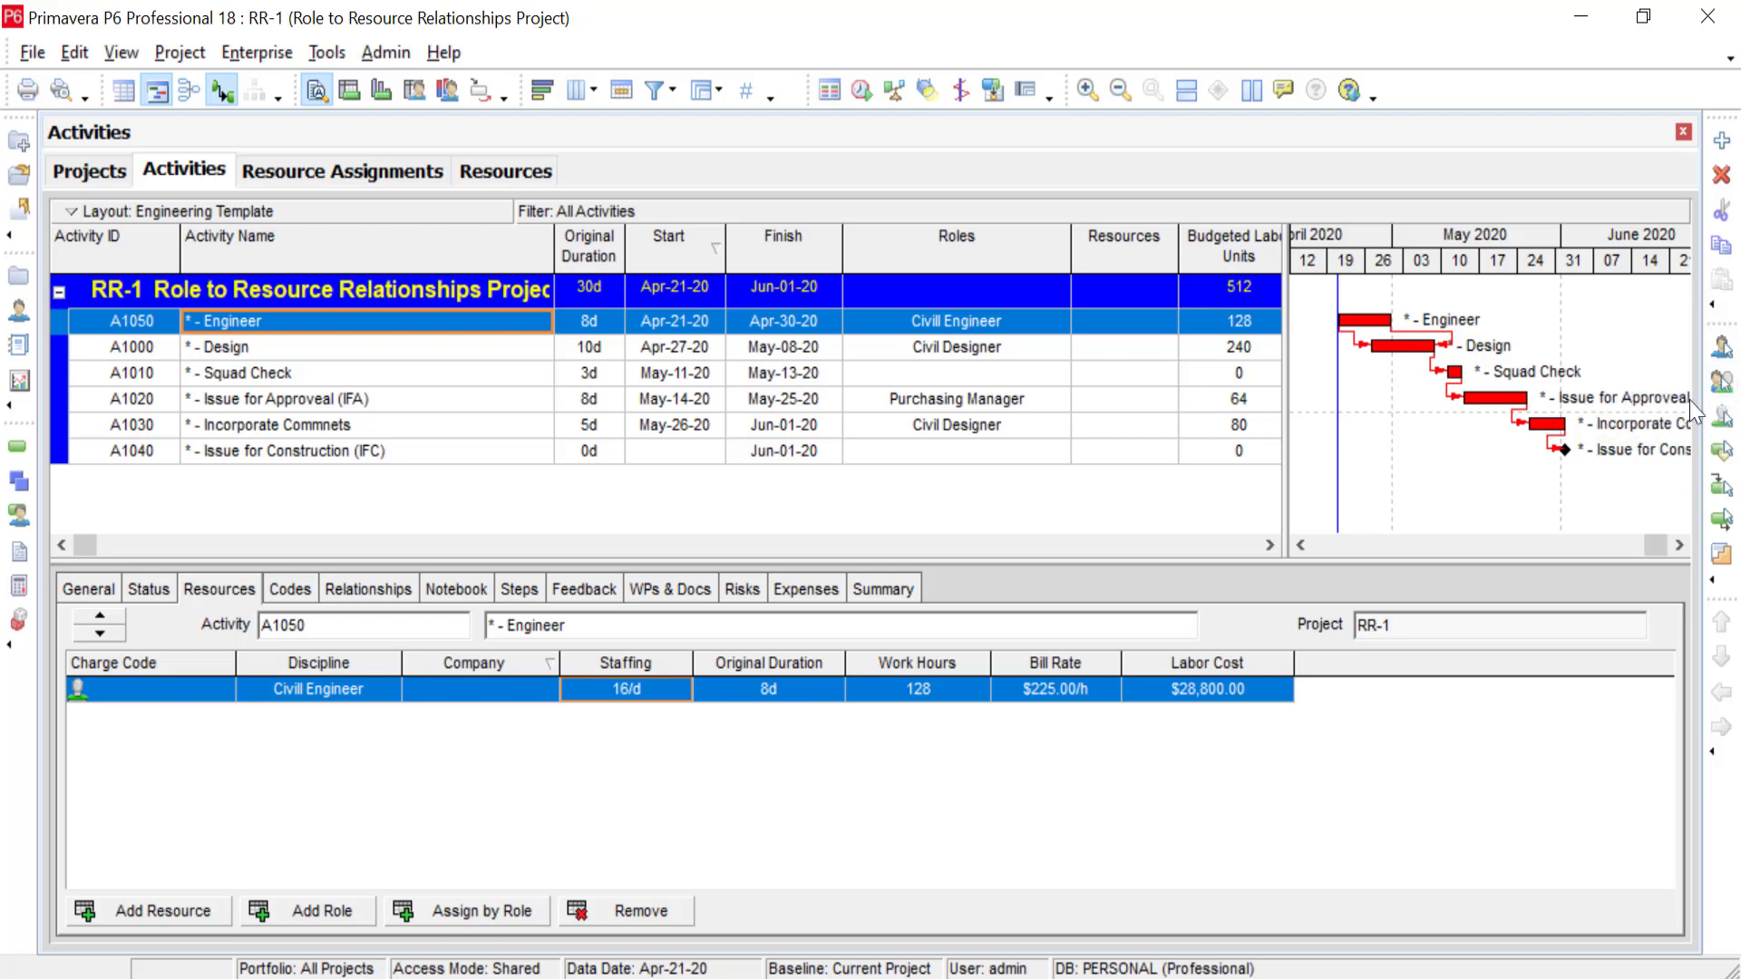
click(1722, 379)
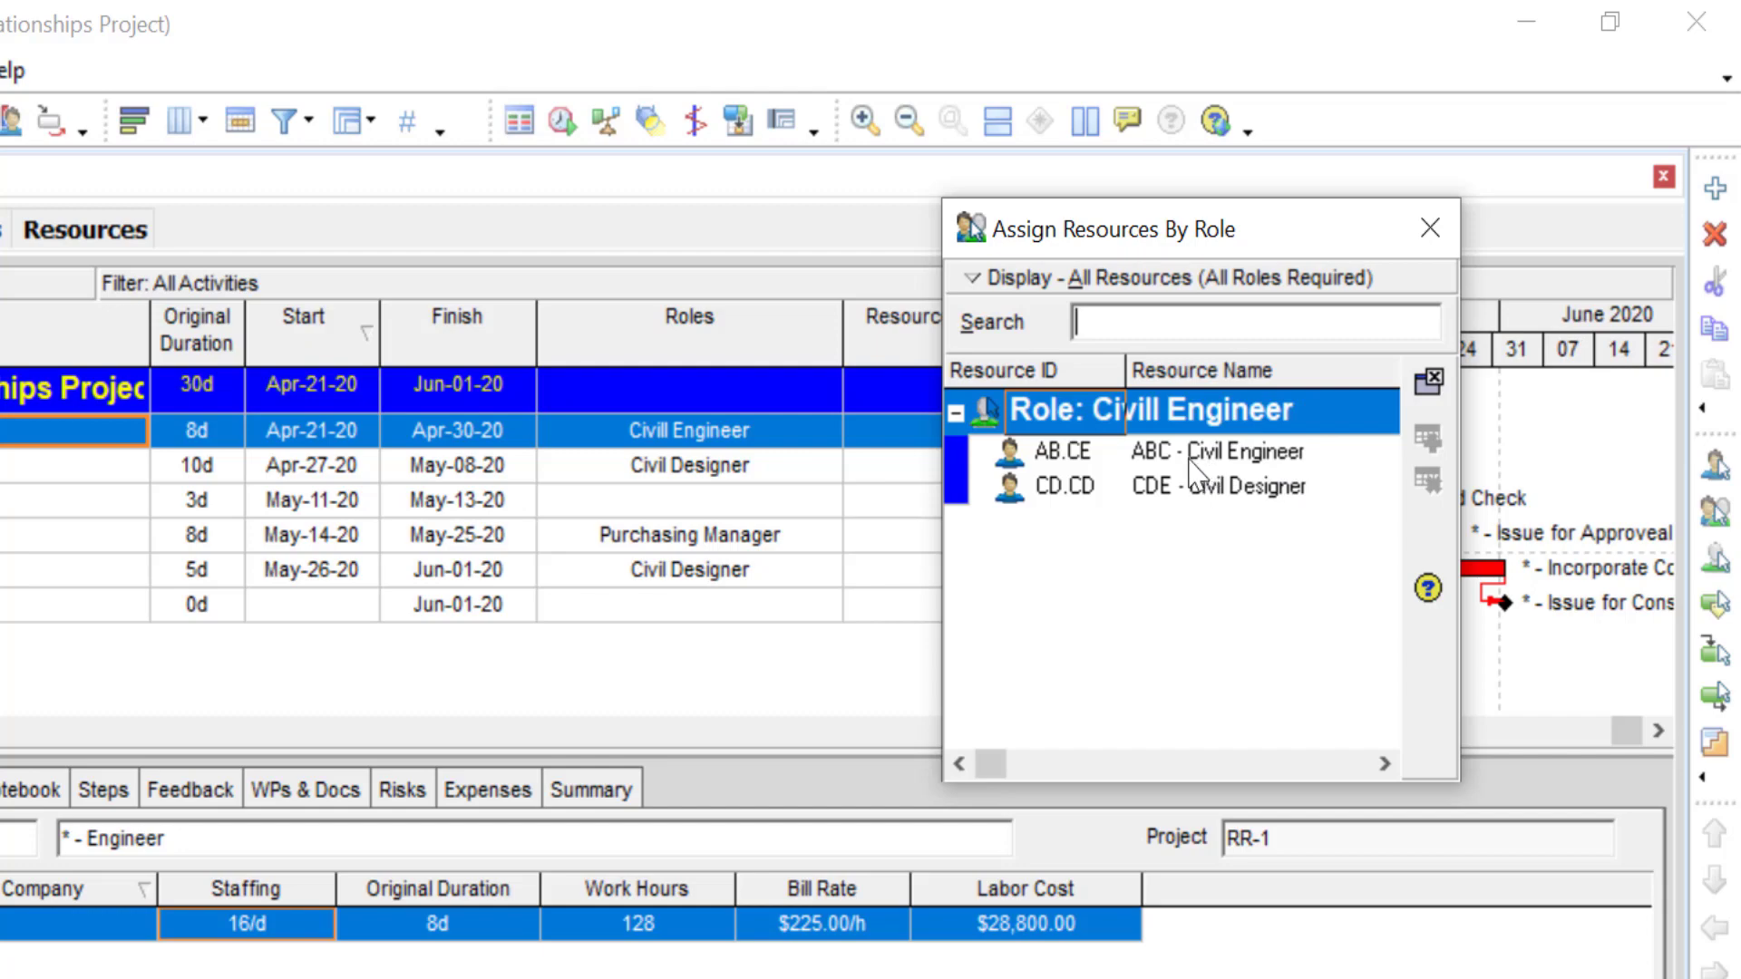
drag(1238, 230, 1522, 234)
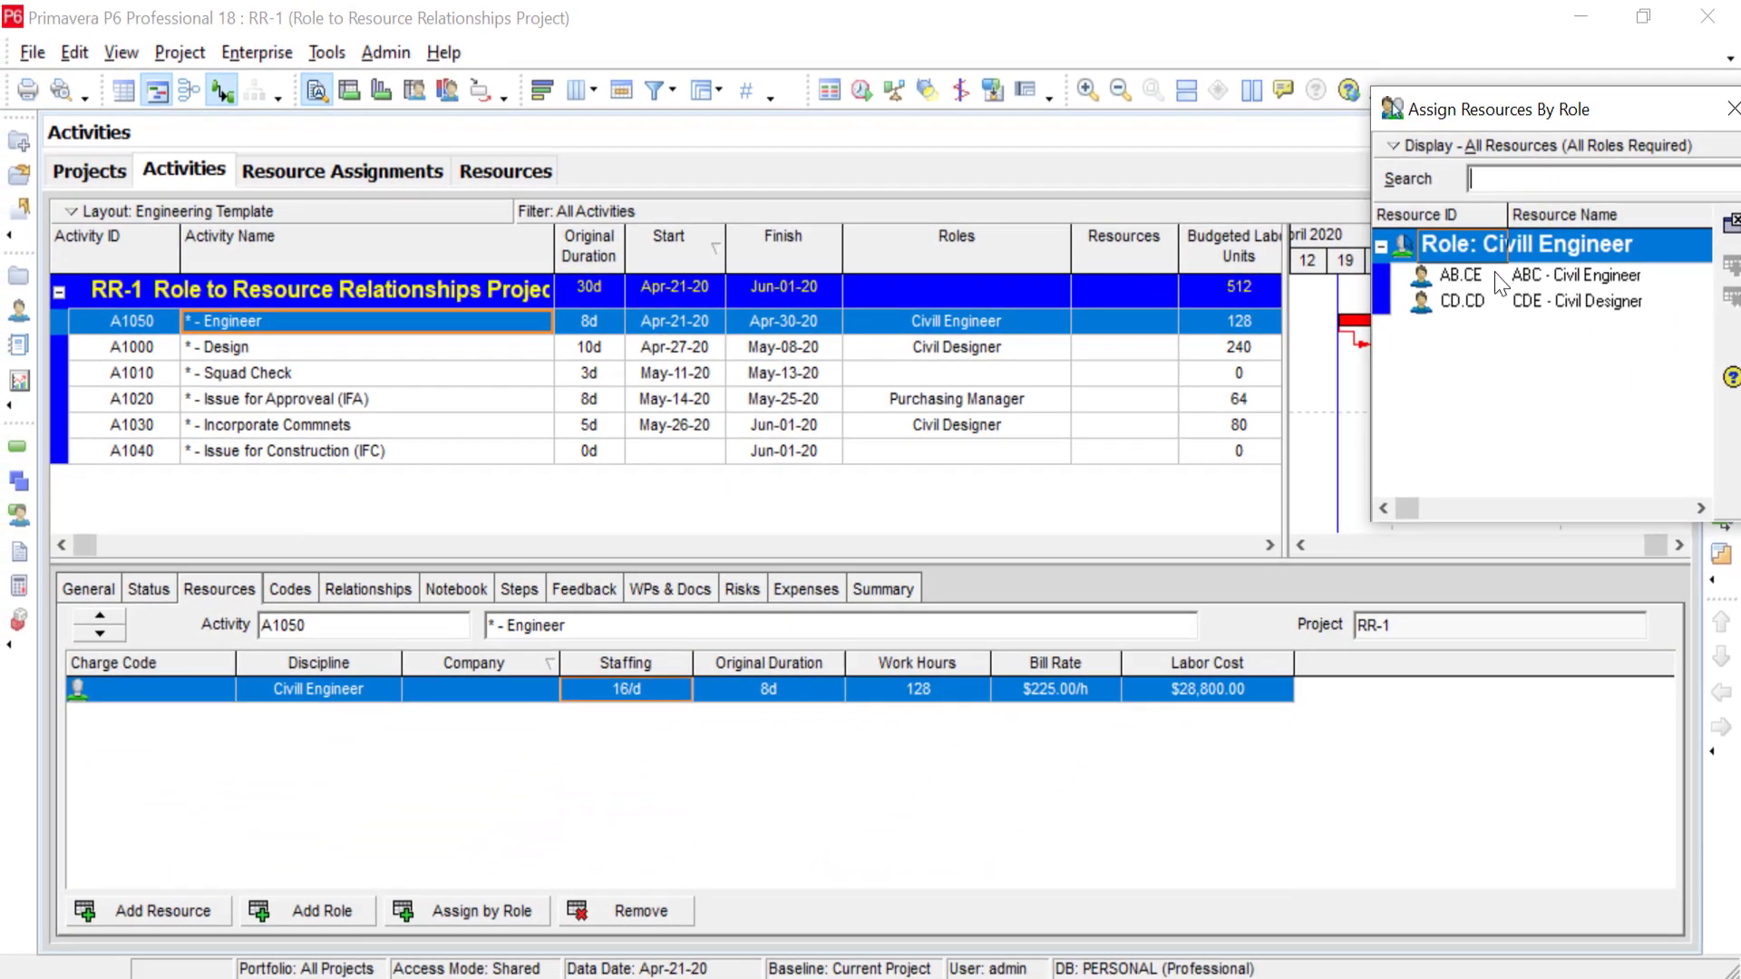
double_click(1495, 274)
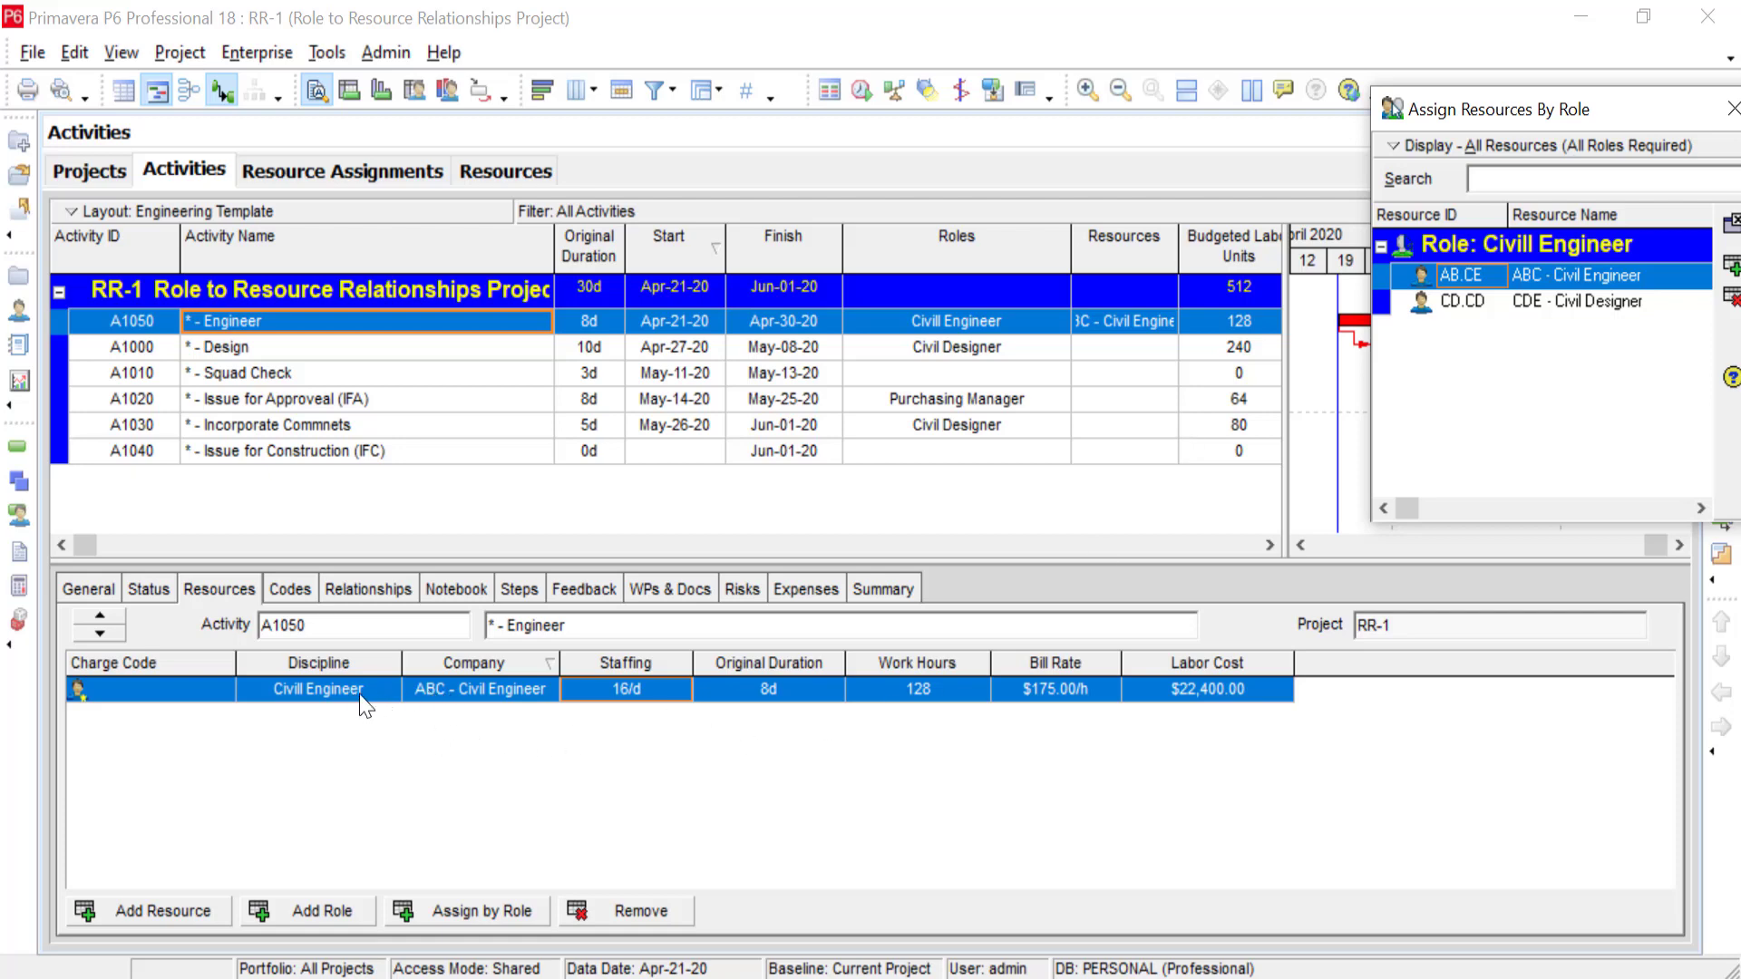
drag(1637, 112, 1442, 90)
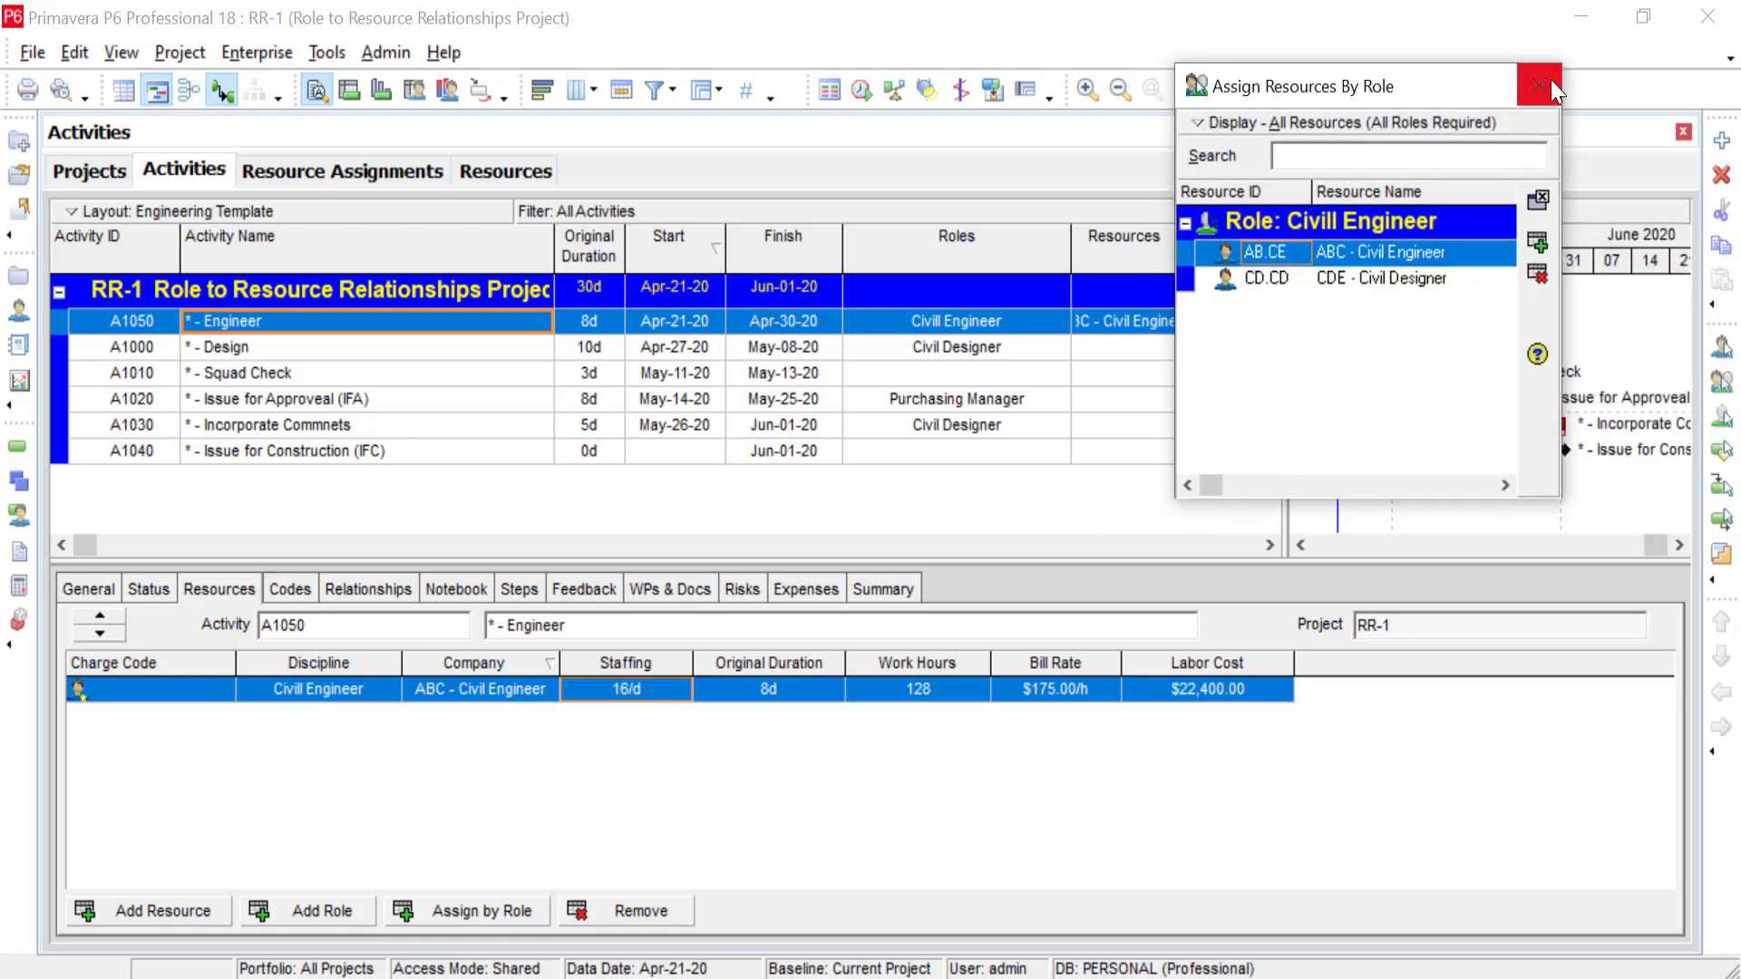
click(1540, 87)
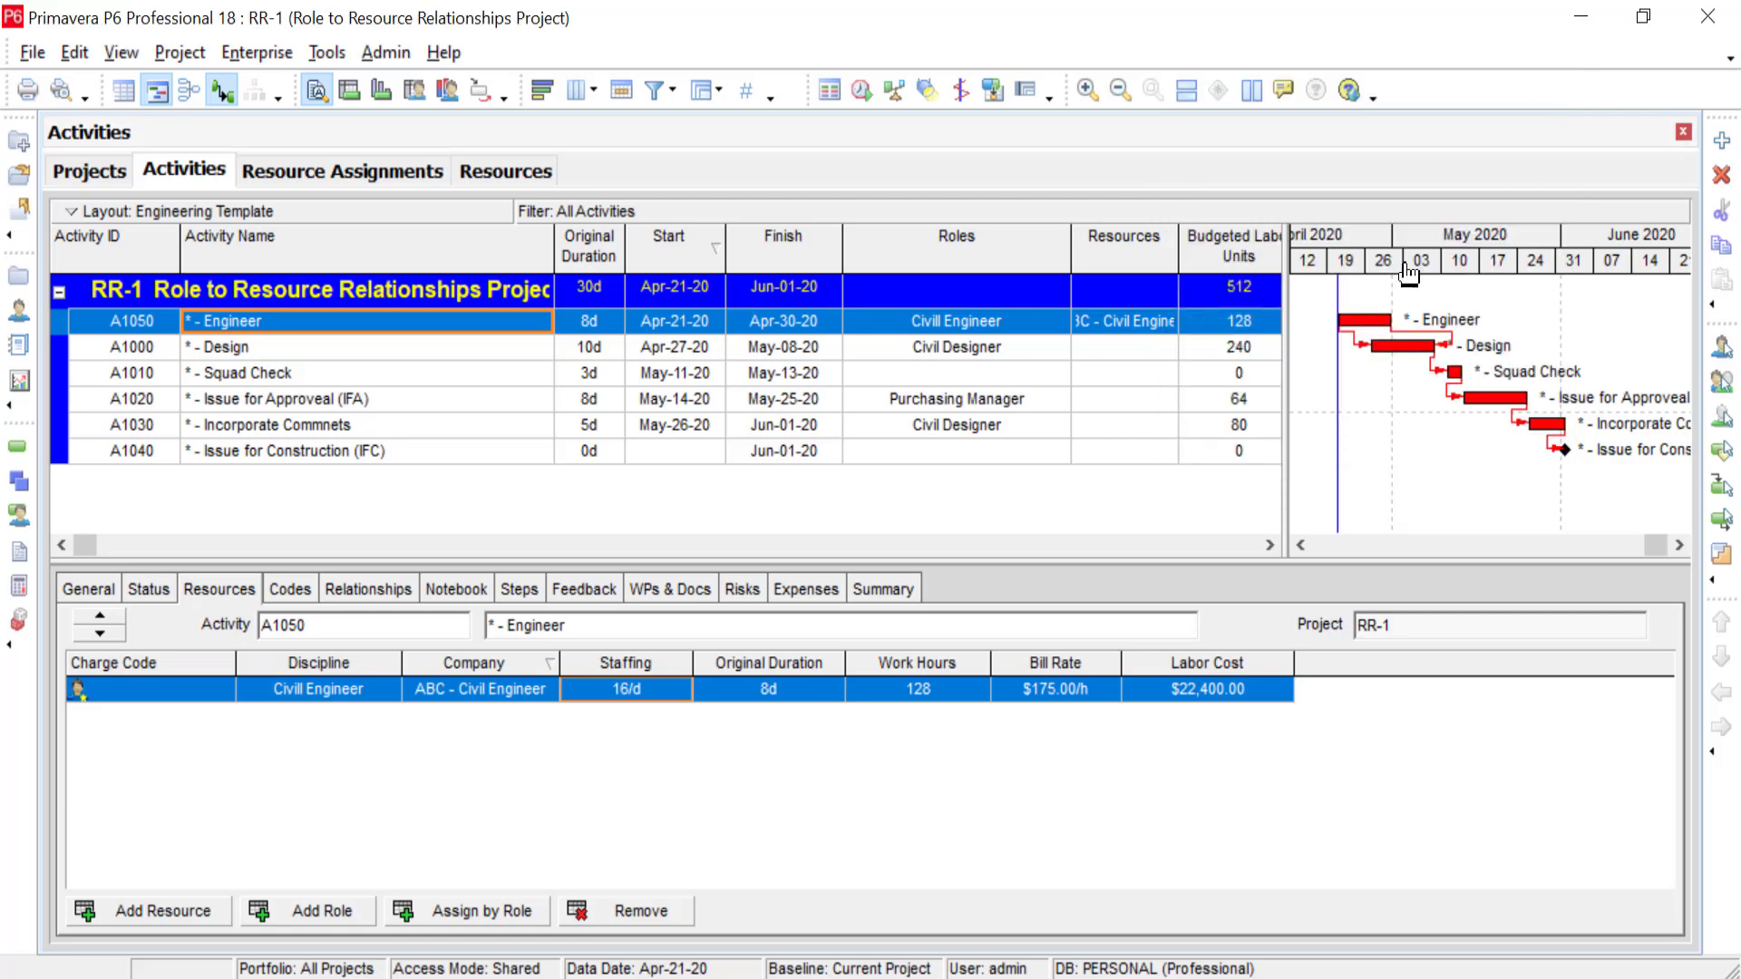
drag(1178, 249, 1215, 249)
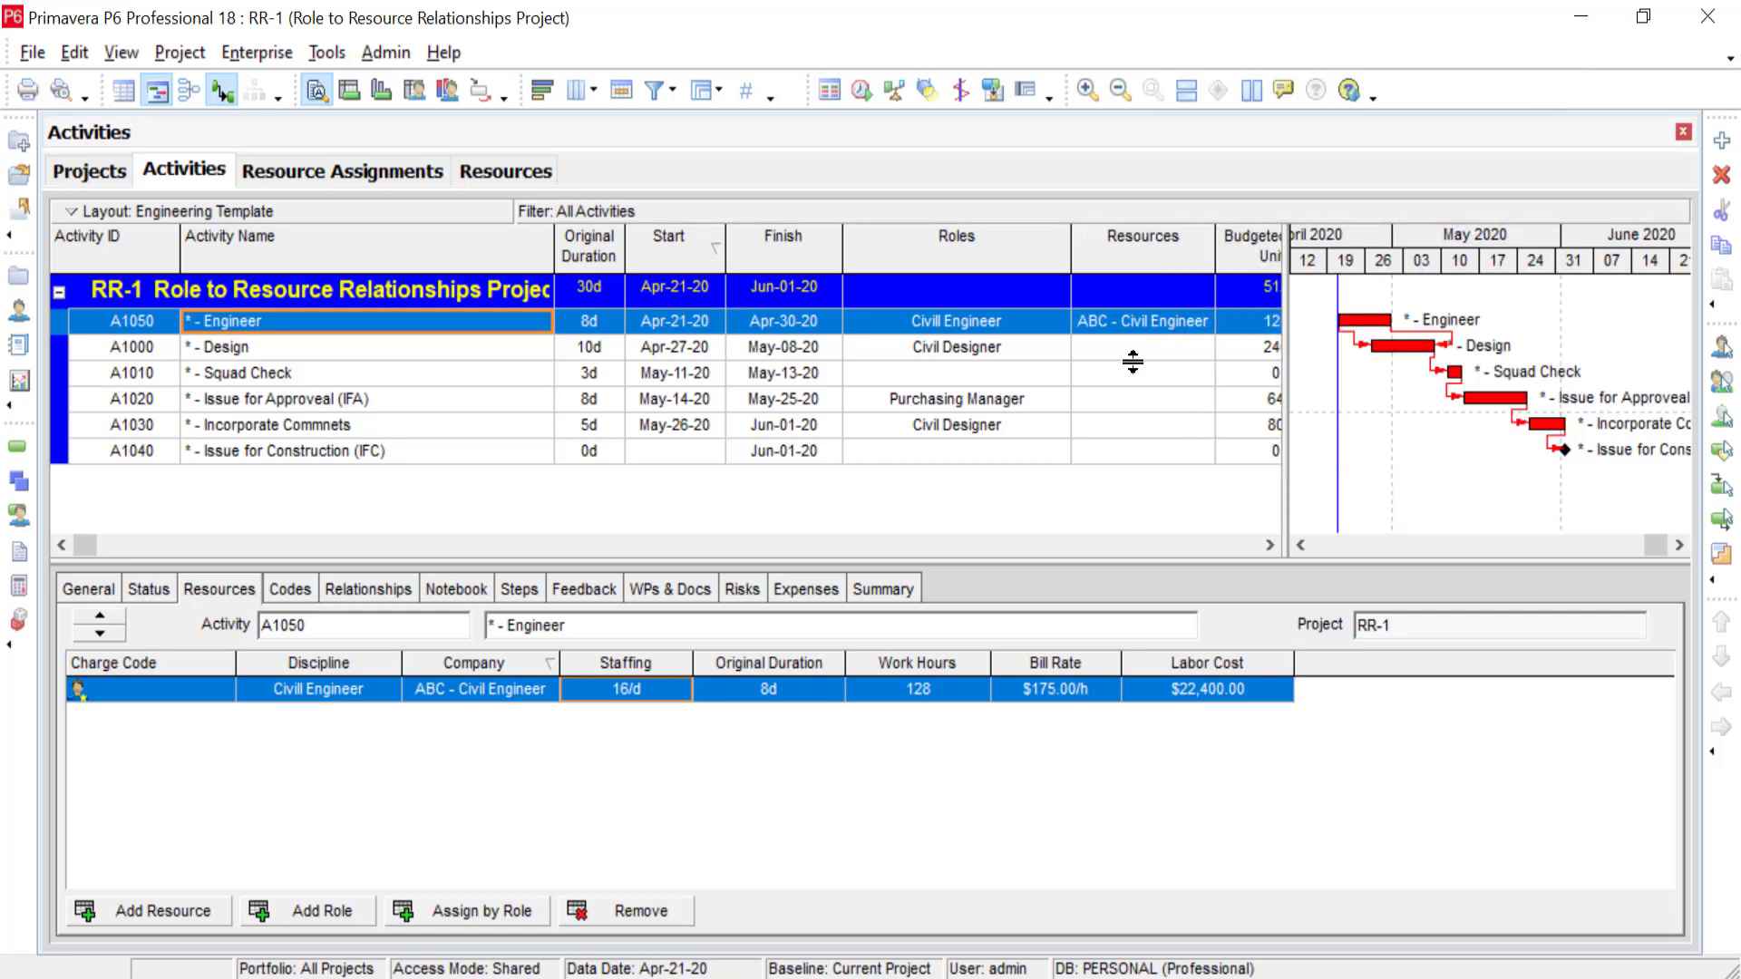
- Add the CDE - Civil Designer resource directly to the Design activity (A1000) from the full resource list
double_click(1133, 354)
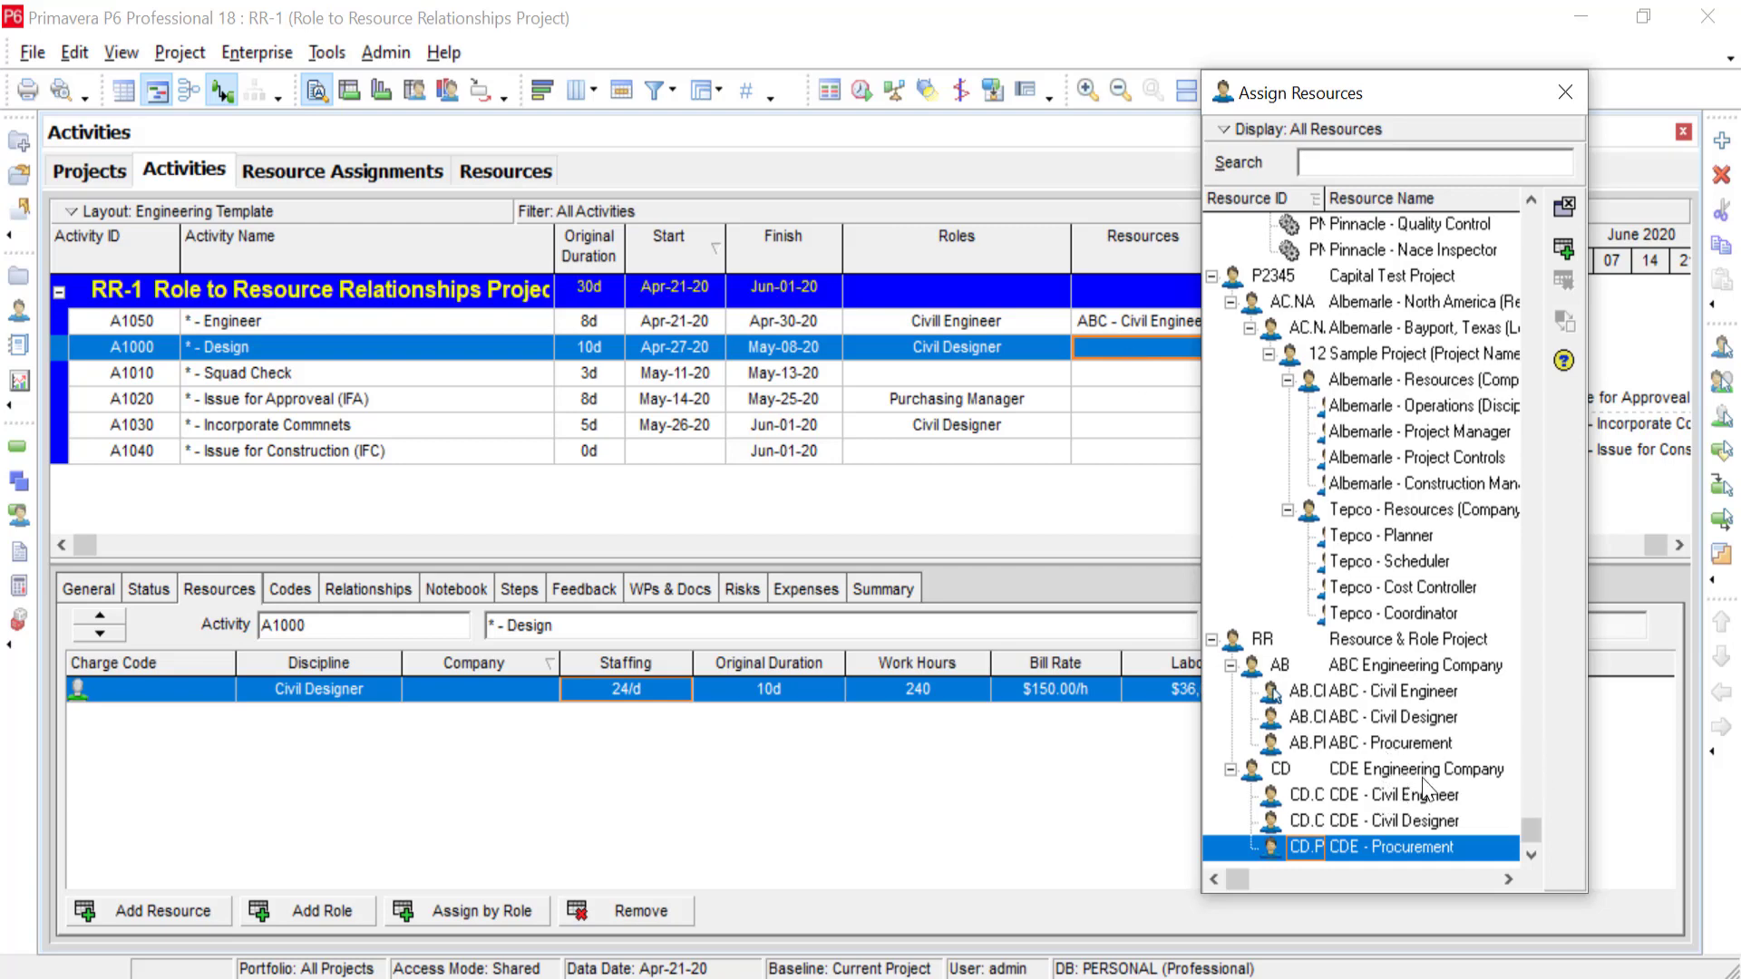
double_click(1380, 822)
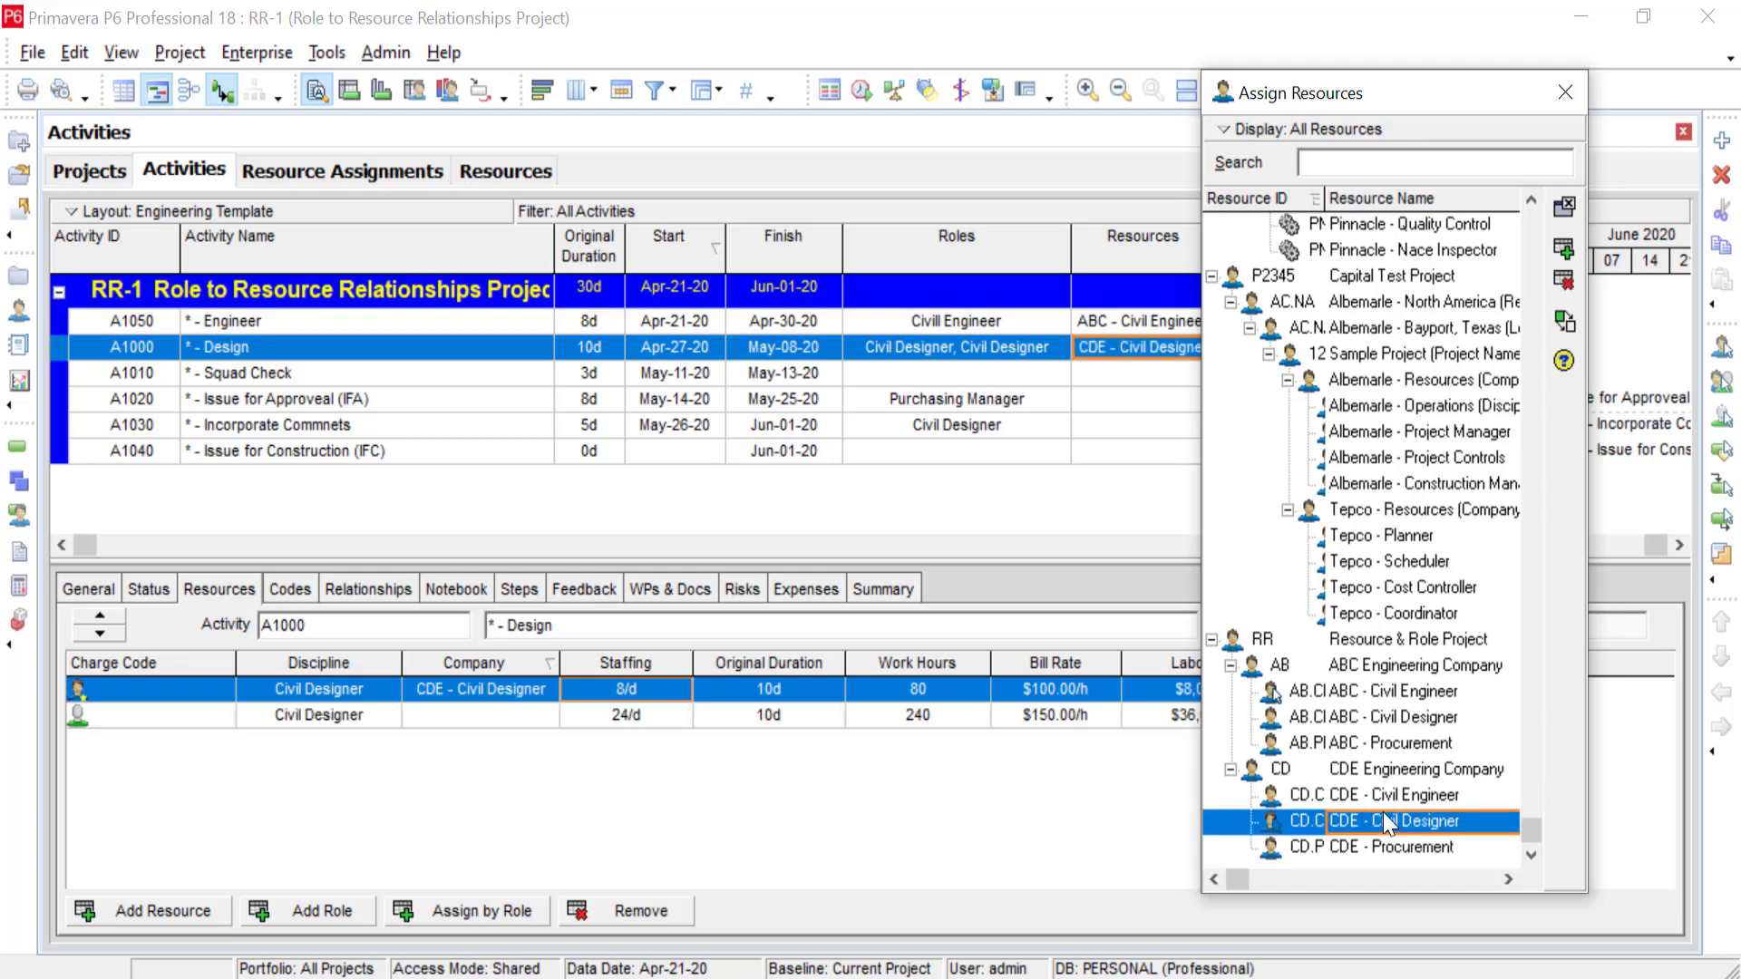
click(1563, 94)
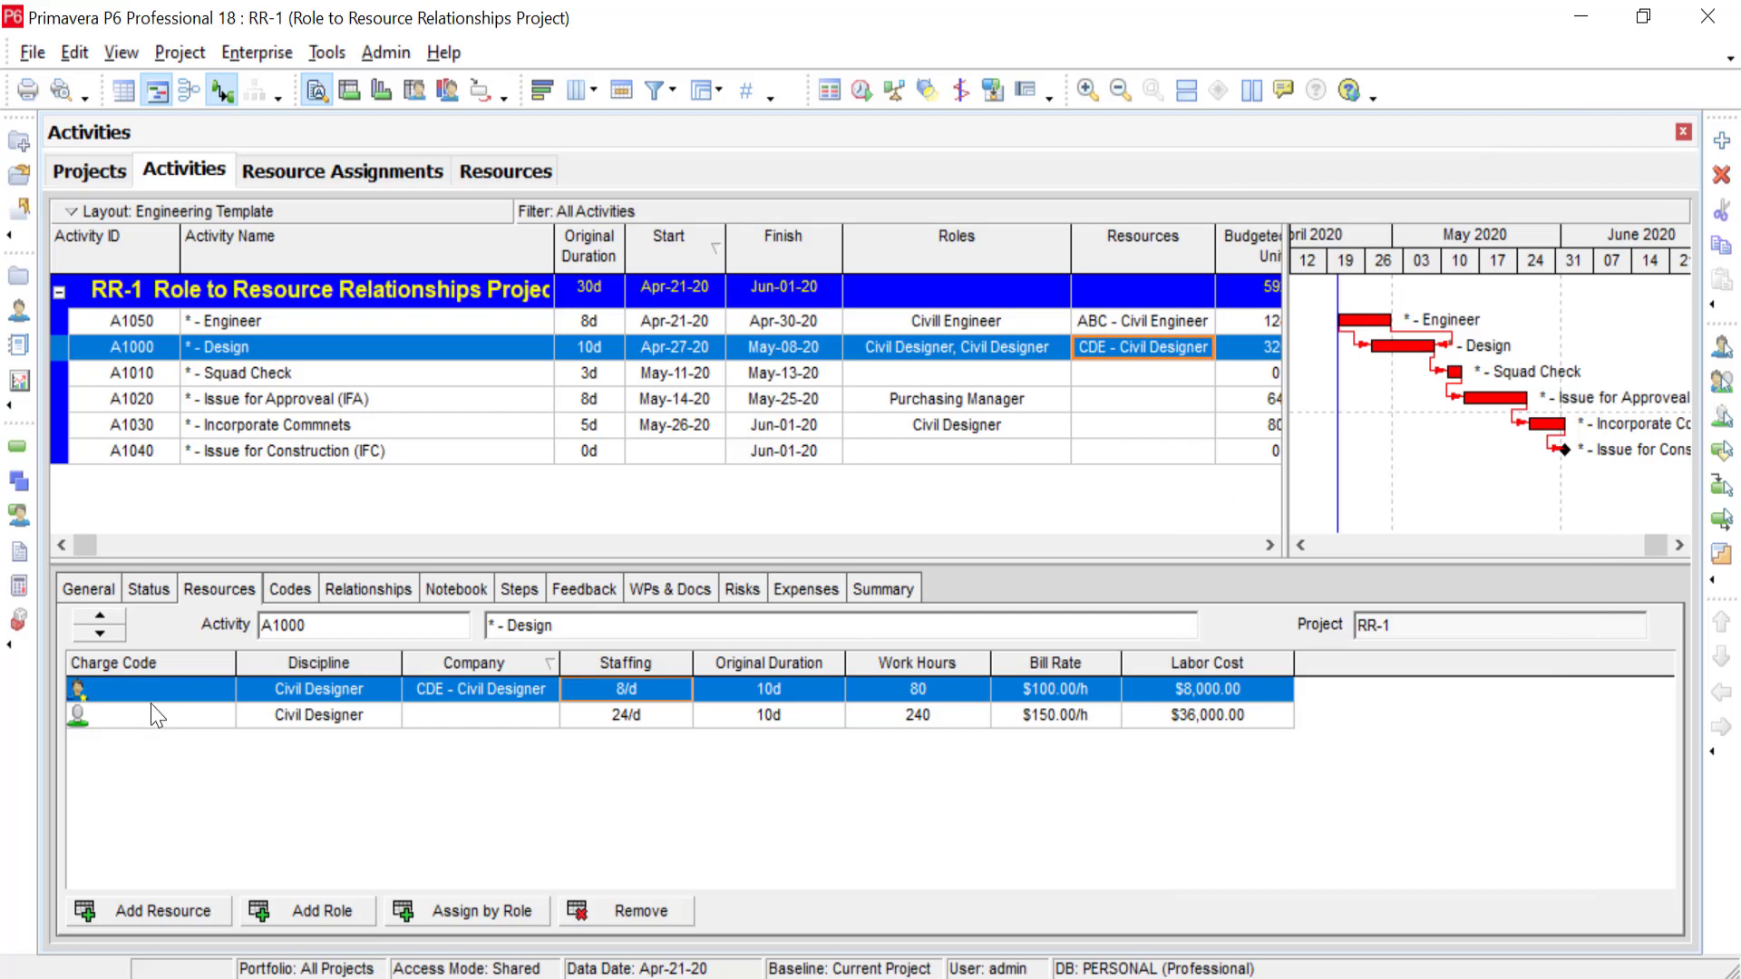
- Remove the CDE - Civil Designer assignment from the Design activity, keeping its Civil Designer role assignment
click(138, 724)
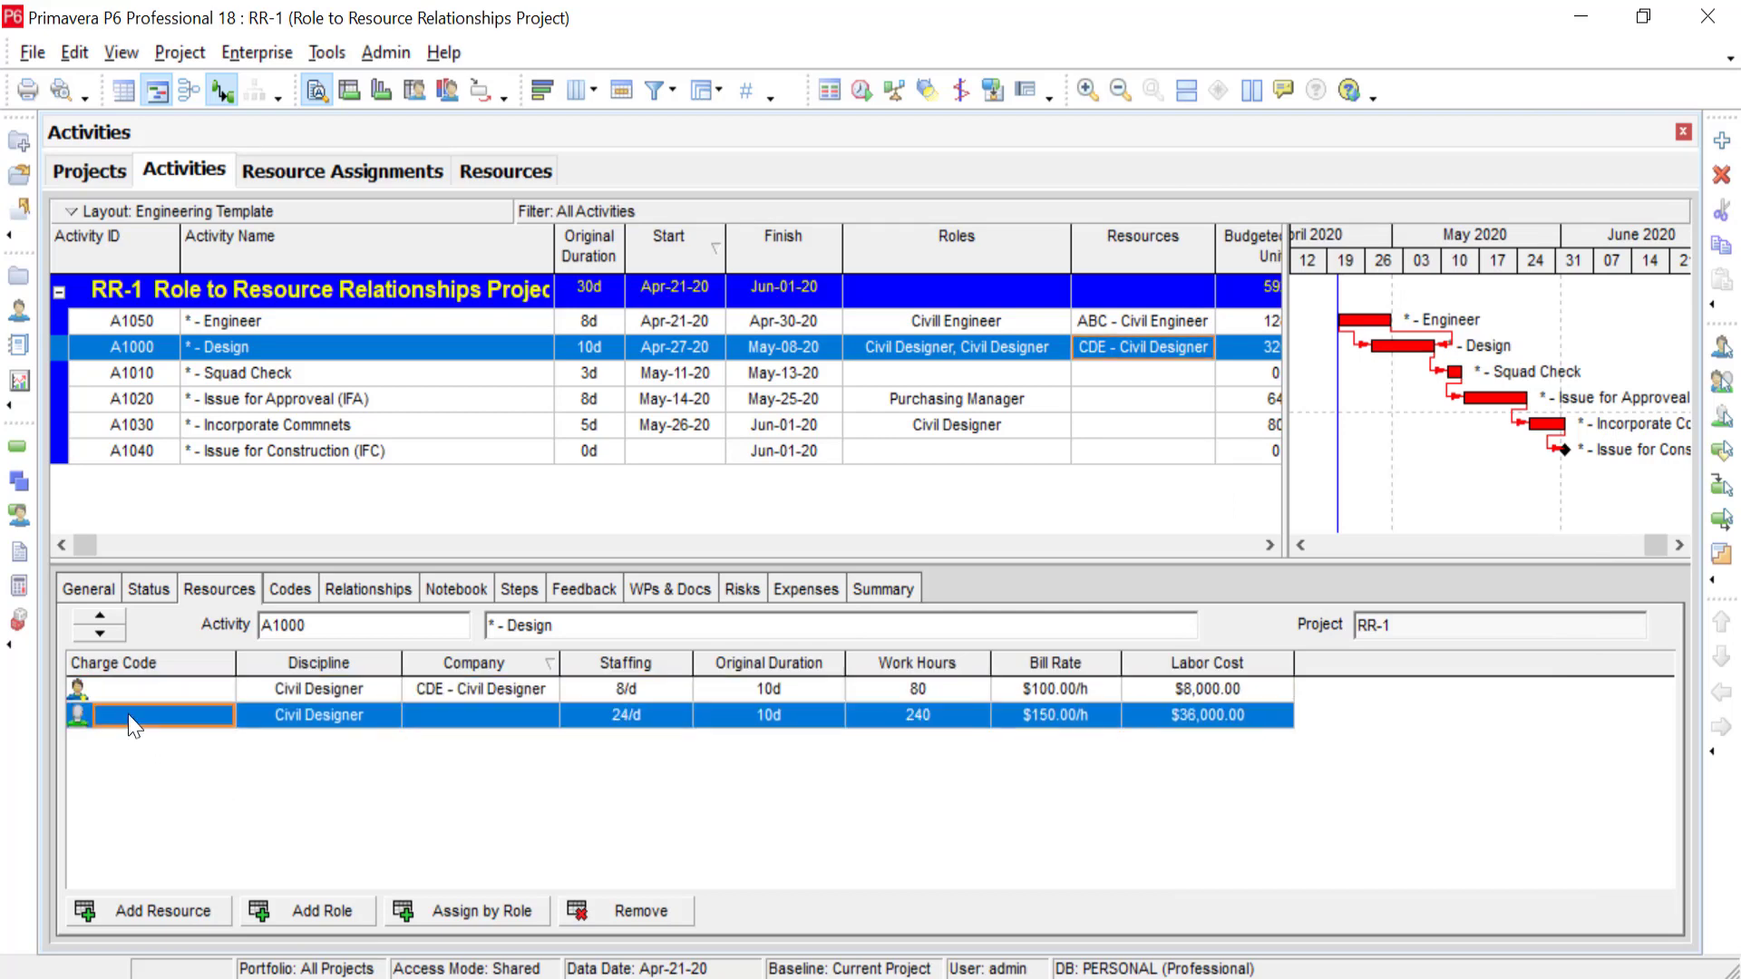
click(144, 692)
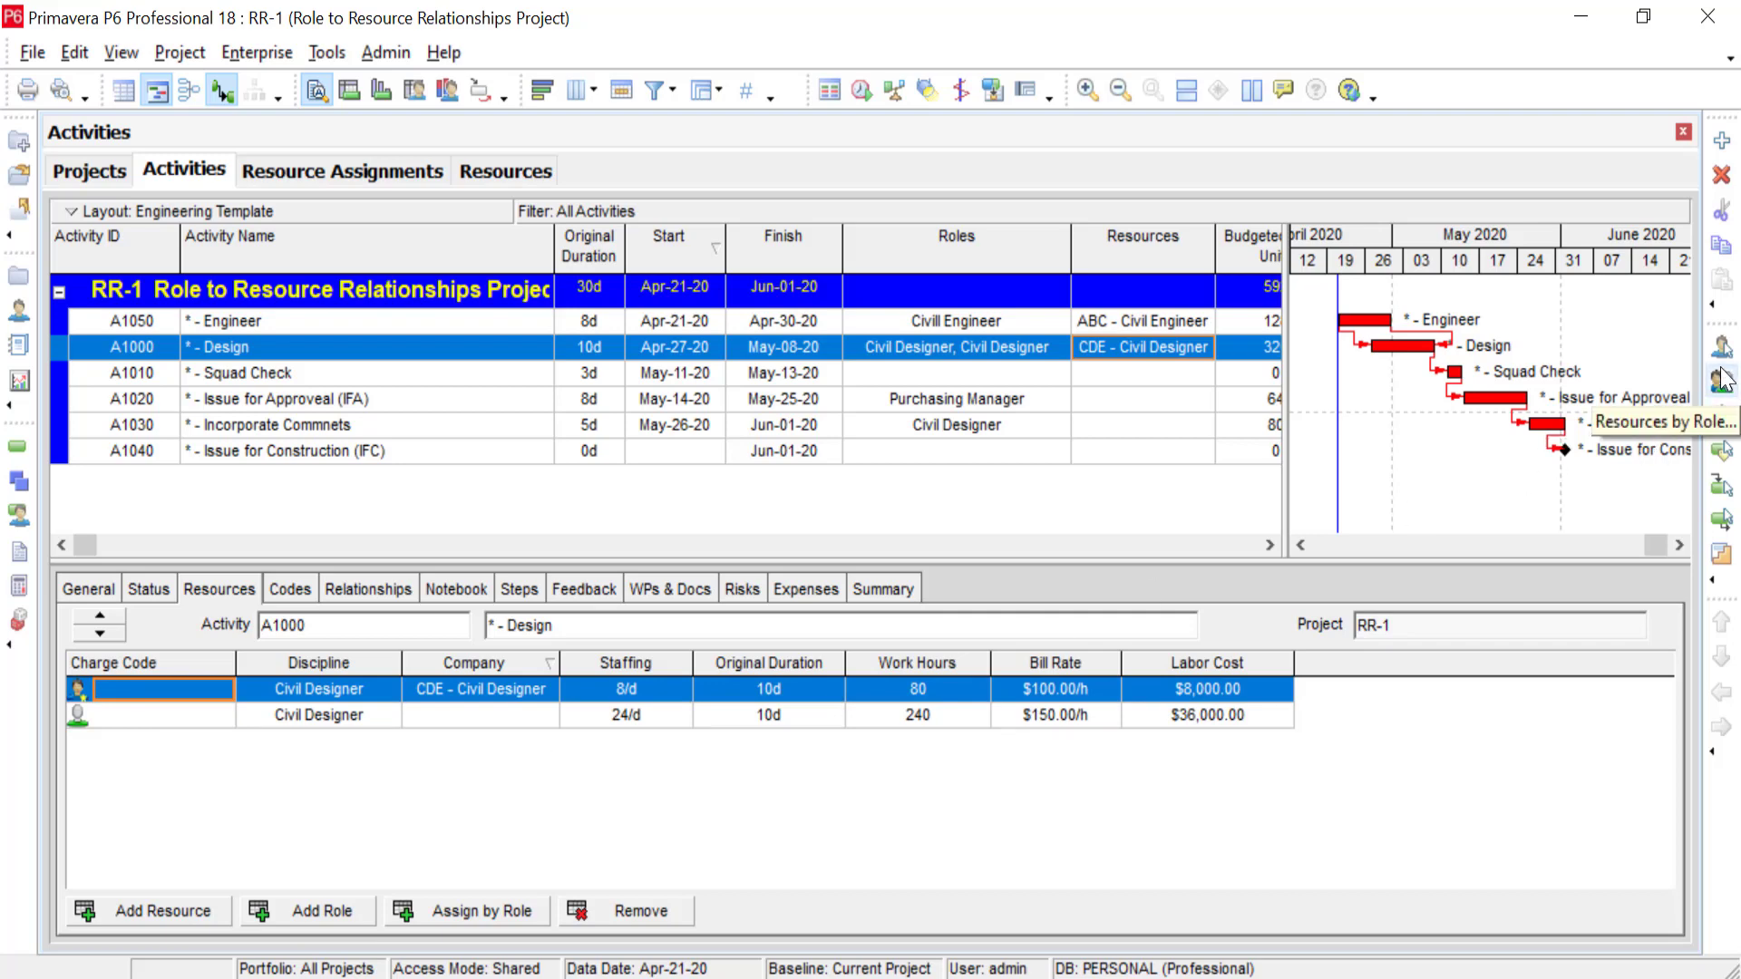
click(364, 696)
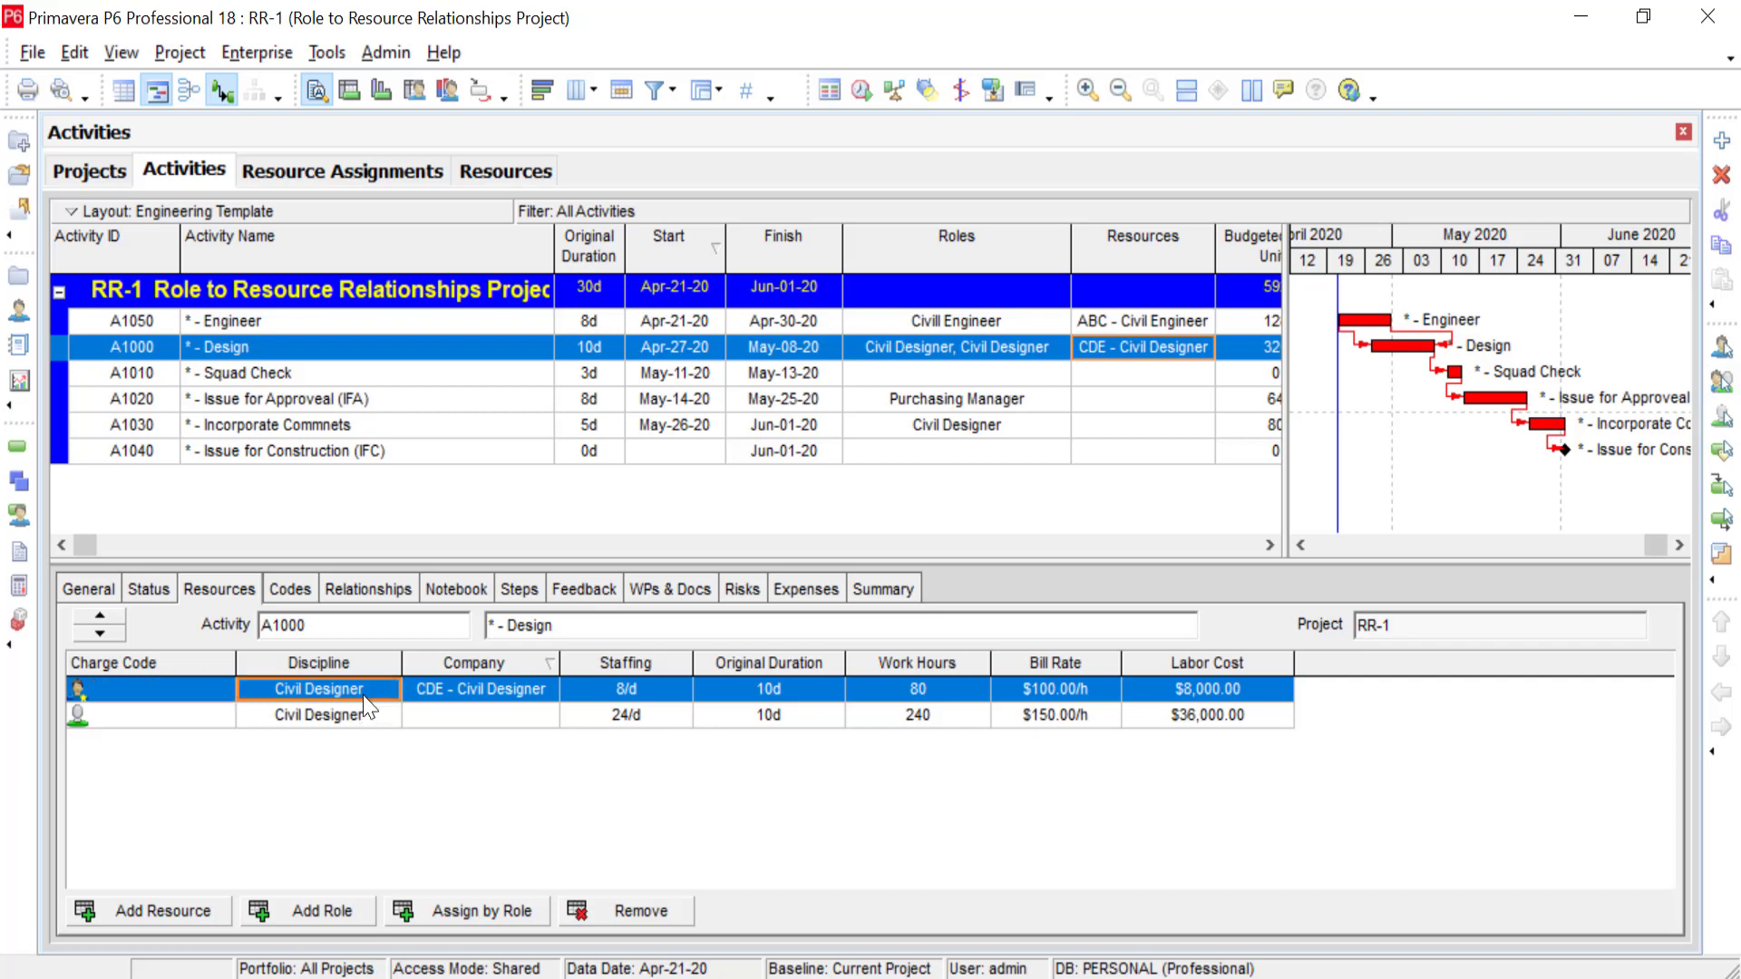
click(626, 910)
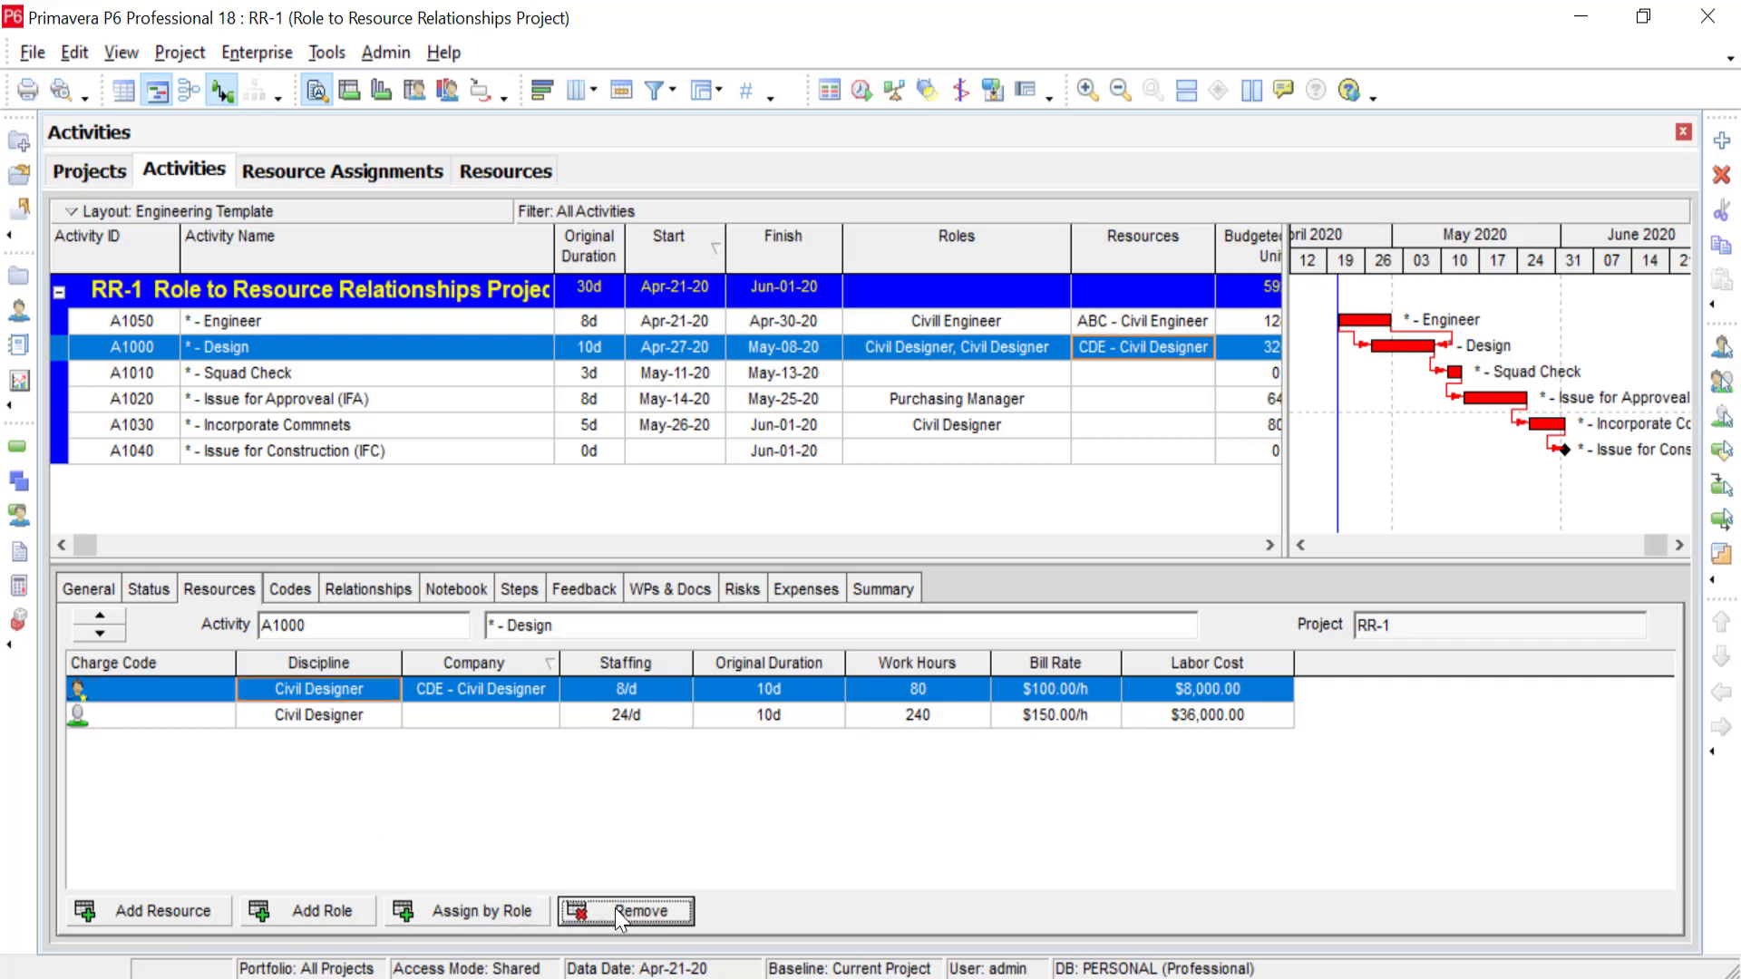
click(827, 568)
click(785, 558)
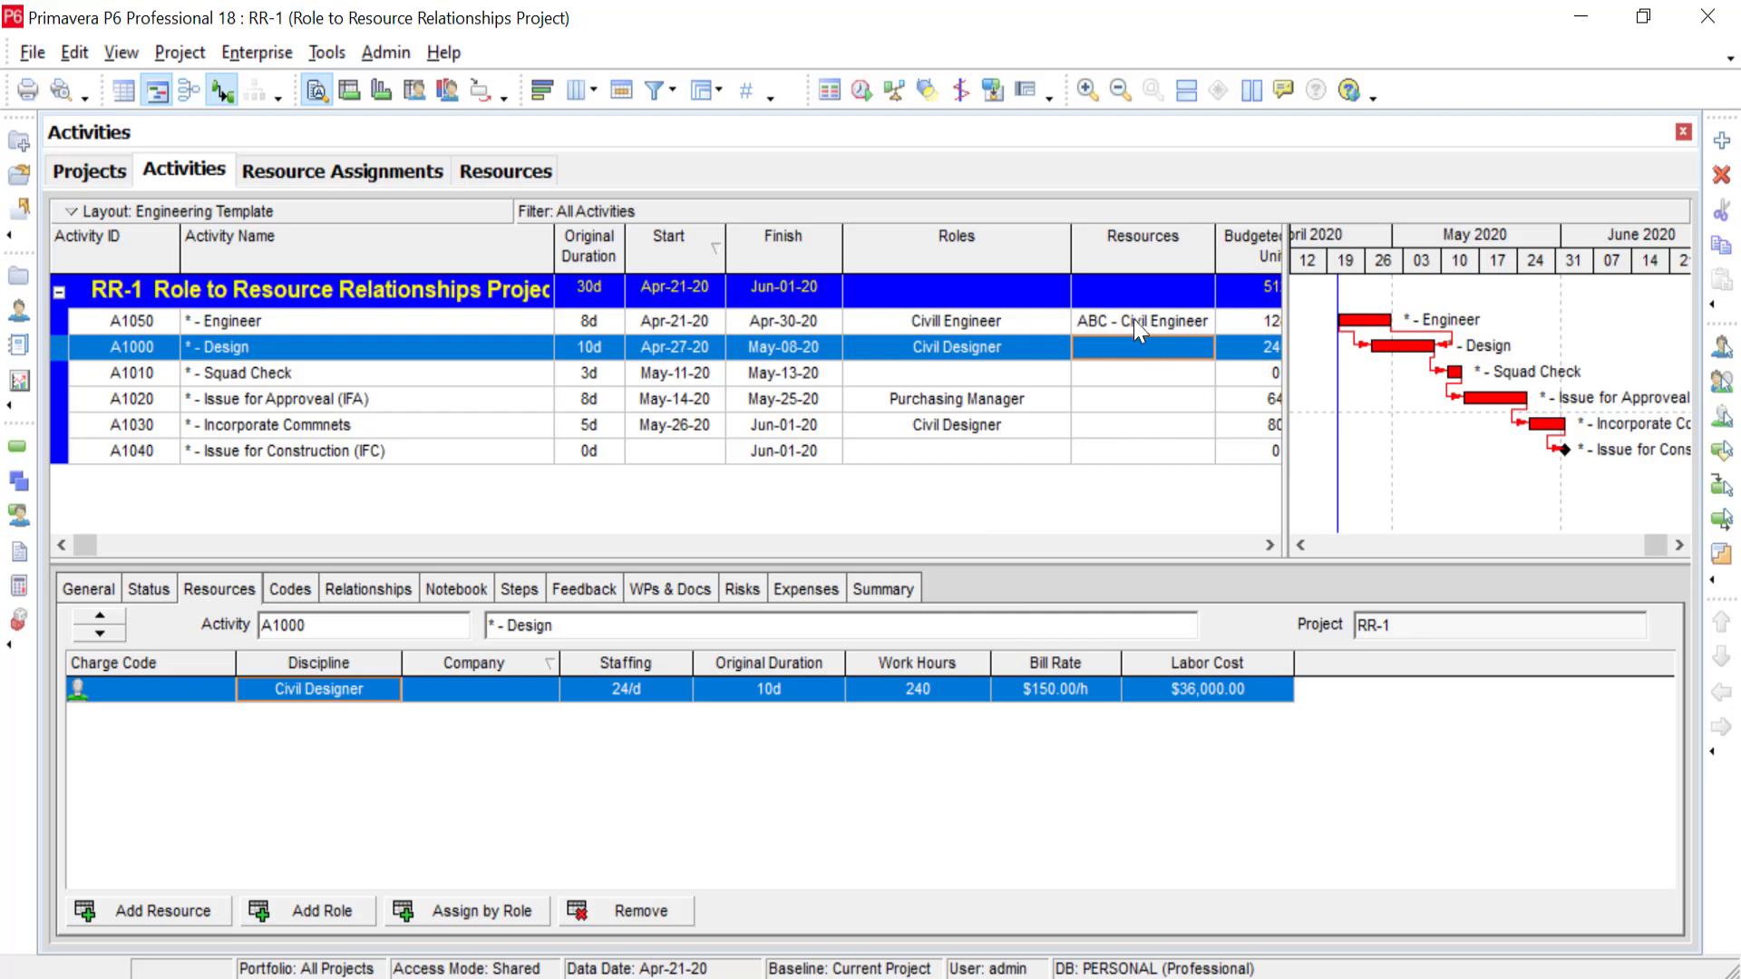
- Try to fill the Engineer activity's resource down to the Design, Issue for Approveal (IFA) and Incorporate Commnets activities
click(1104, 326)
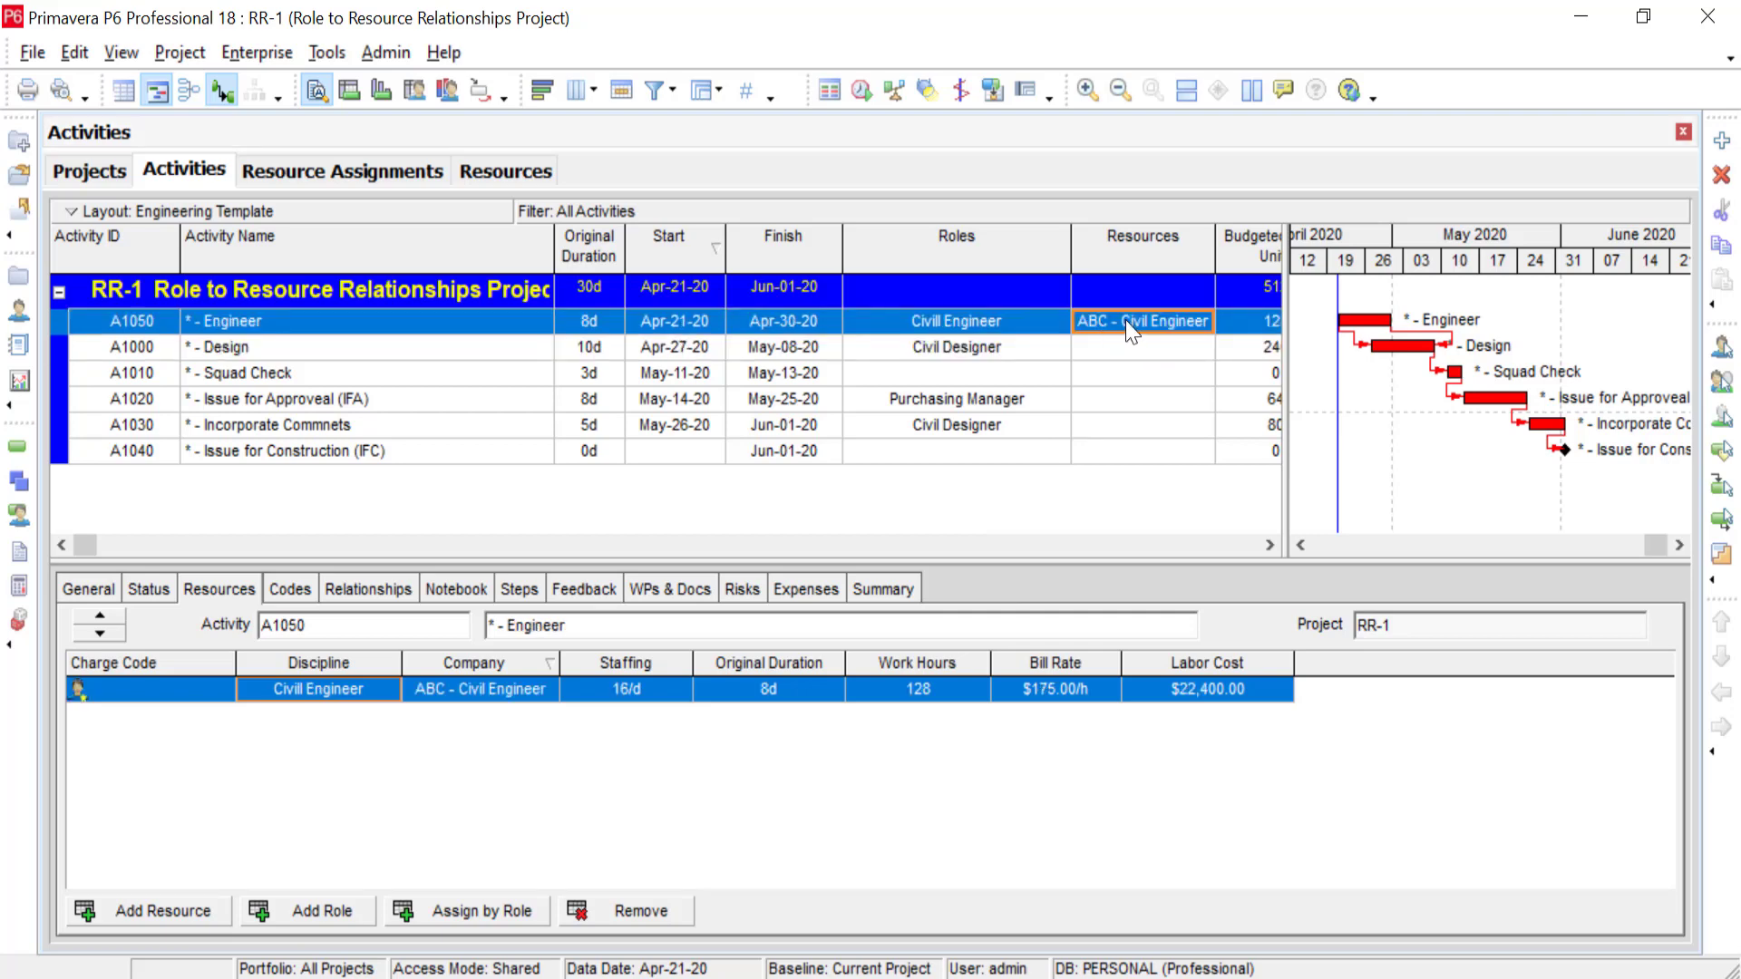
ctrl+click(1116, 352)
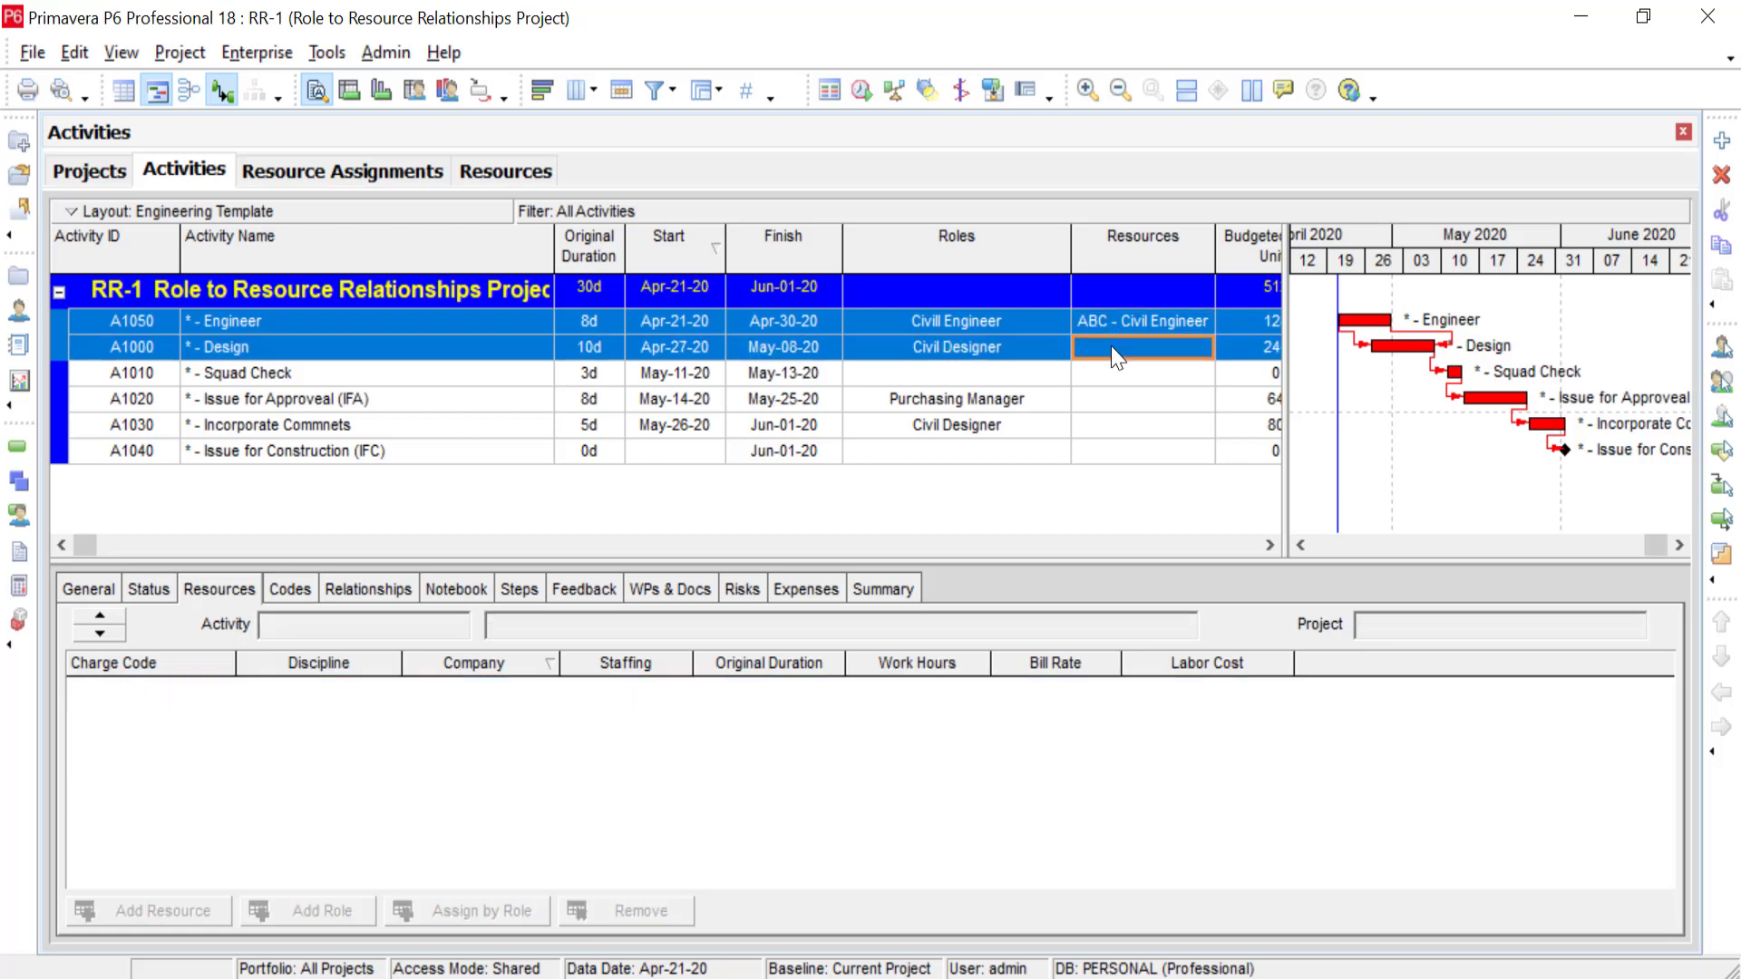
ctrl+click(1097, 401)
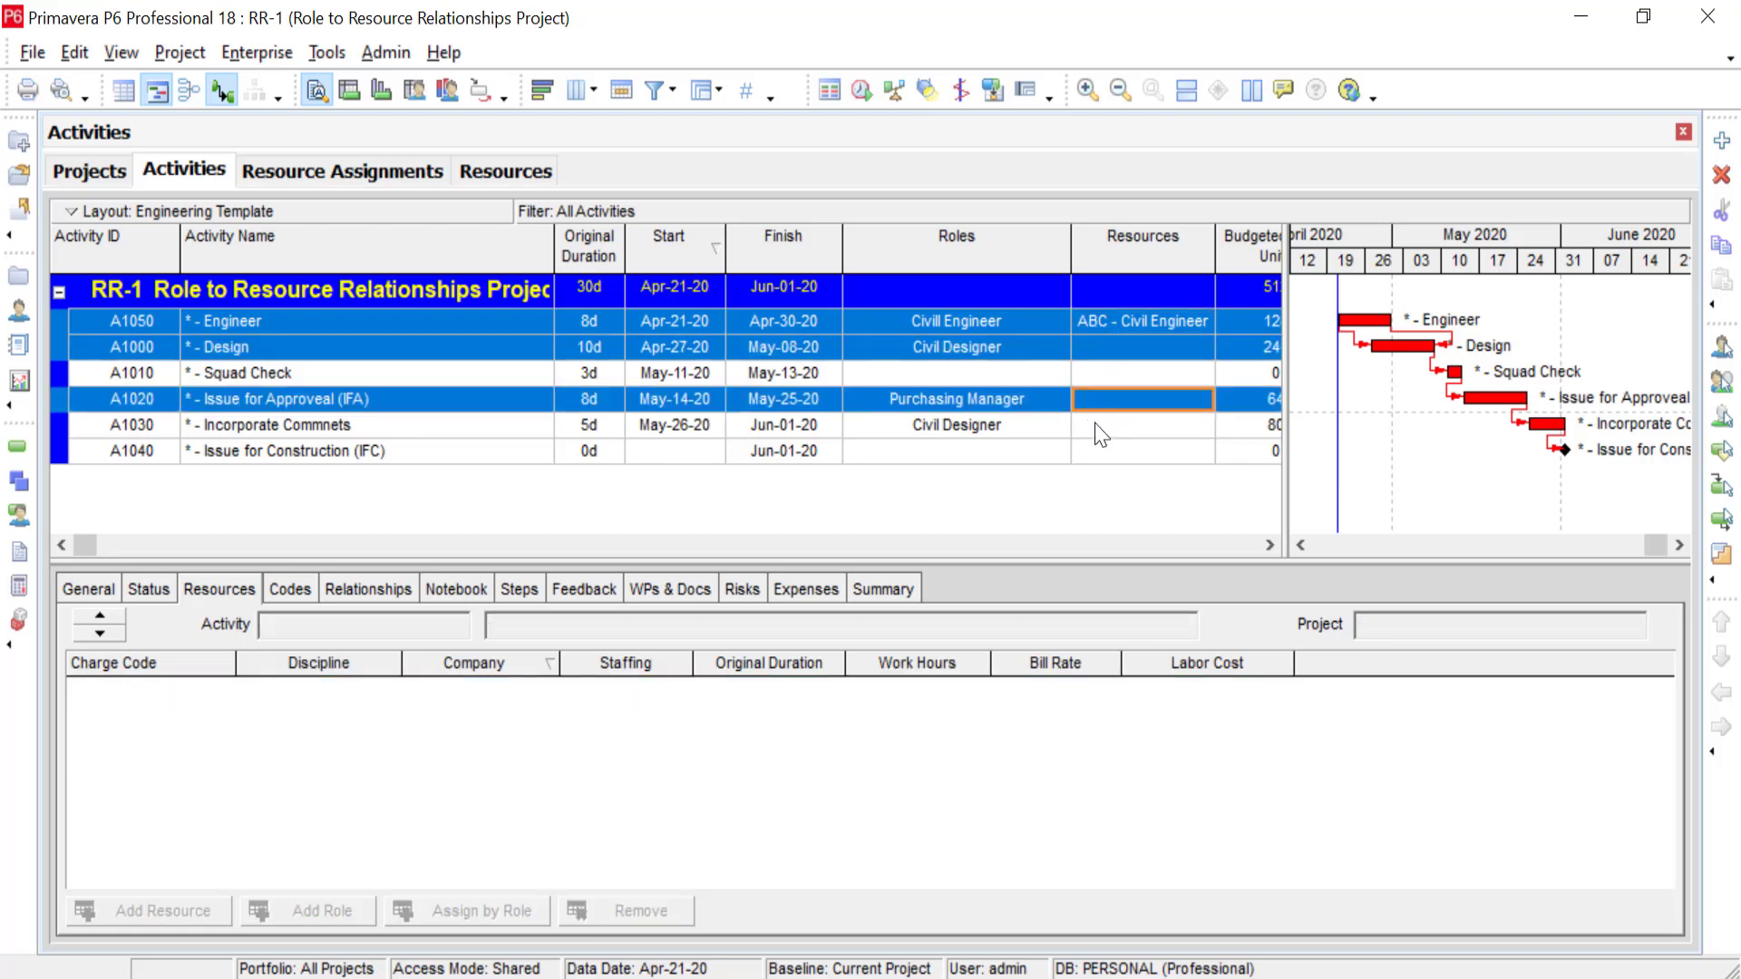
ctrl+click(1097, 422)
right_click(1097, 423)
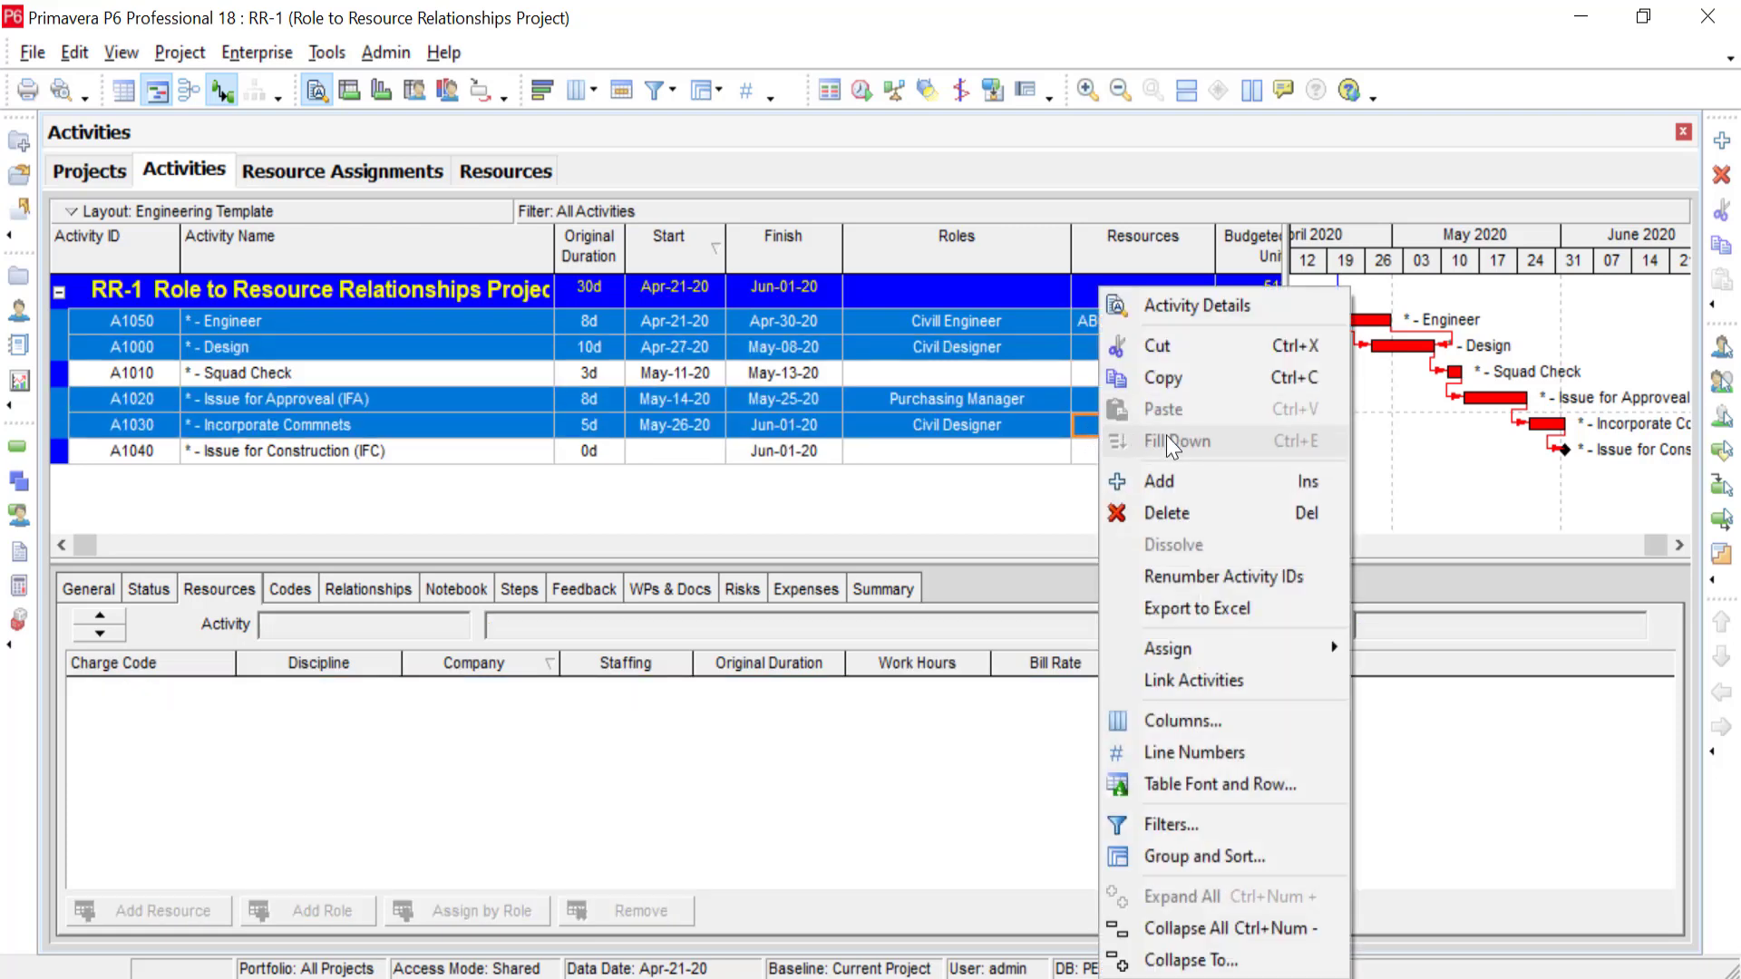
click(1019, 319)
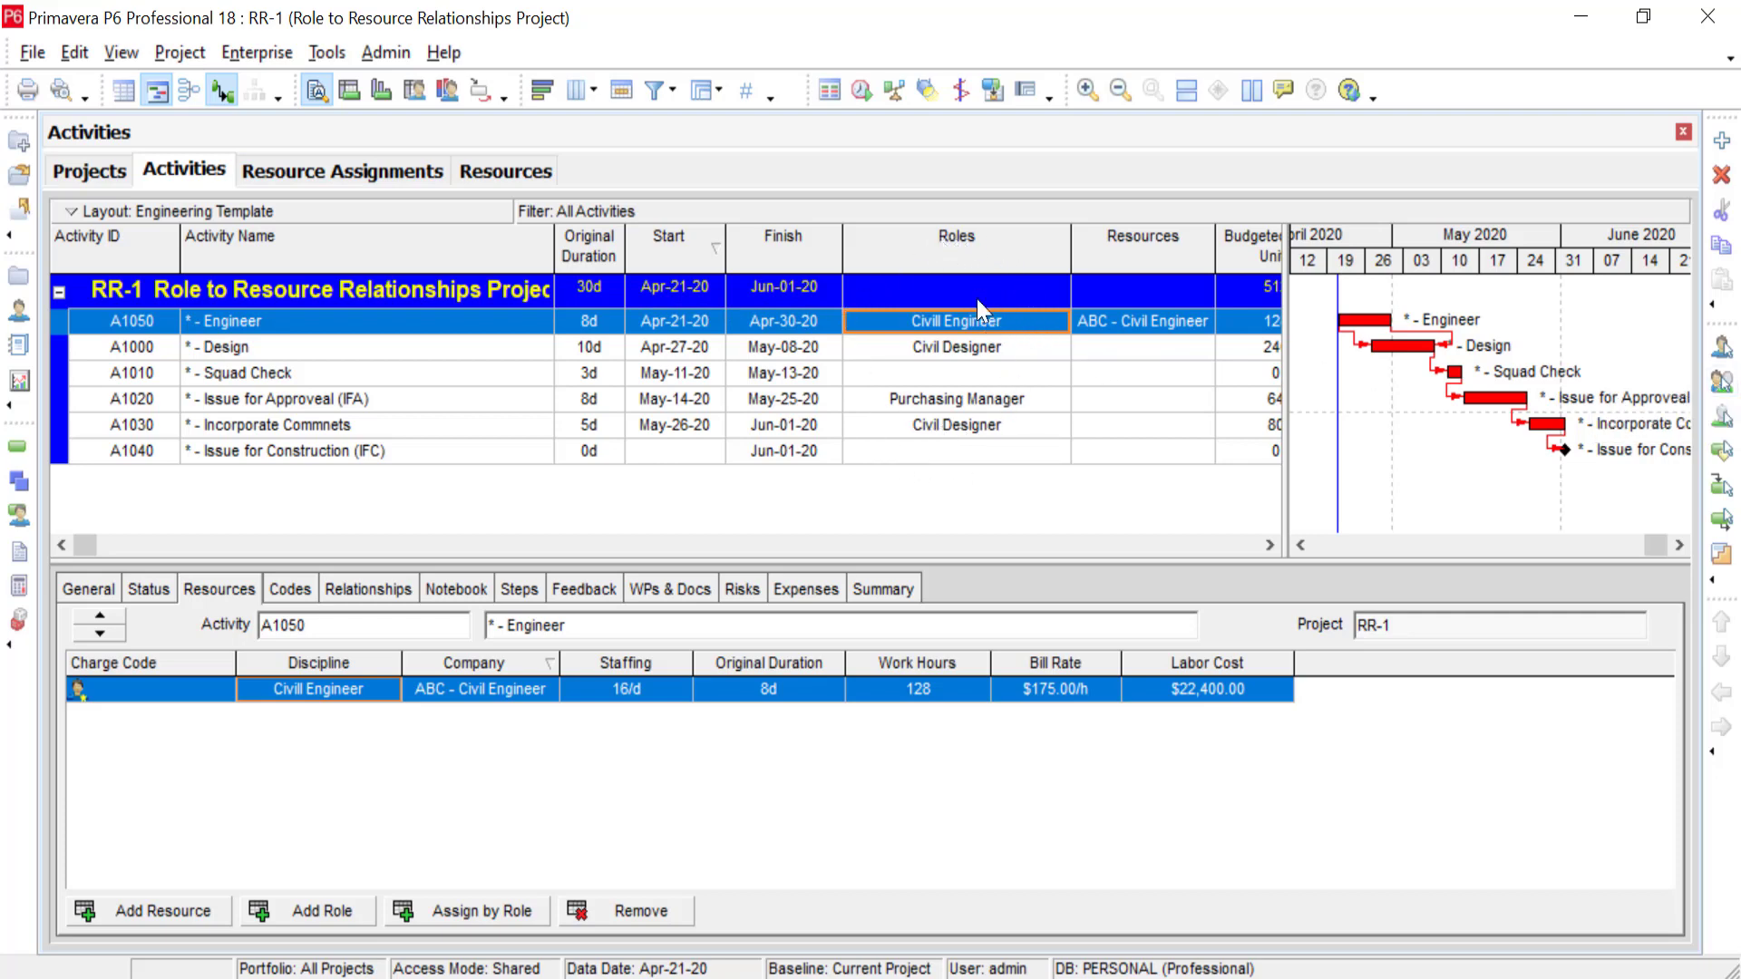
- Sort the activities by Roles and check which resources can be assigned by role to the Design and Incorporate Commnets activities
click(958, 259)
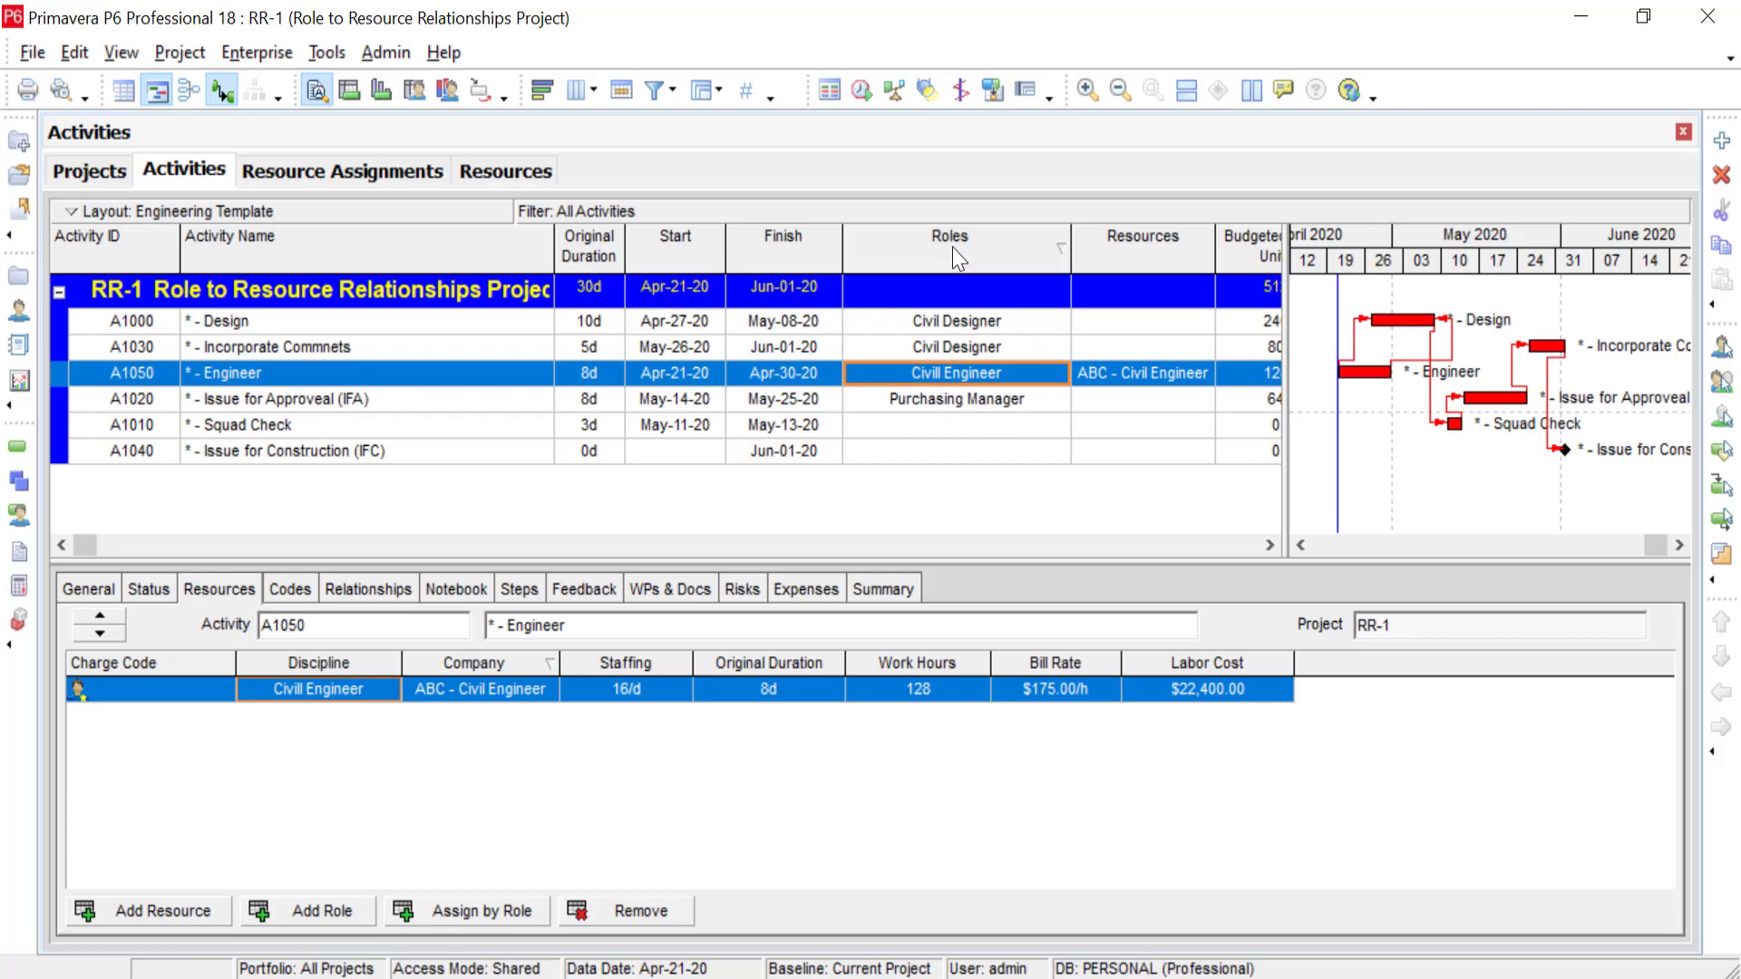
click(976, 325)
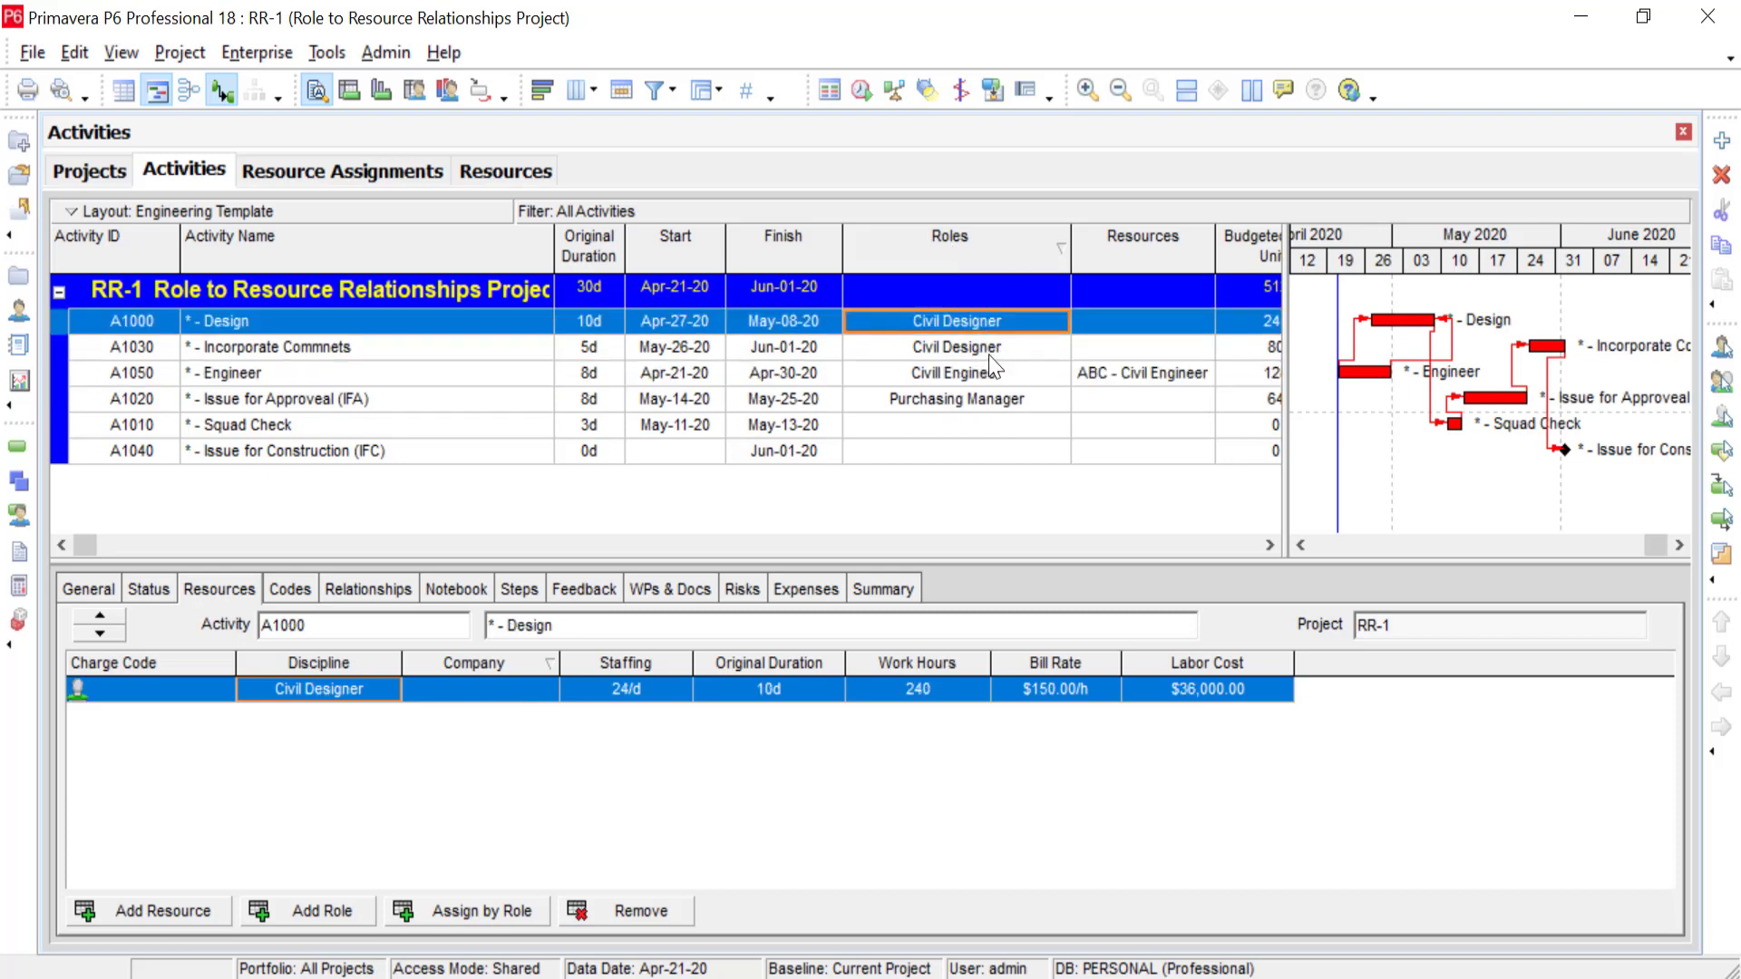
ctrl+click(995, 354)
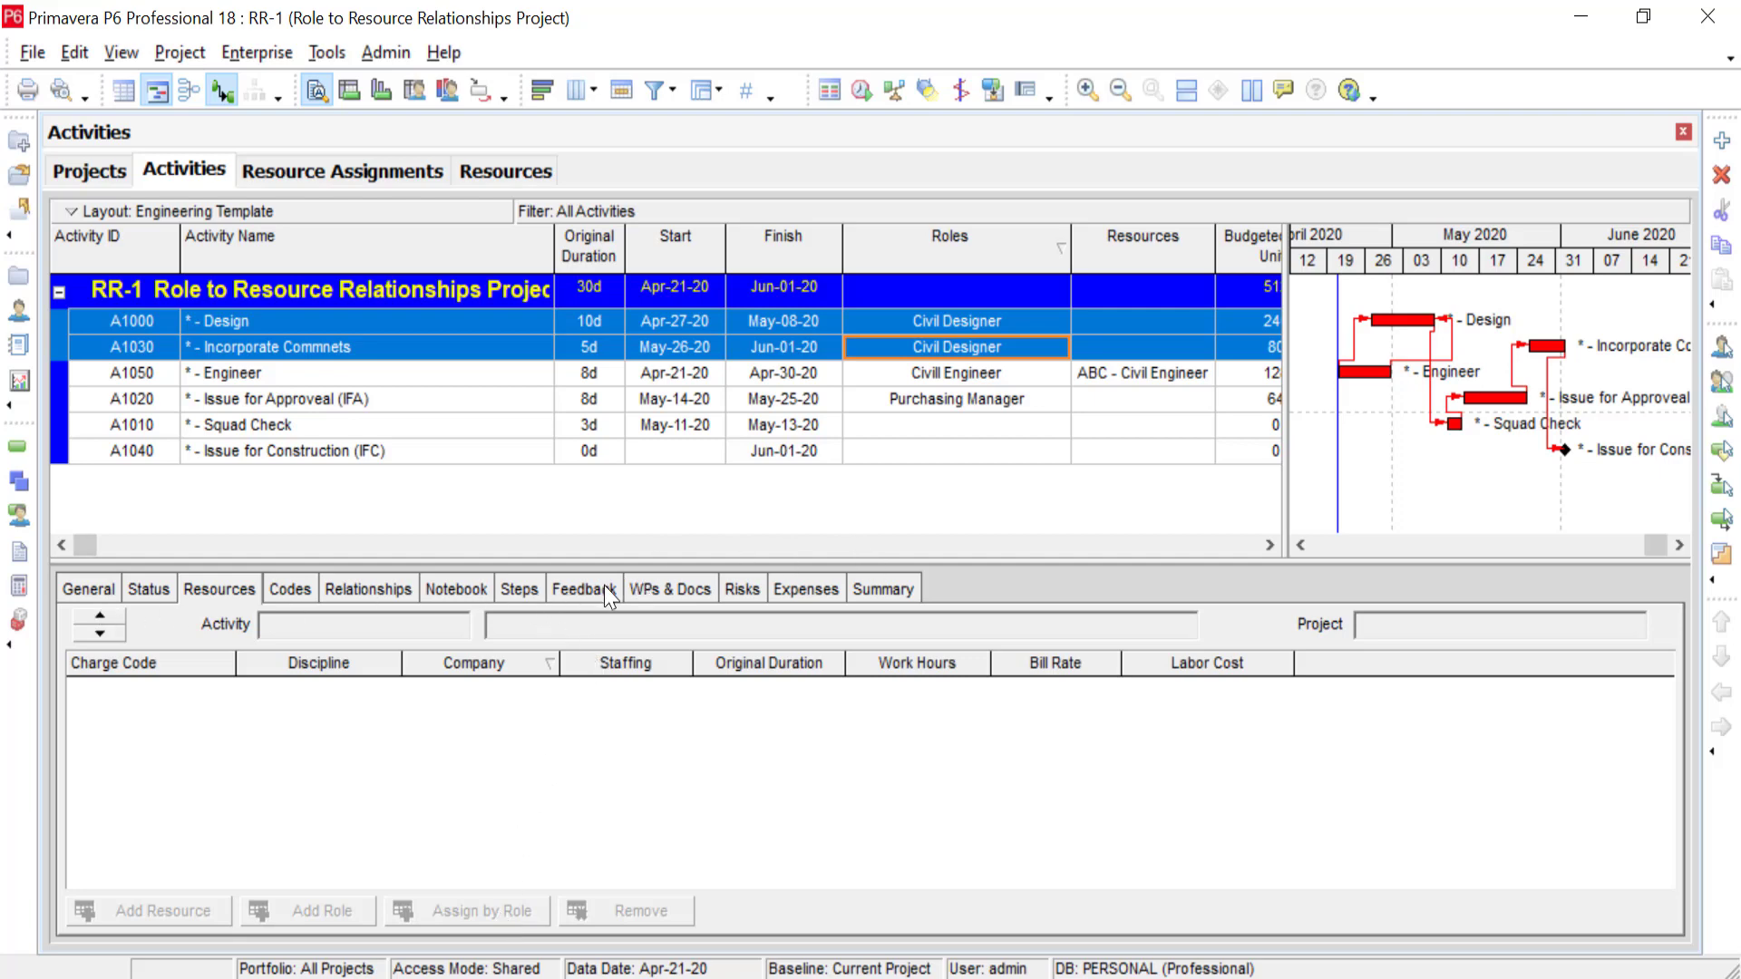
click(1721, 392)
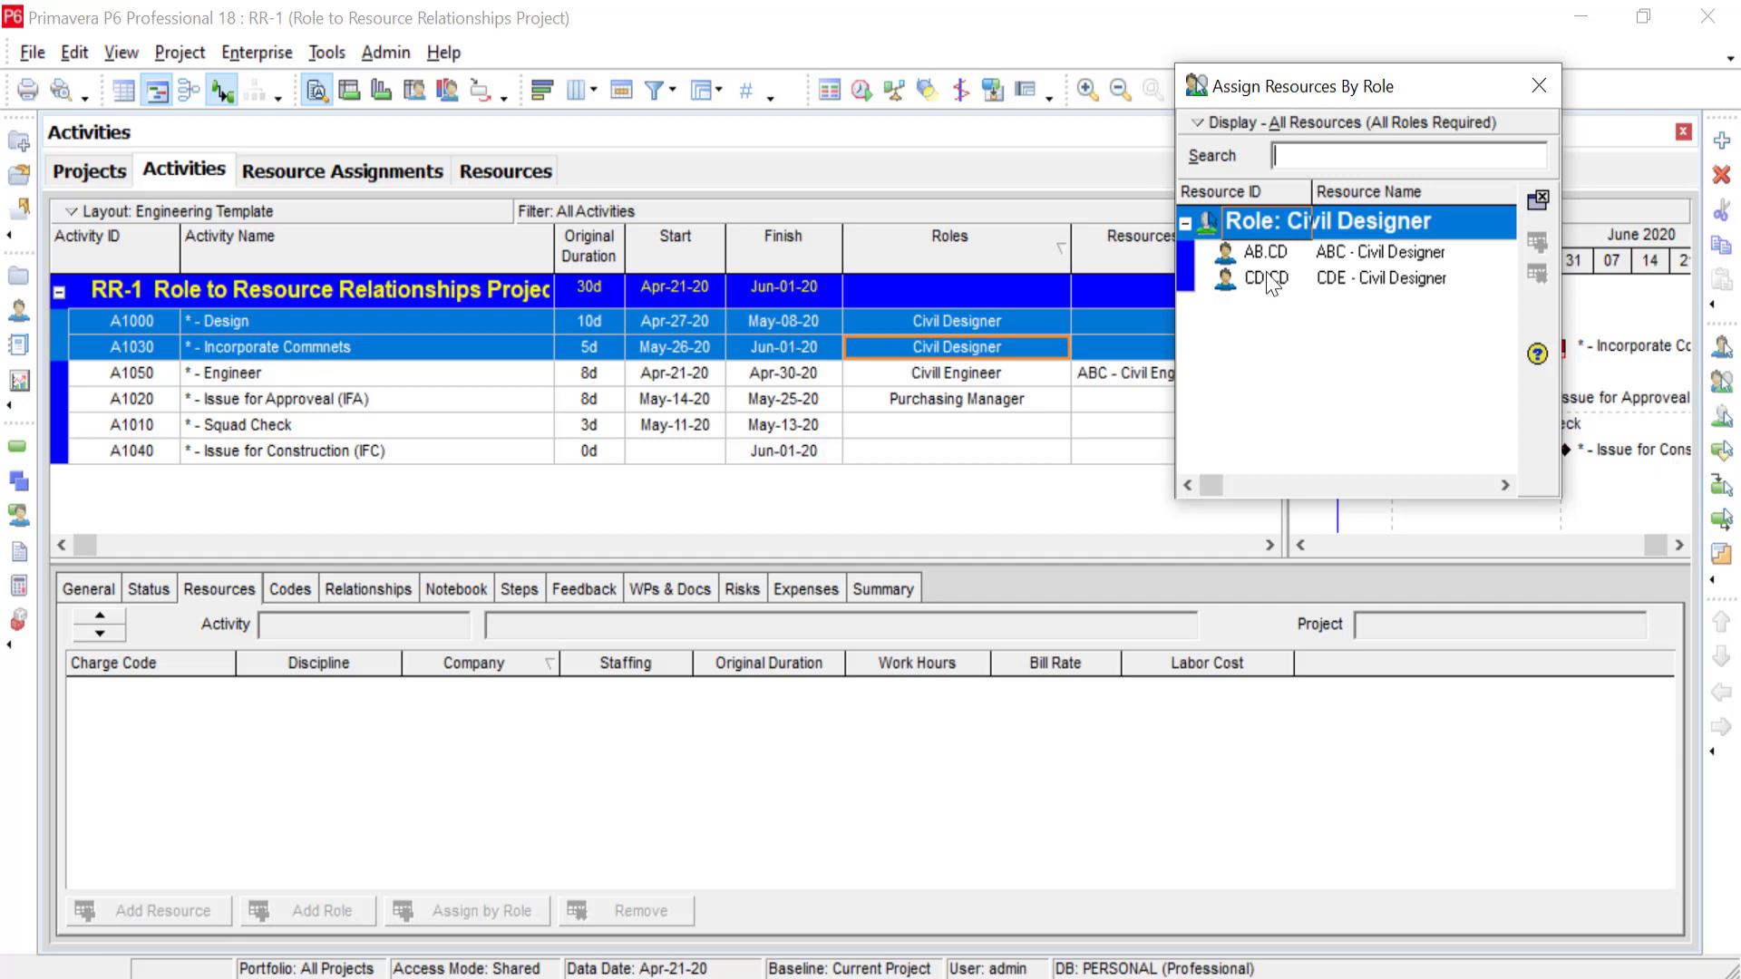
click(1539, 80)
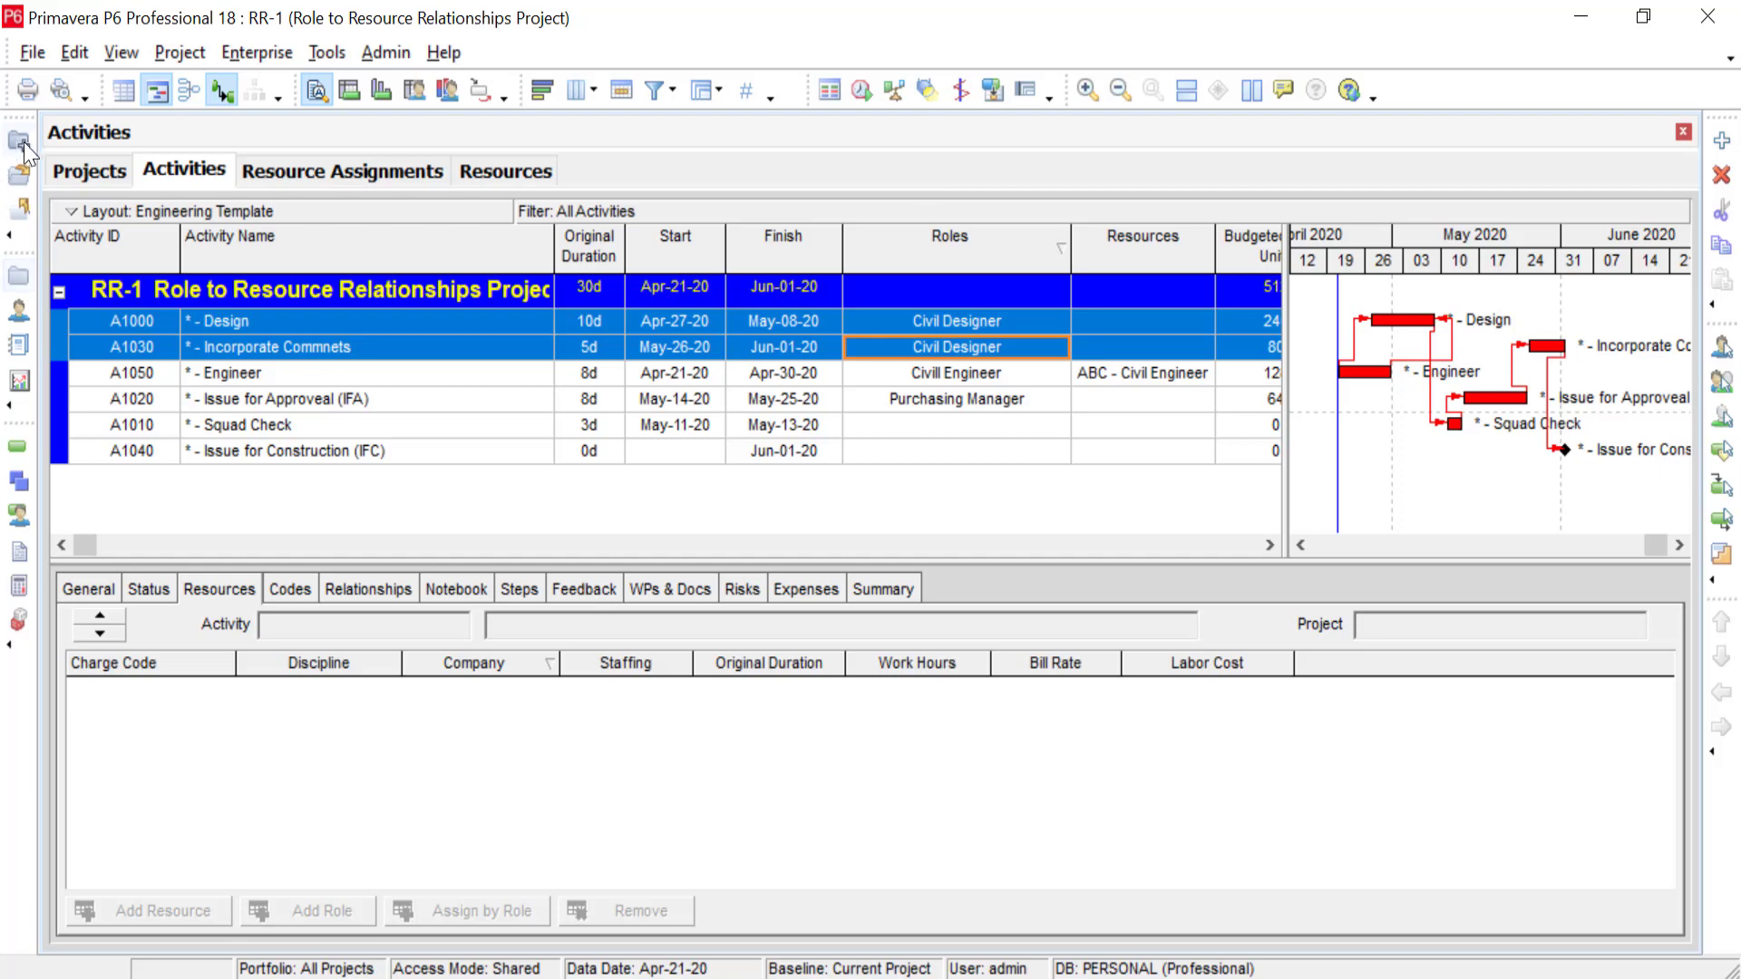
- Set both Assignment Staffing options in the Calculations user preferences to ask for a selection at each assignment
click(73, 52)
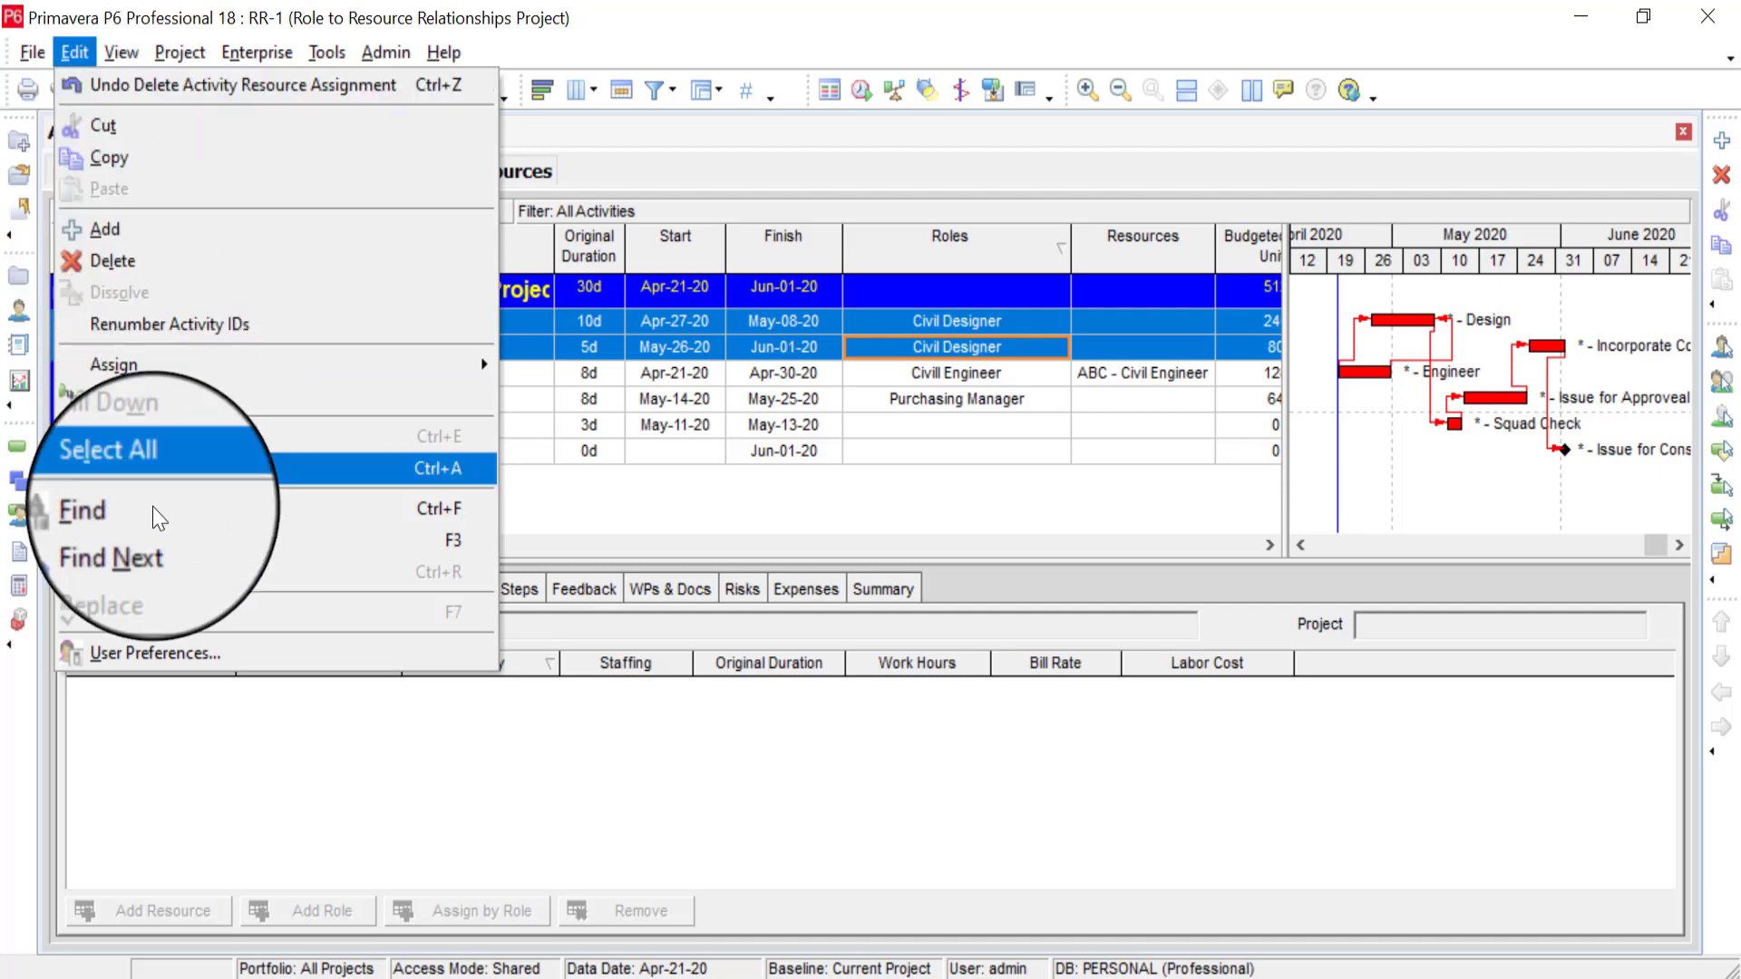
click(143, 646)
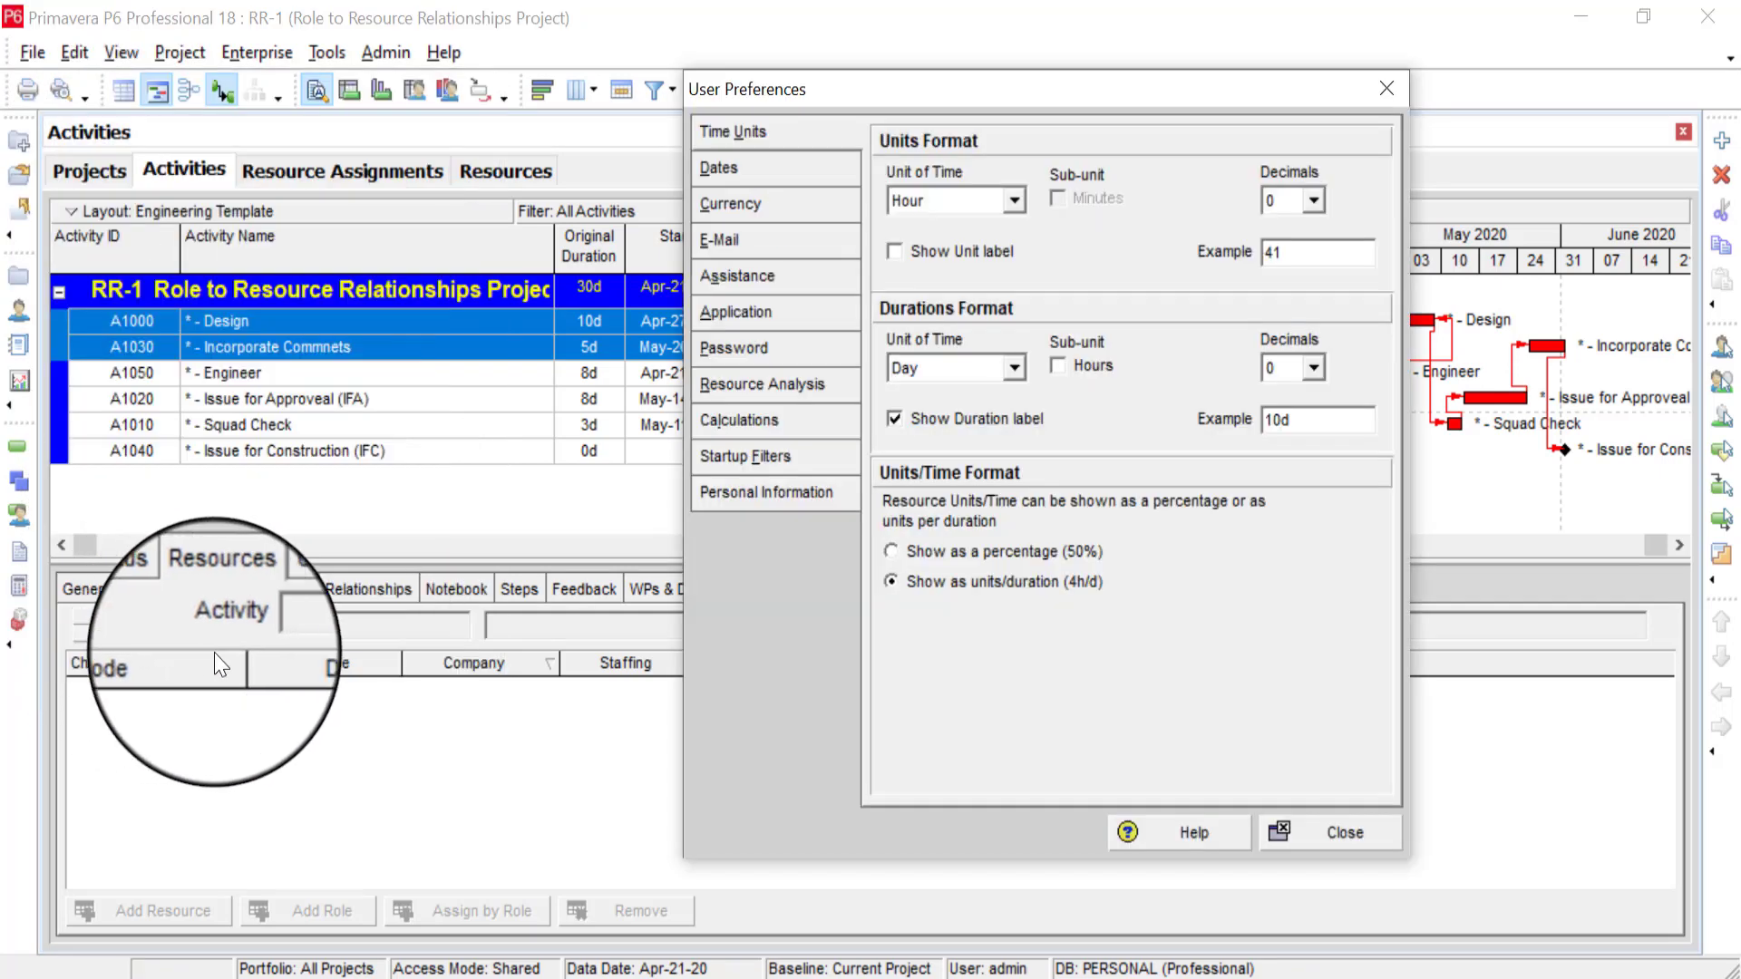
click(753, 423)
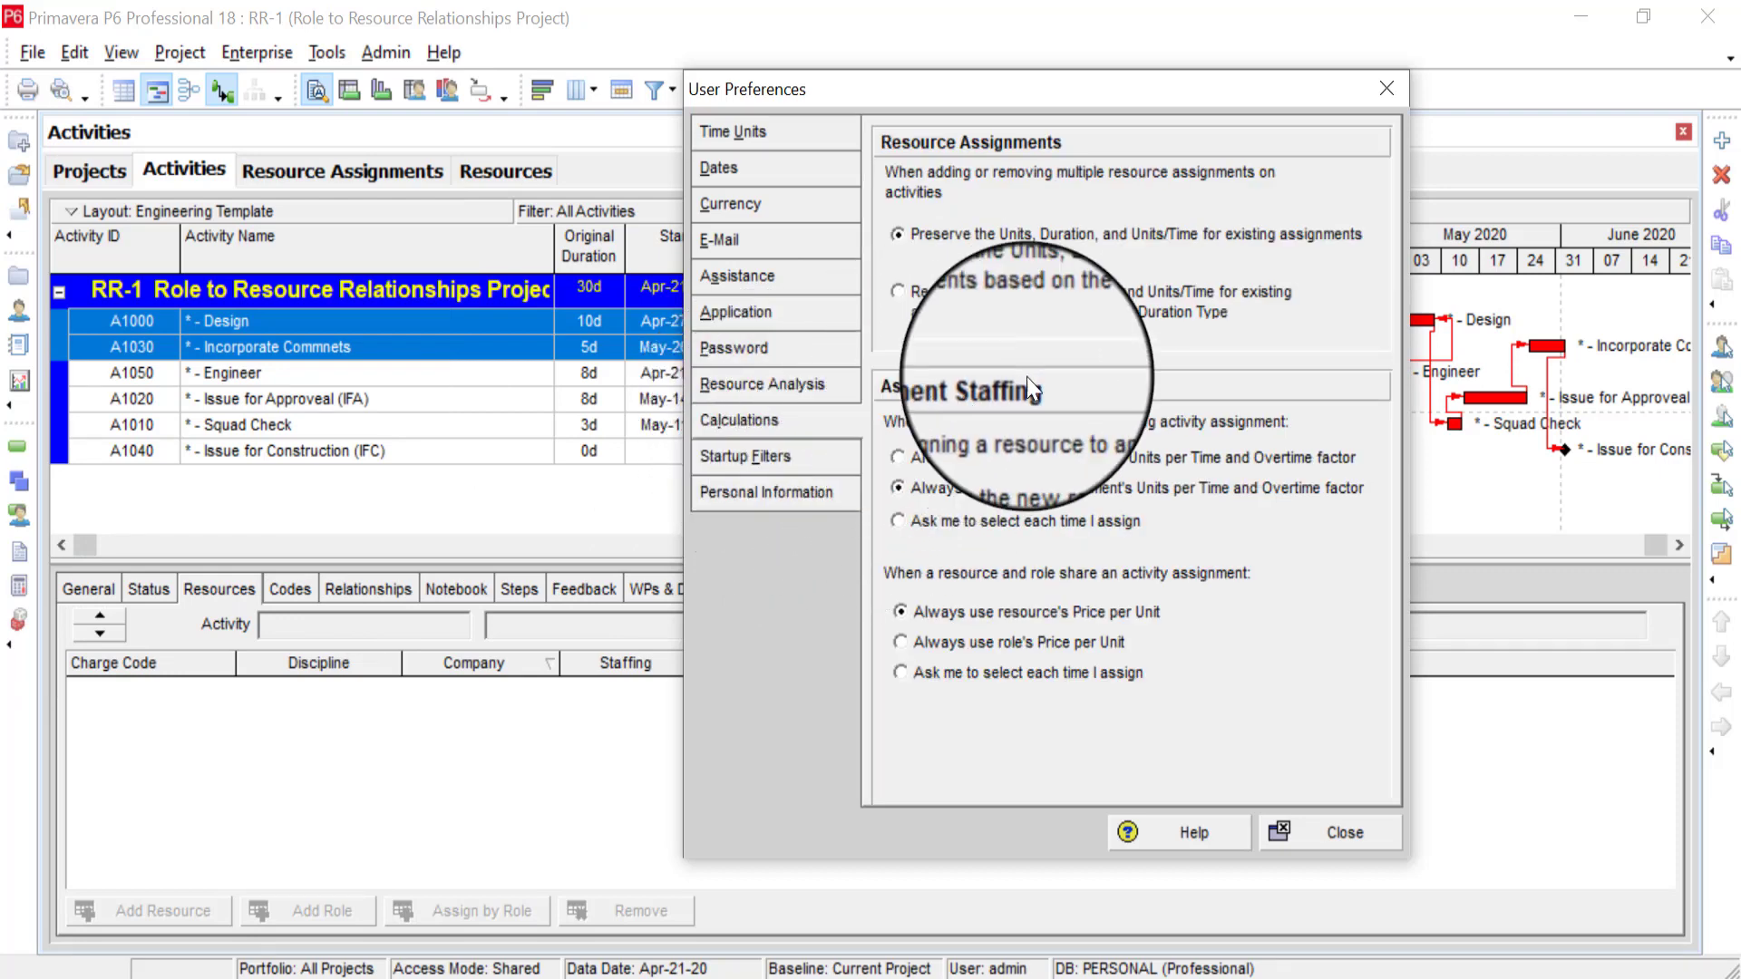
click(898, 521)
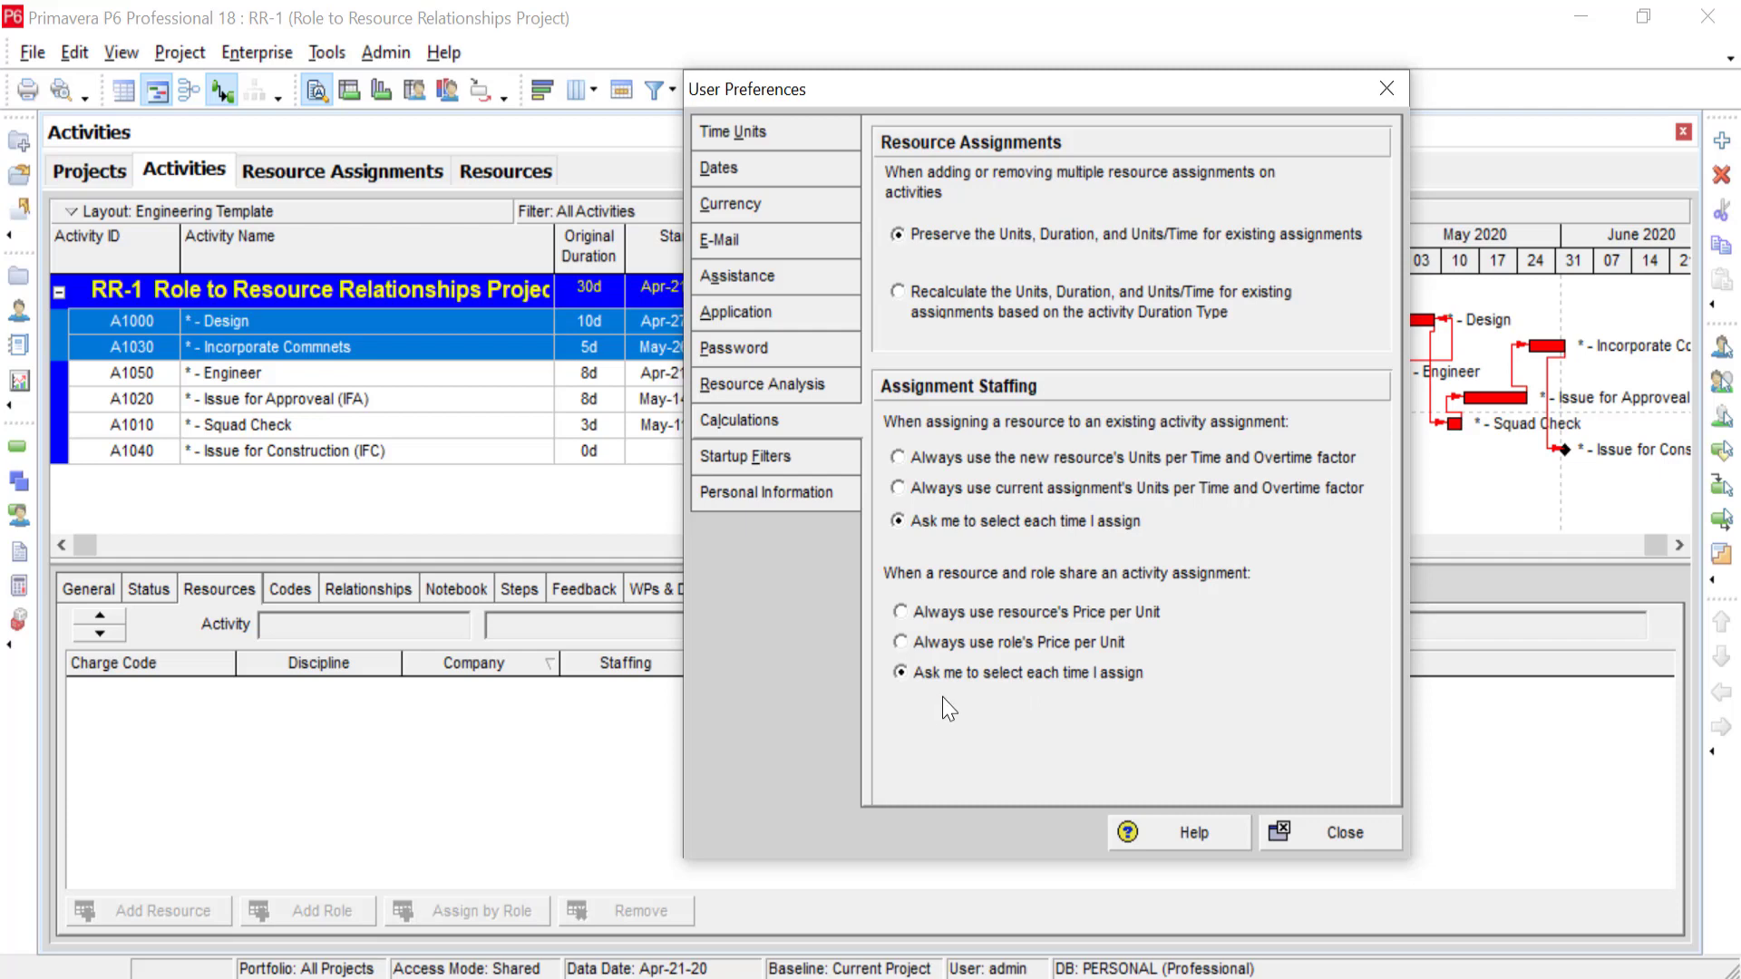
click(1330, 832)
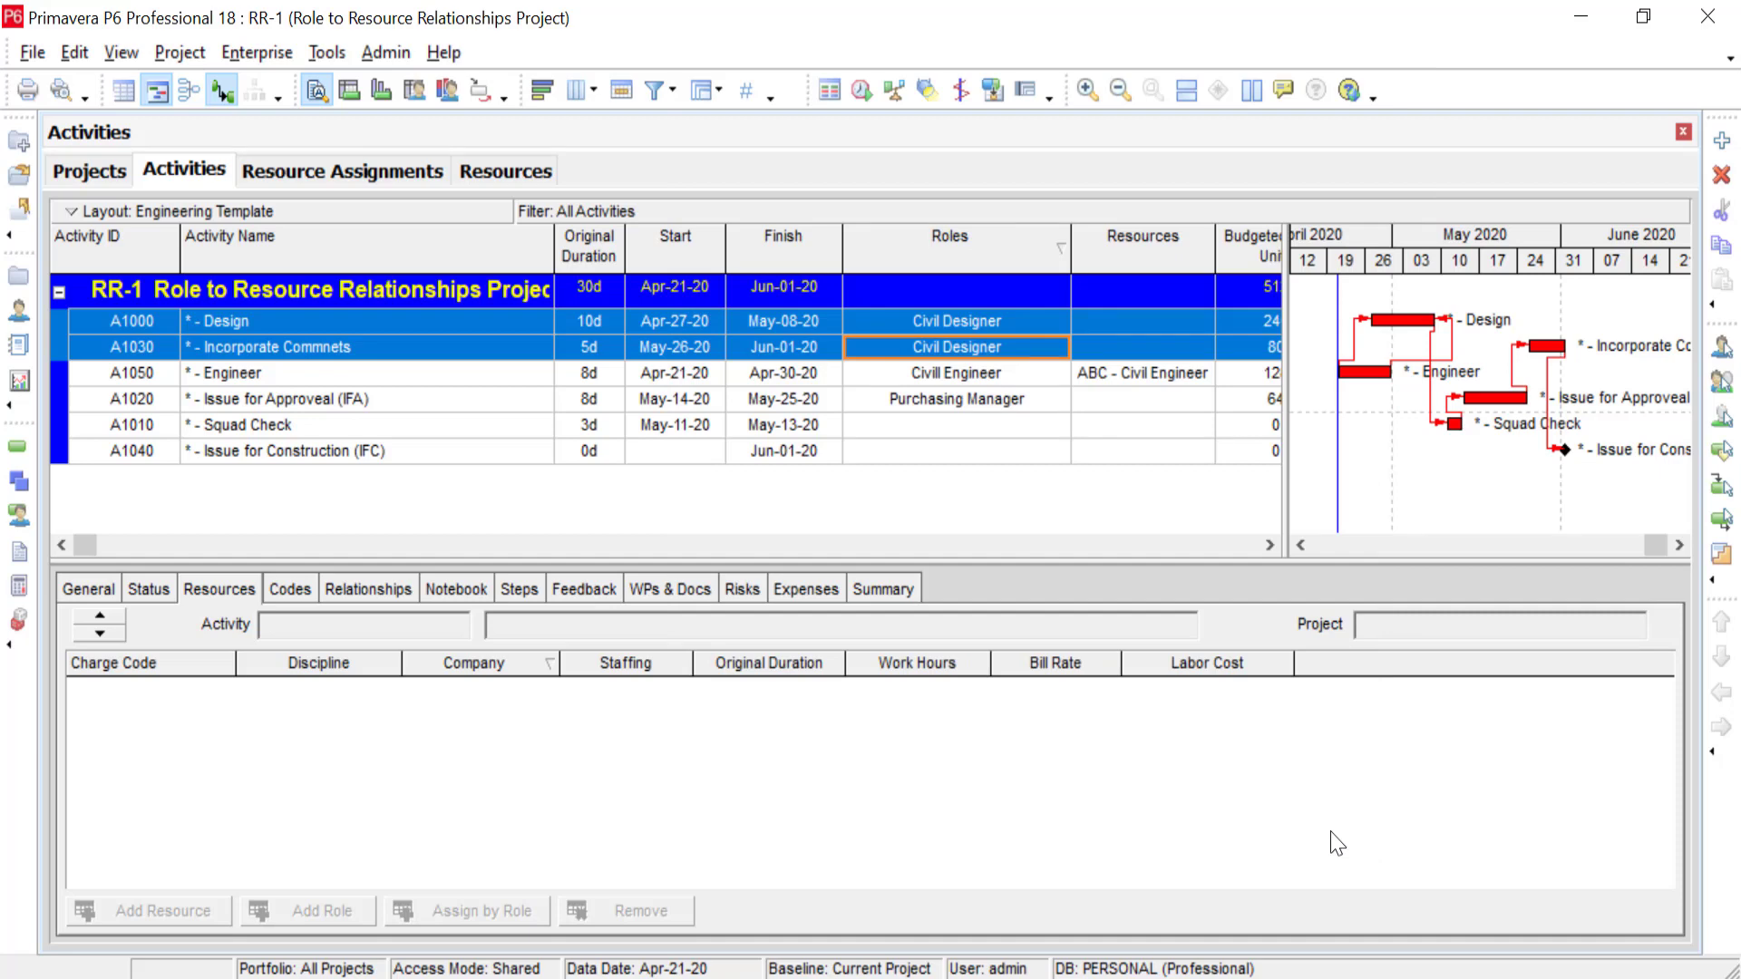
- Assign ABC - Civil Designer by role to the Design (A1000) and Incorporate Commnets (A1030) activities together
click(378, 356)
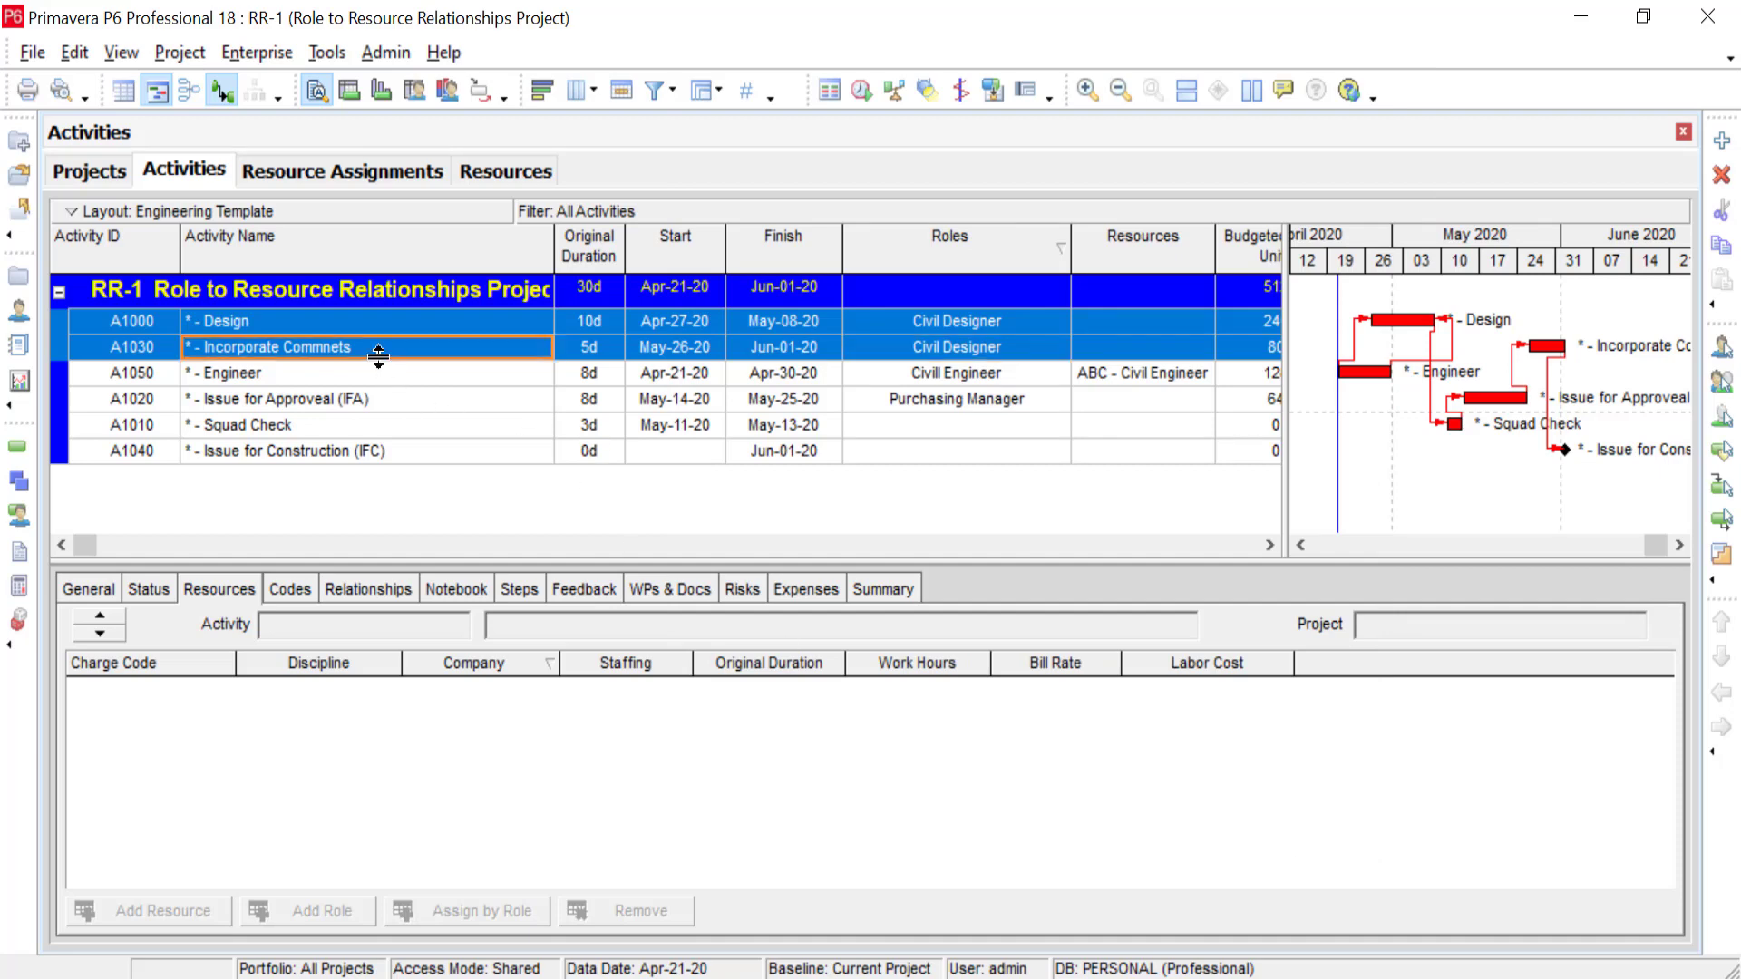
click(368, 327)
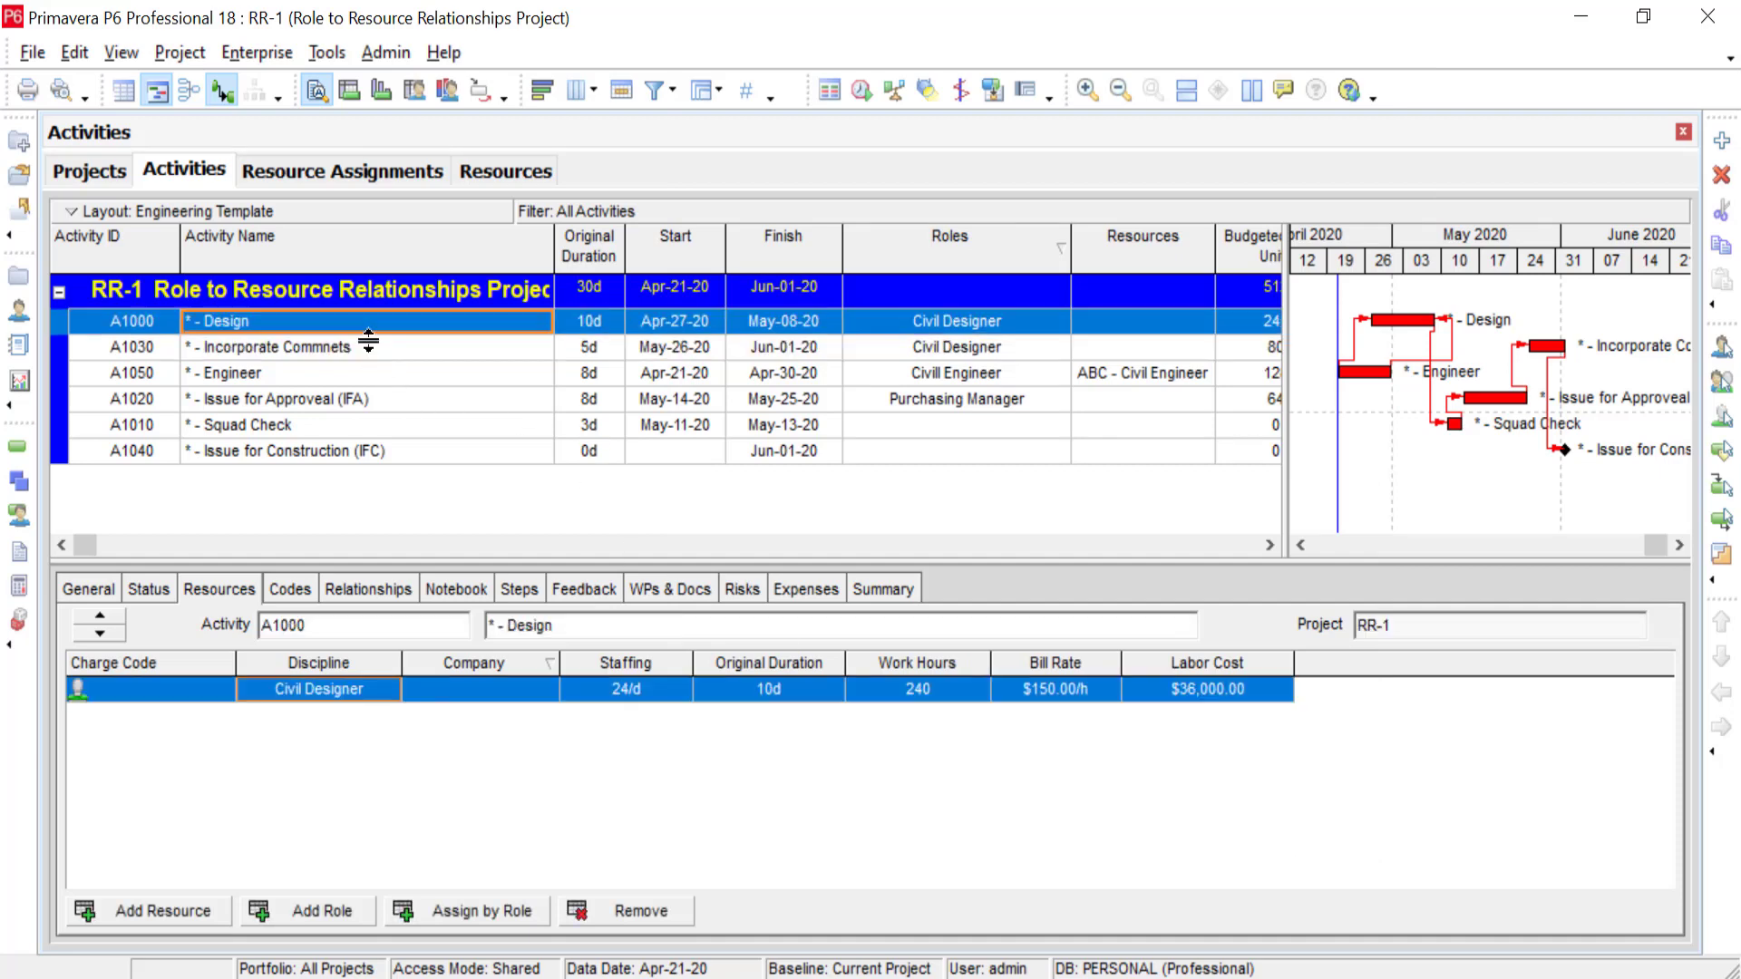
click(379, 354)
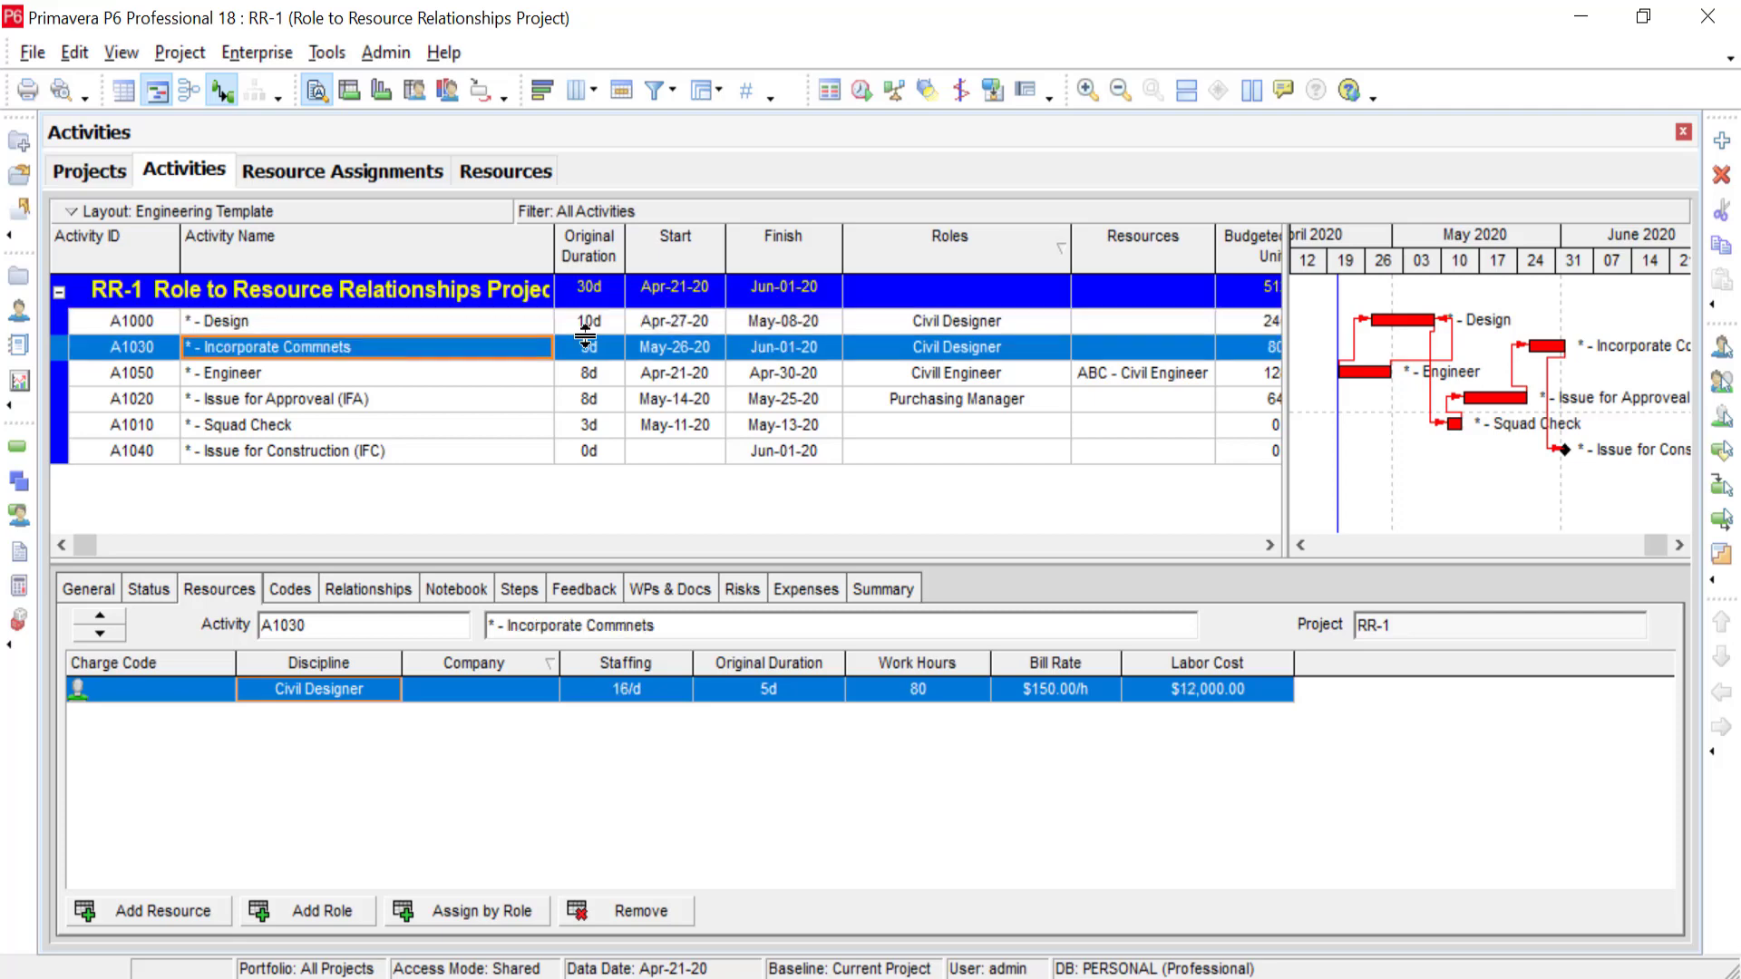
click(927, 323)
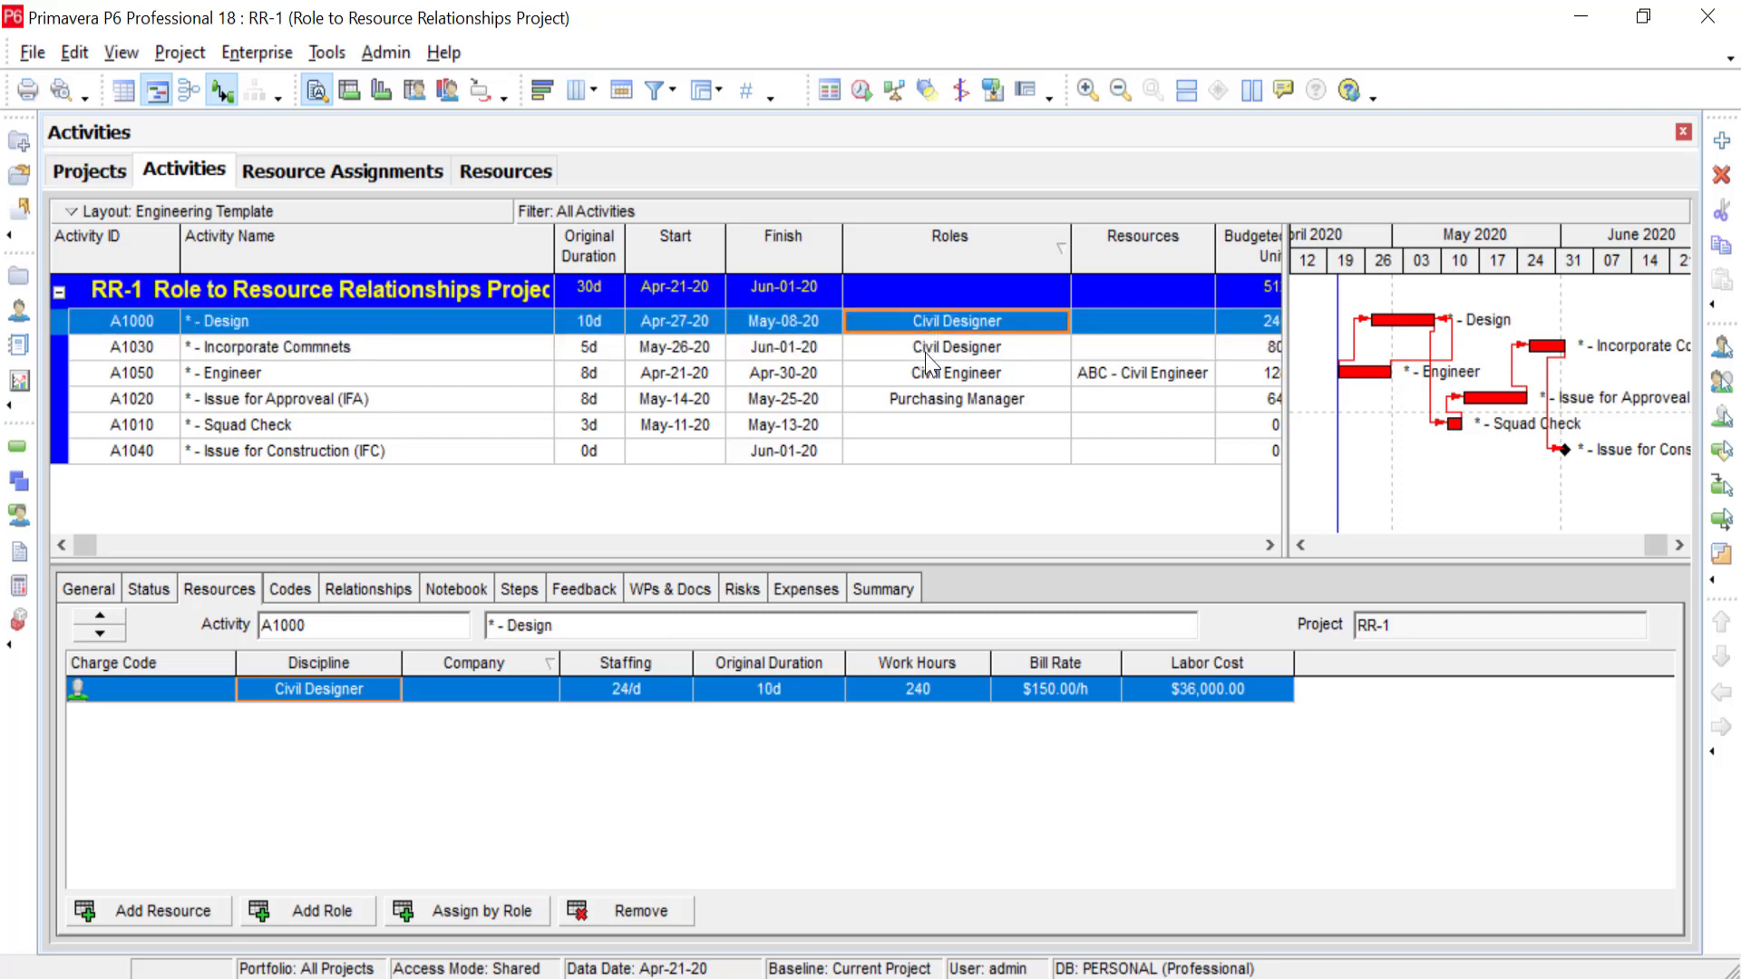
ctrl+click(1012, 350)
click(1720, 381)
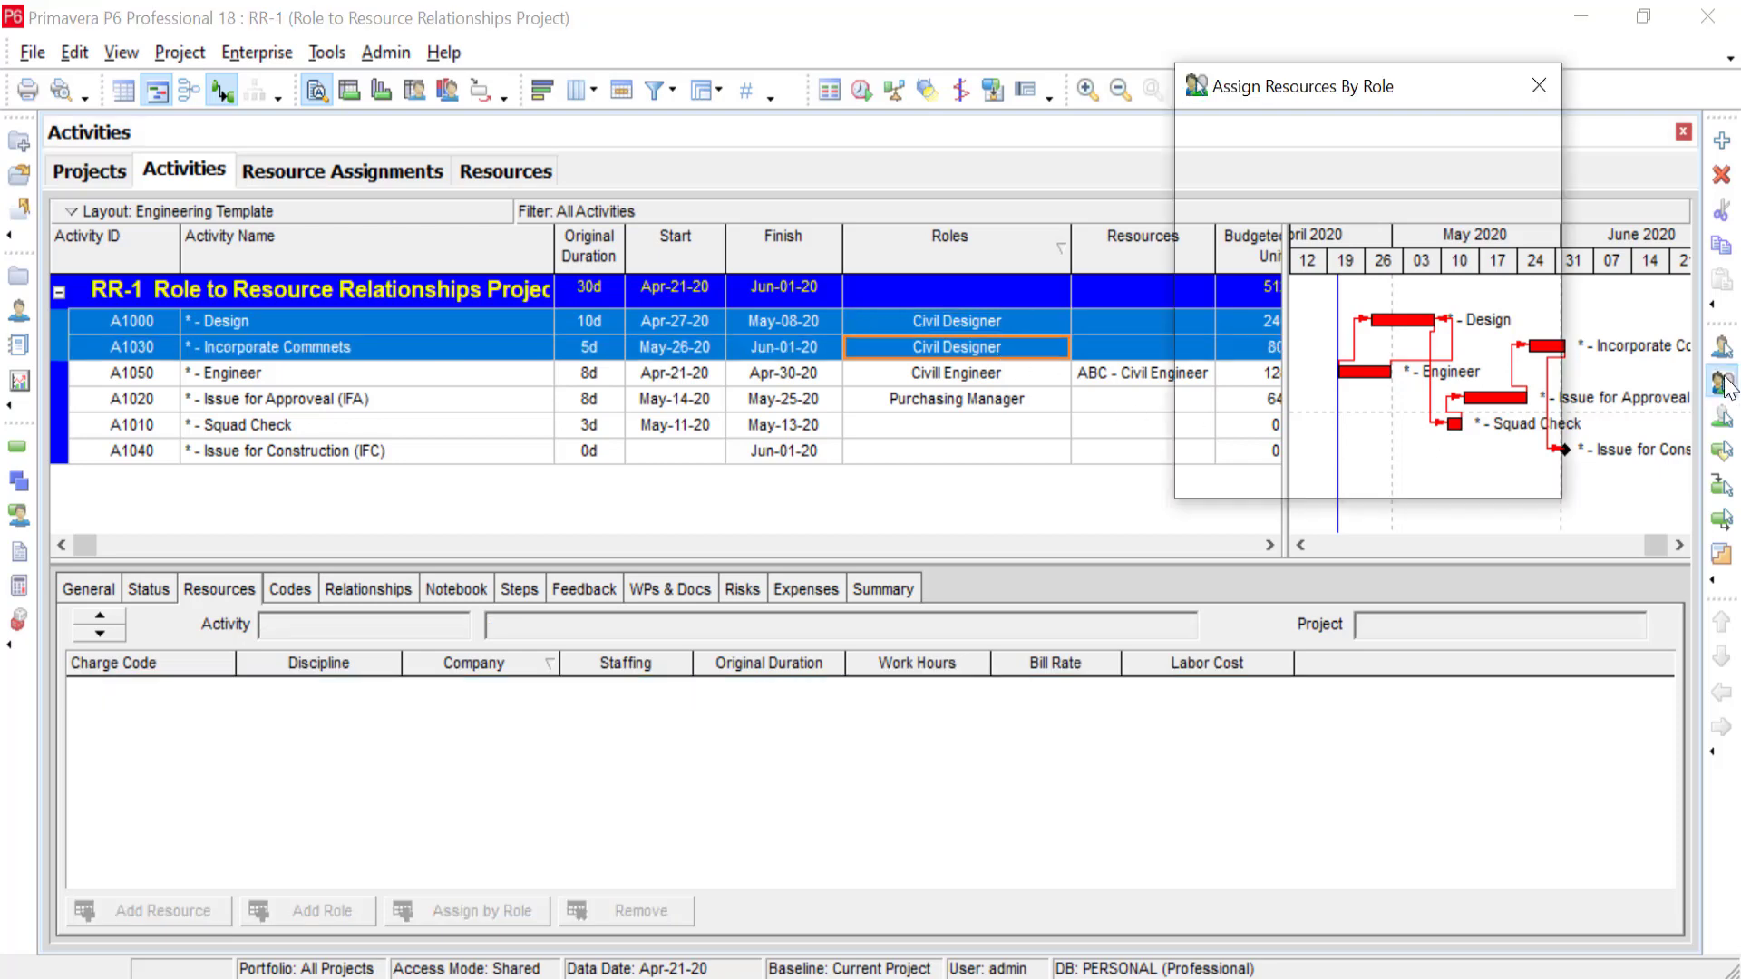
click(1413, 258)
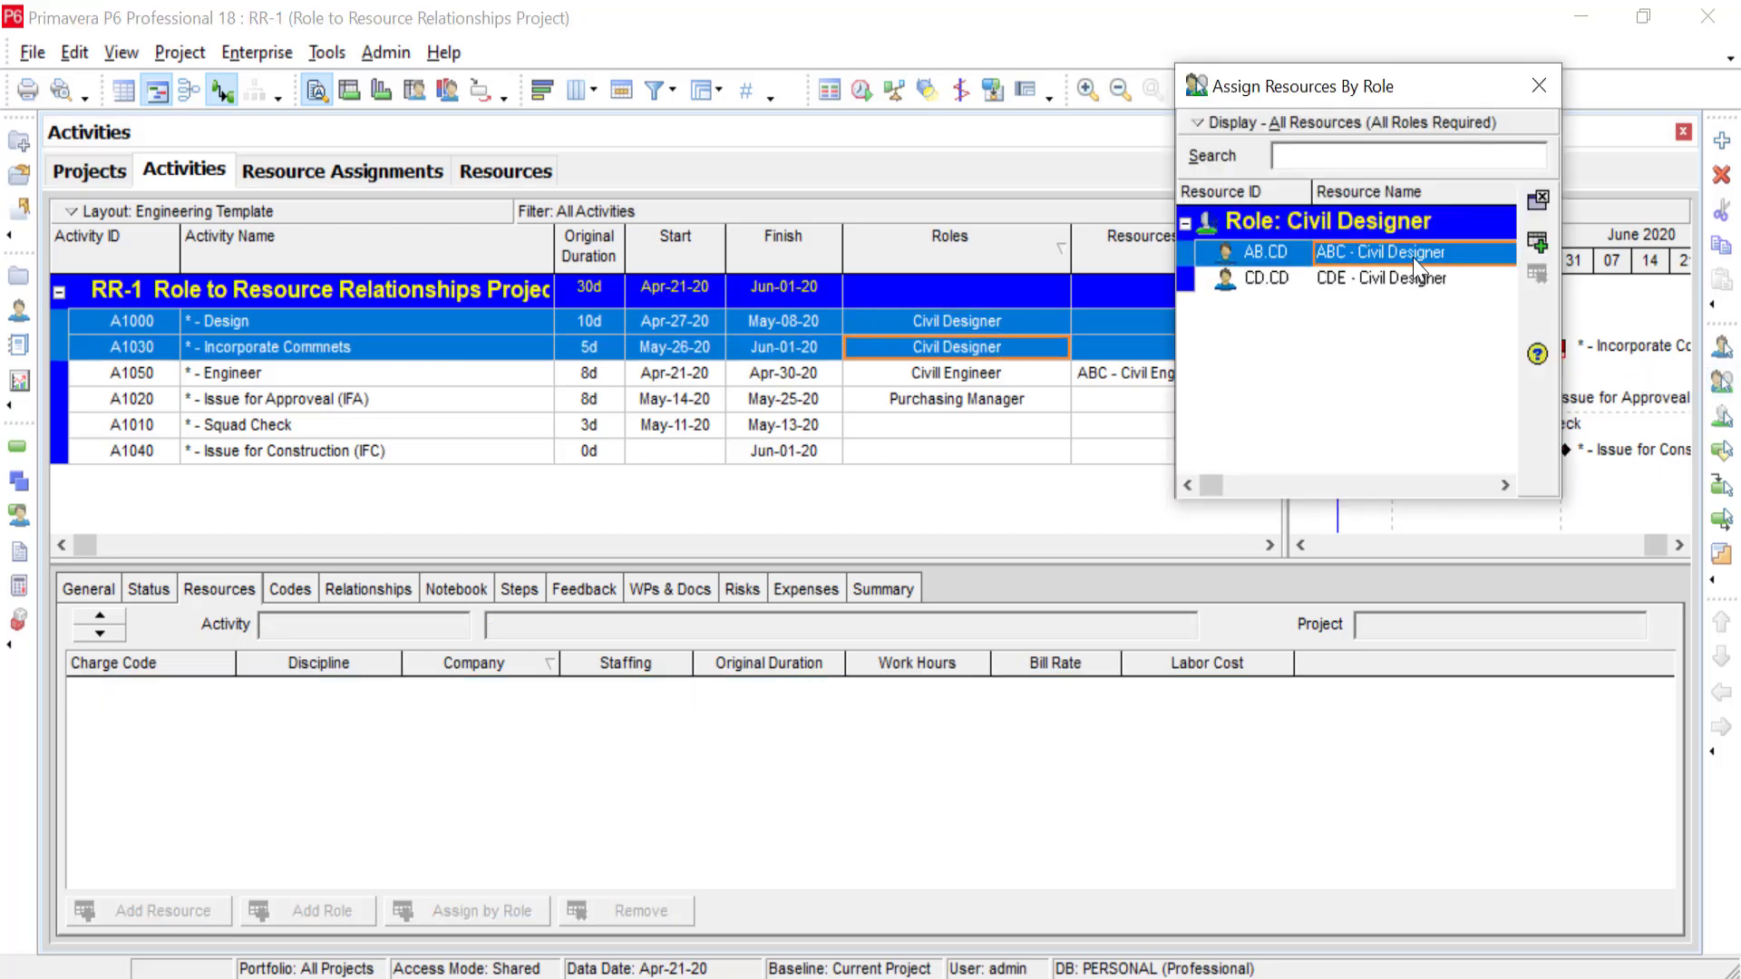
click(1537, 243)
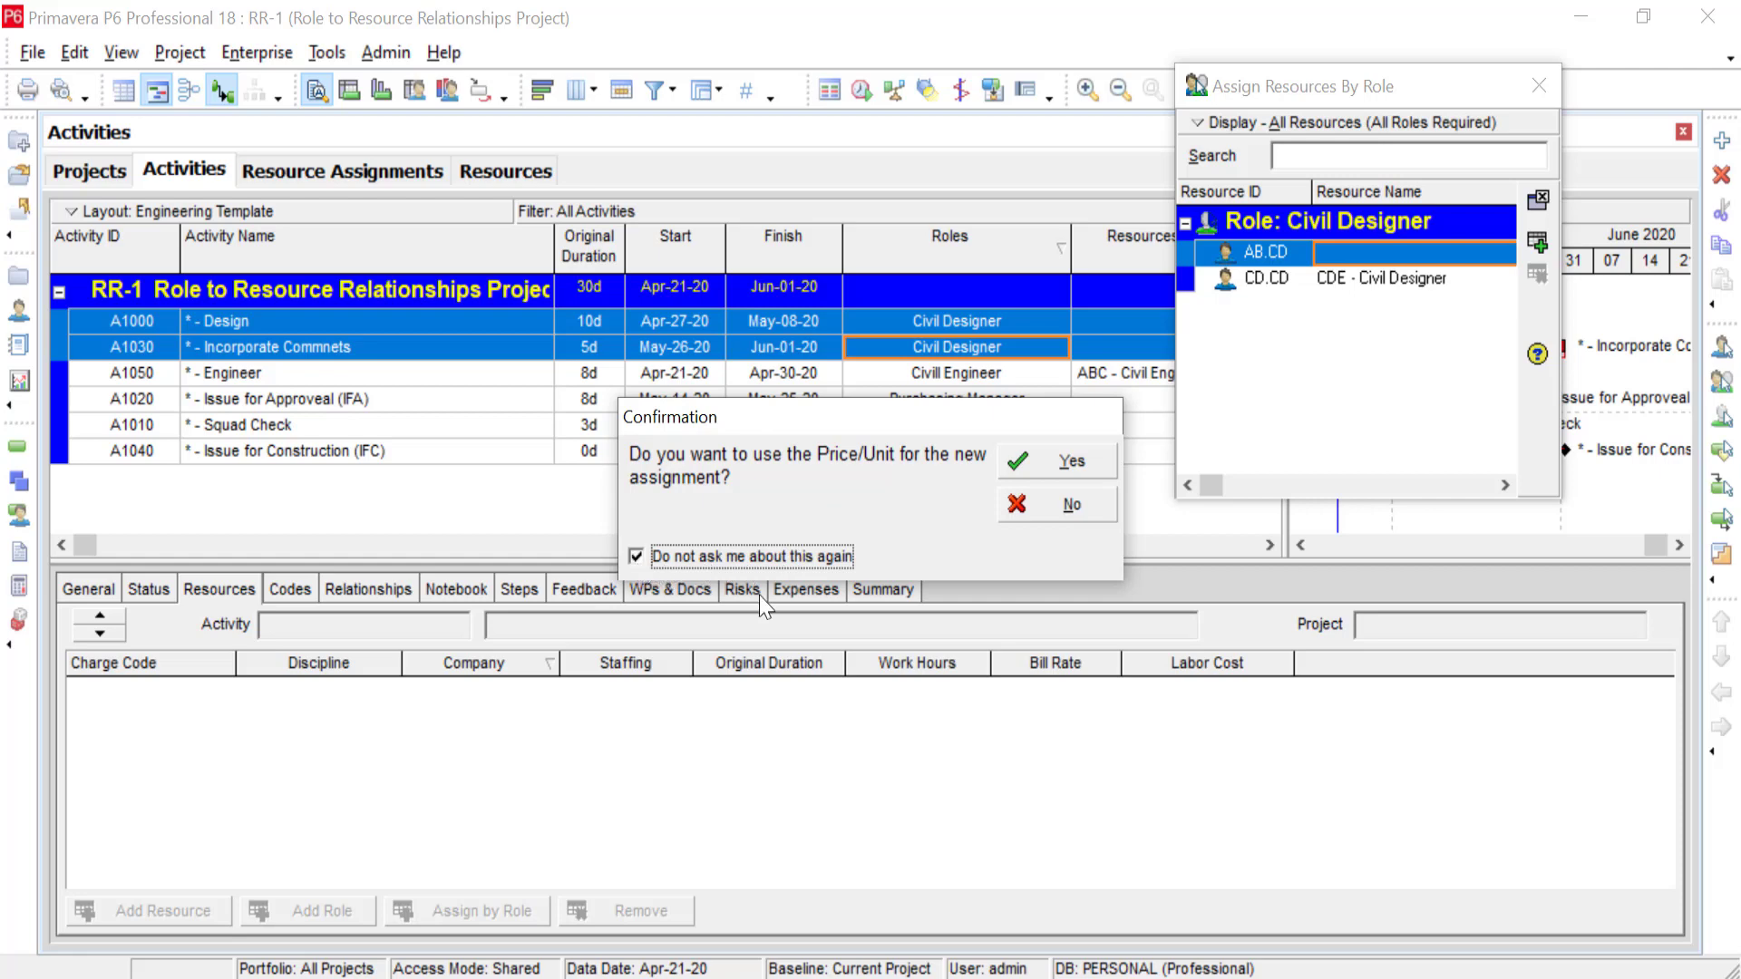
- Accept the new assignment's Price/Unit, decline the new resource's Units Per Time and Overtime Factor values, and suppress both questions in future
click(1022, 468)
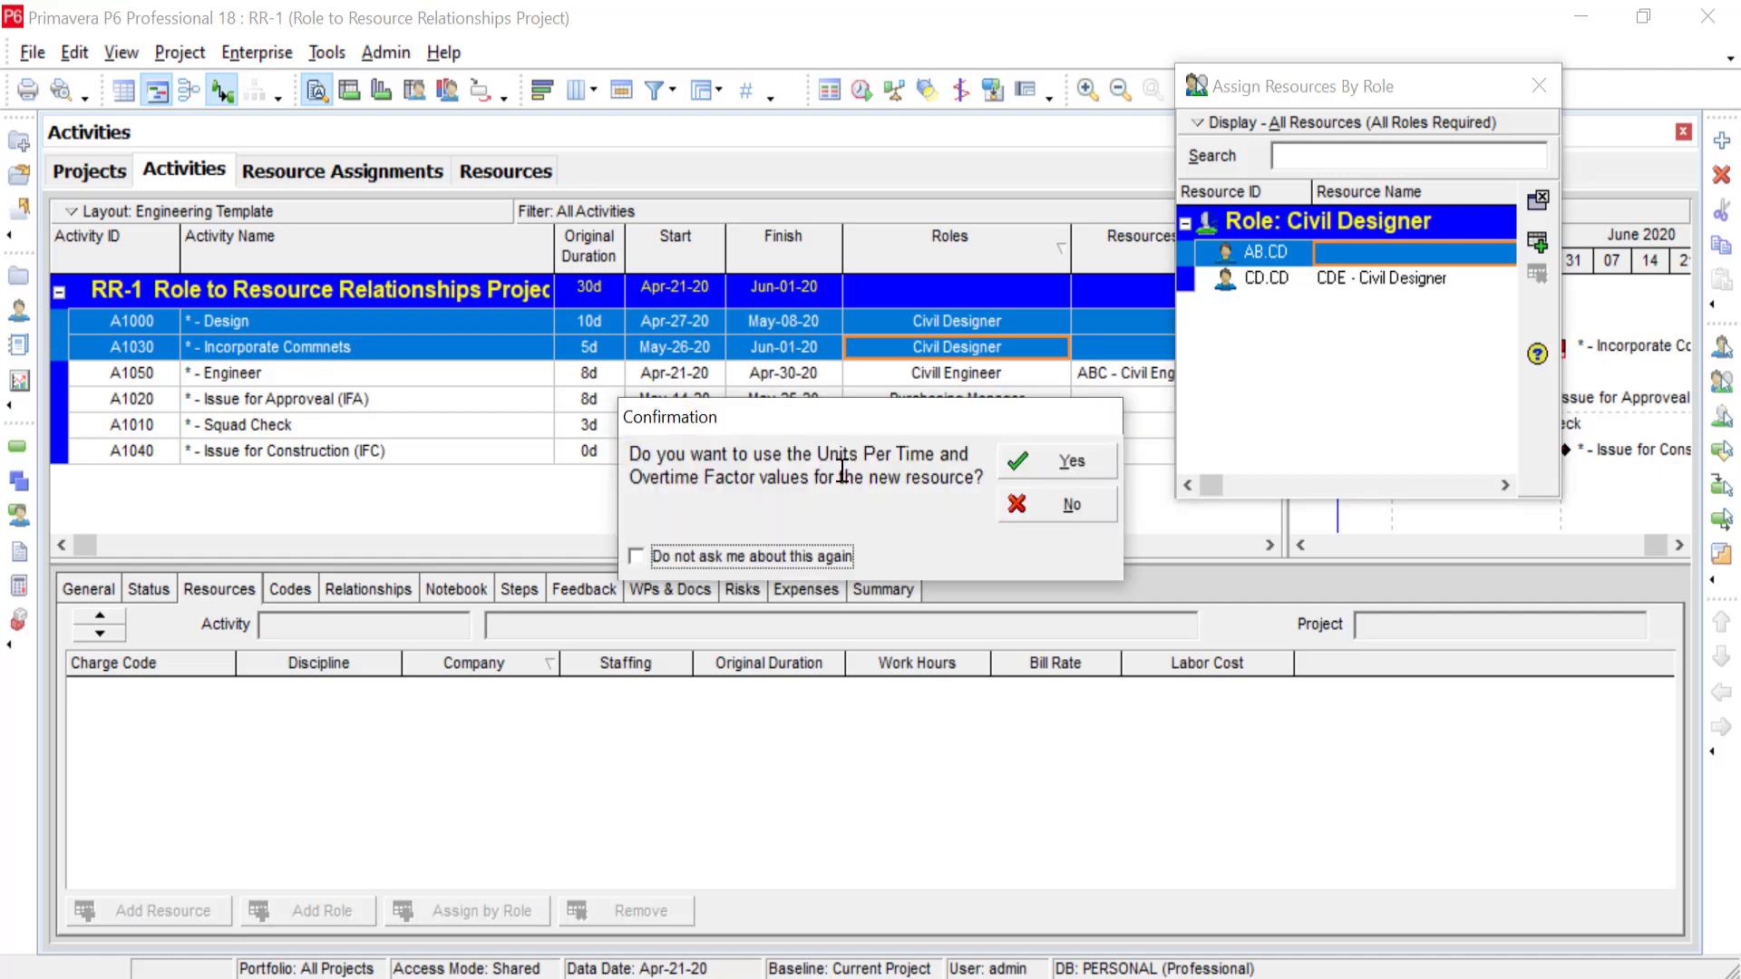
drag(819, 454, 926, 456)
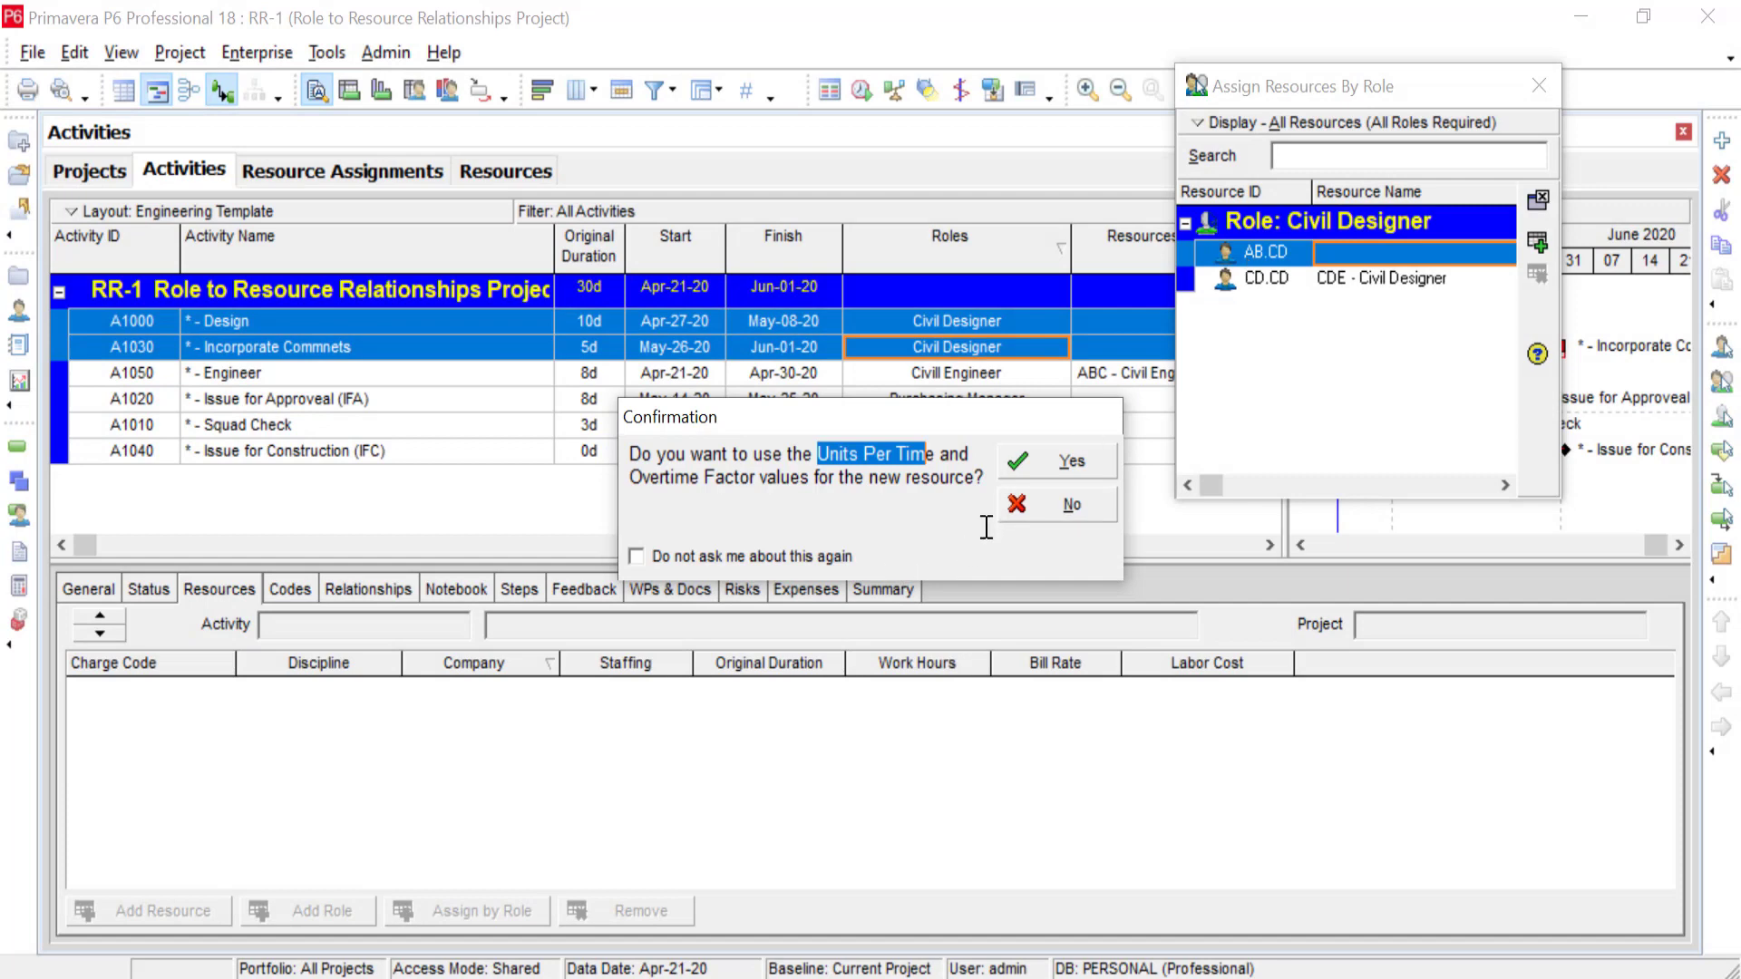
click(929, 478)
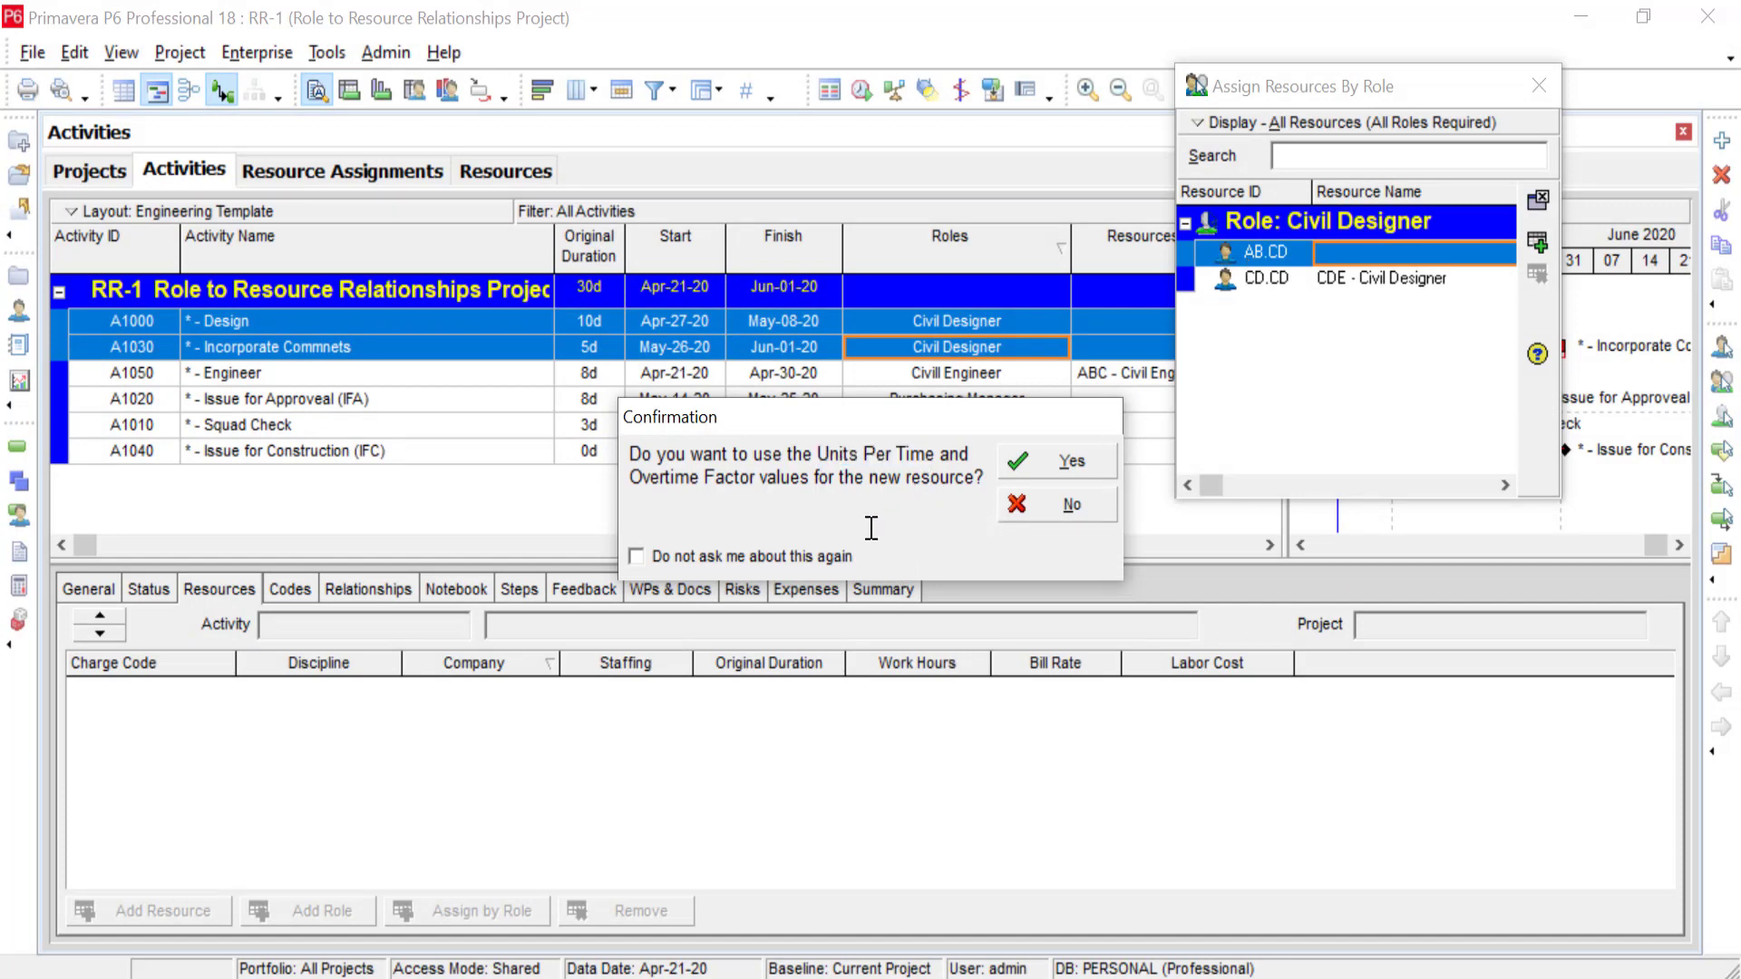
click(636, 556)
click(1043, 505)
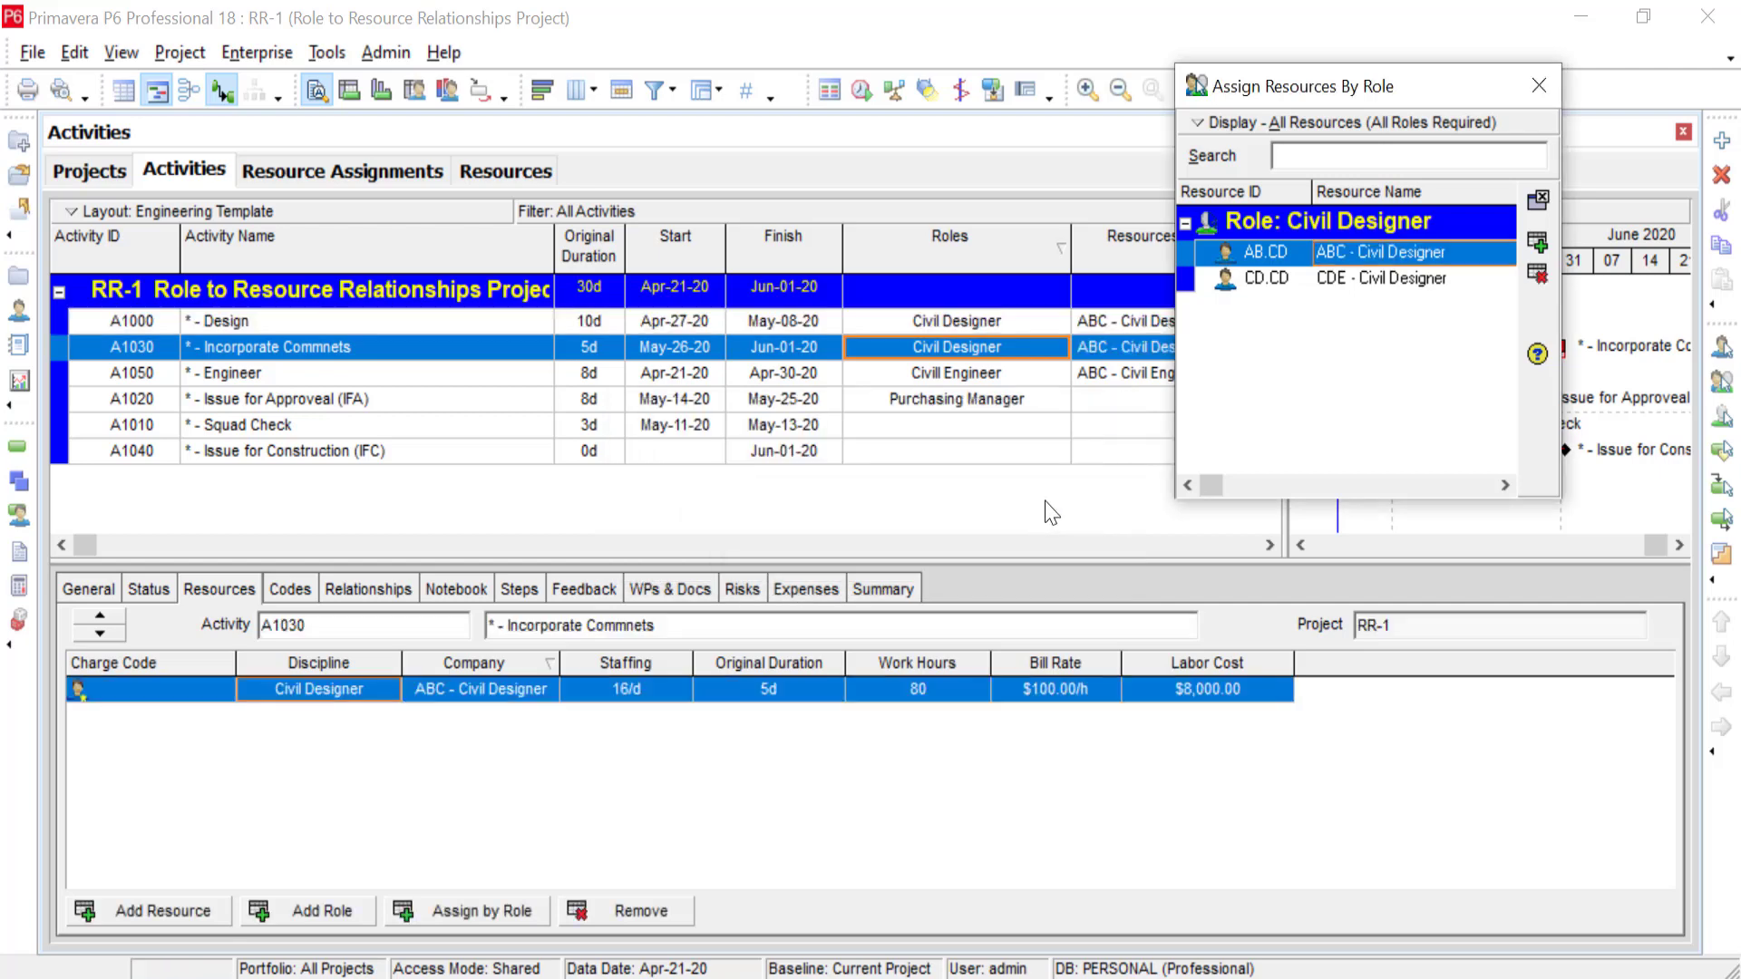
- Check the ABC - Civil Designer staffing on the Incorporate Commnets and Design activities and close the by-role assignment list
click(644, 699)
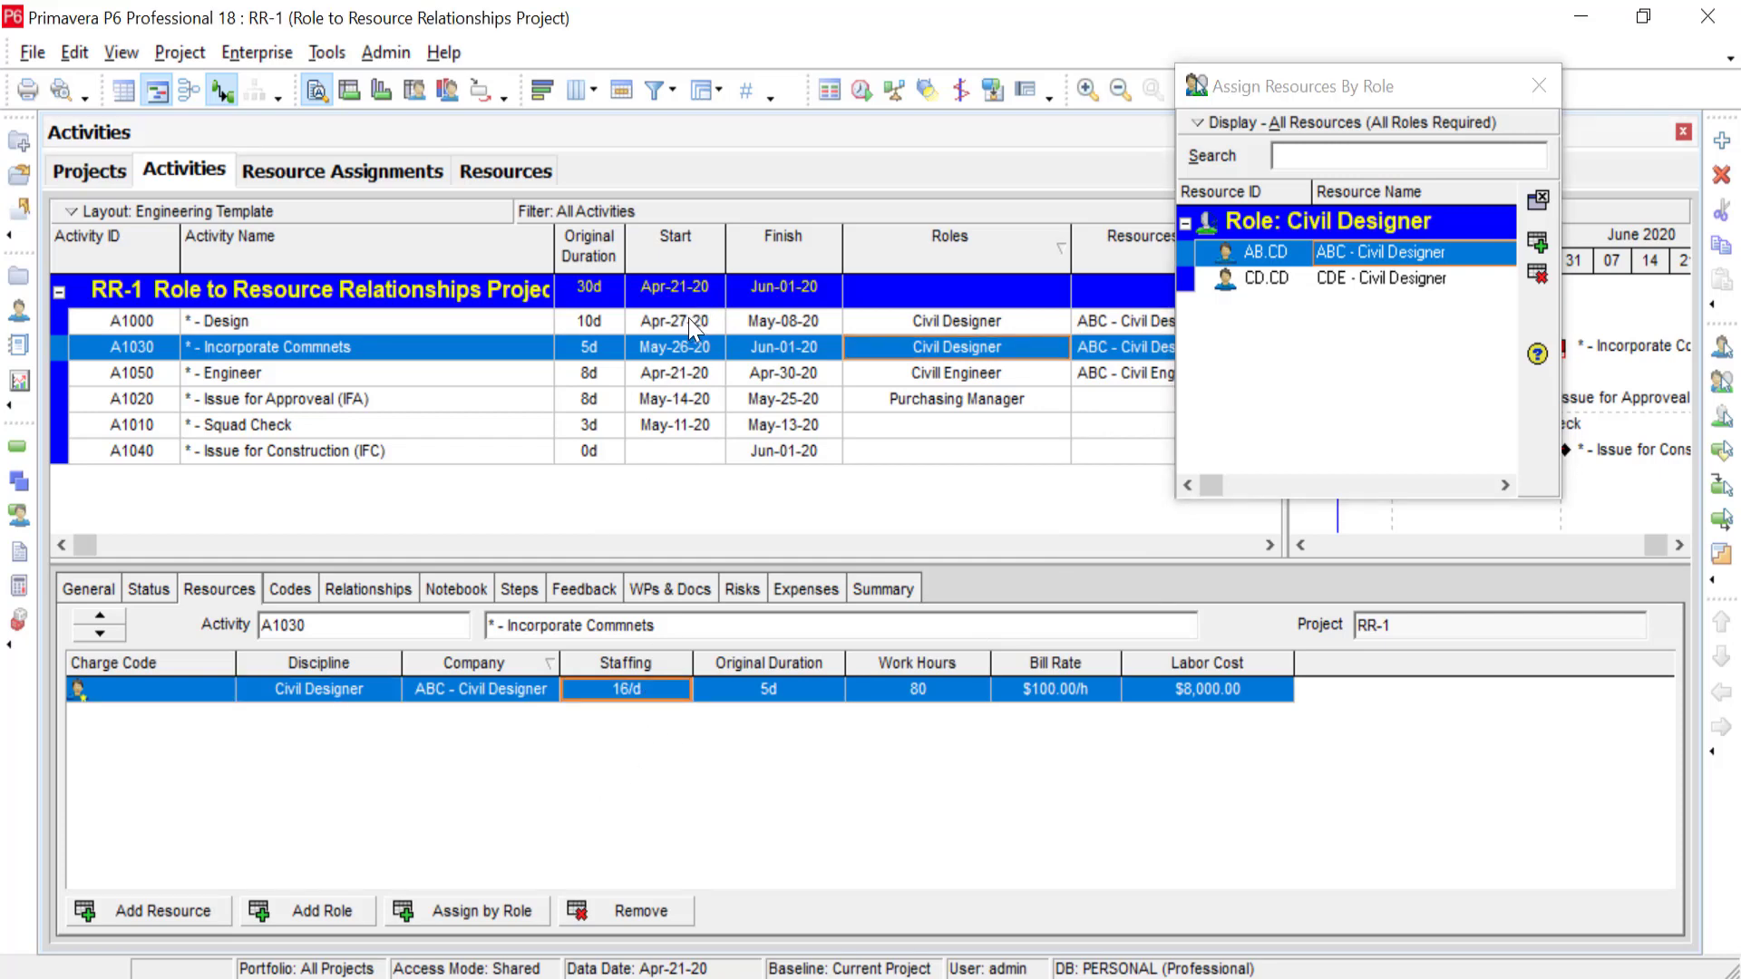
click(697, 321)
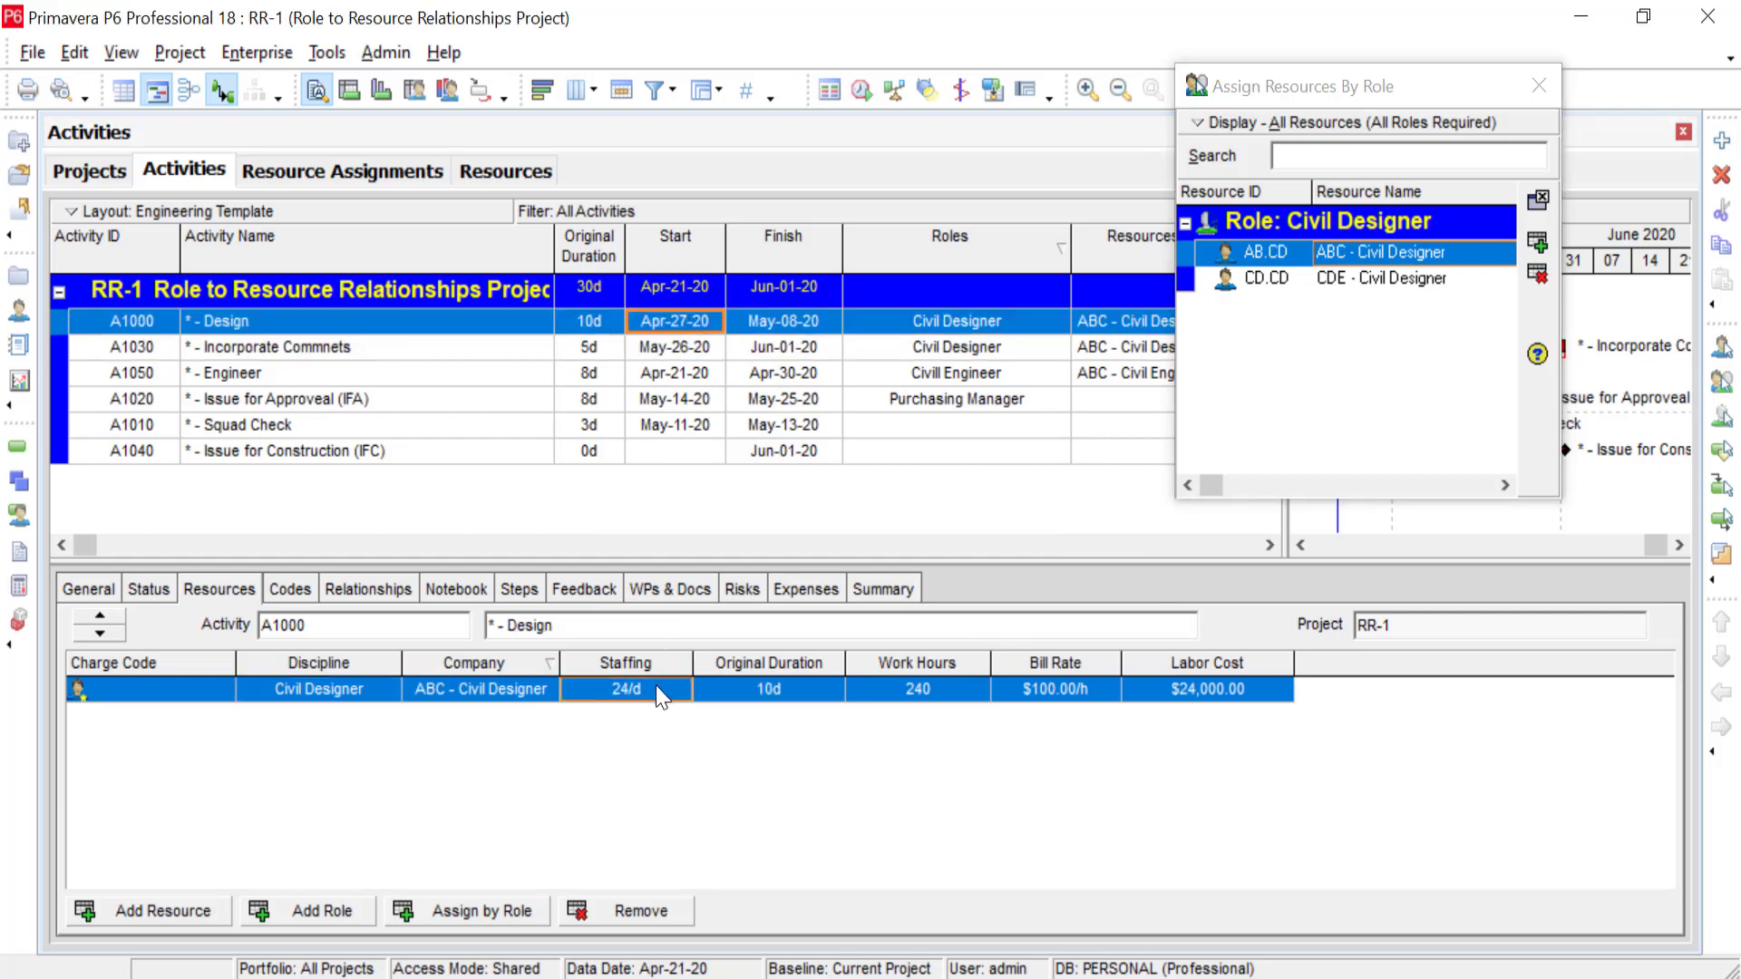
click(1538, 87)
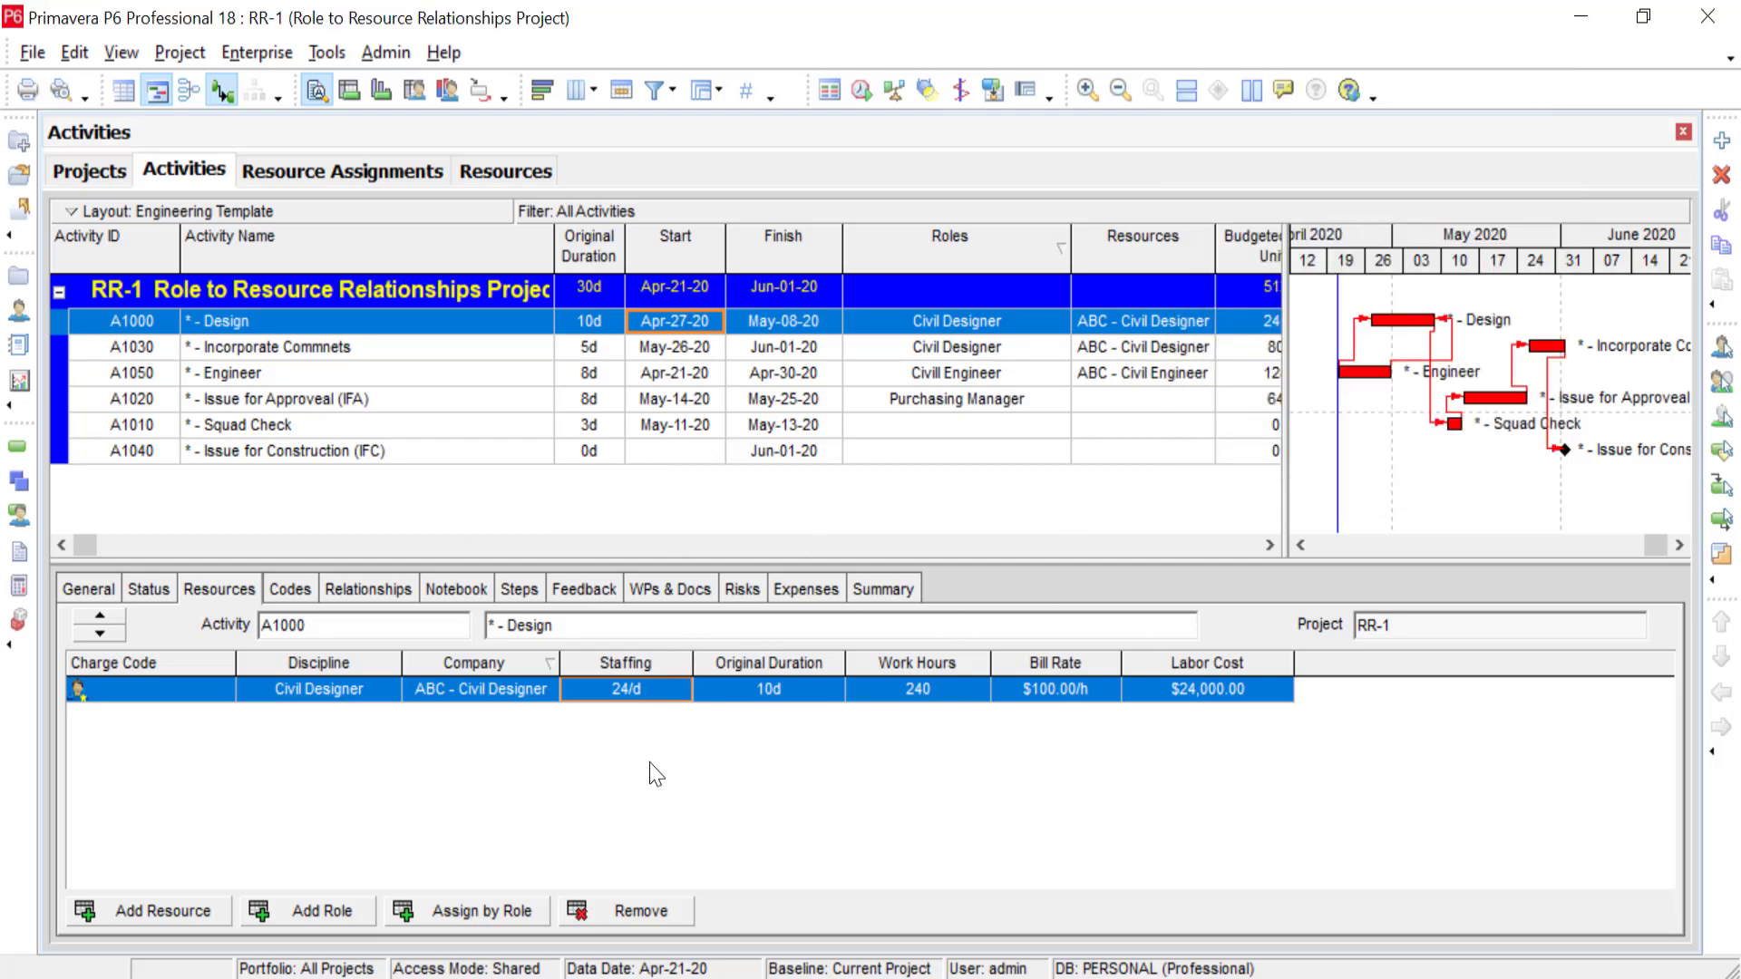
- Check the Assignment Staffing options in the Calculations user preferences
click(73, 60)
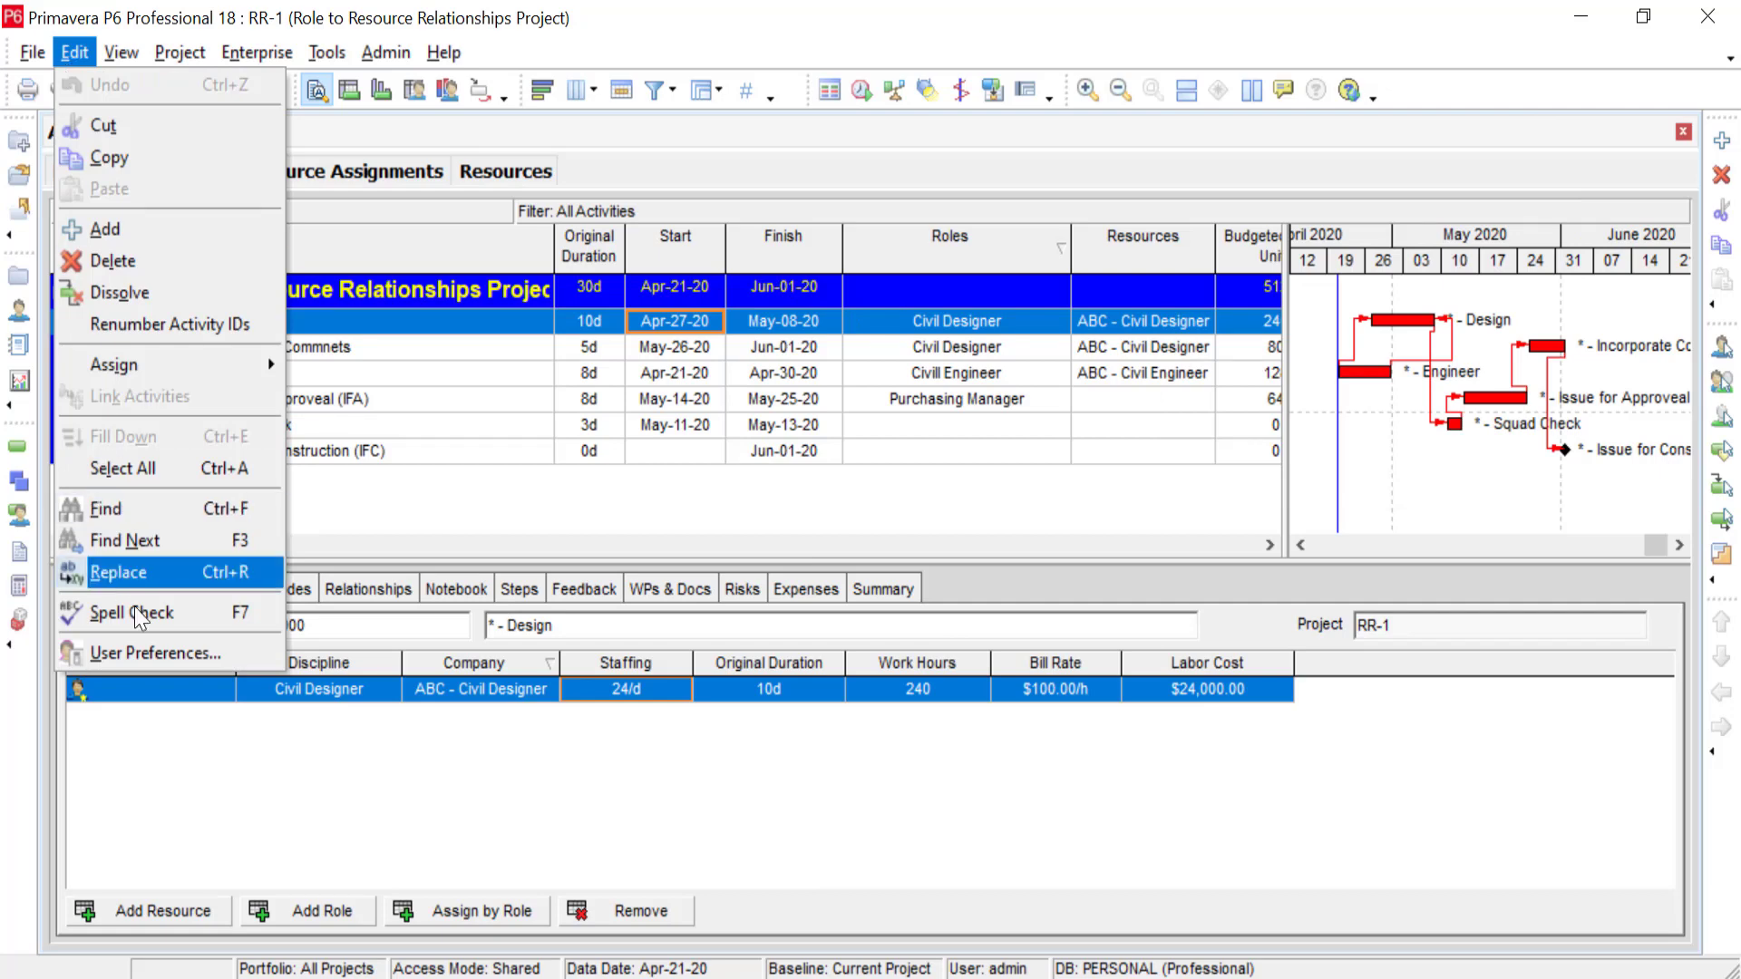
click(154, 647)
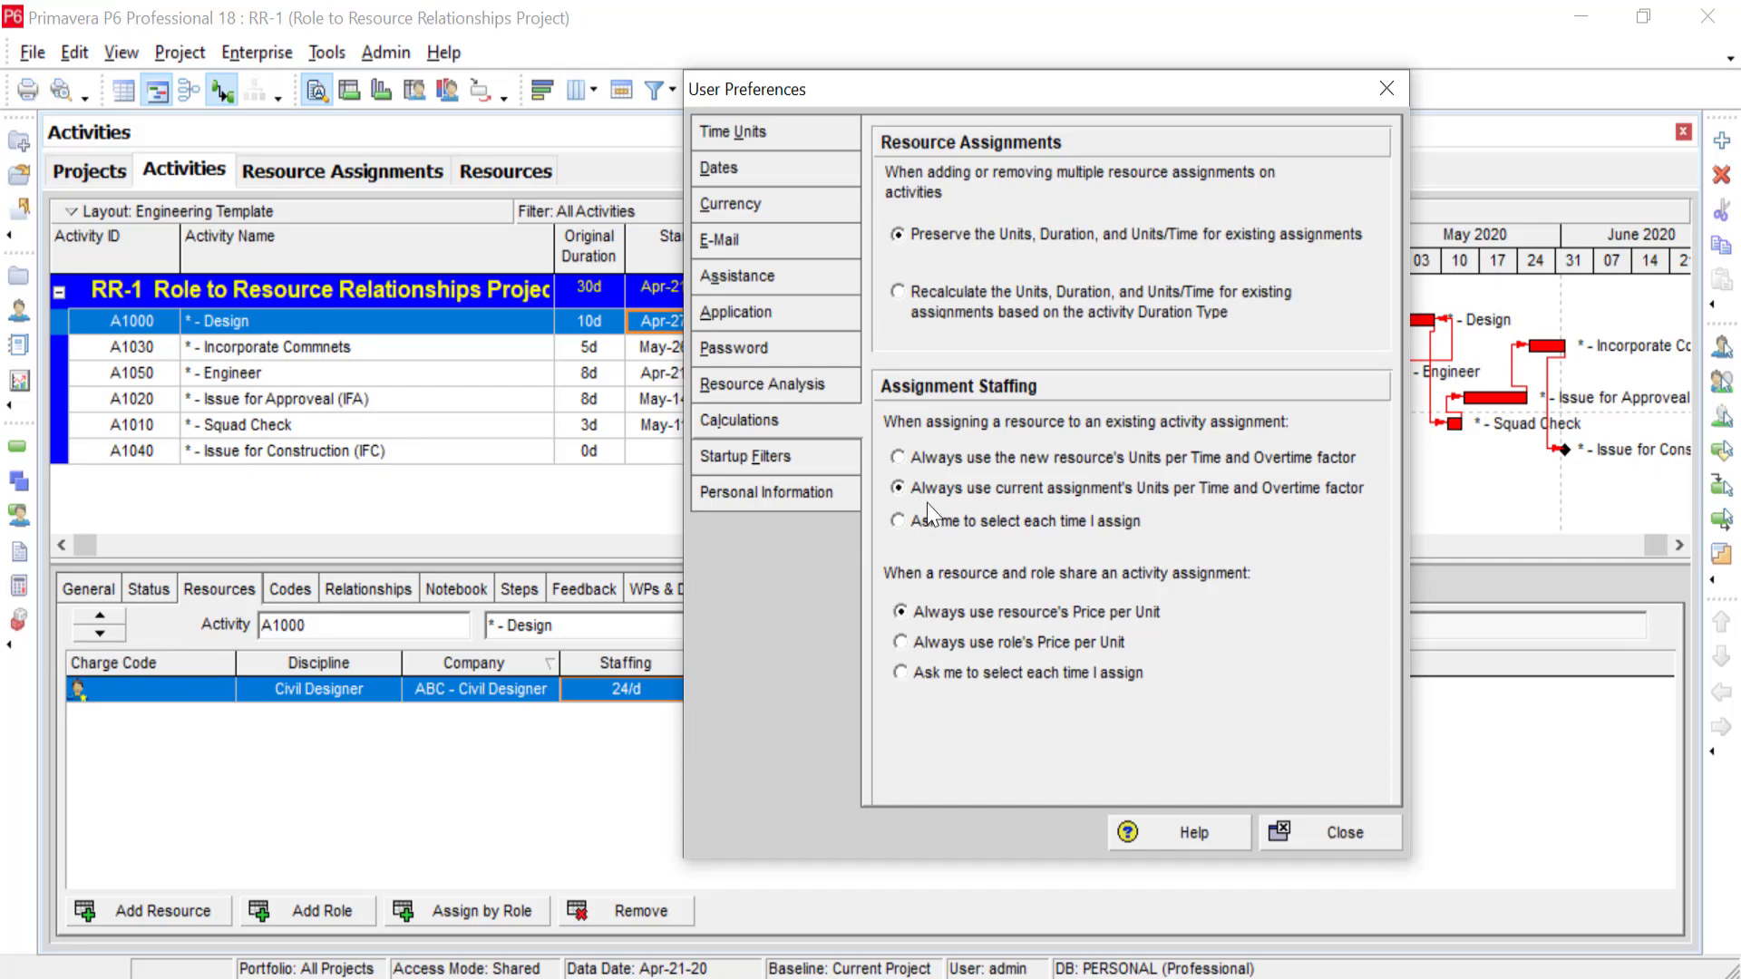
click(1343, 835)
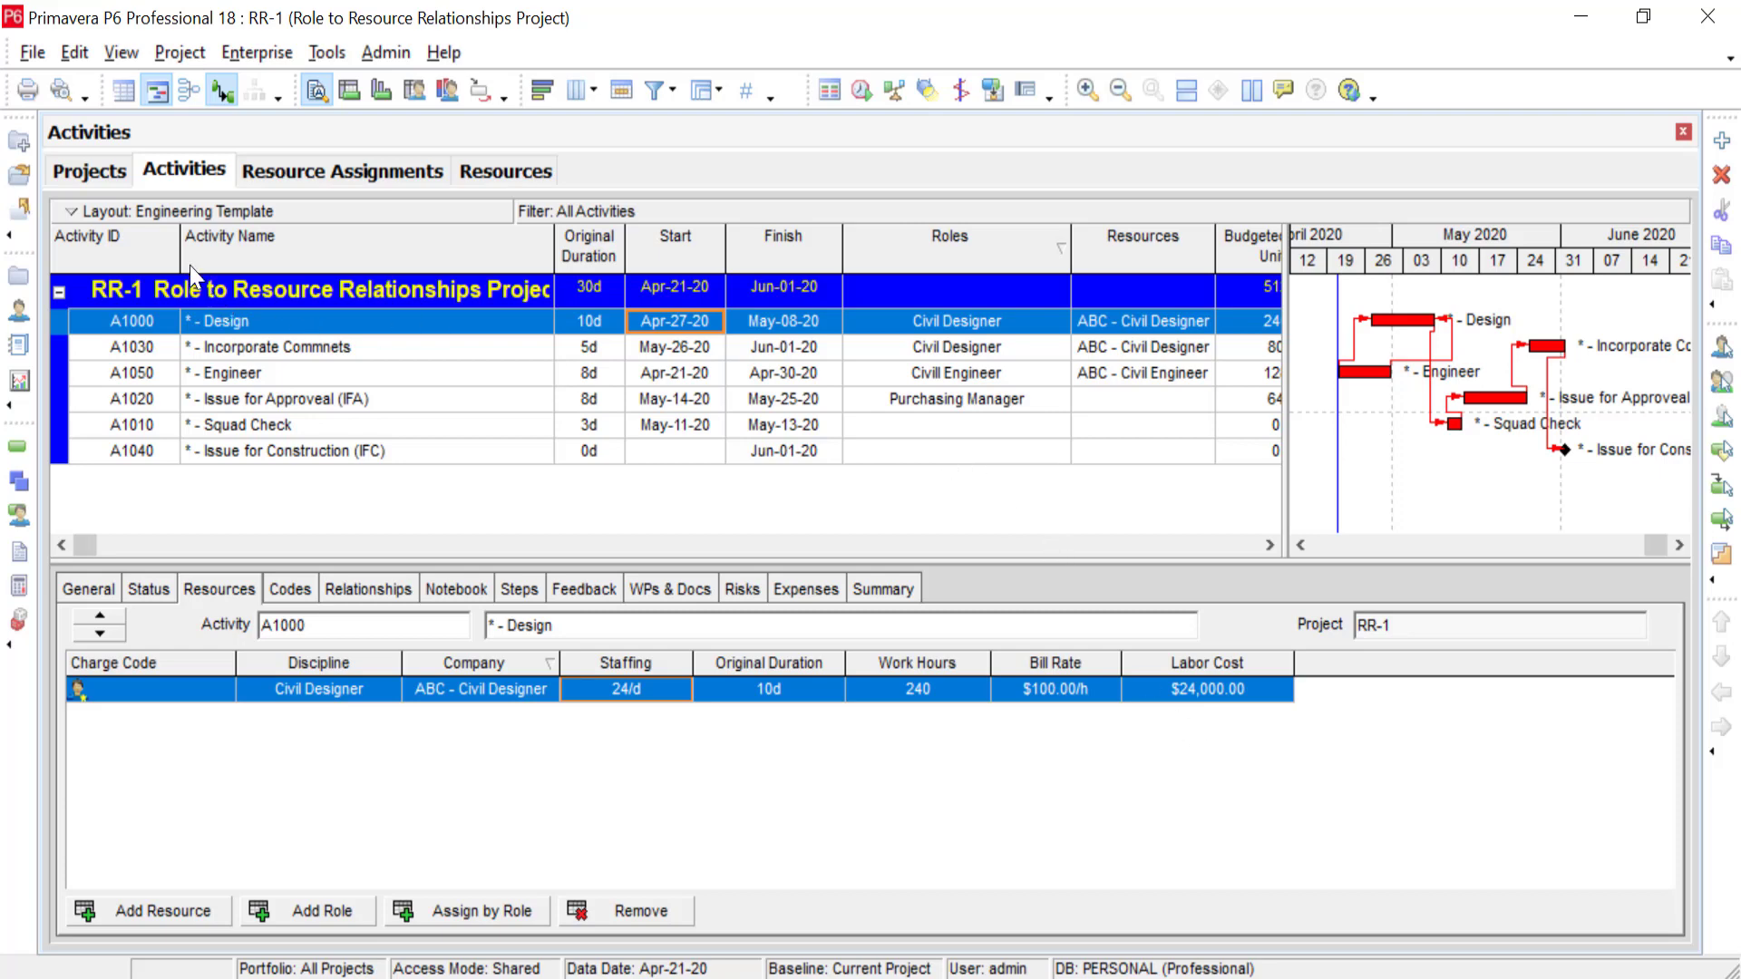
- Sort the activities by Start date and widen the activity table's Resources column to fit the ABC - Civil Designer name
click(160, 263)
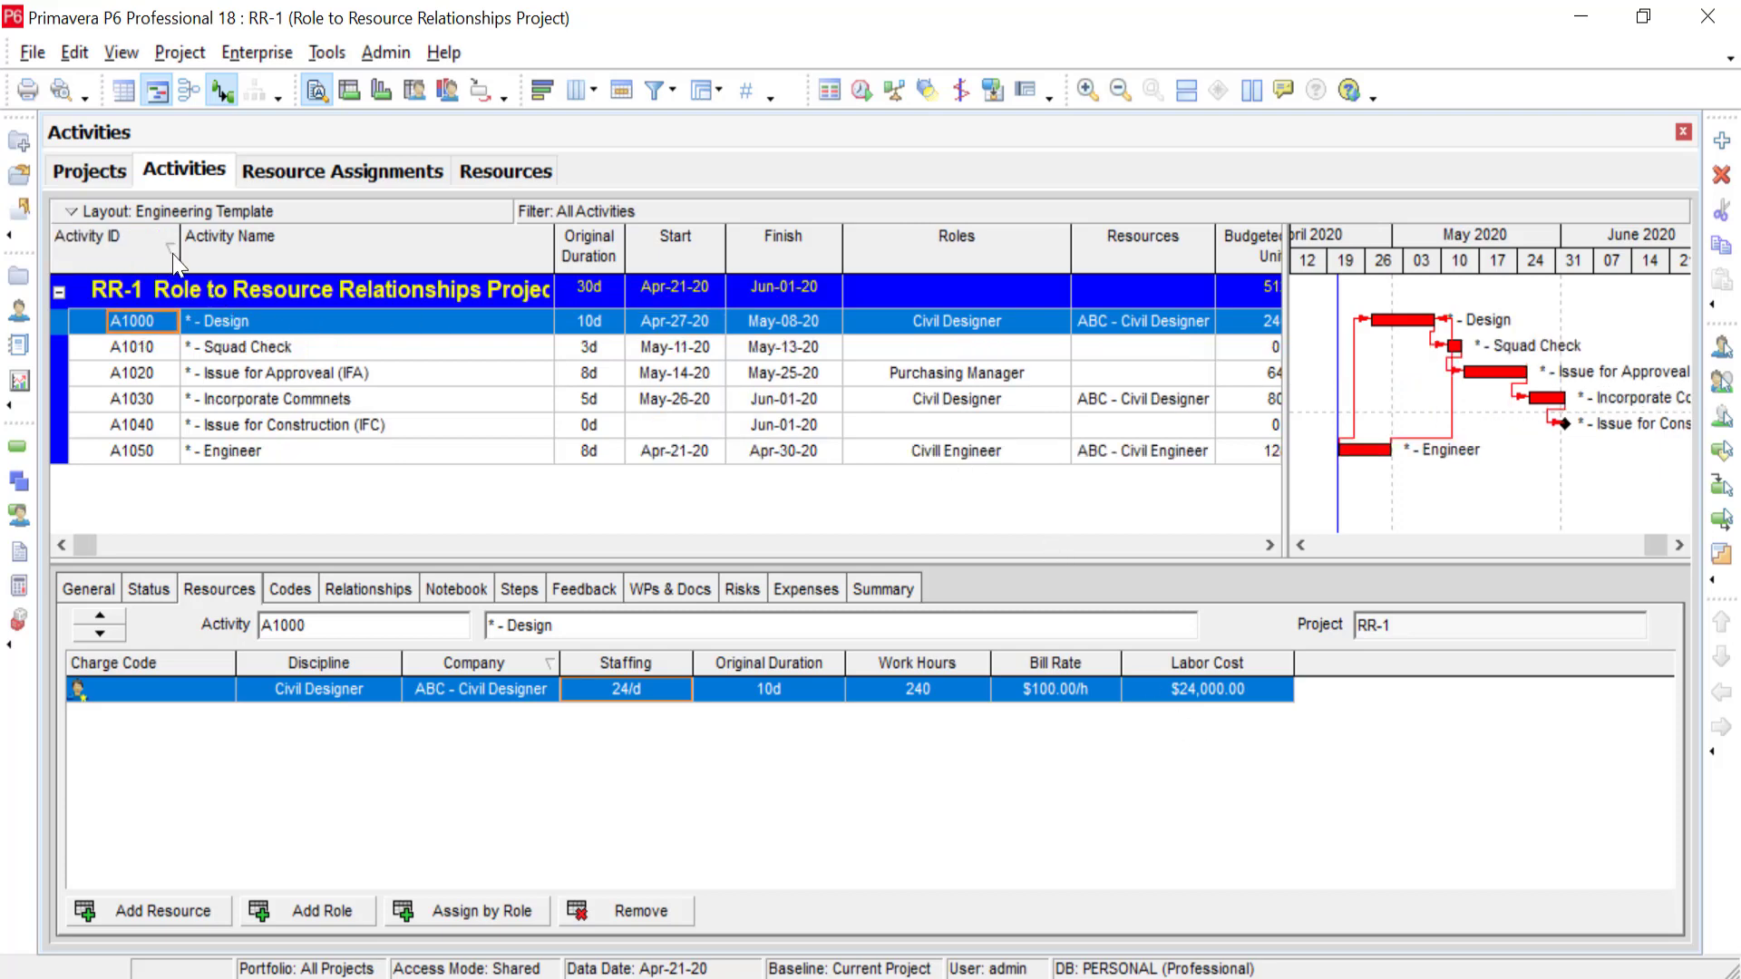
click(668, 257)
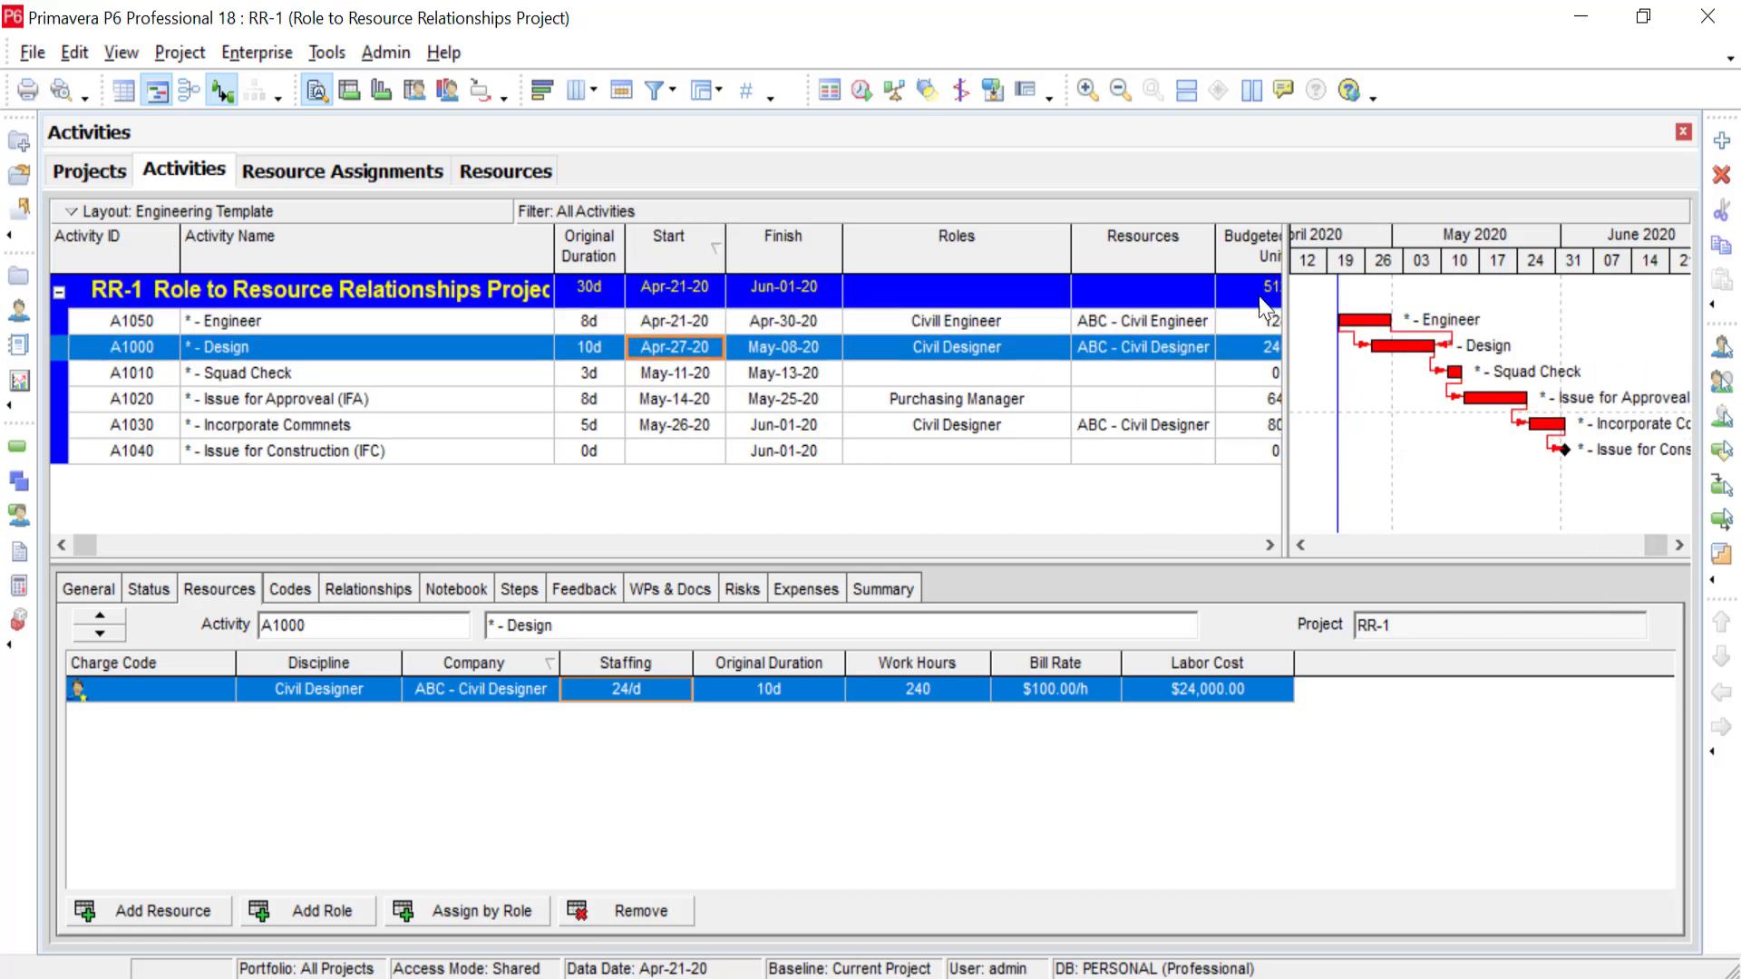
drag(1216, 243, 1238, 243)
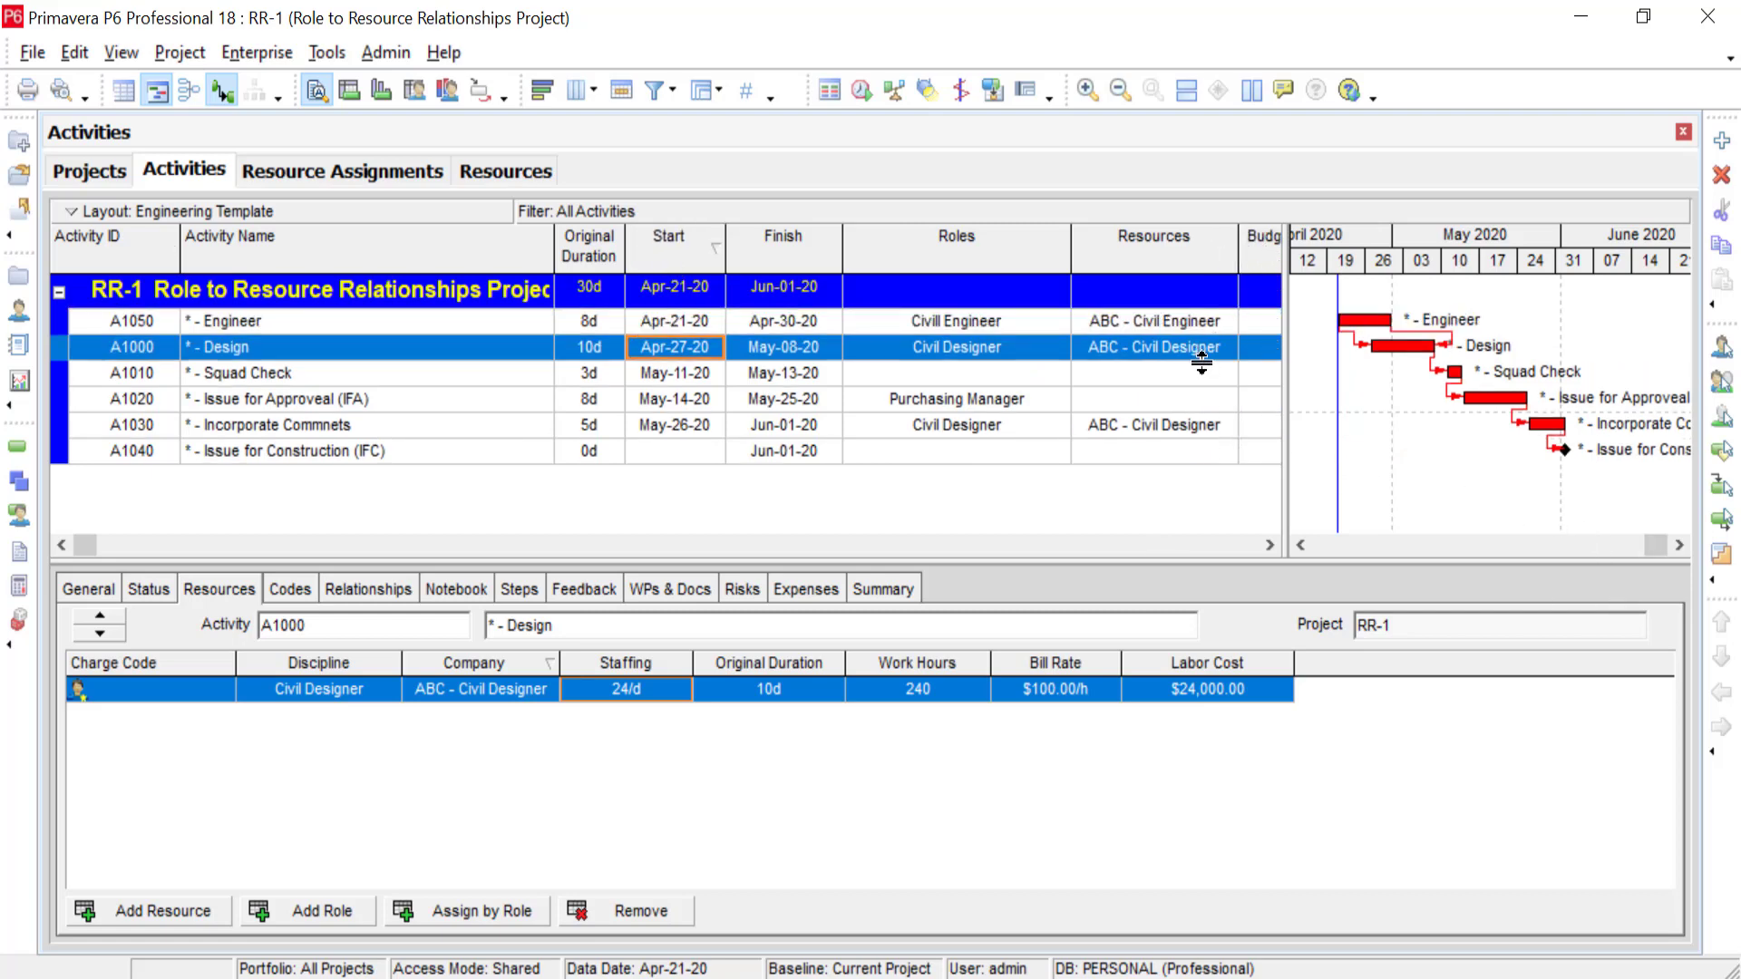
- Show the resource usage profile beneath the activity table and enlarge its area
click(1167, 402)
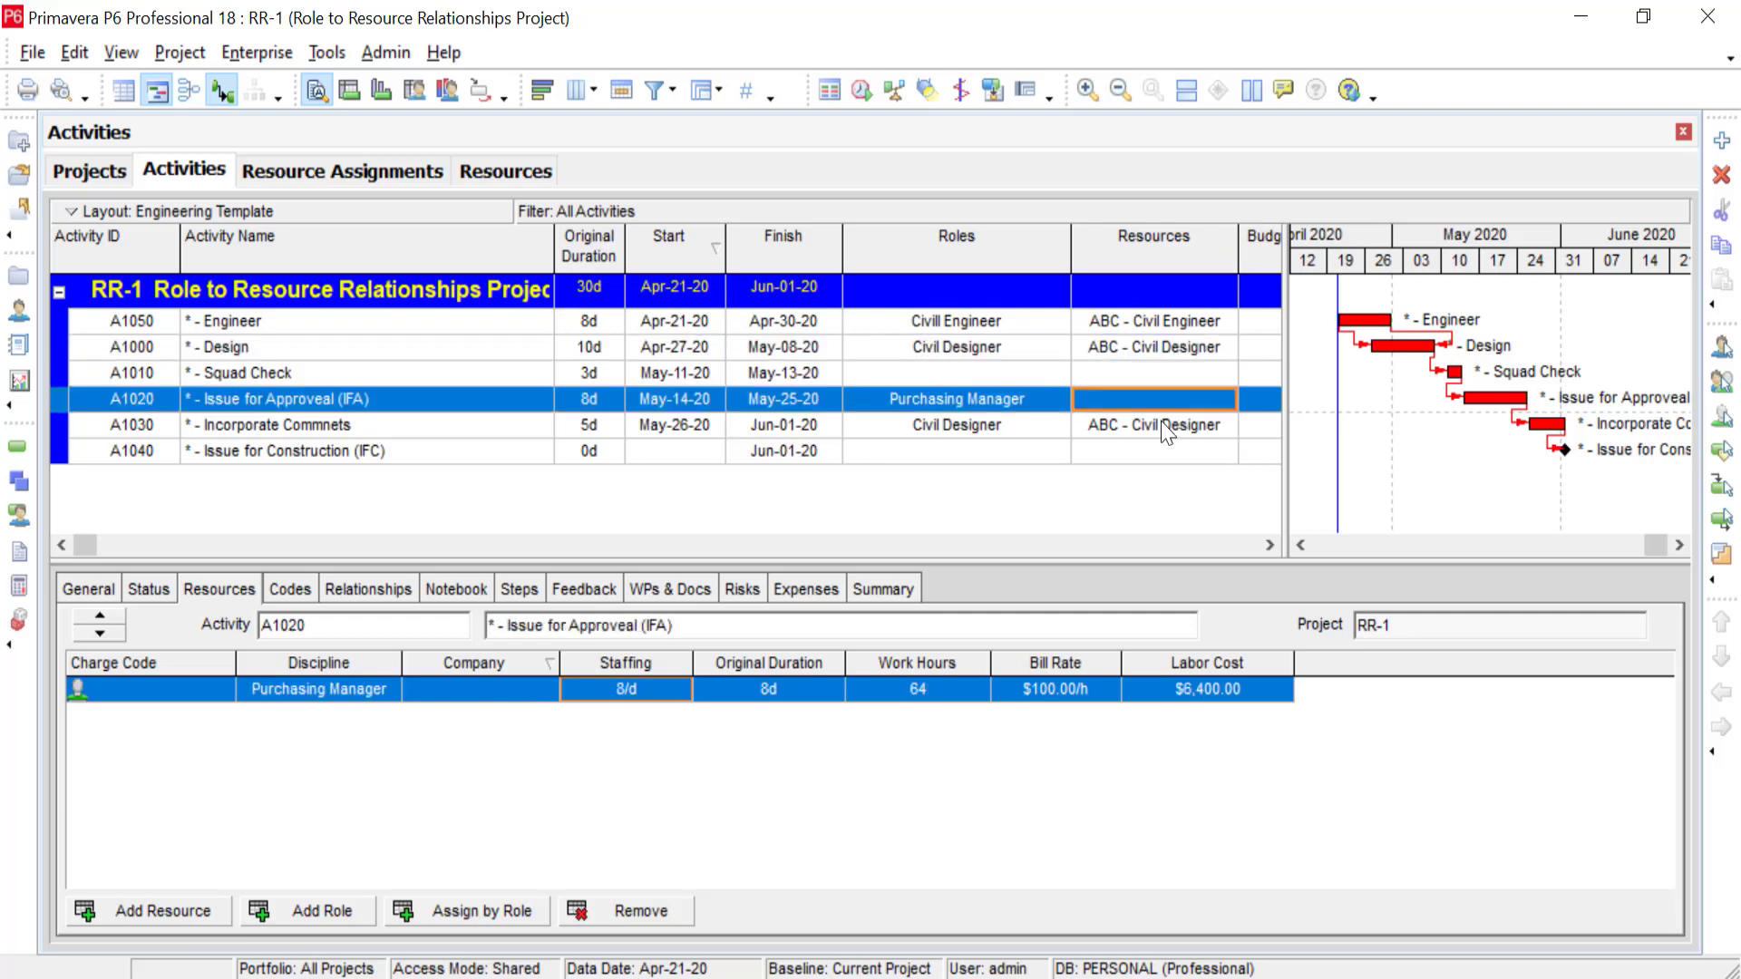
click(448, 93)
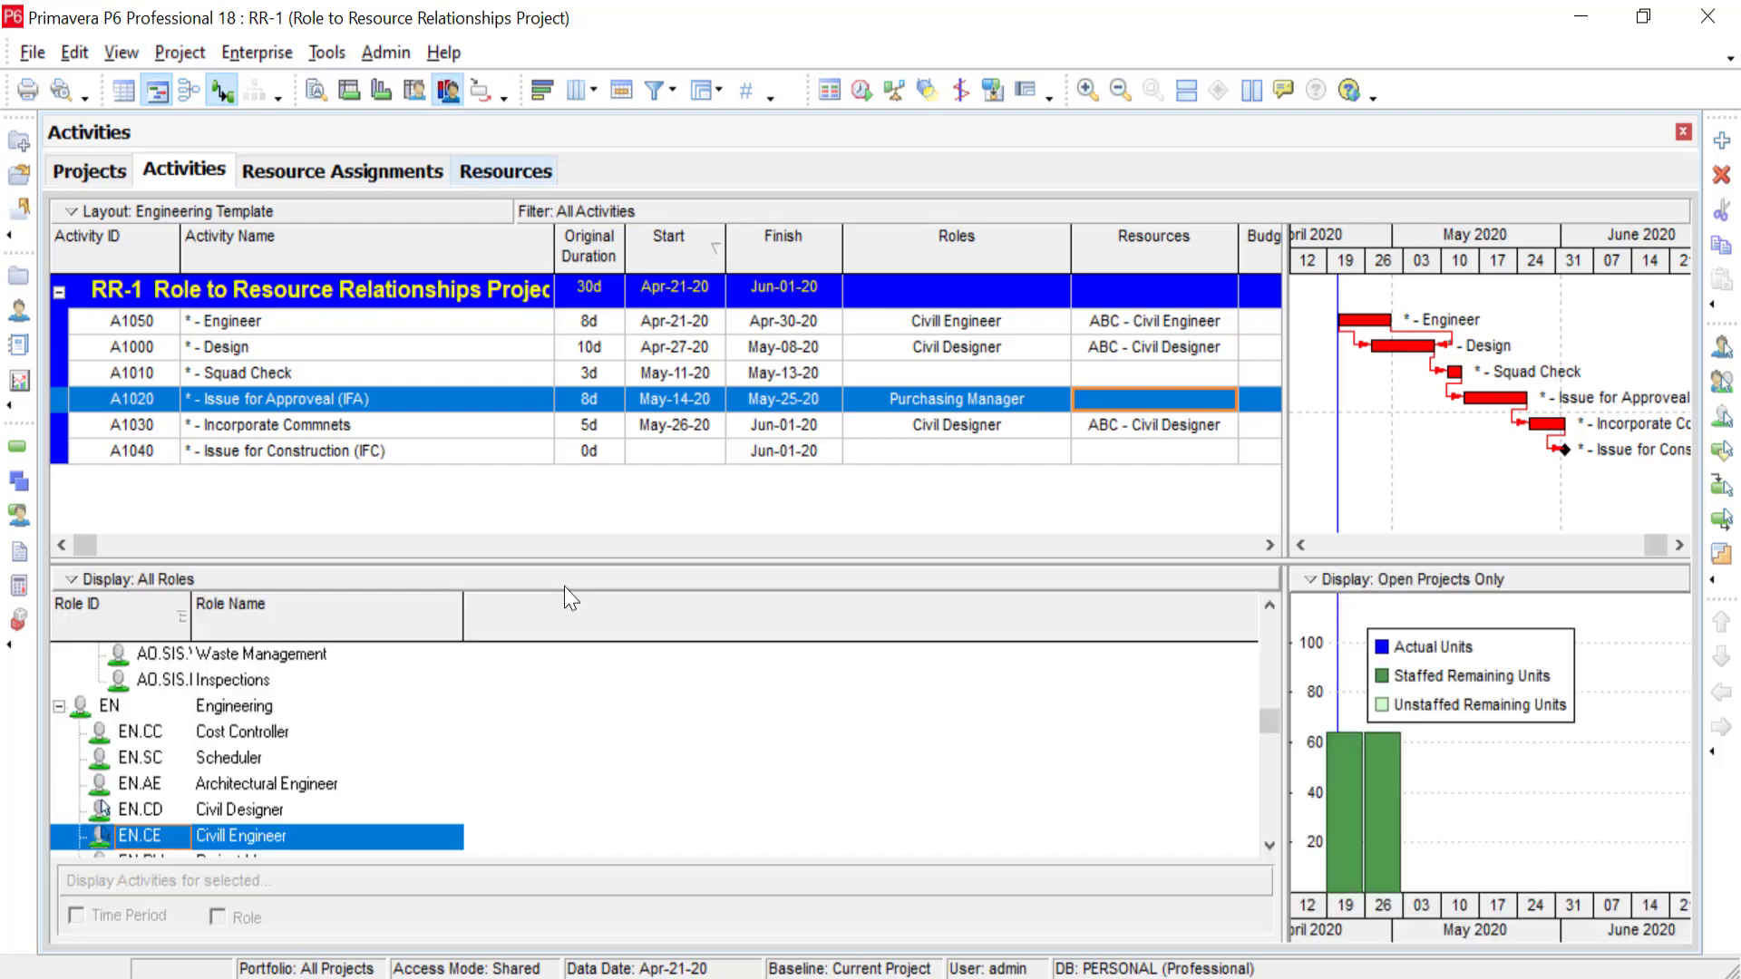
drag(563, 563, 533, 521)
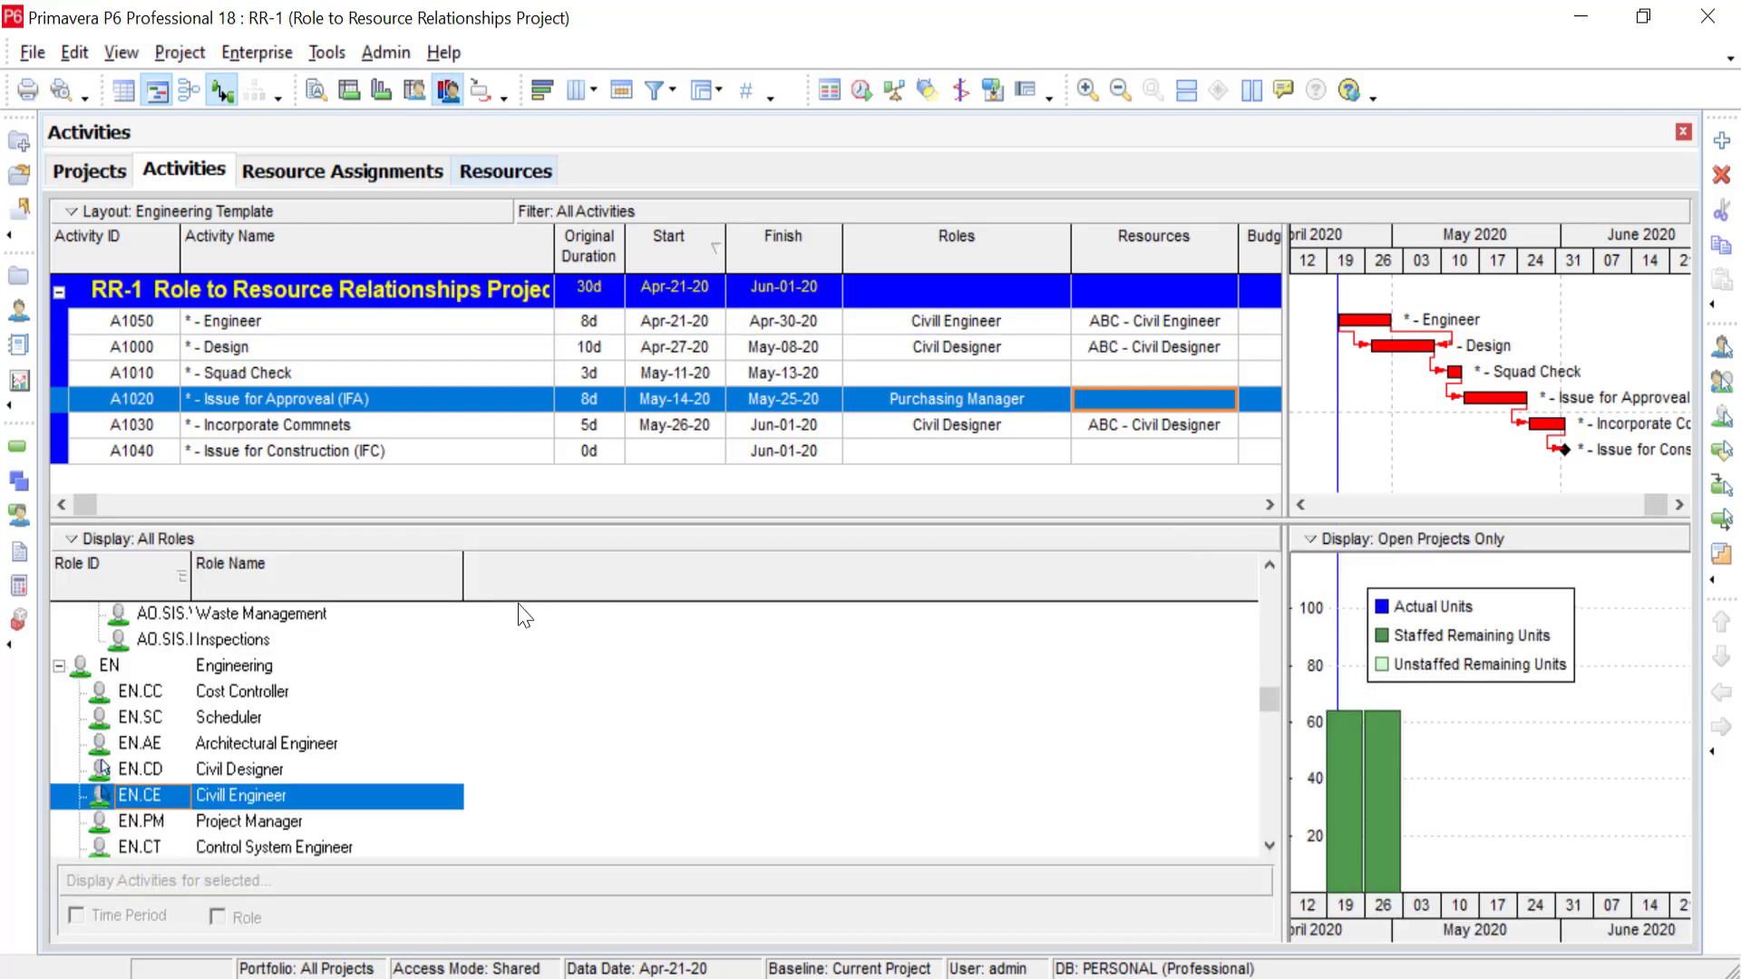
- Display the usage profile by resource, widen the chart and examine the ABC and CDE Engineering Company profiles
click(141, 540)
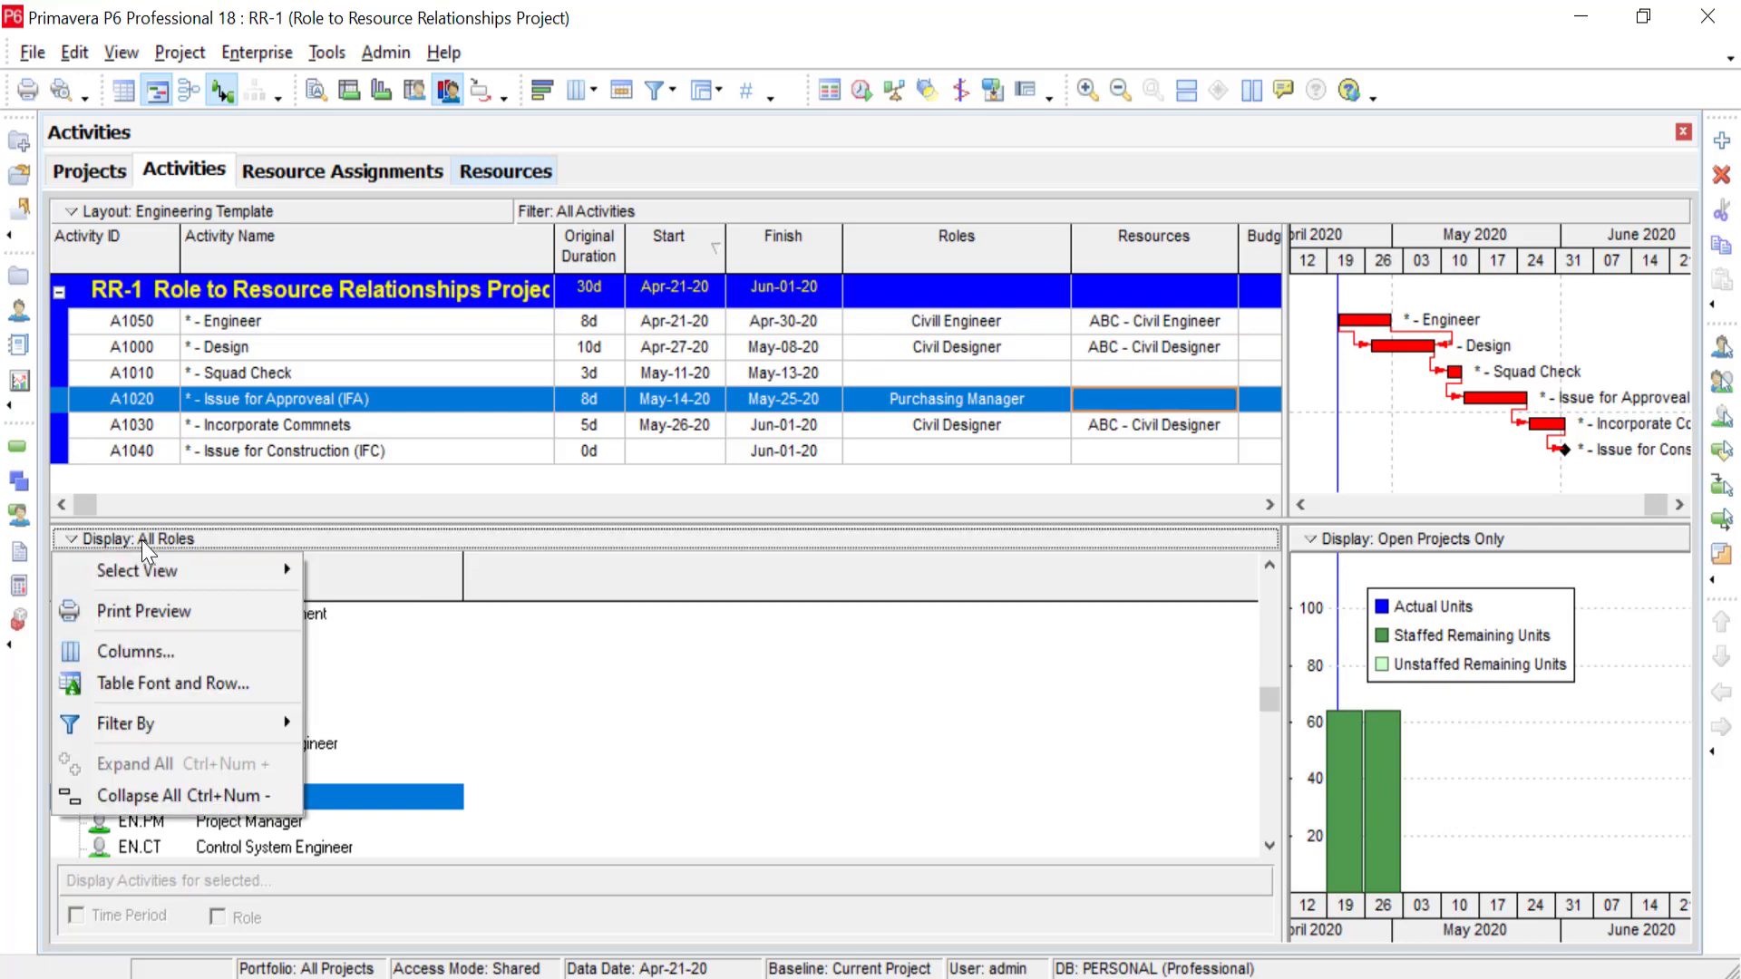
mouse_move(139, 569)
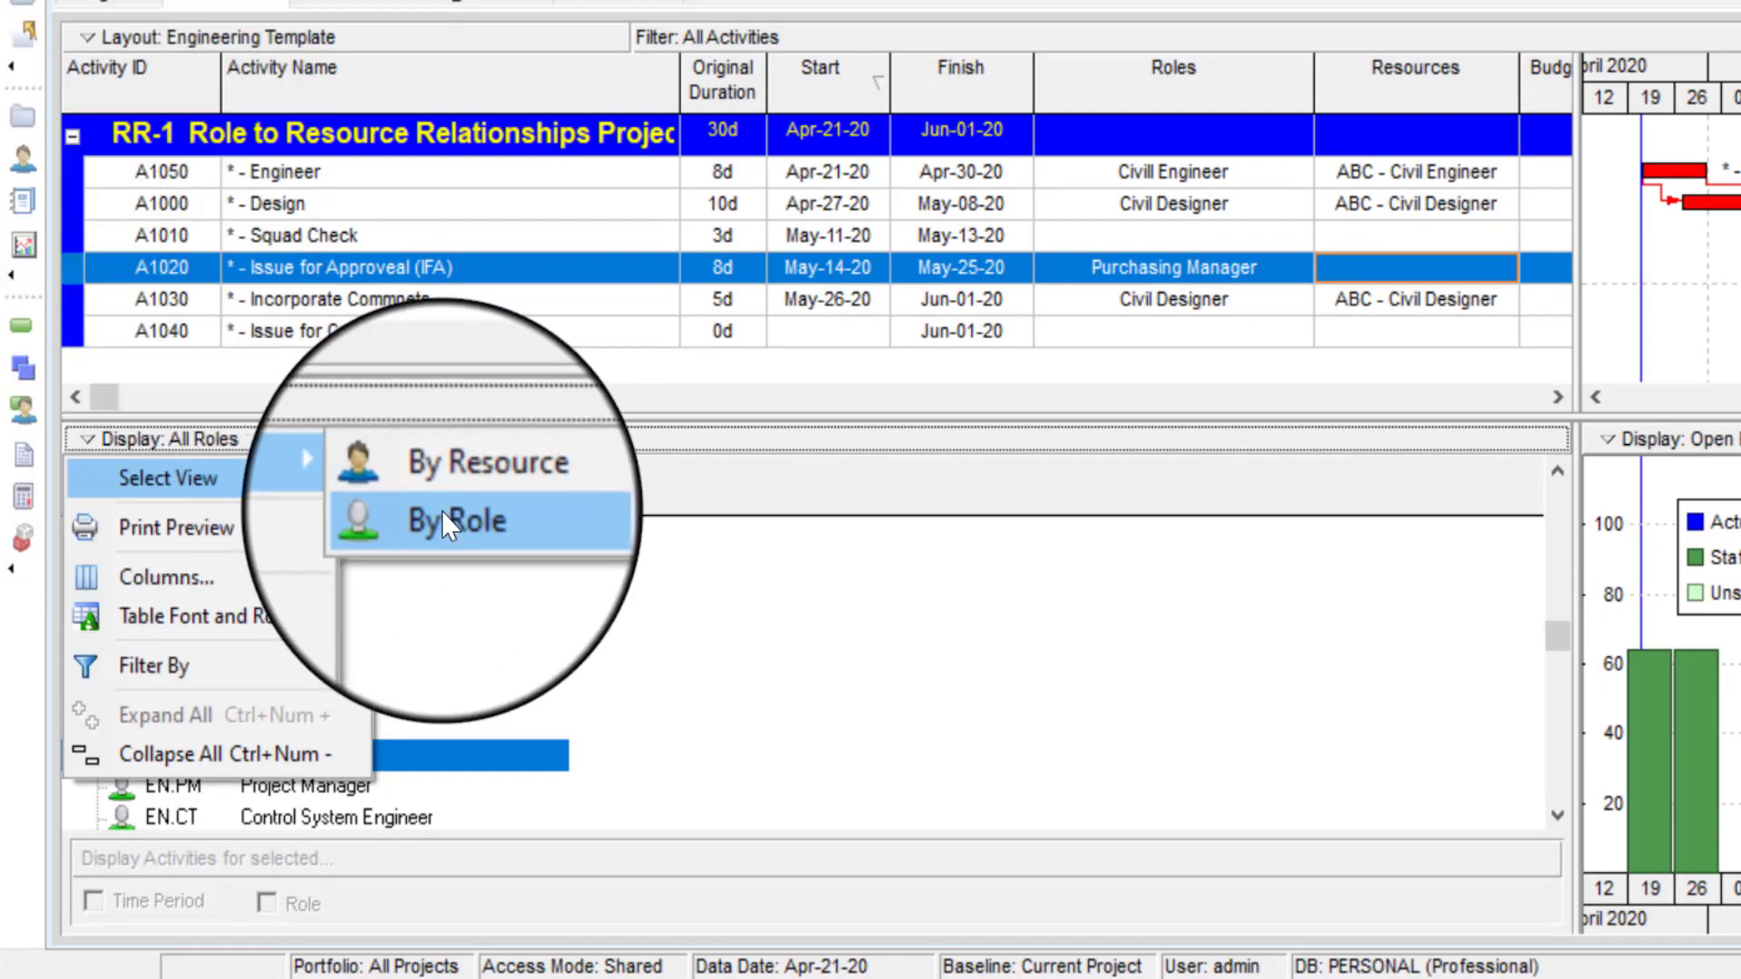
click(442, 474)
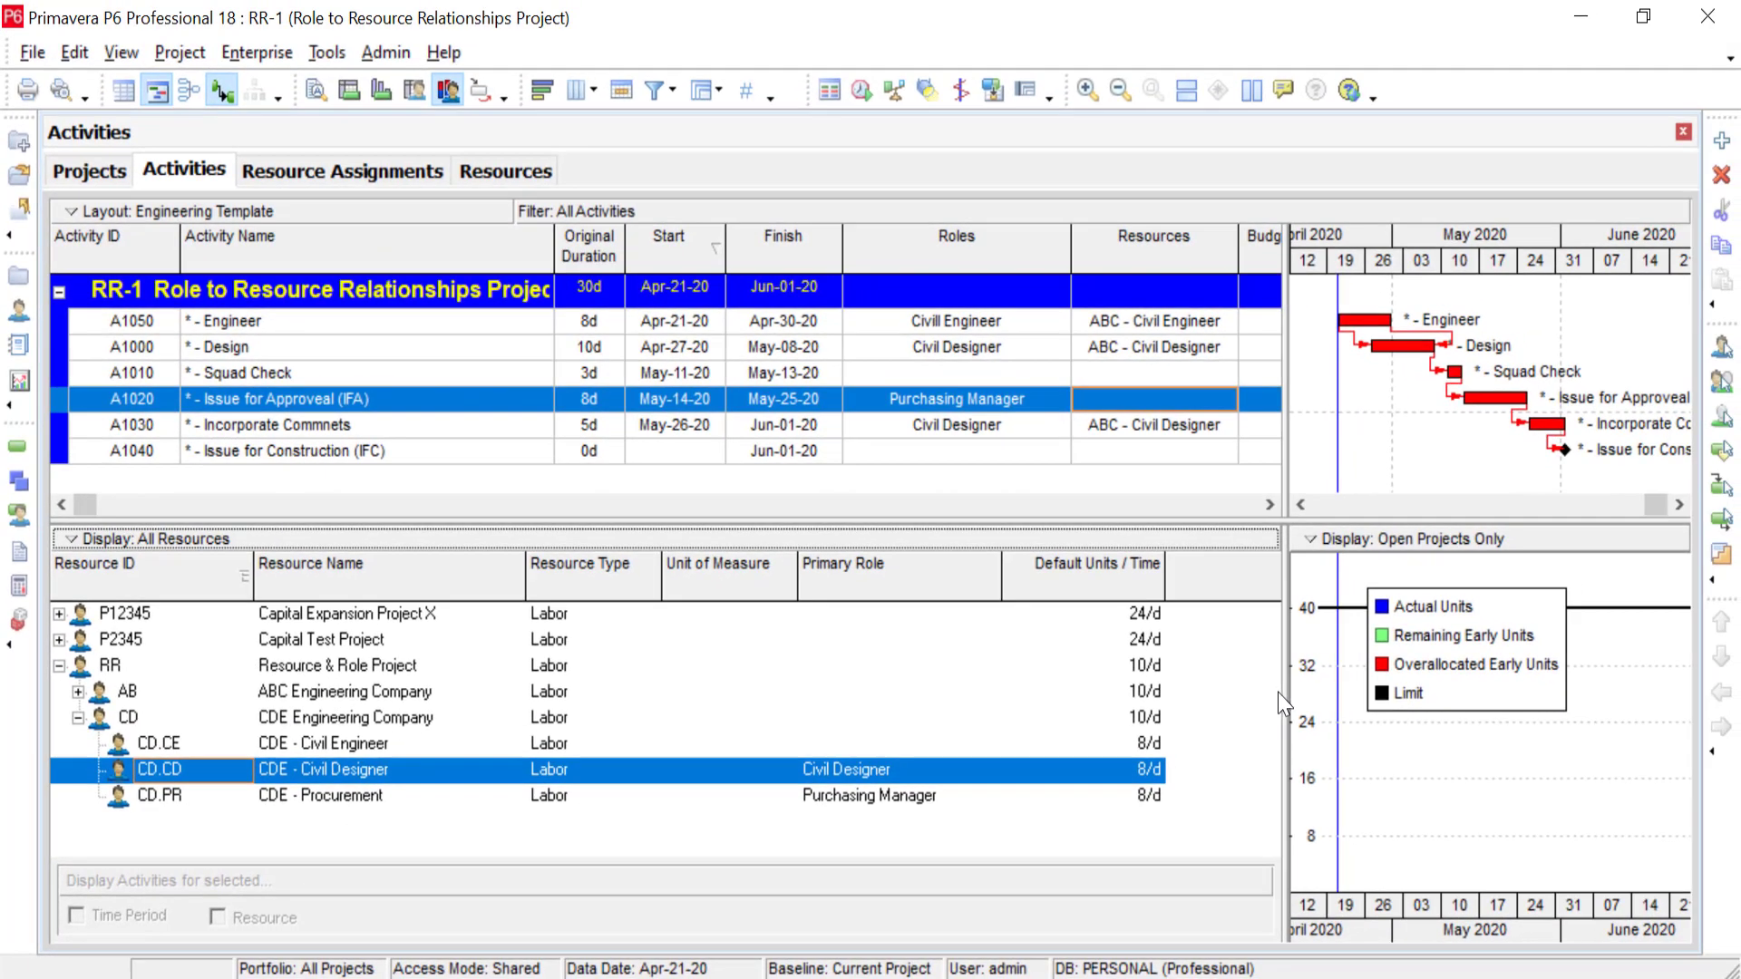
drag(1287, 693, 736, 709)
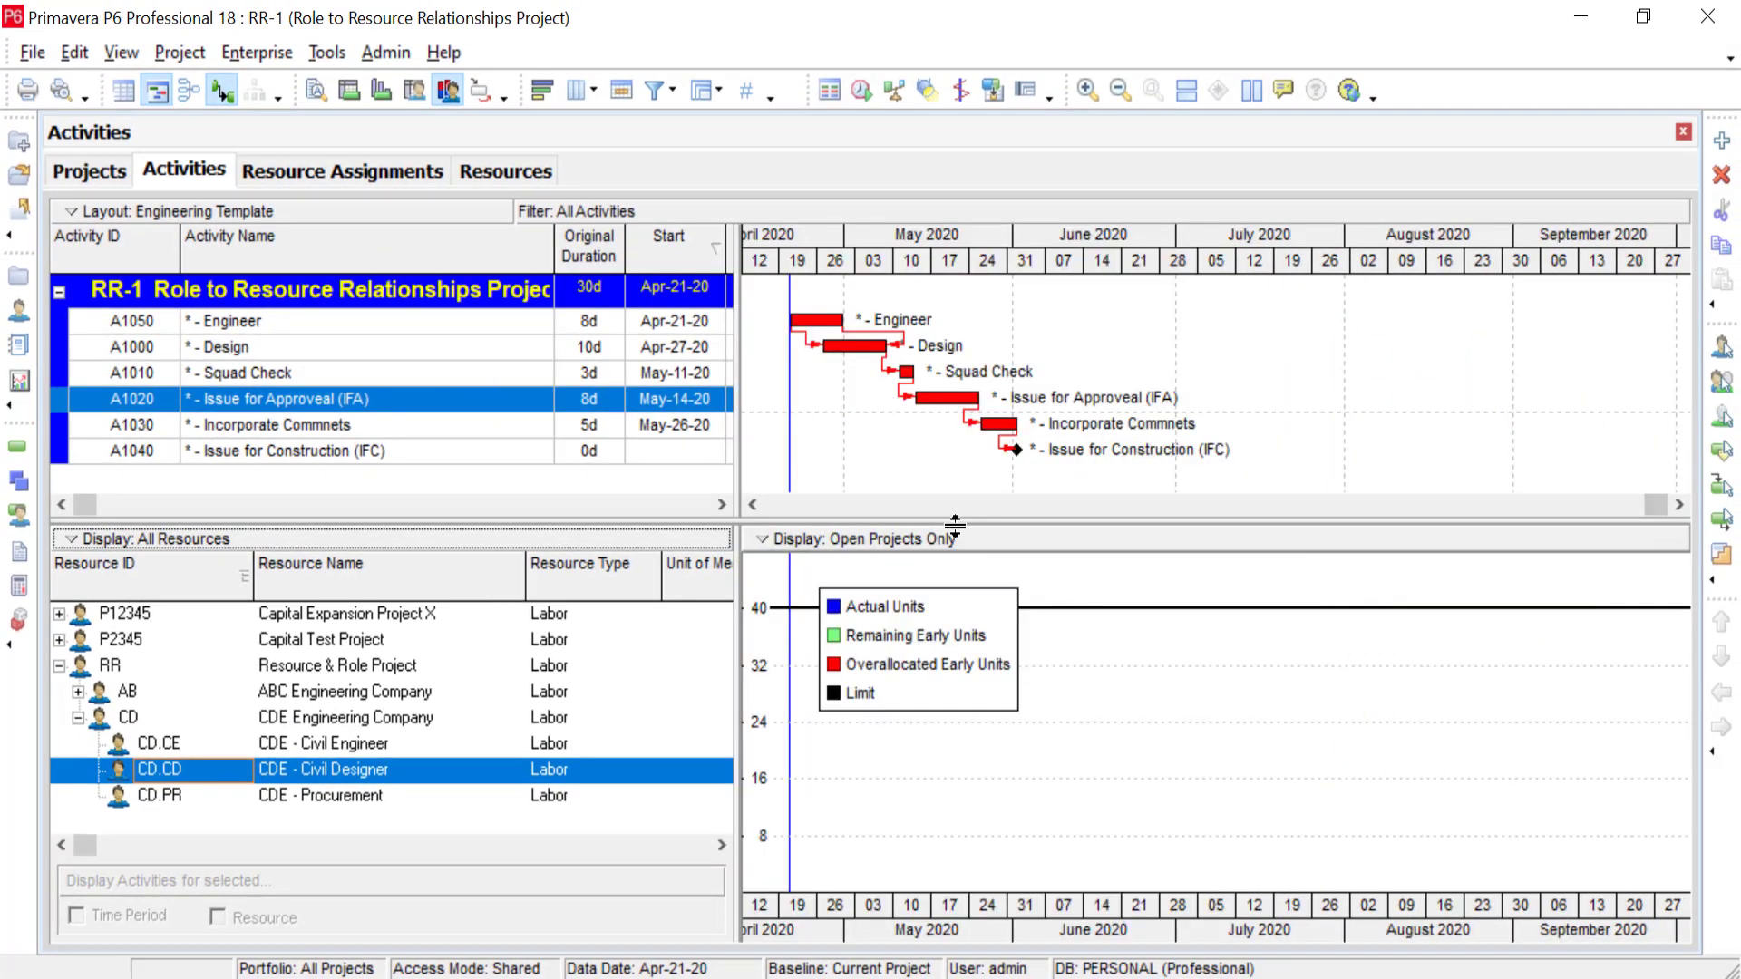
click(163, 693)
click(175, 642)
click(189, 716)
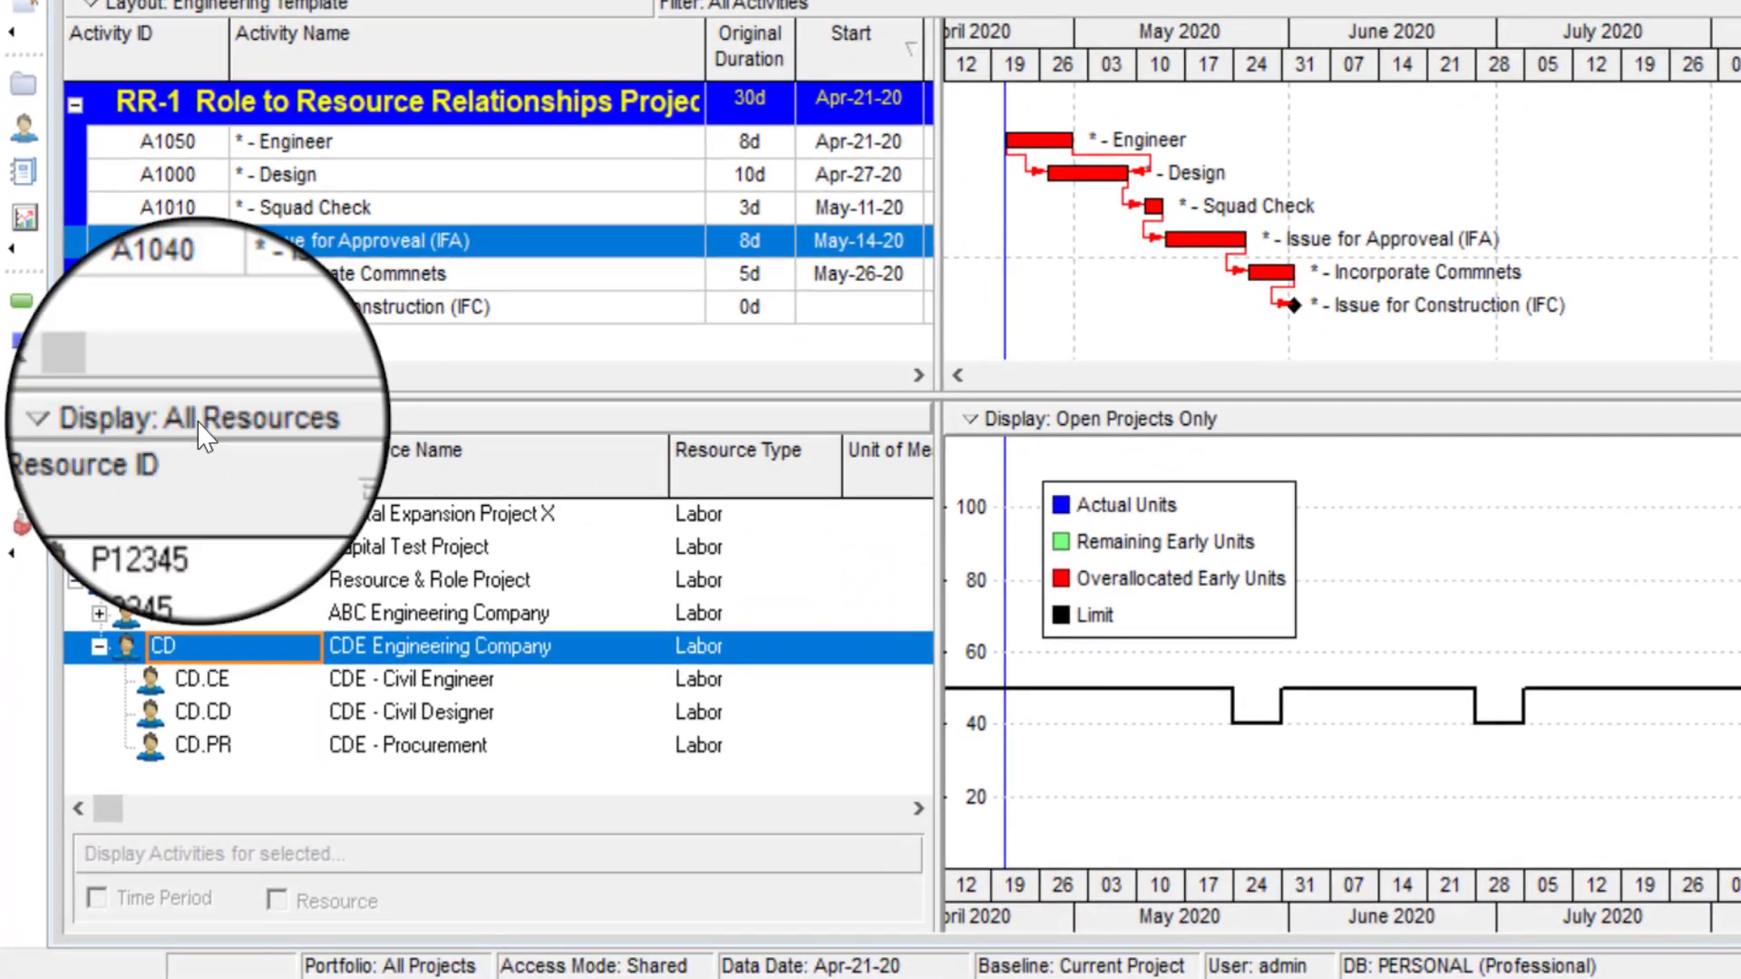
- Display the usage profile by role and filter the role list to the current project's roles
click(149, 540)
click(427, 497)
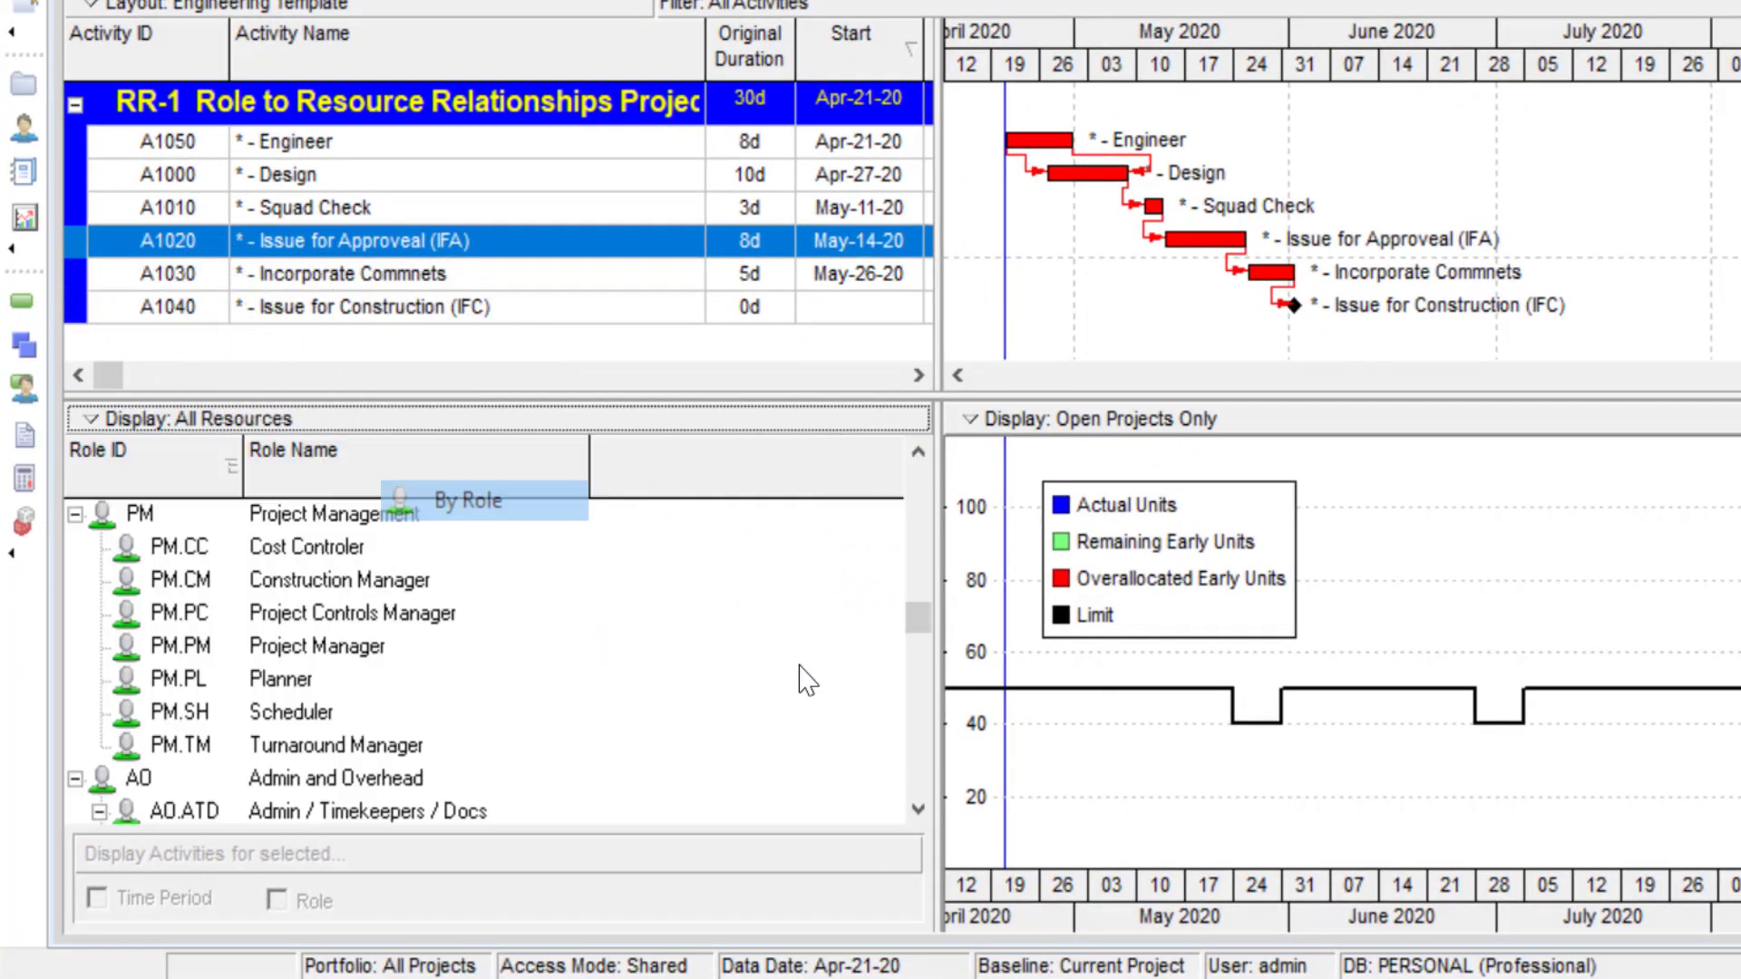
drag(1261, 548, 1727, 544)
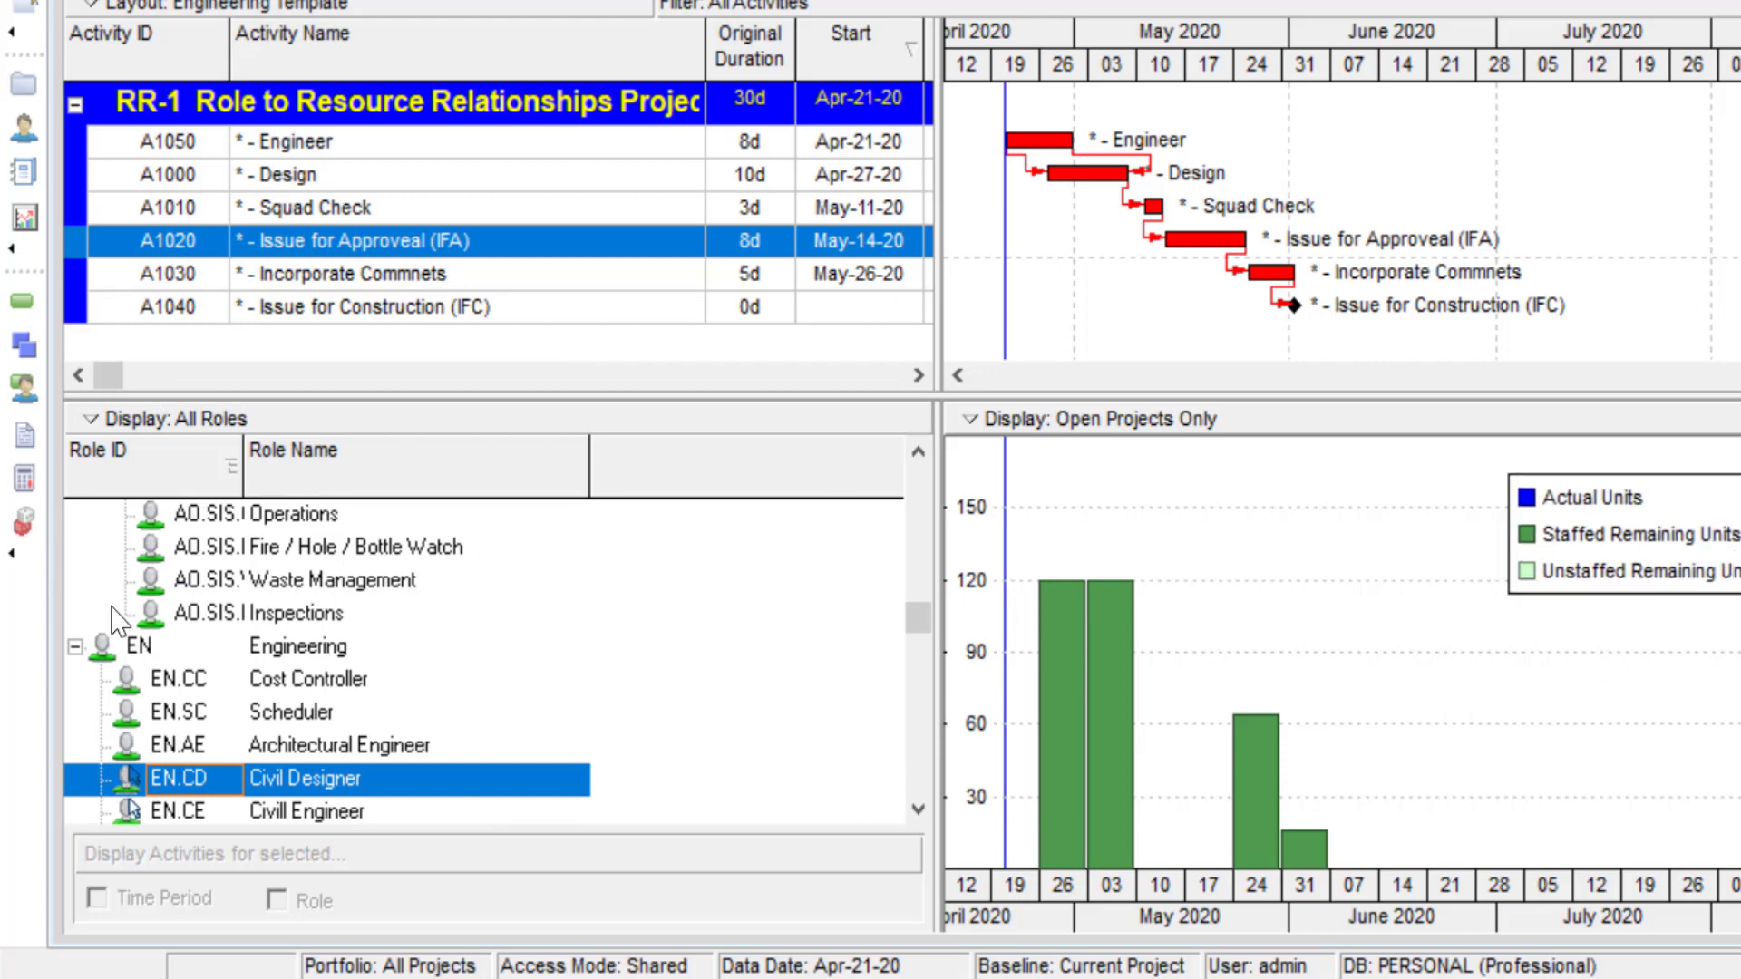
click(158, 420)
mouse_move(221, 662)
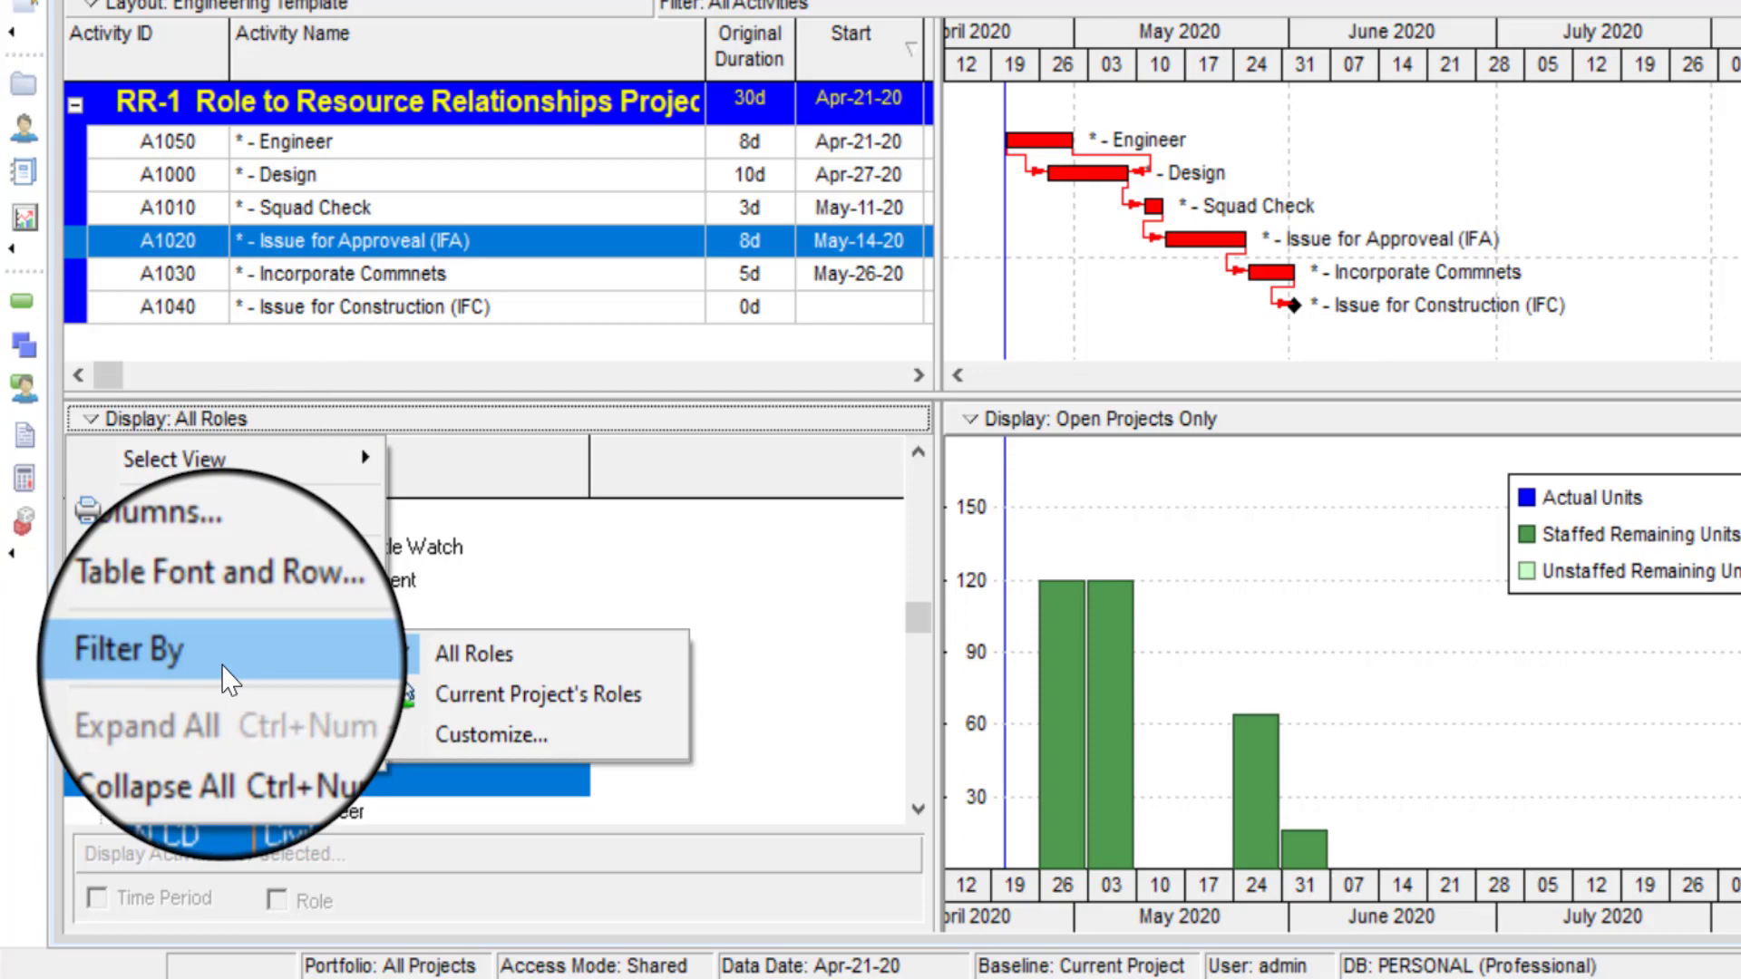
click(487, 691)
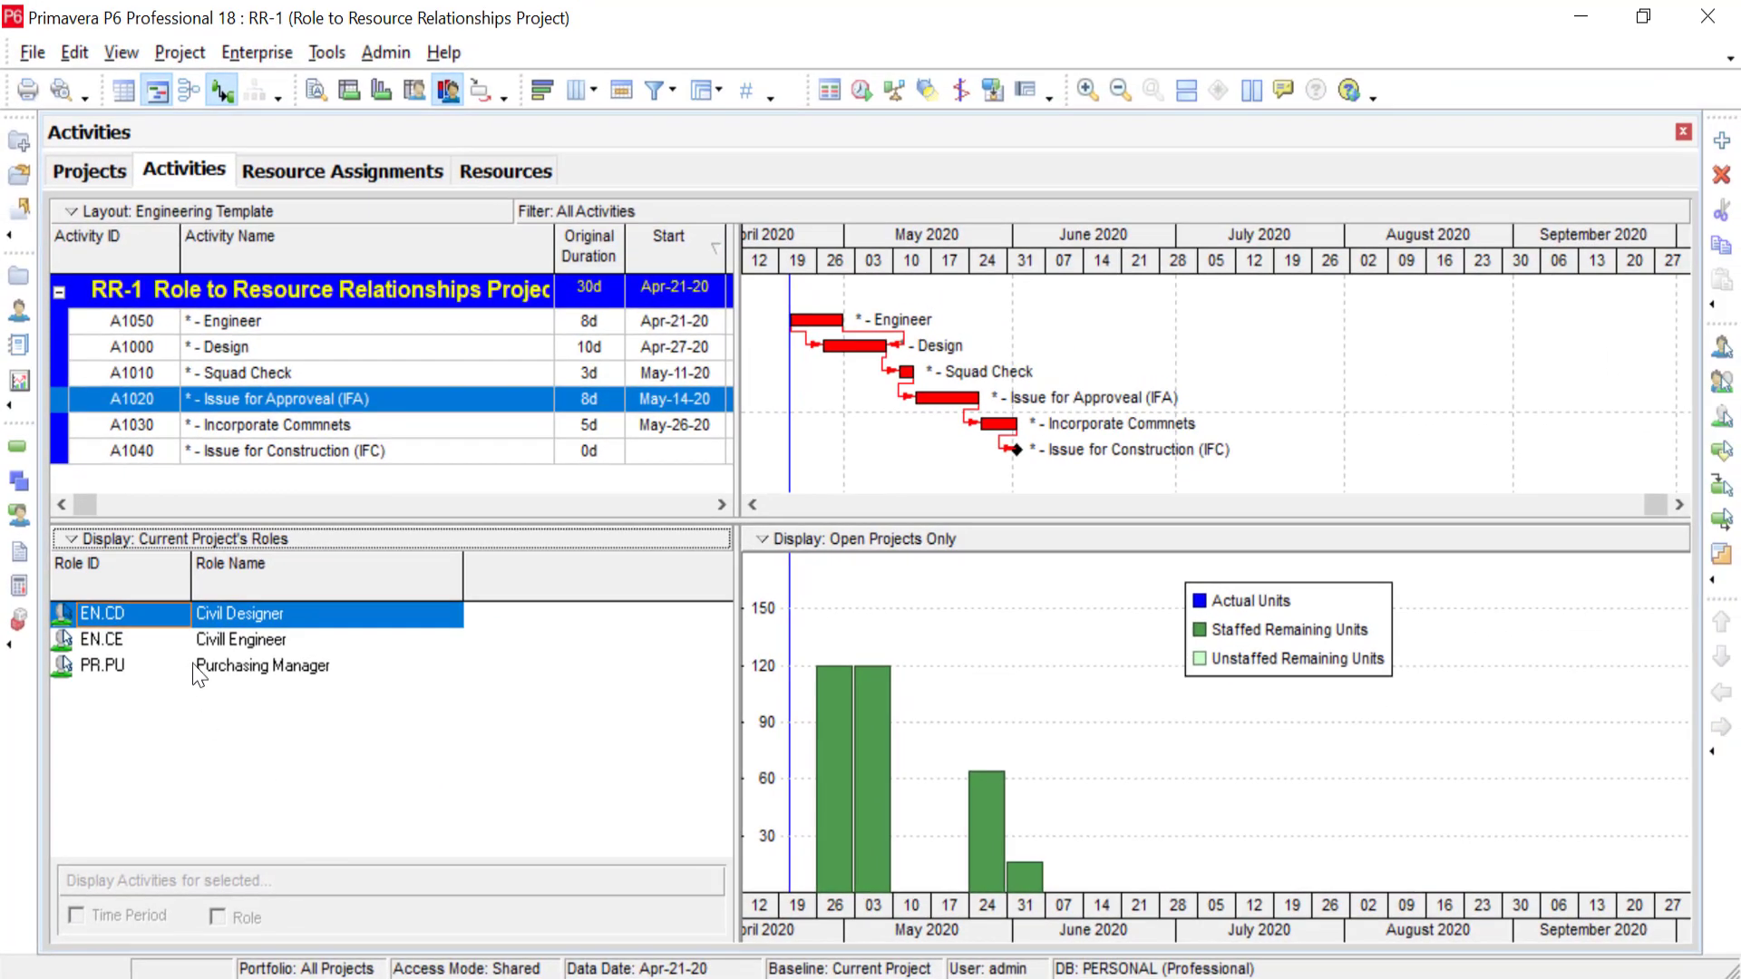
- Examine staffed and unstaffed remaining units for all three project roles together and for each role, moving the legend clear of the bars
shift+click(195, 669)
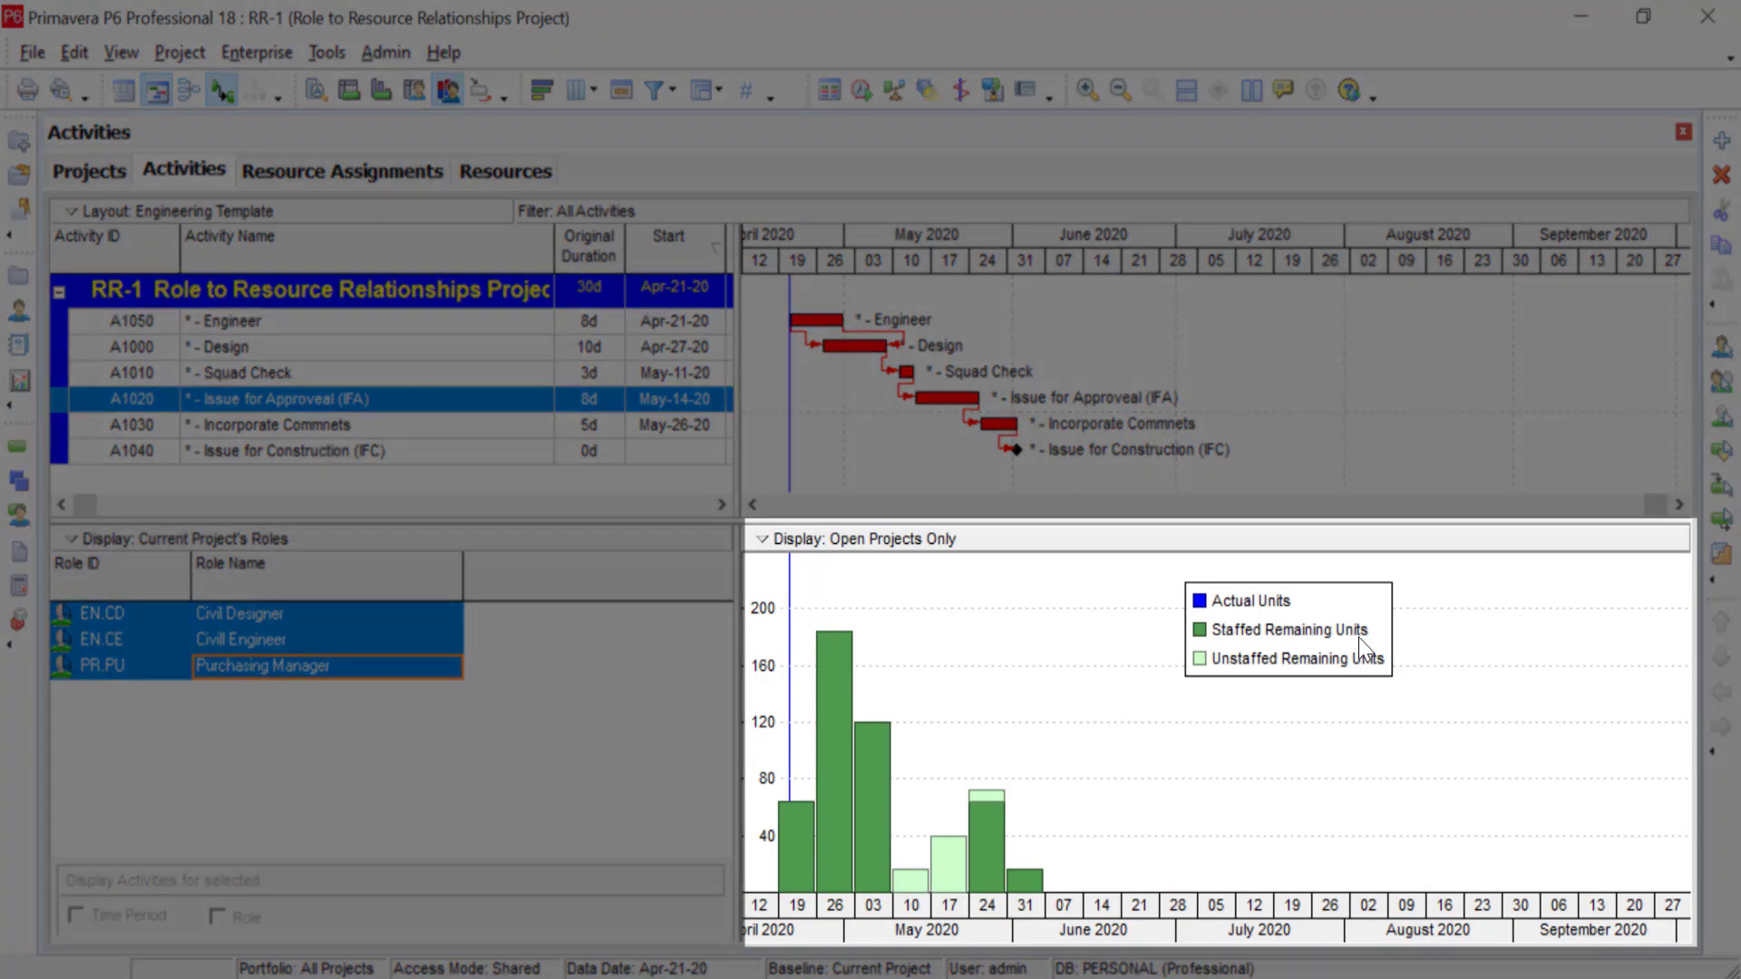
drag(1358, 639, 1120, 676)
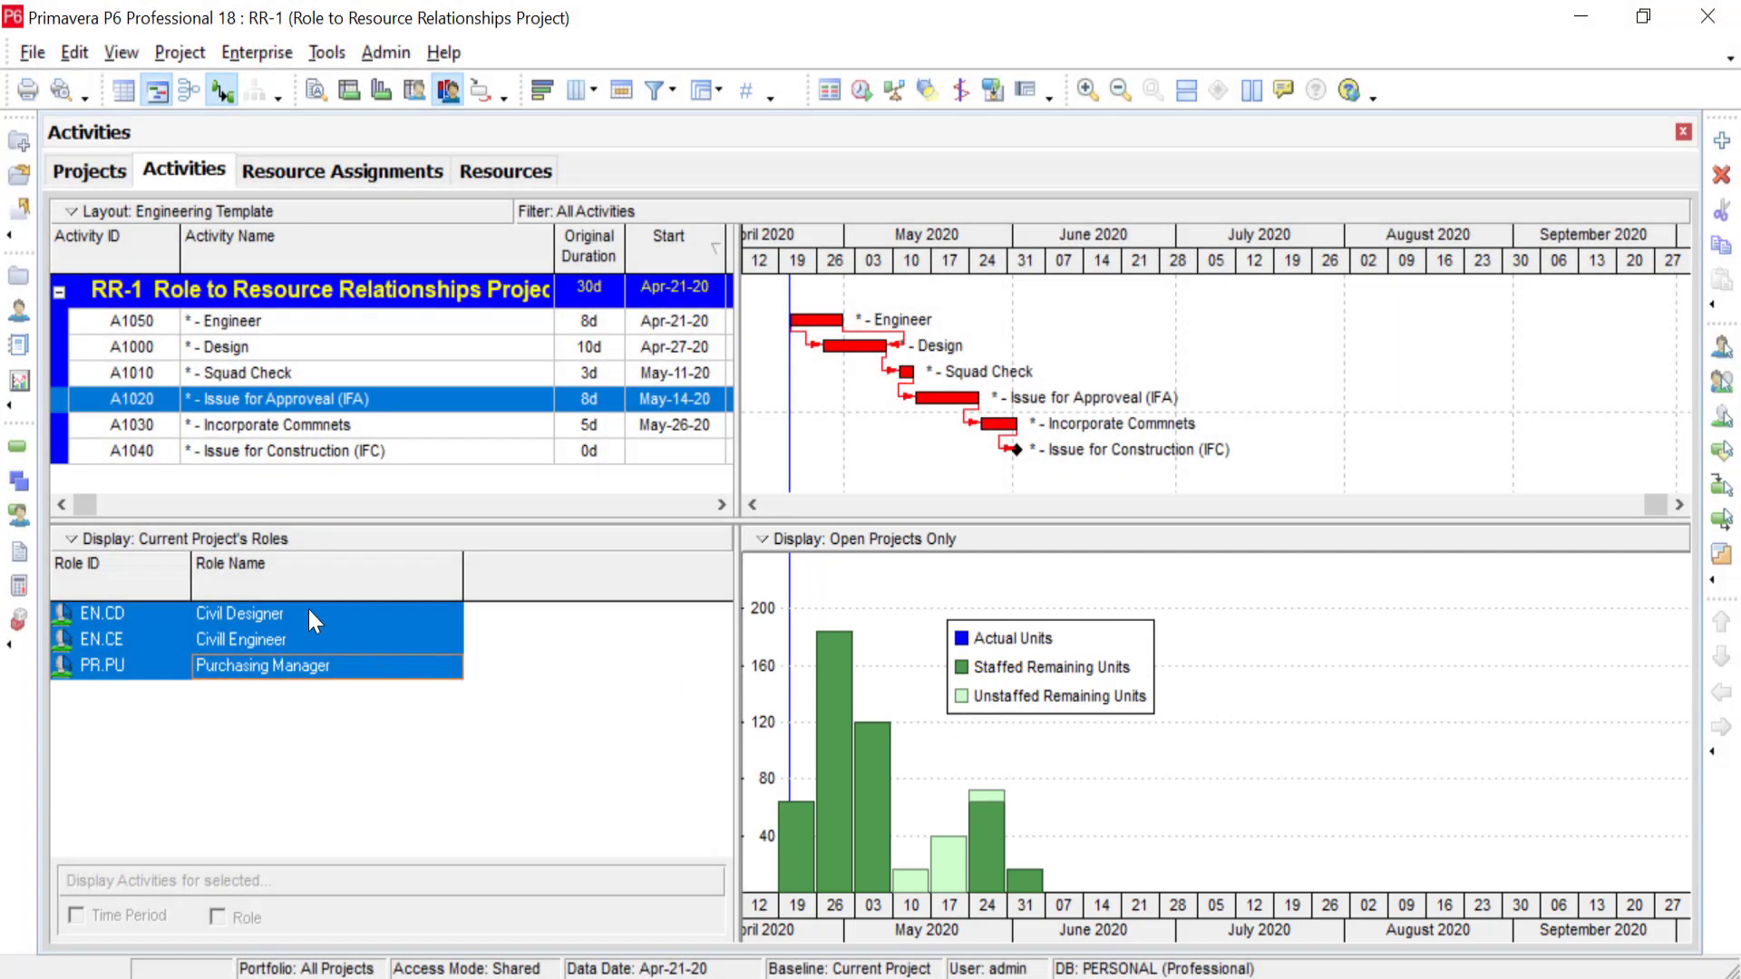
click(307, 613)
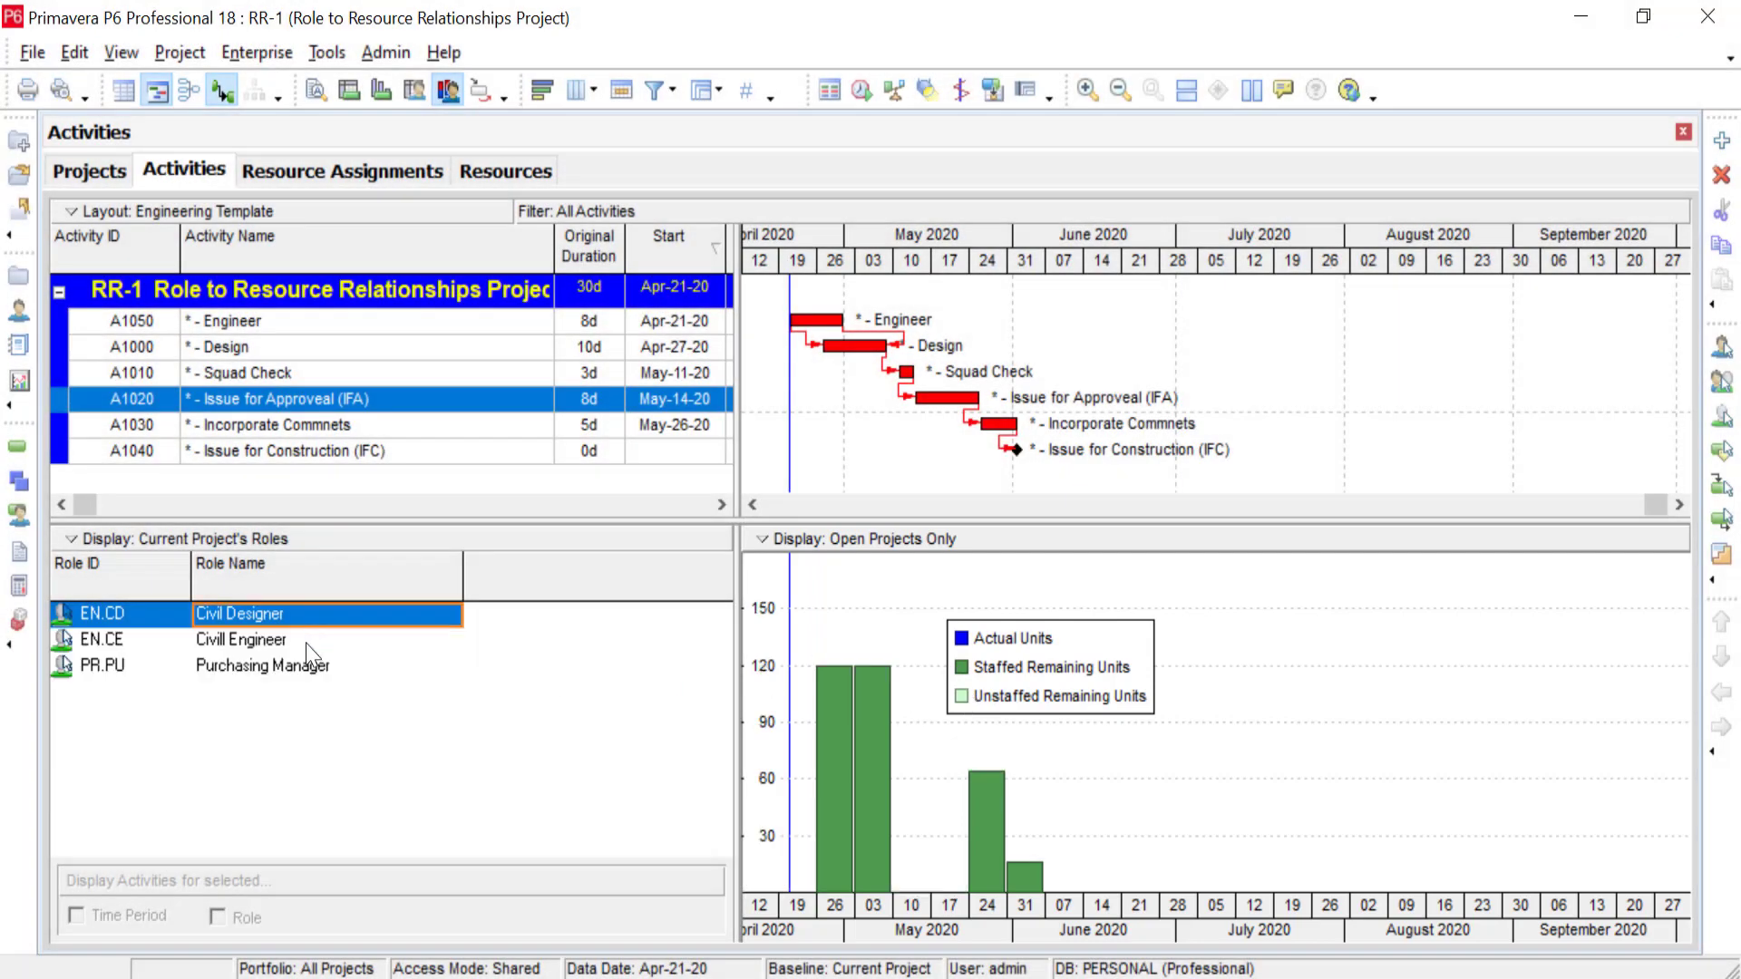
click(306, 644)
click(309, 665)
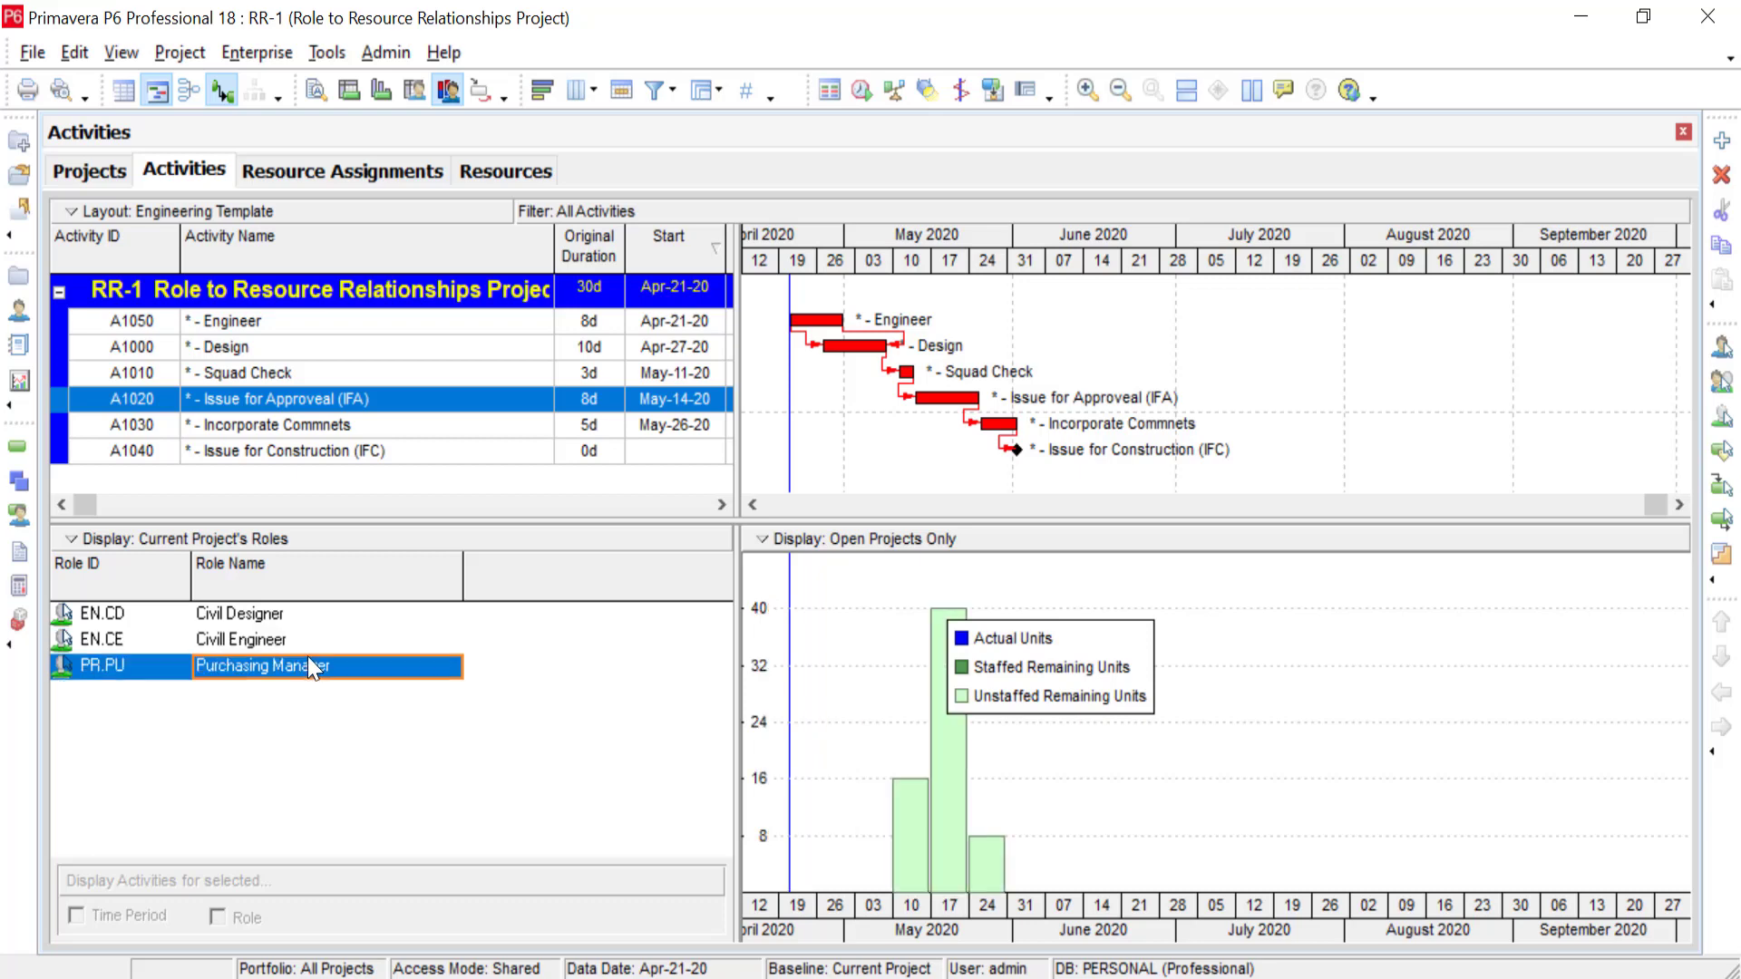
drag(1054, 668, 1187, 692)
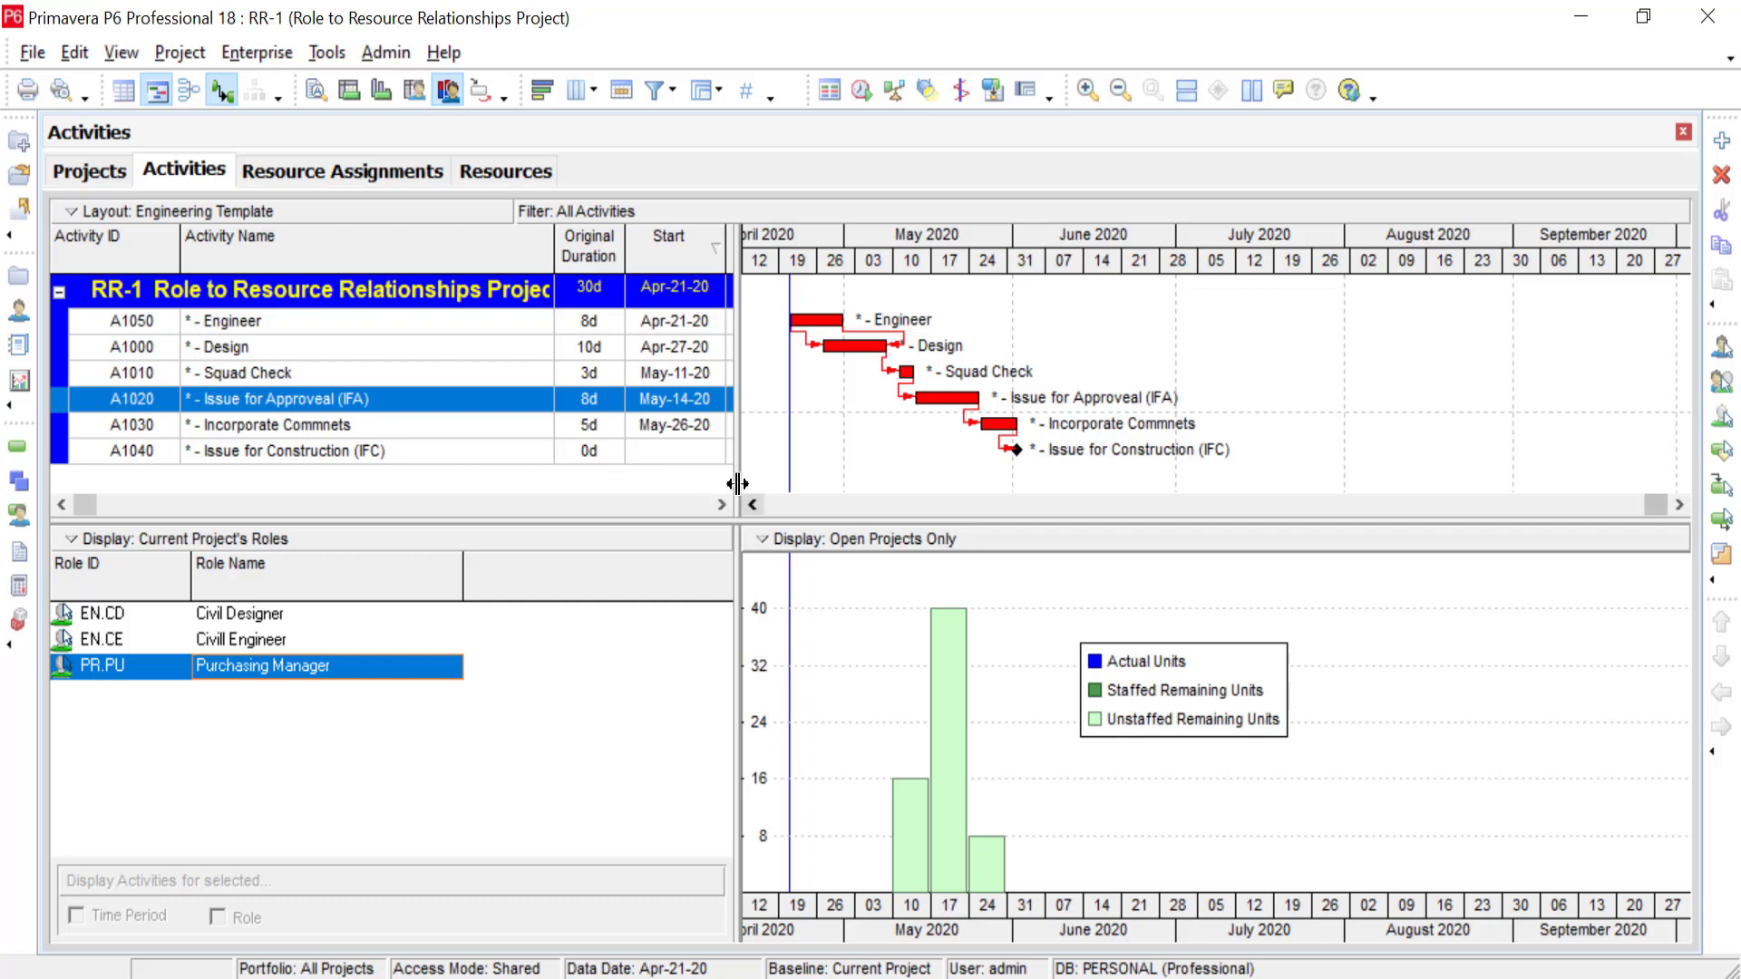
- Check the Purchasing Manager assignment on Issue for Approveal (IFA) in the resource assignments and return to the activities
drag(737, 483, 976, 483)
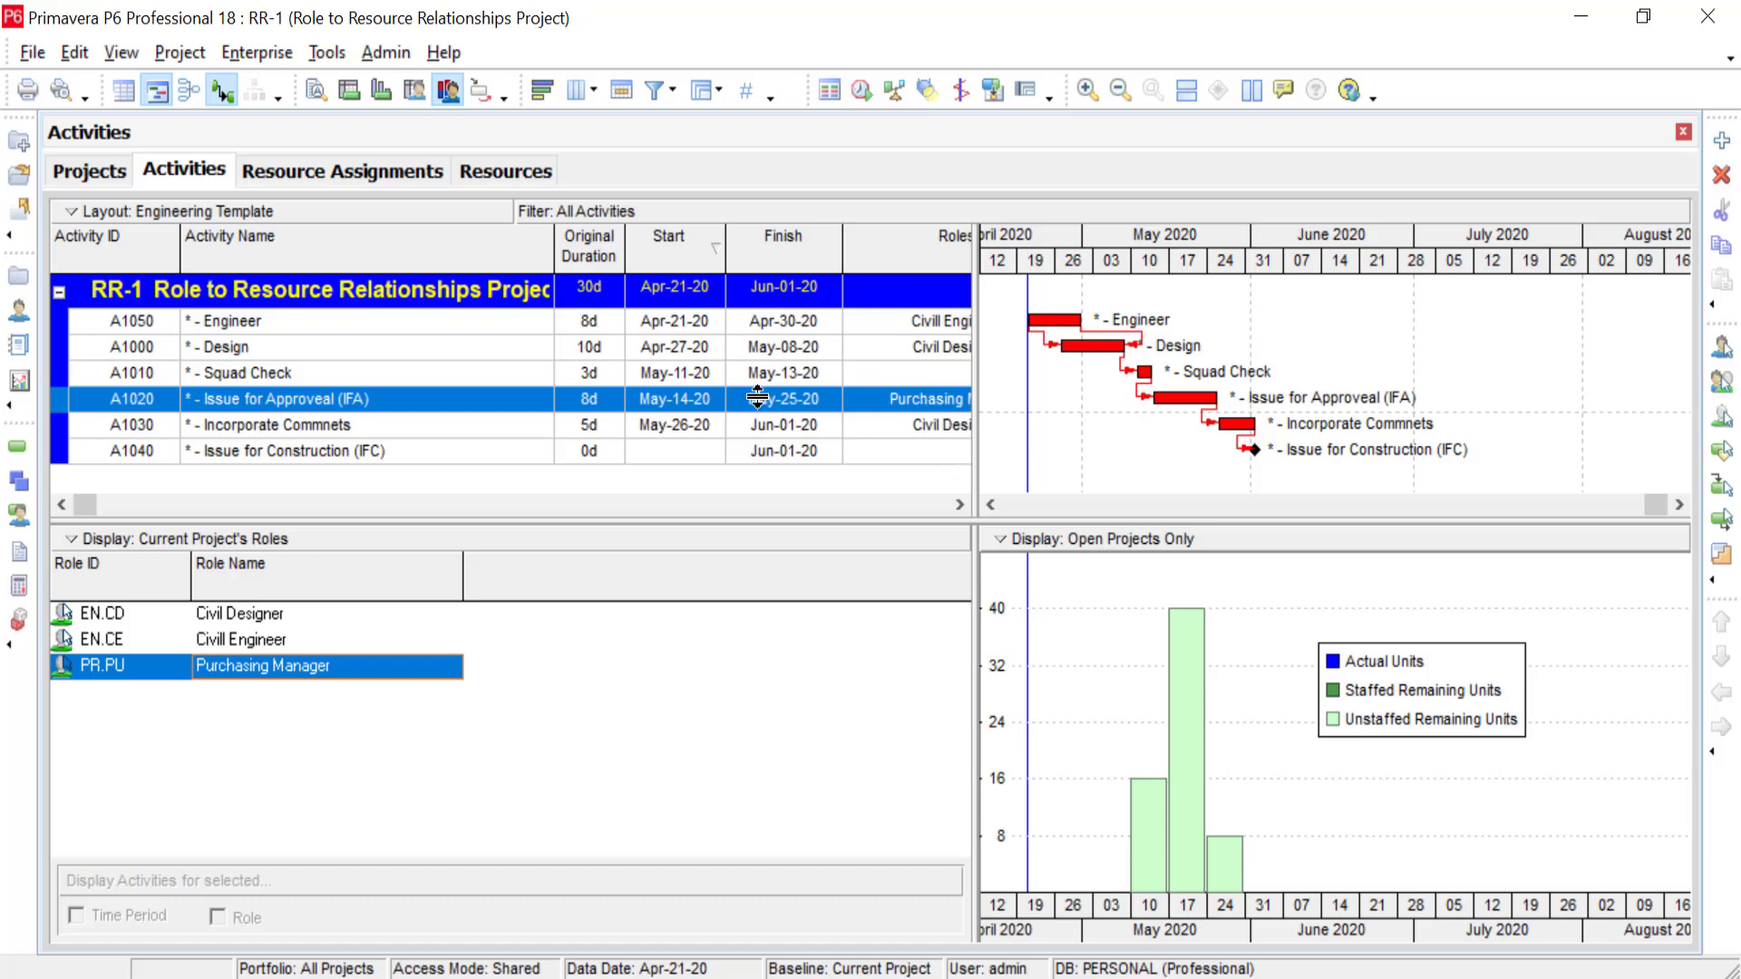
click(389, 173)
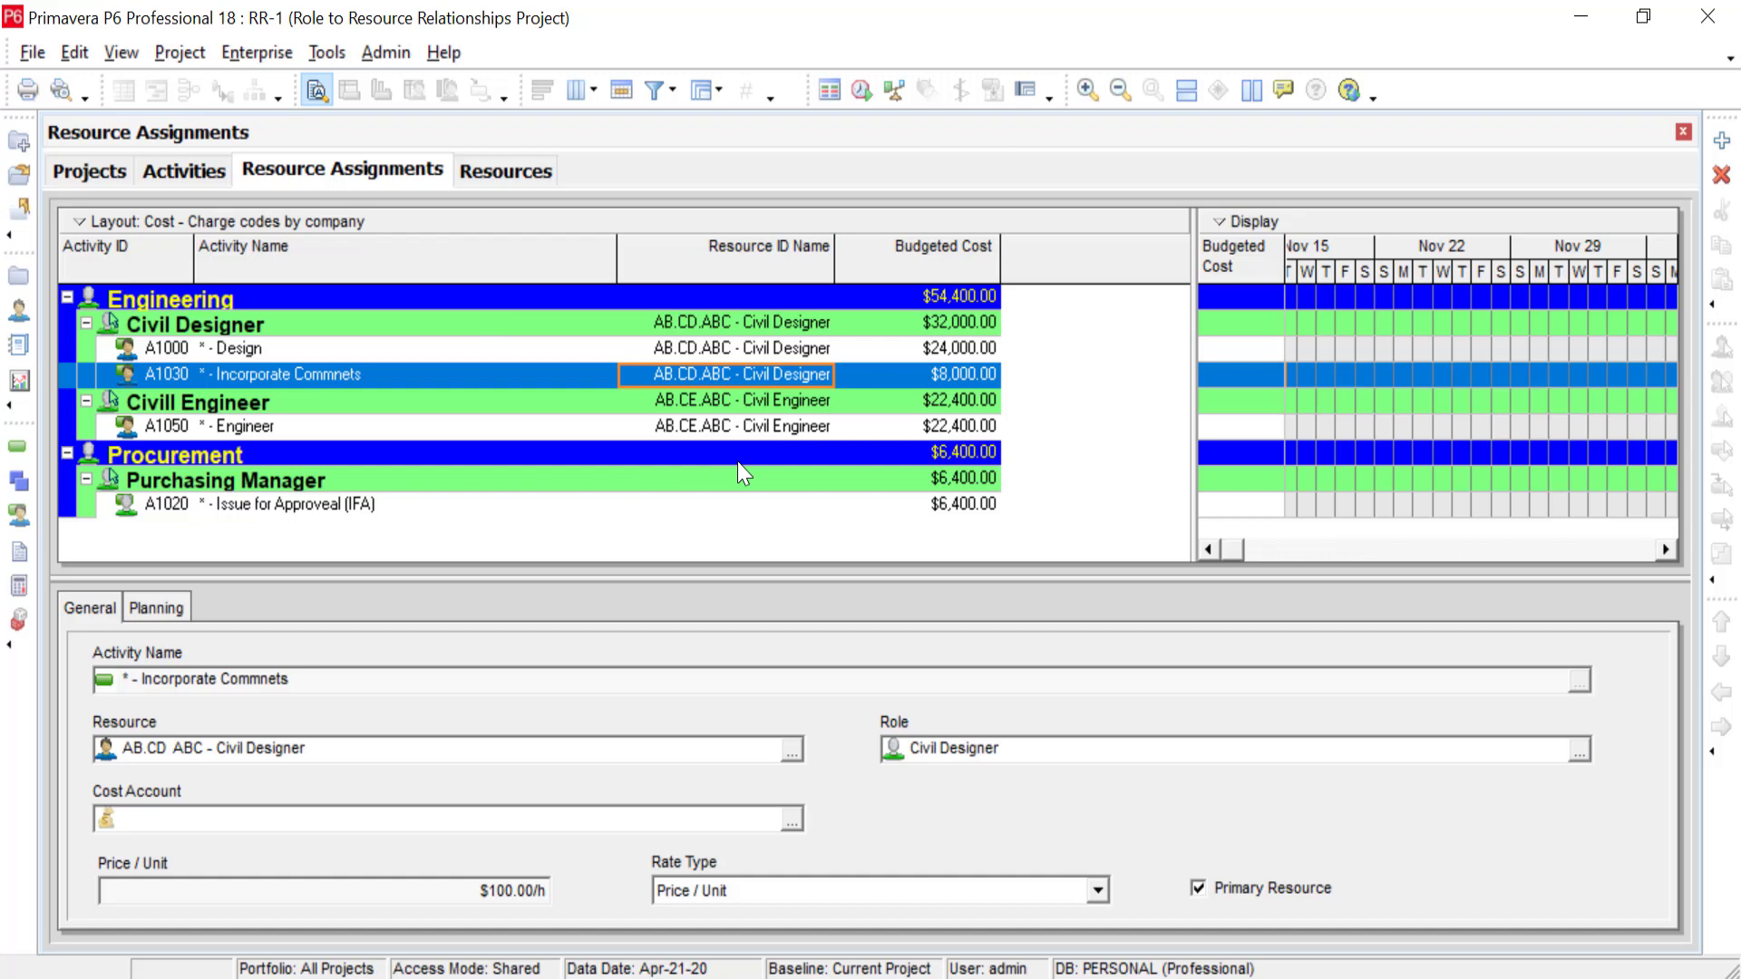
click(376, 510)
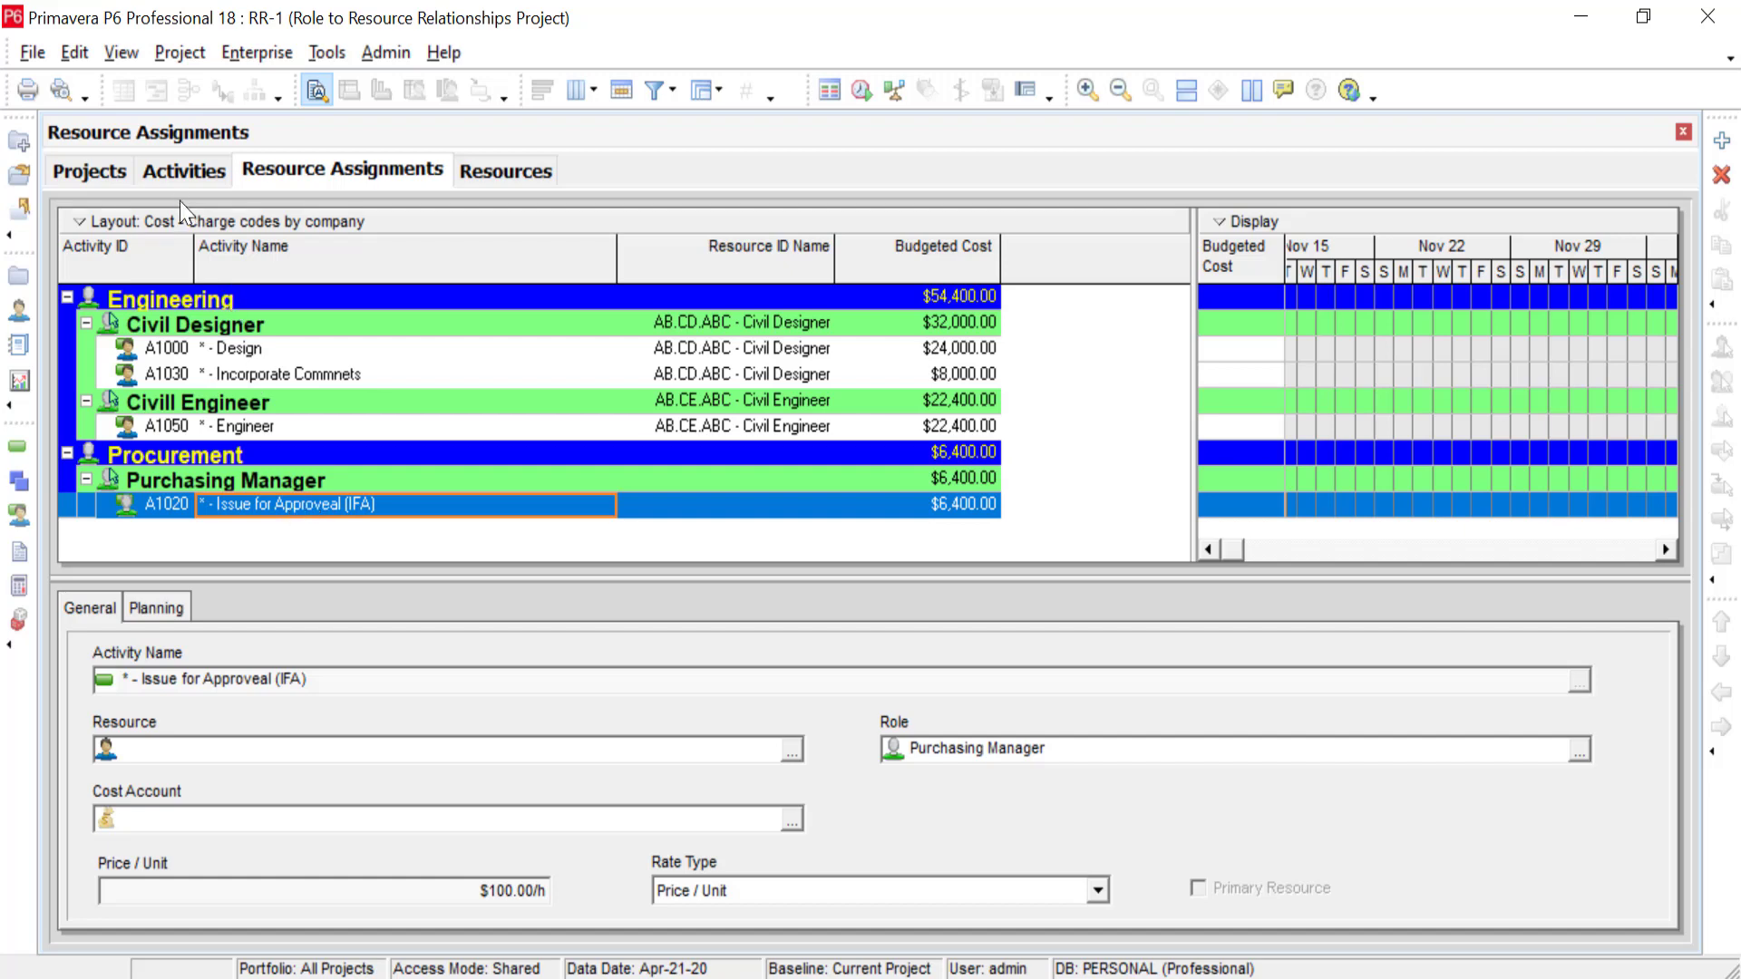
click(185, 171)
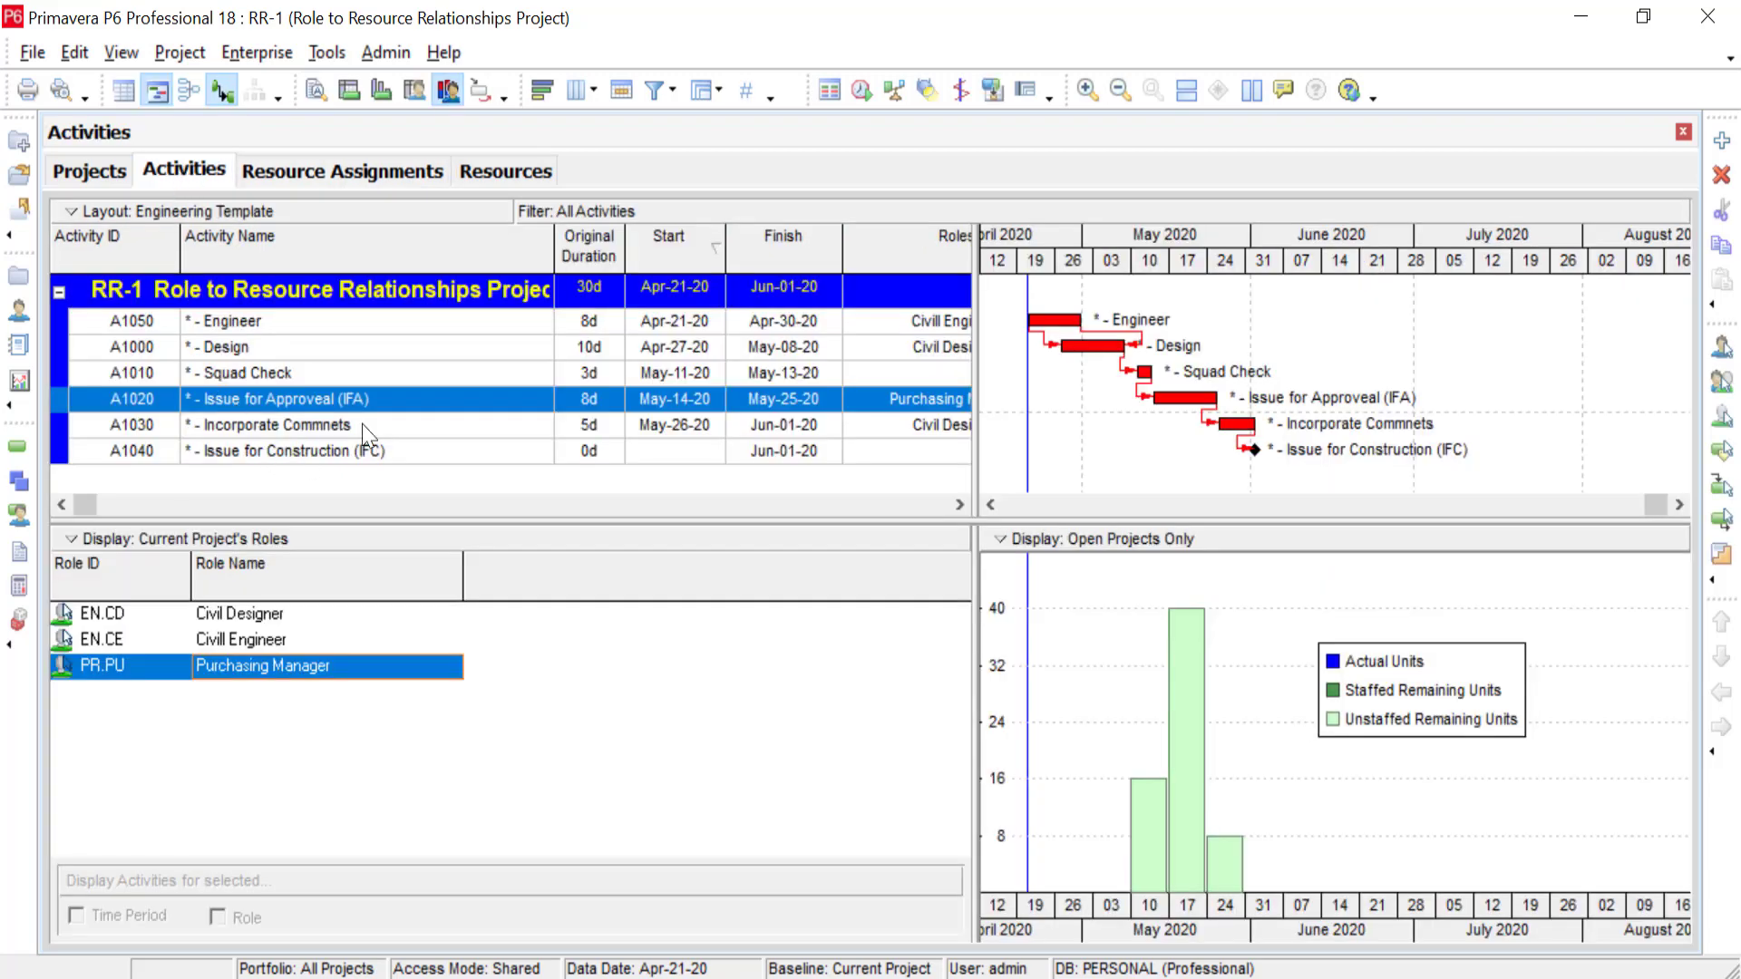
- Enlarge the activity table and add three new activities with default names to the RR-1 project
drag(983, 515, 1192, 607)
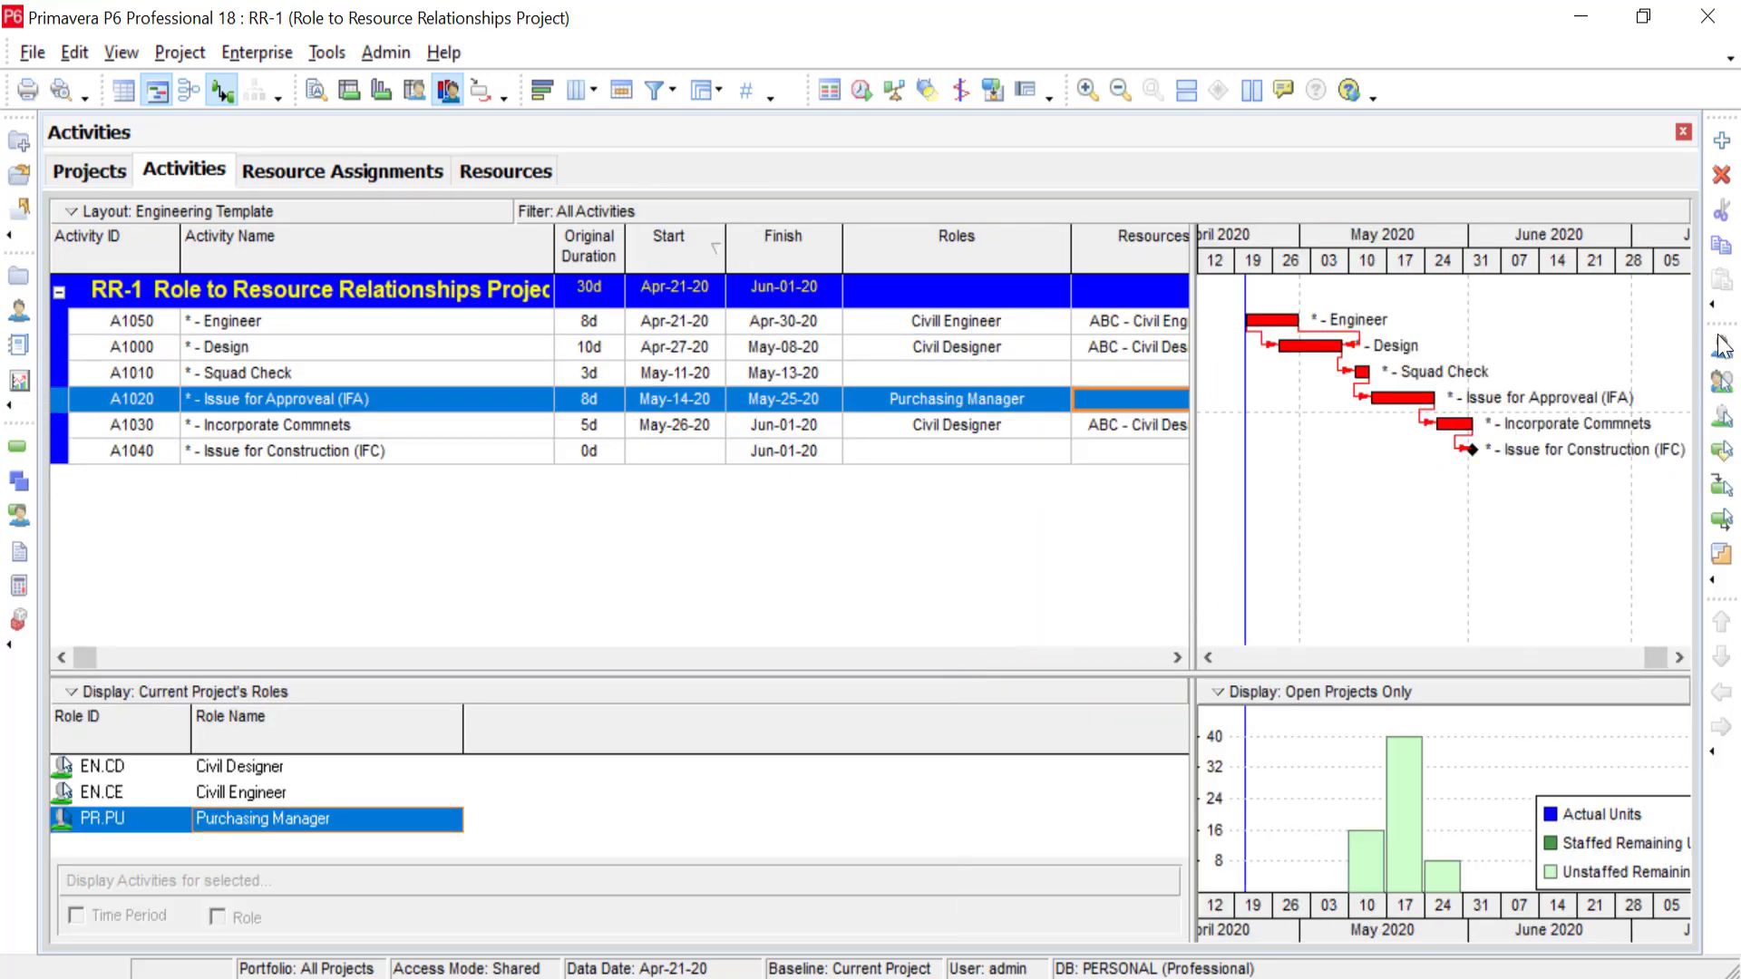
click(1722, 141)
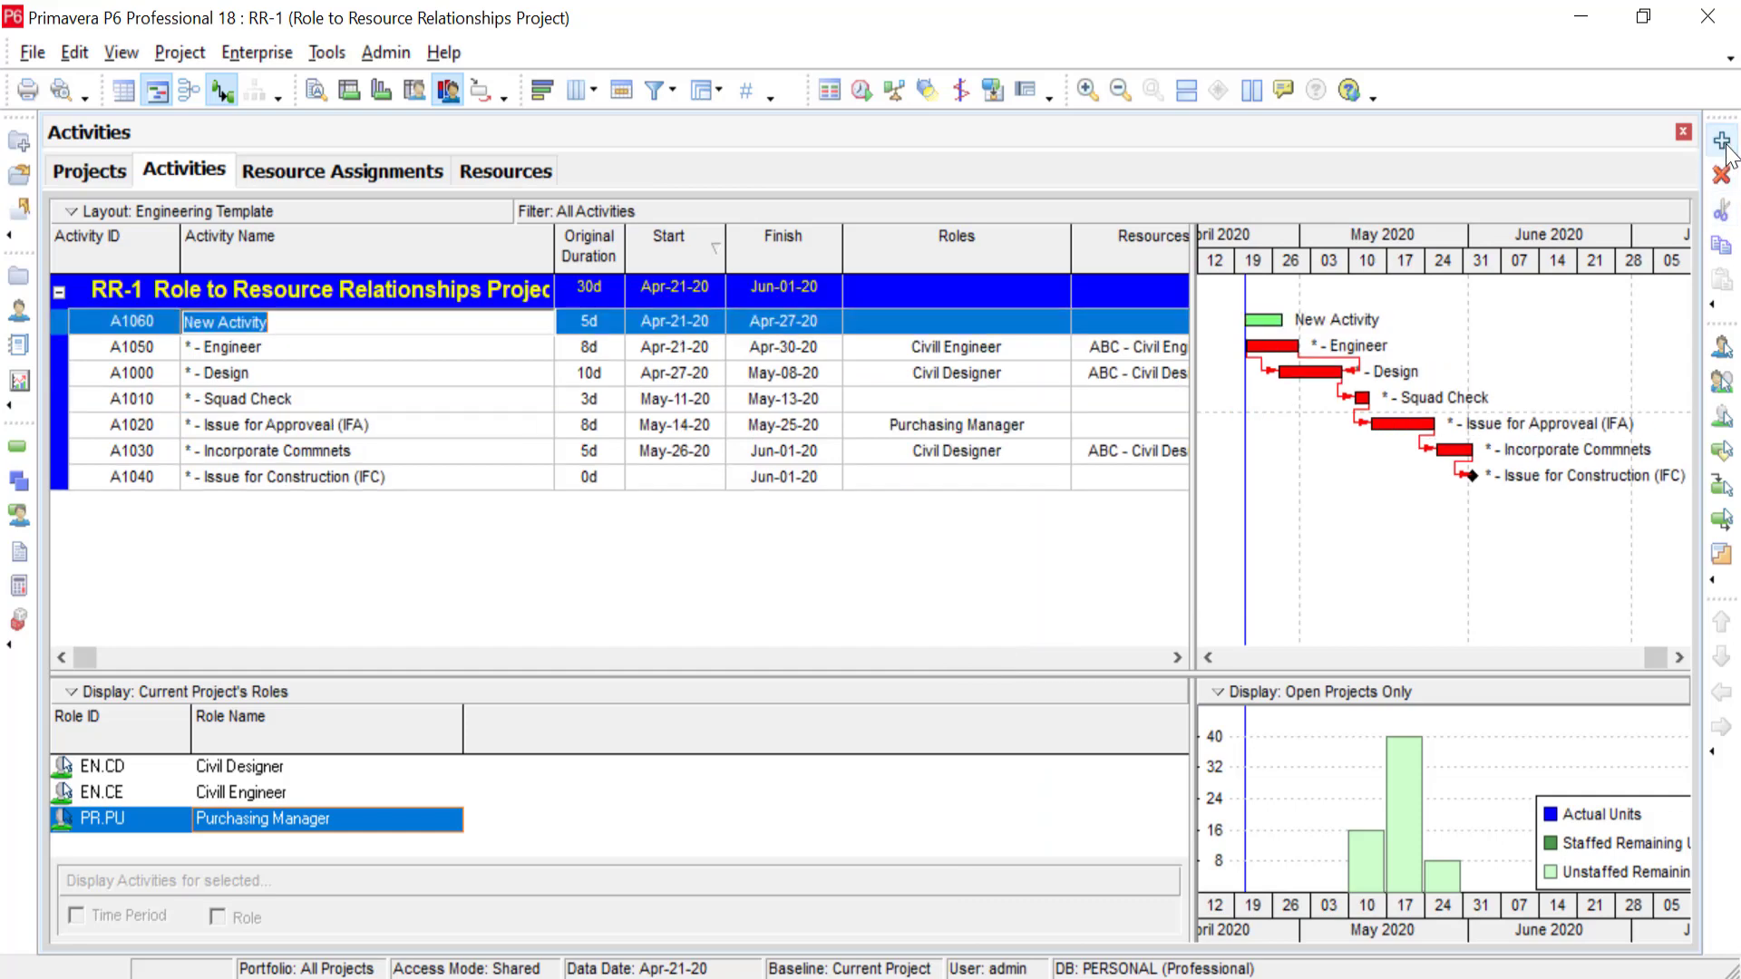
click(1722, 141)
click(1722, 141)
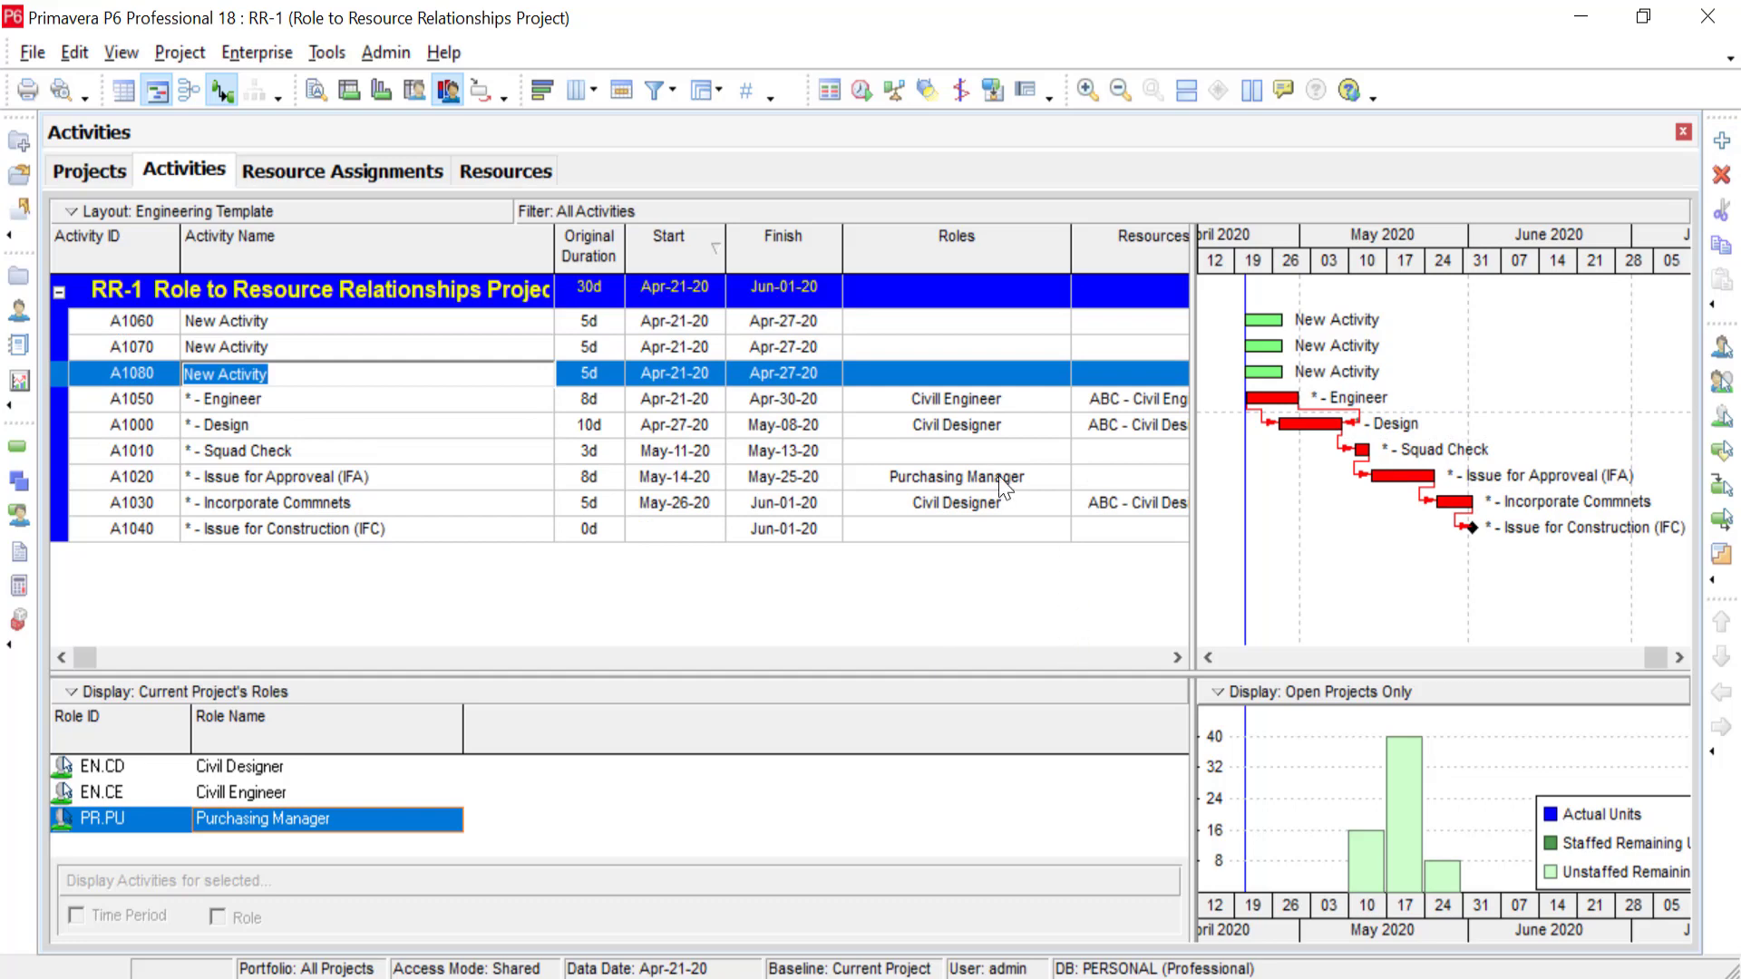
- Assign the Purchasing Manager role to the three new activities A1060, A1070 and A1080 together
click(985, 328)
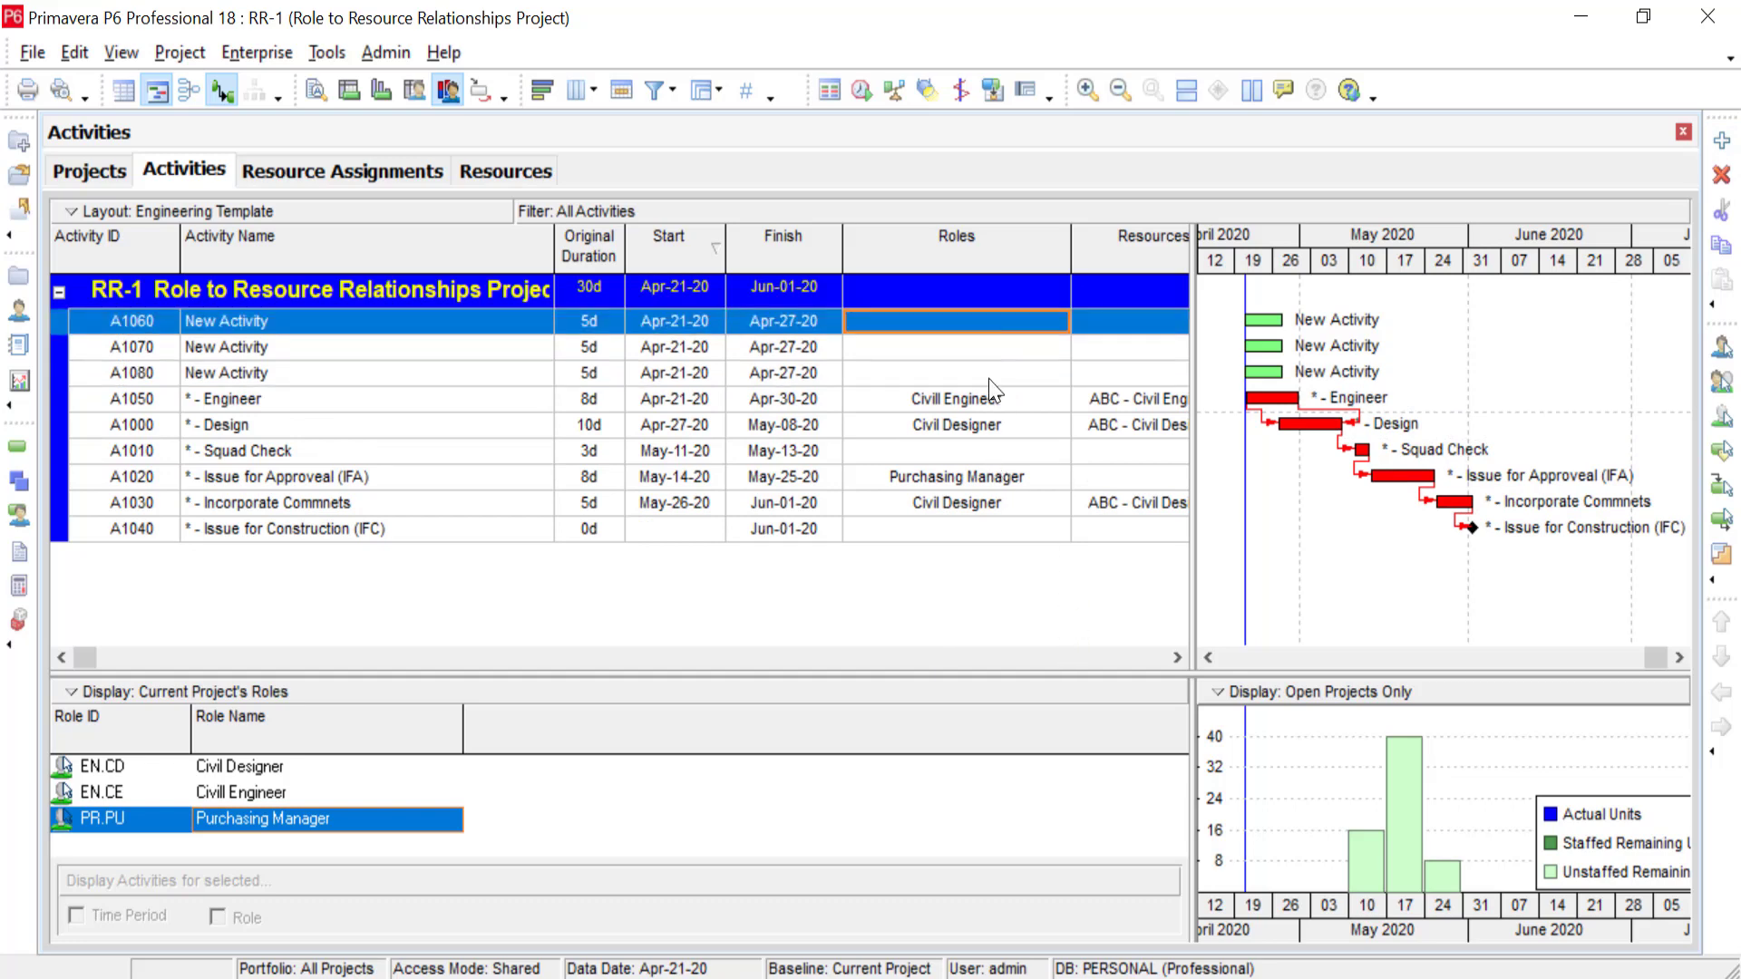
shift+click(990, 380)
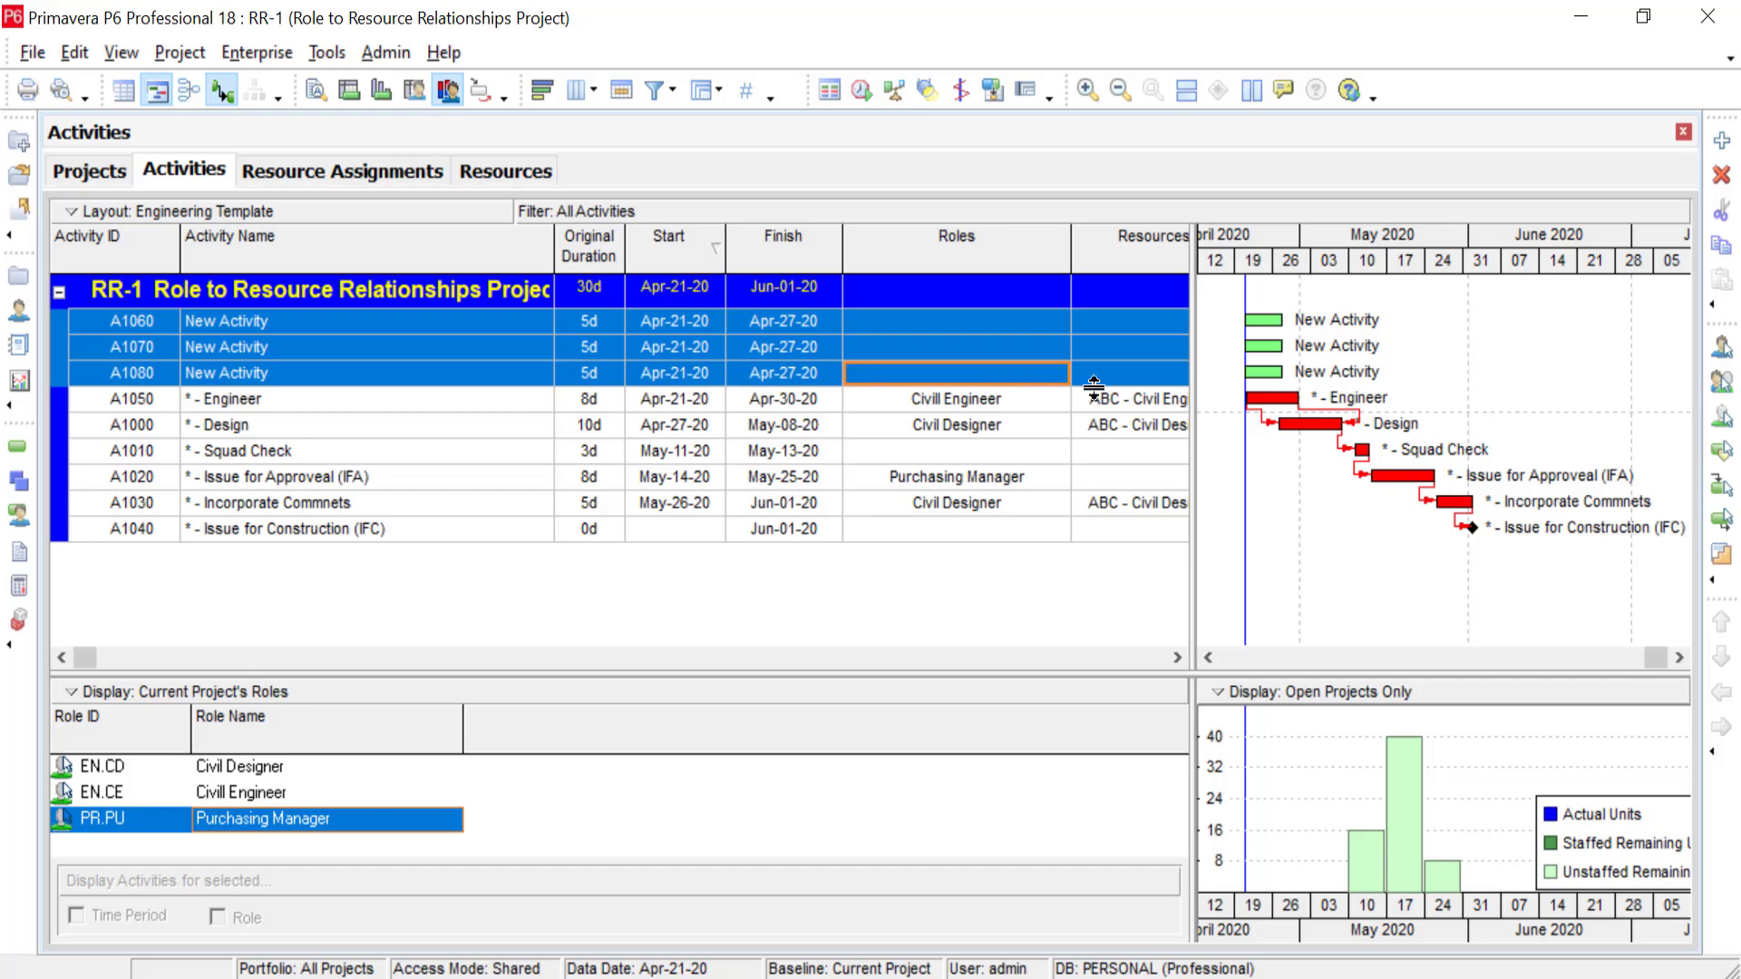
click(1721, 426)
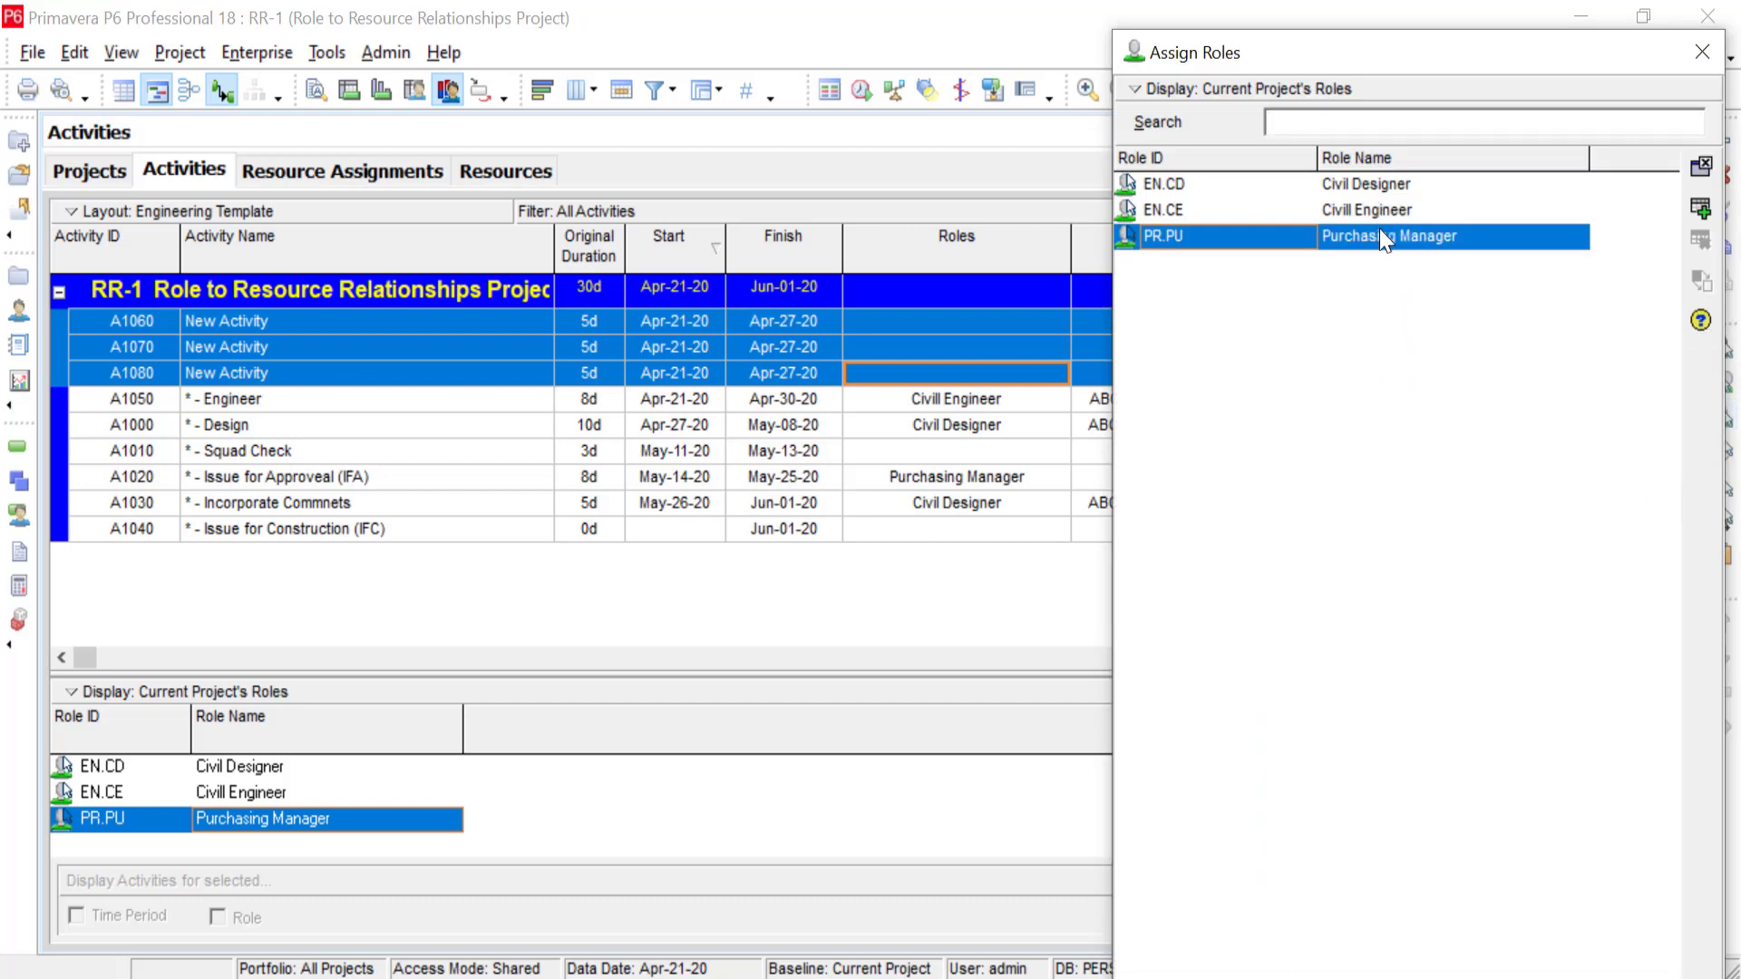
click(1379, 233)
click(1700, 217)
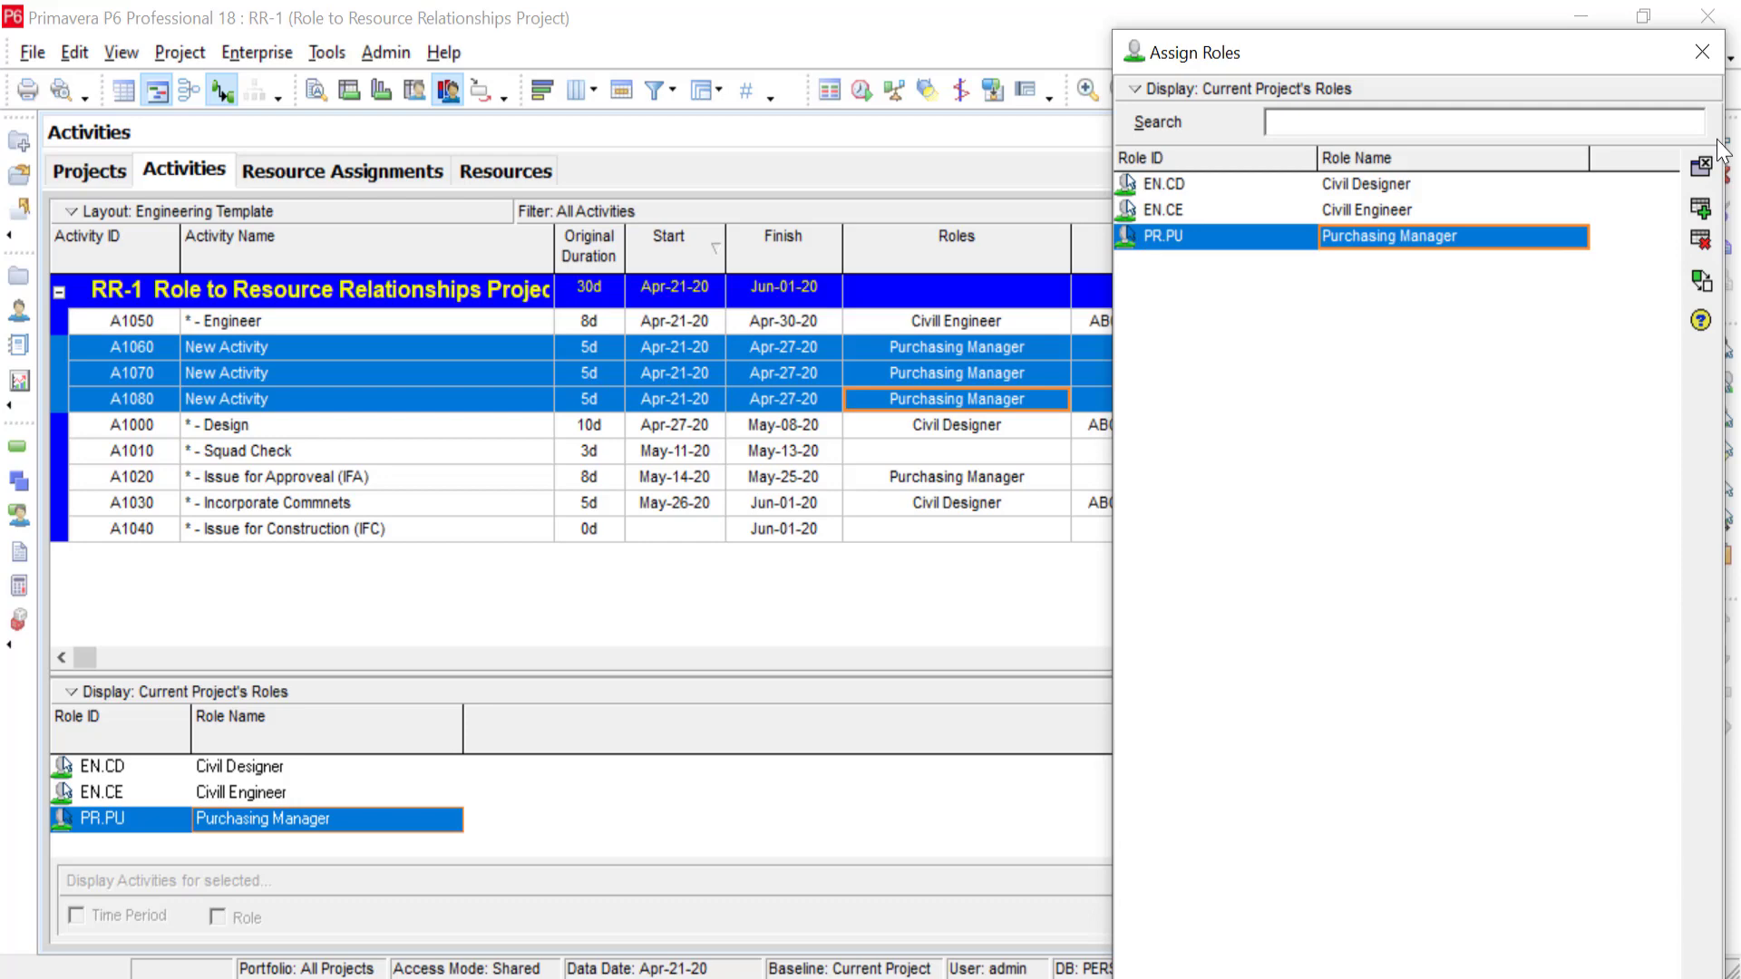
click(1701, 52)
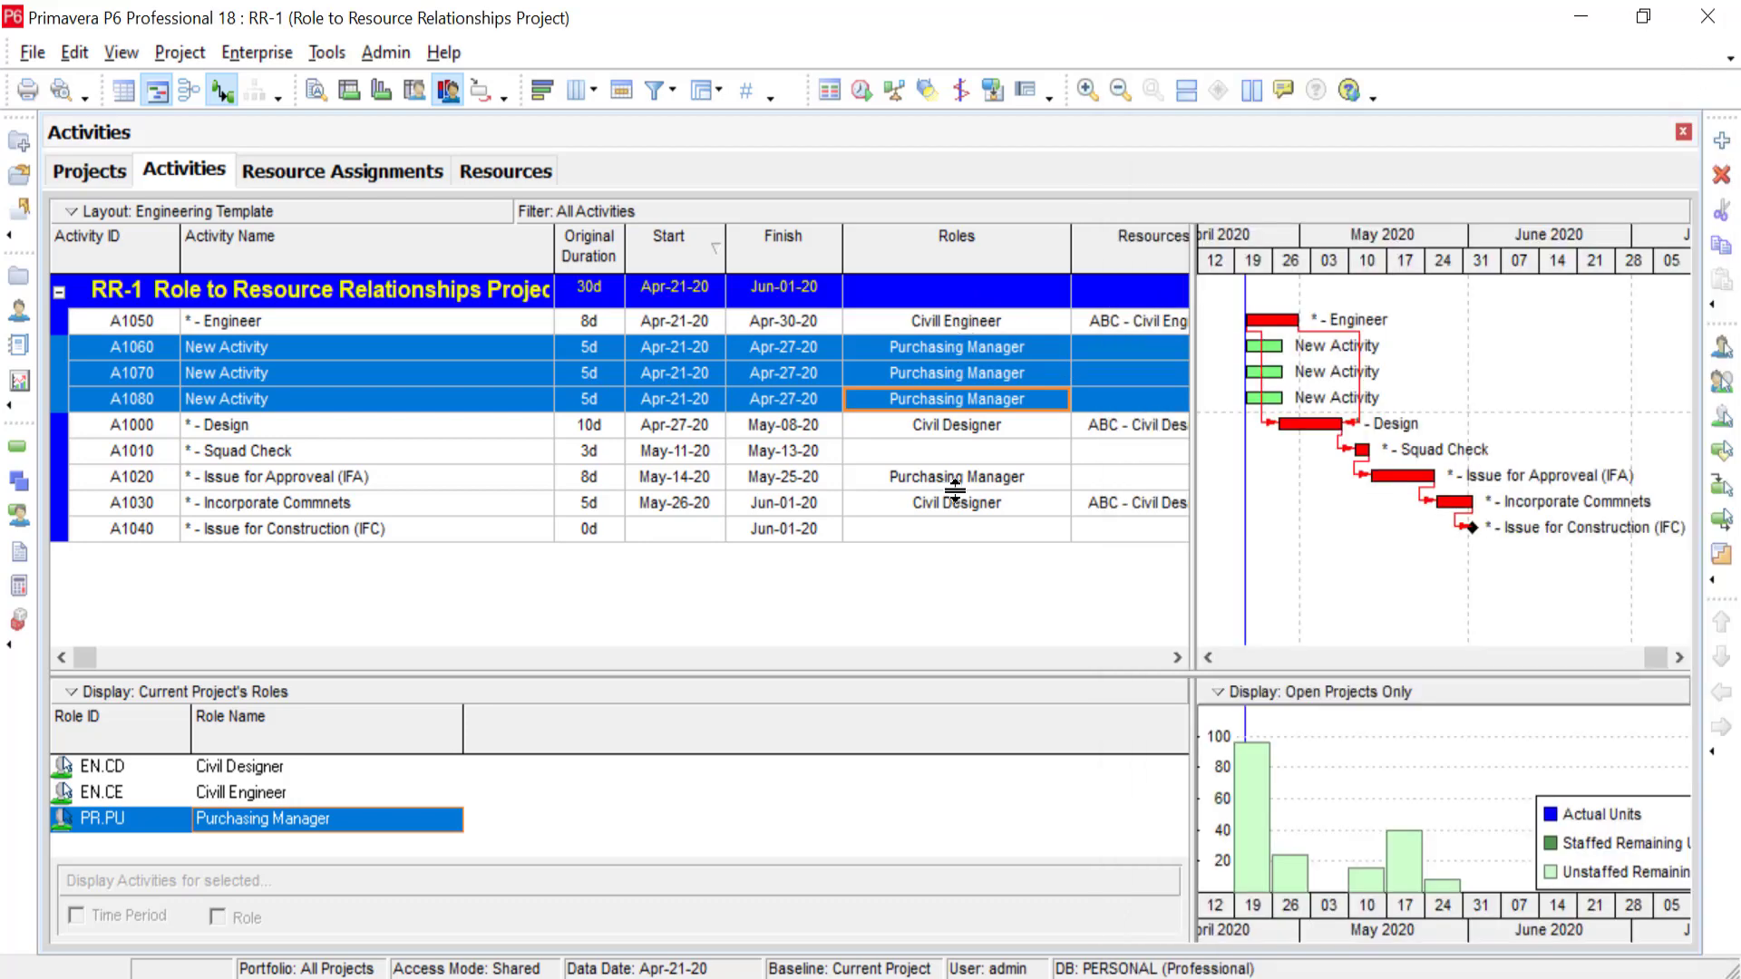
- Open the resource assignments, widen the Activity ID column and enlarge the assignment table to show every row
click(403, 174)
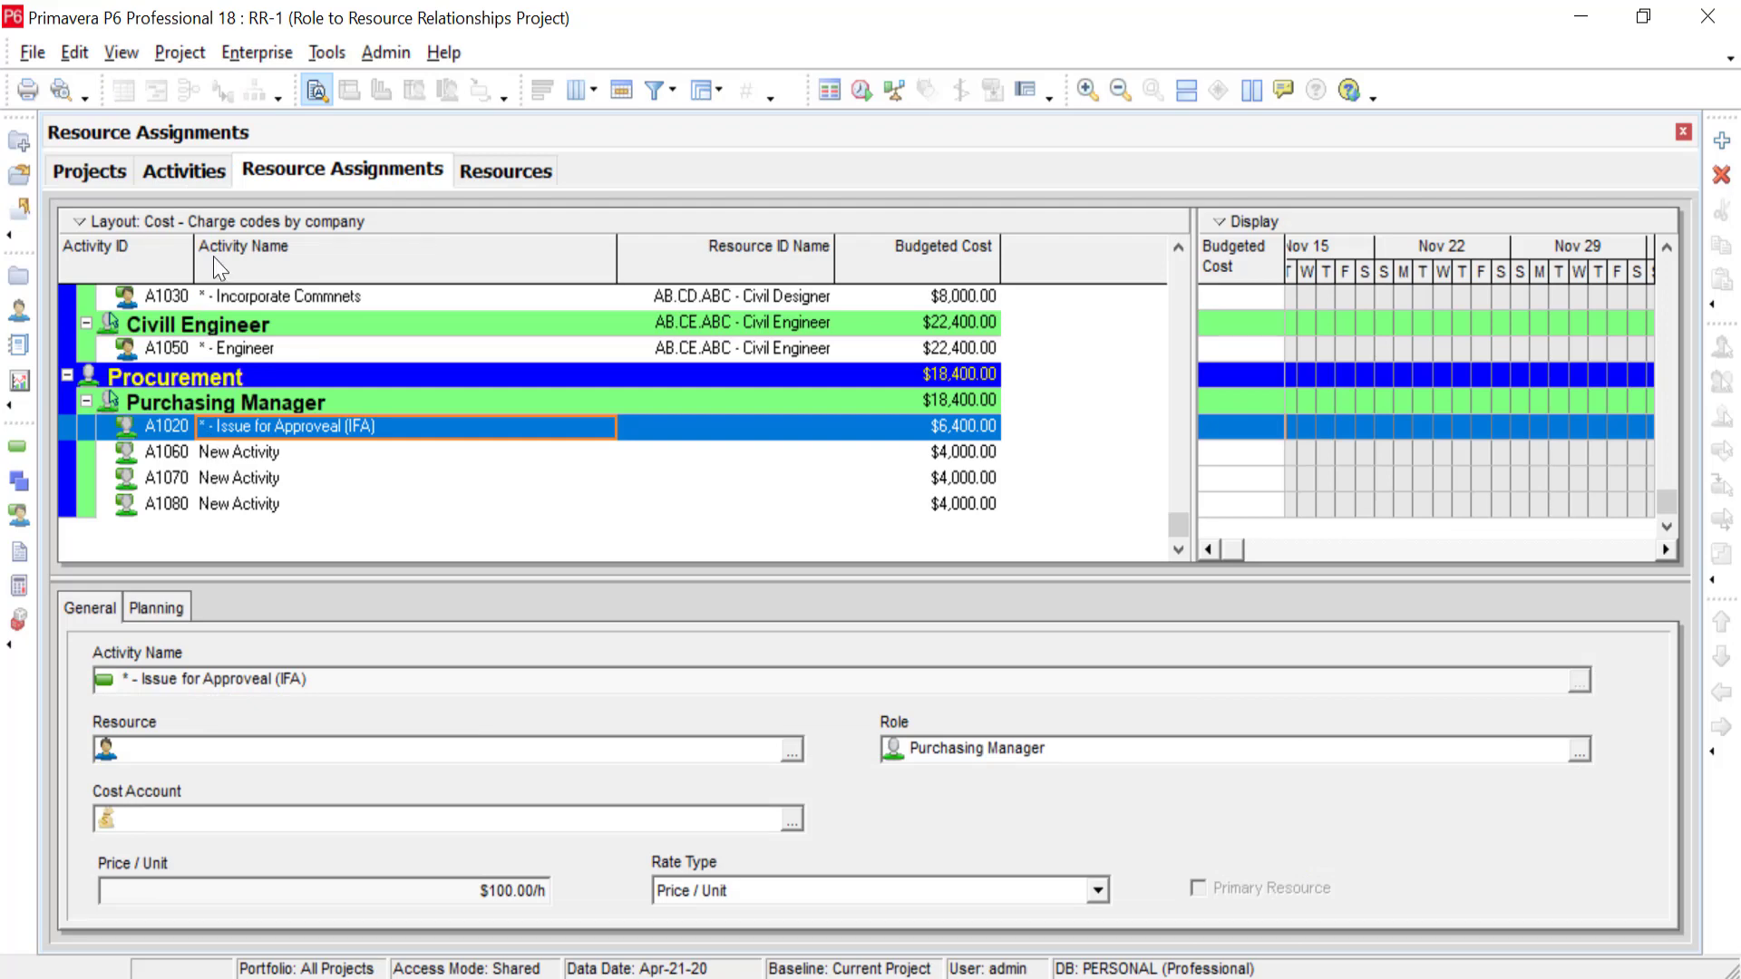
drag(197, 261, 265, 261)
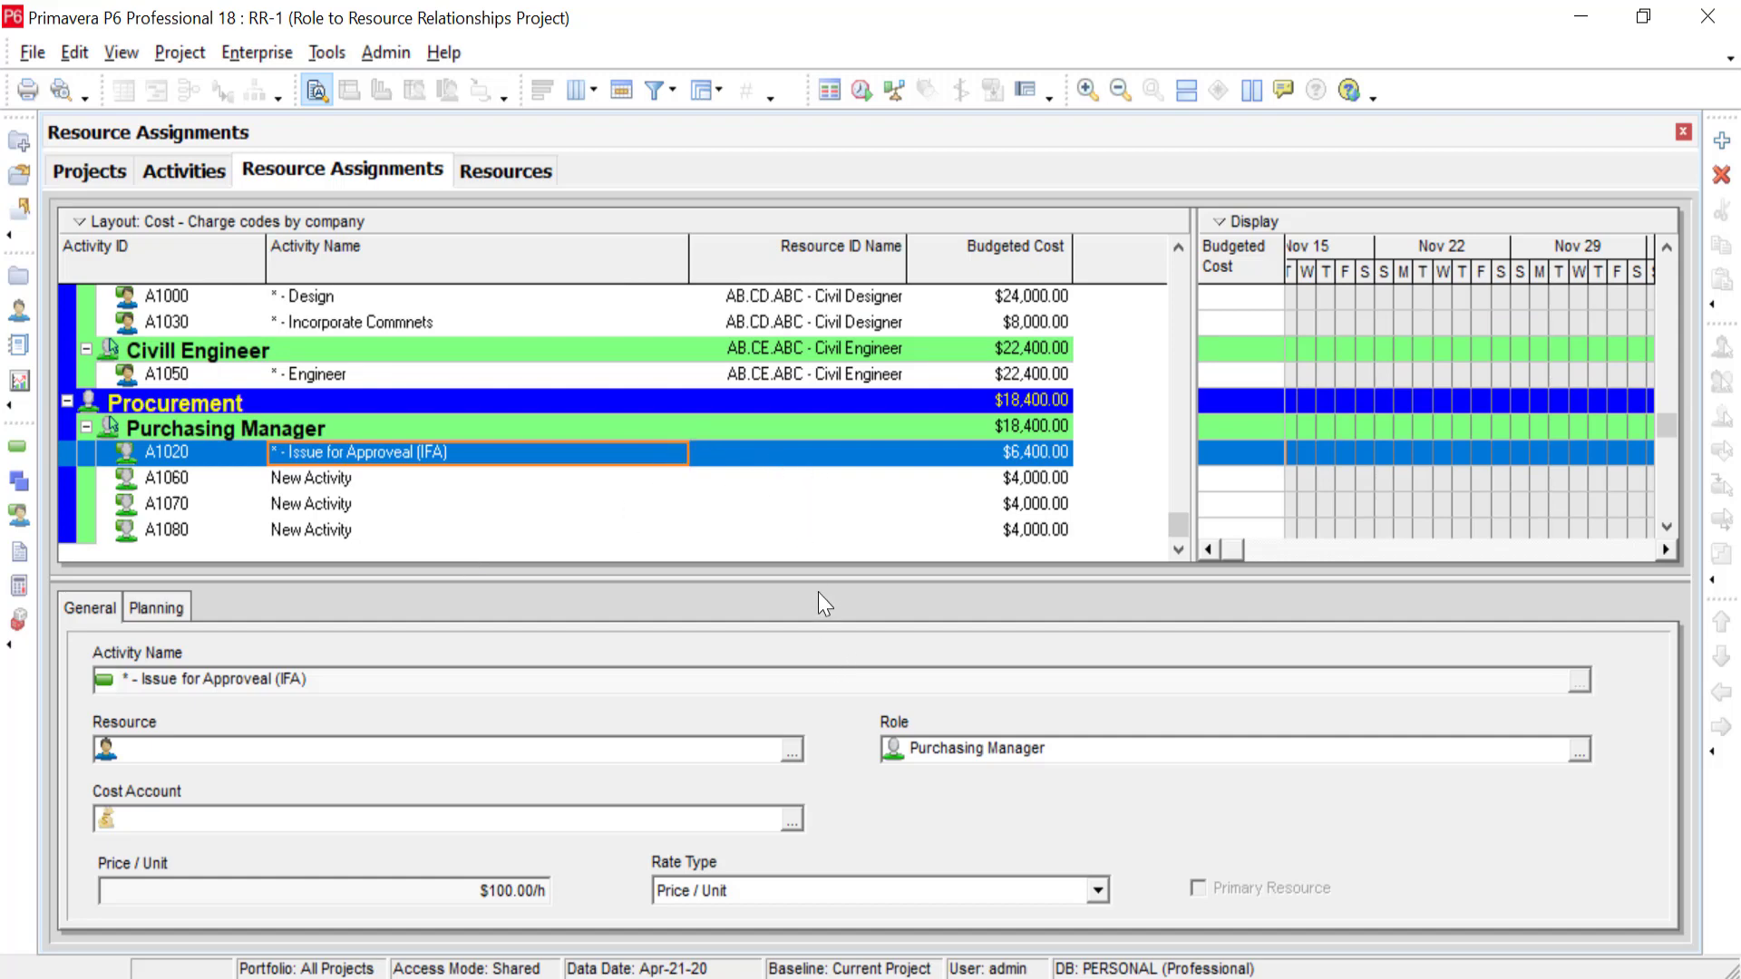
drag(813, 580, 798, 893)
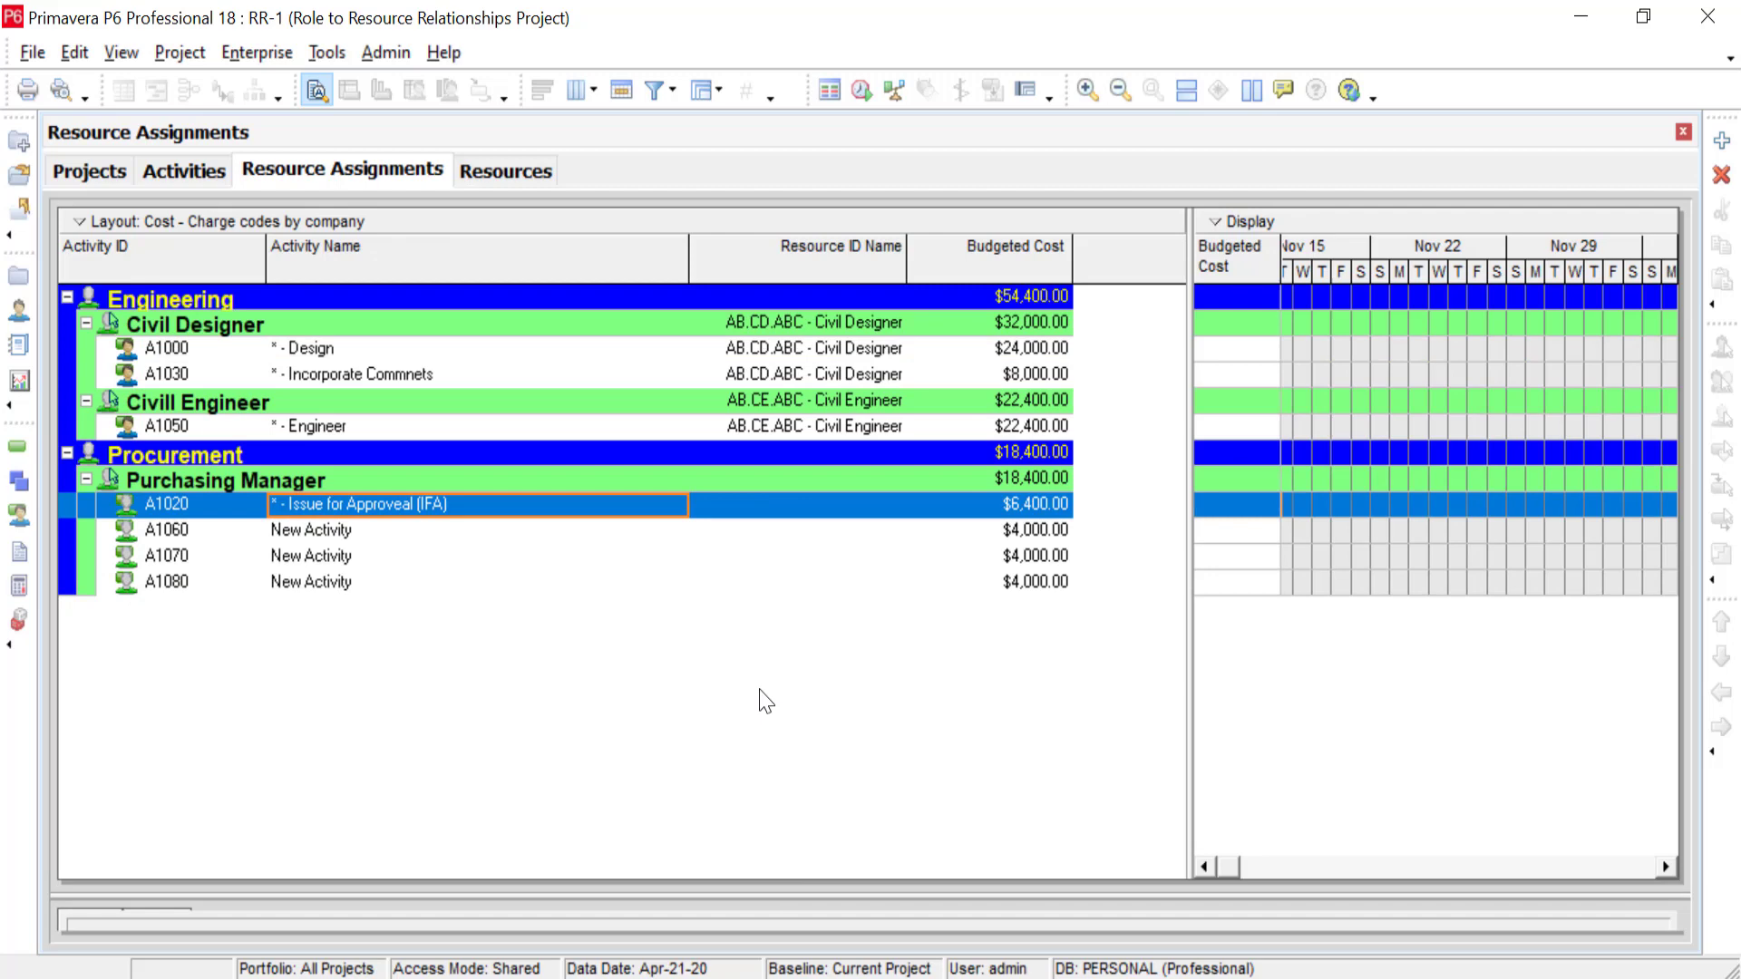
- Assign the CDE - Procurement resource (CD.PR) from the RR resource group to activity A1020, Issue for Approveal (IFA)
double_click(835, 504)
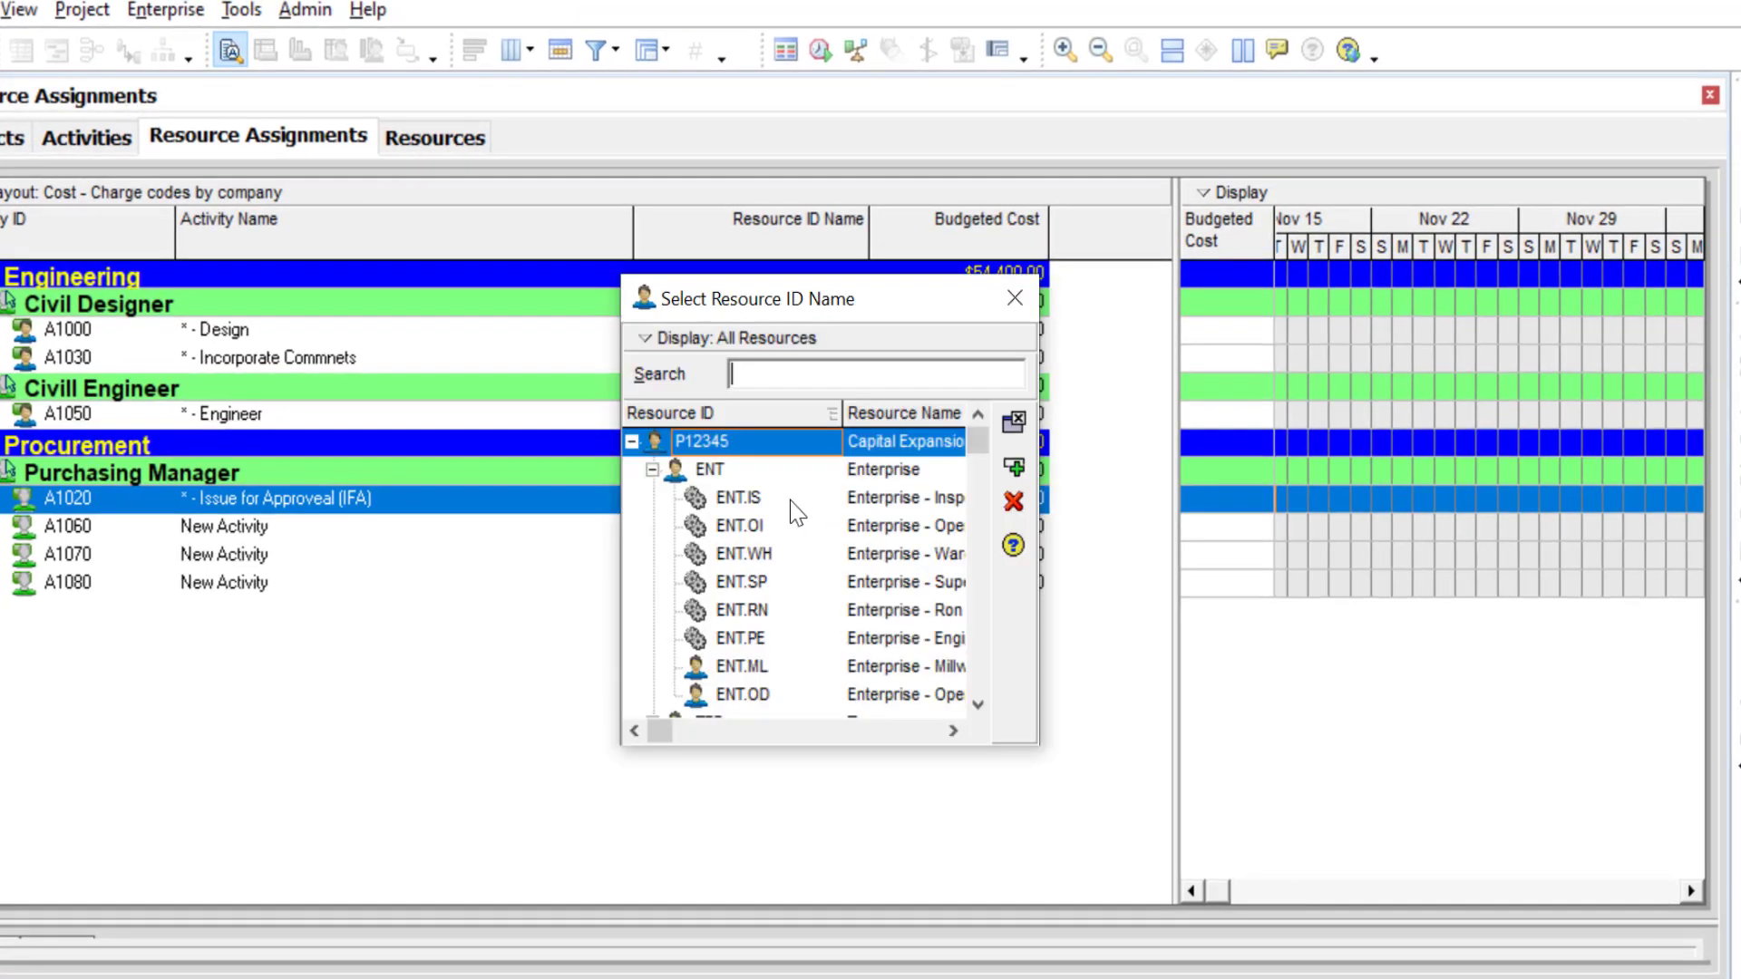
right_click(656, 449)
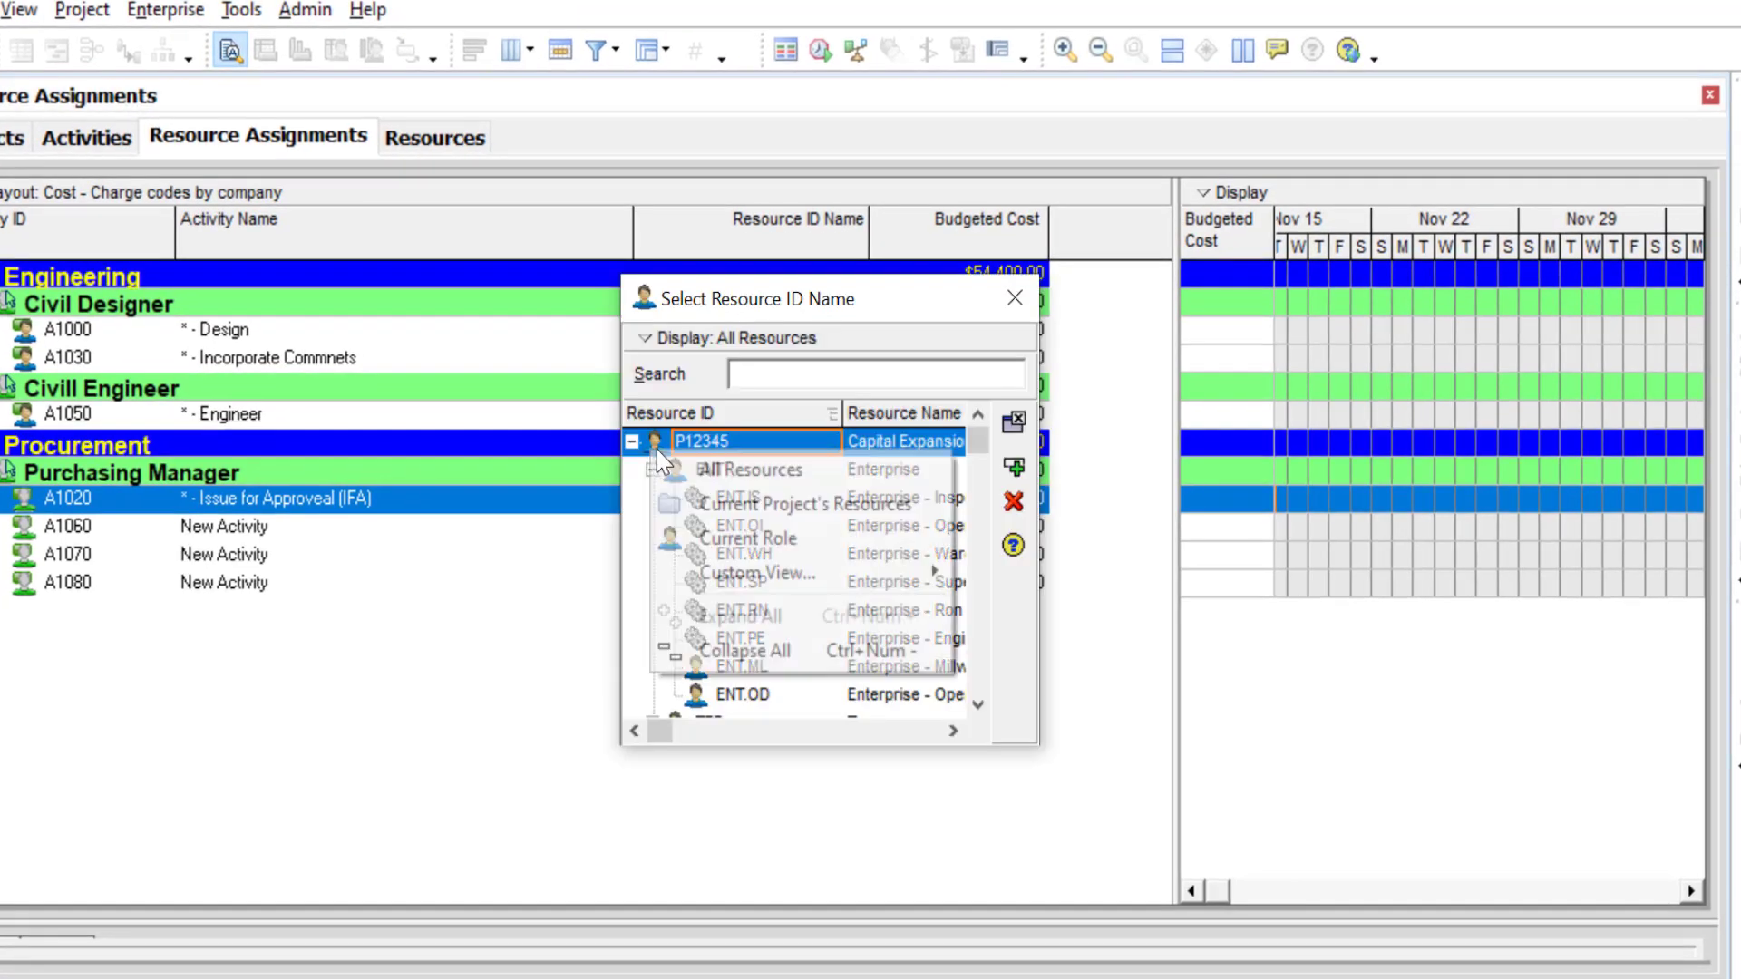
click(716, 650)
click(645, 504)
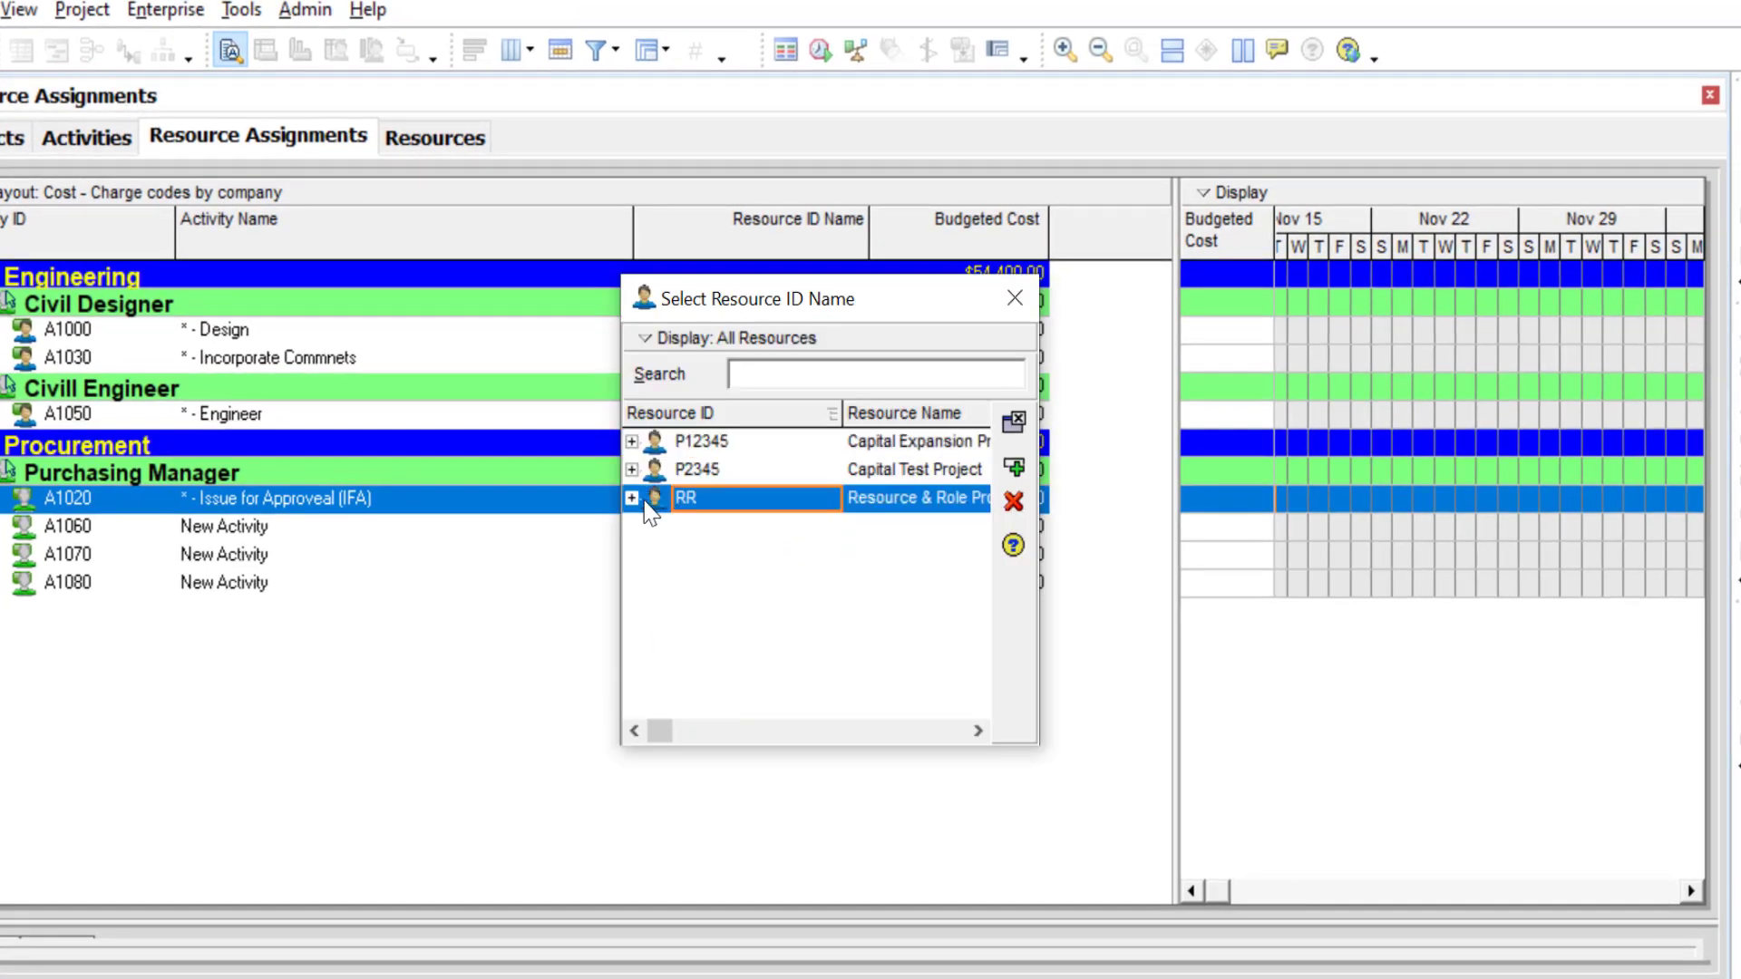
click(632, 497)
drag(1039, 661, 1387, 655)
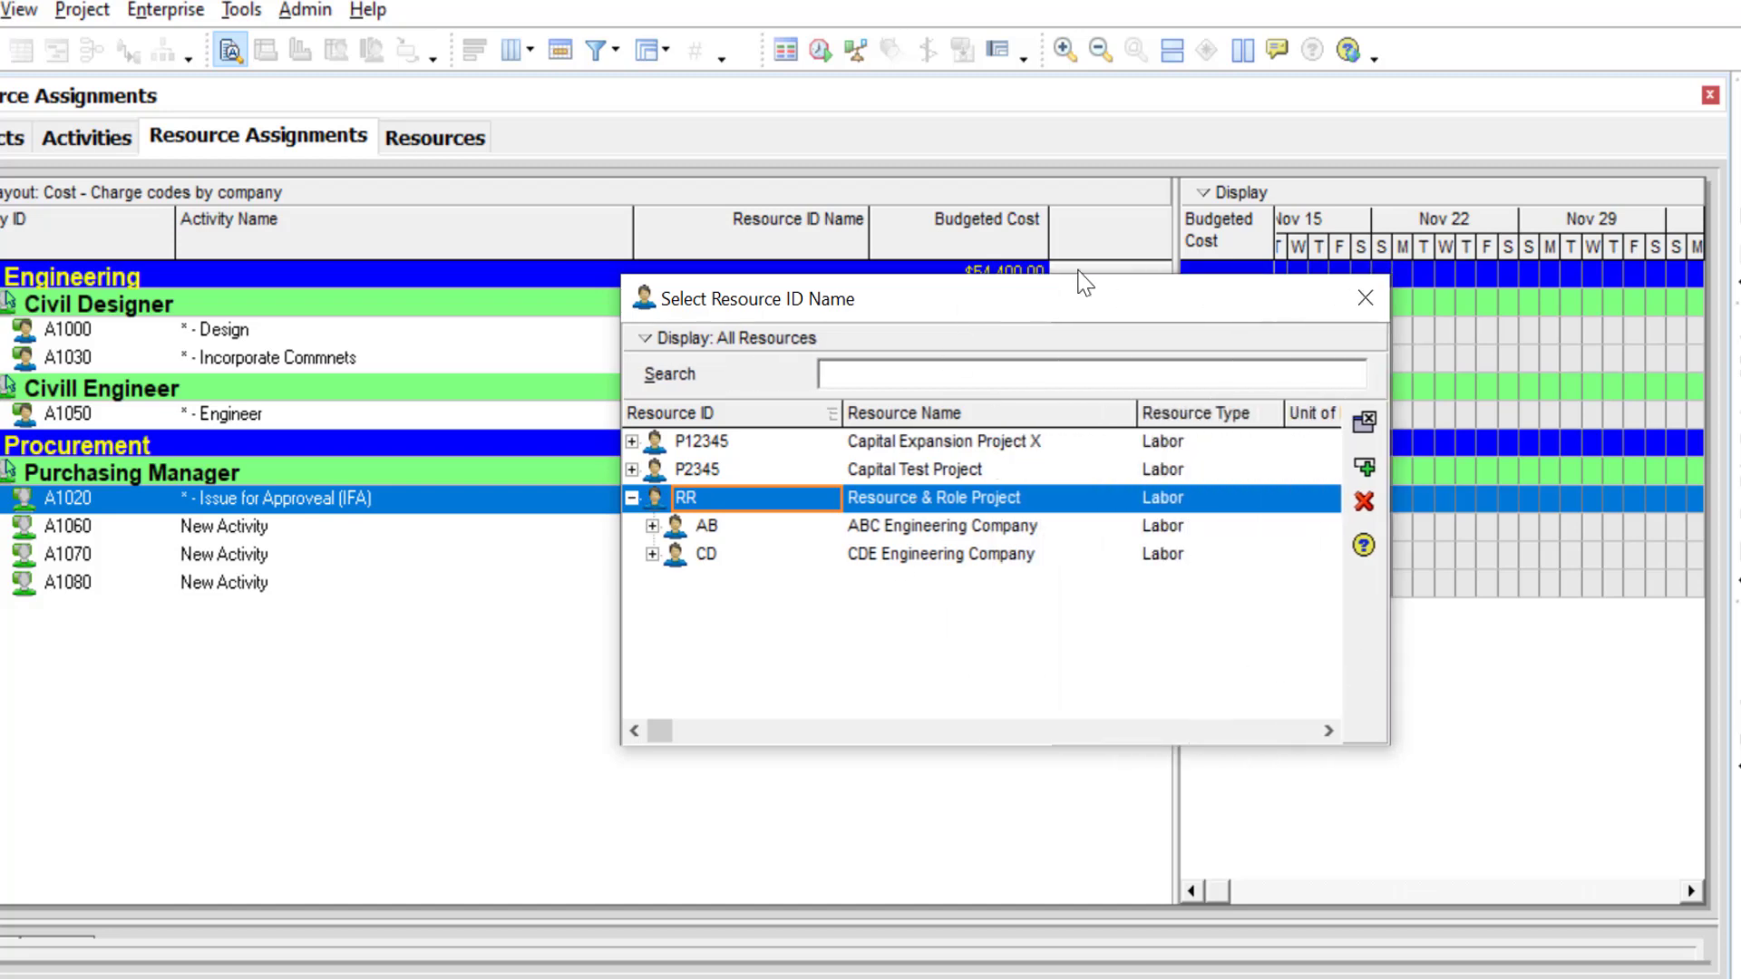
drag(1085, 283, 1408, 122)
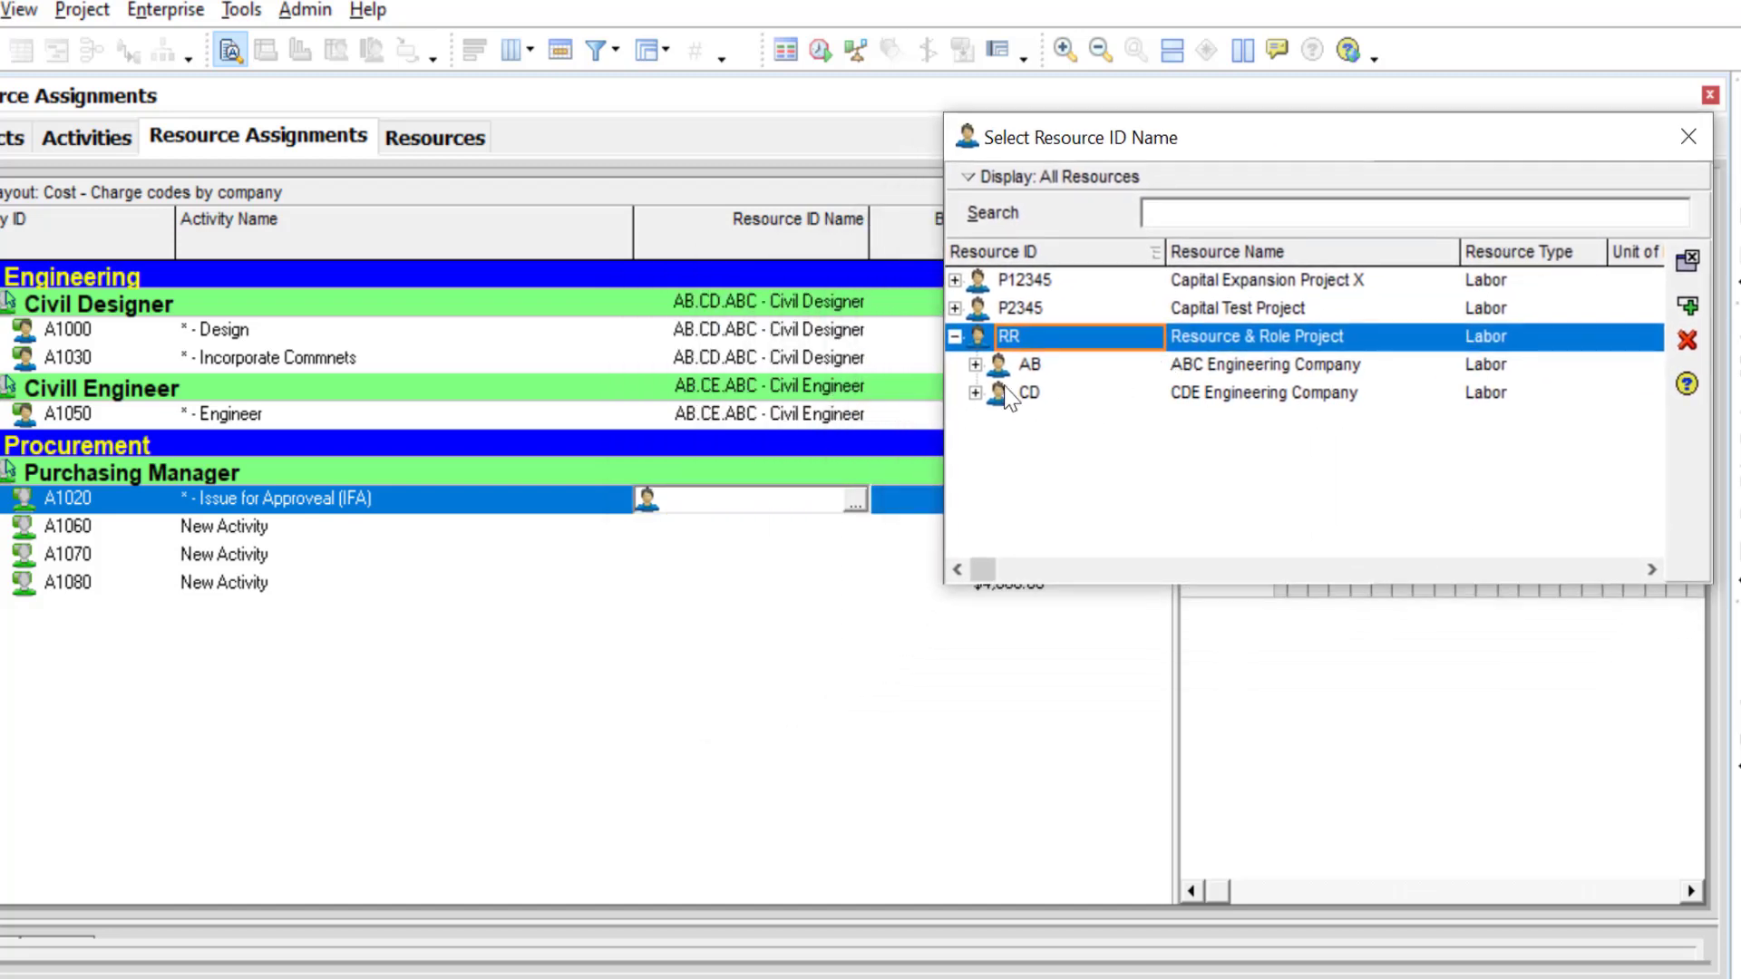
click(974, 392)
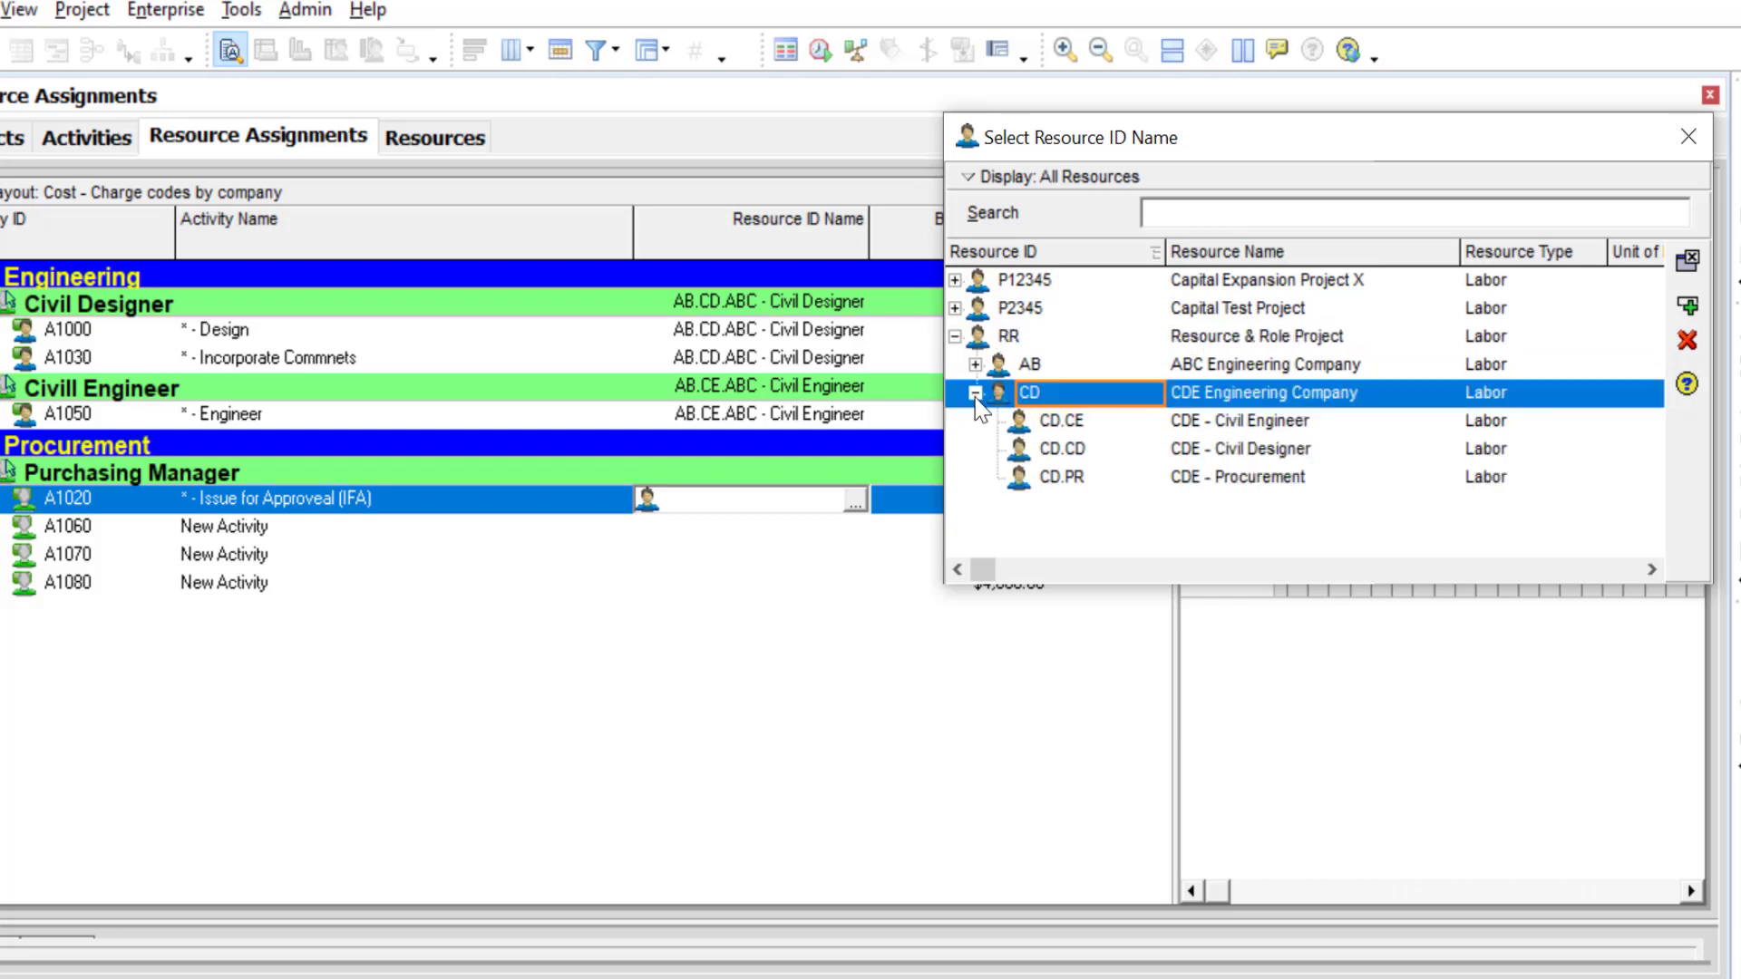
click(1029, 478)
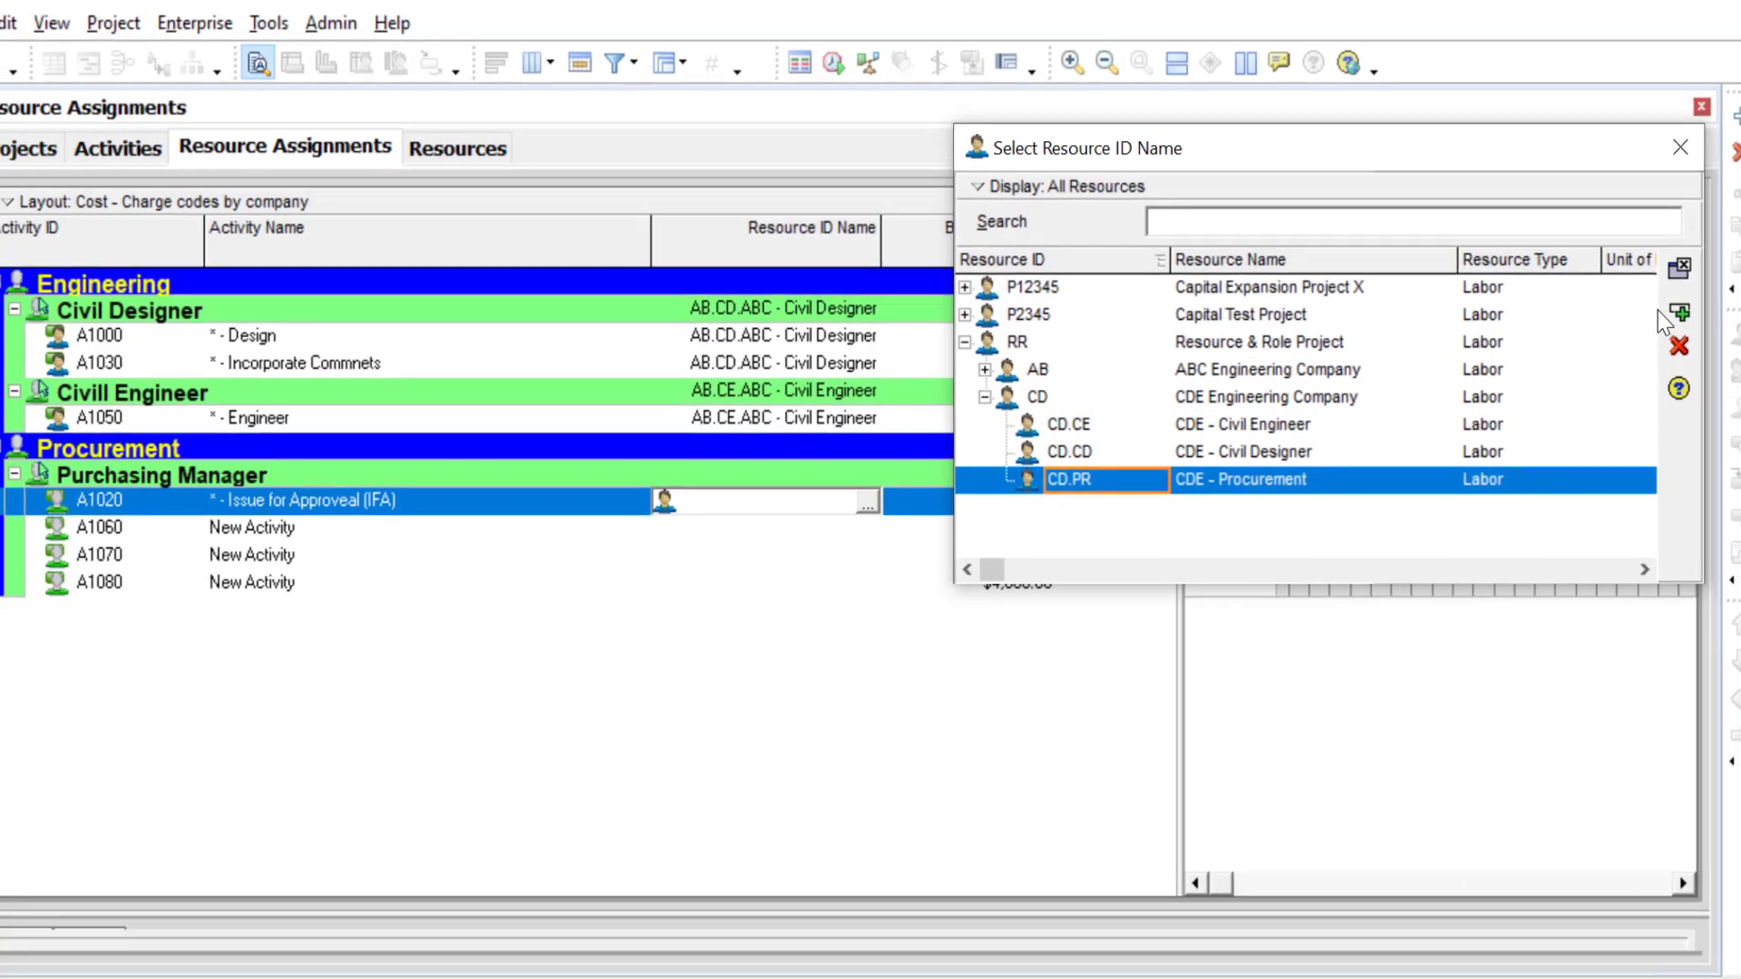
click(1679, 312)
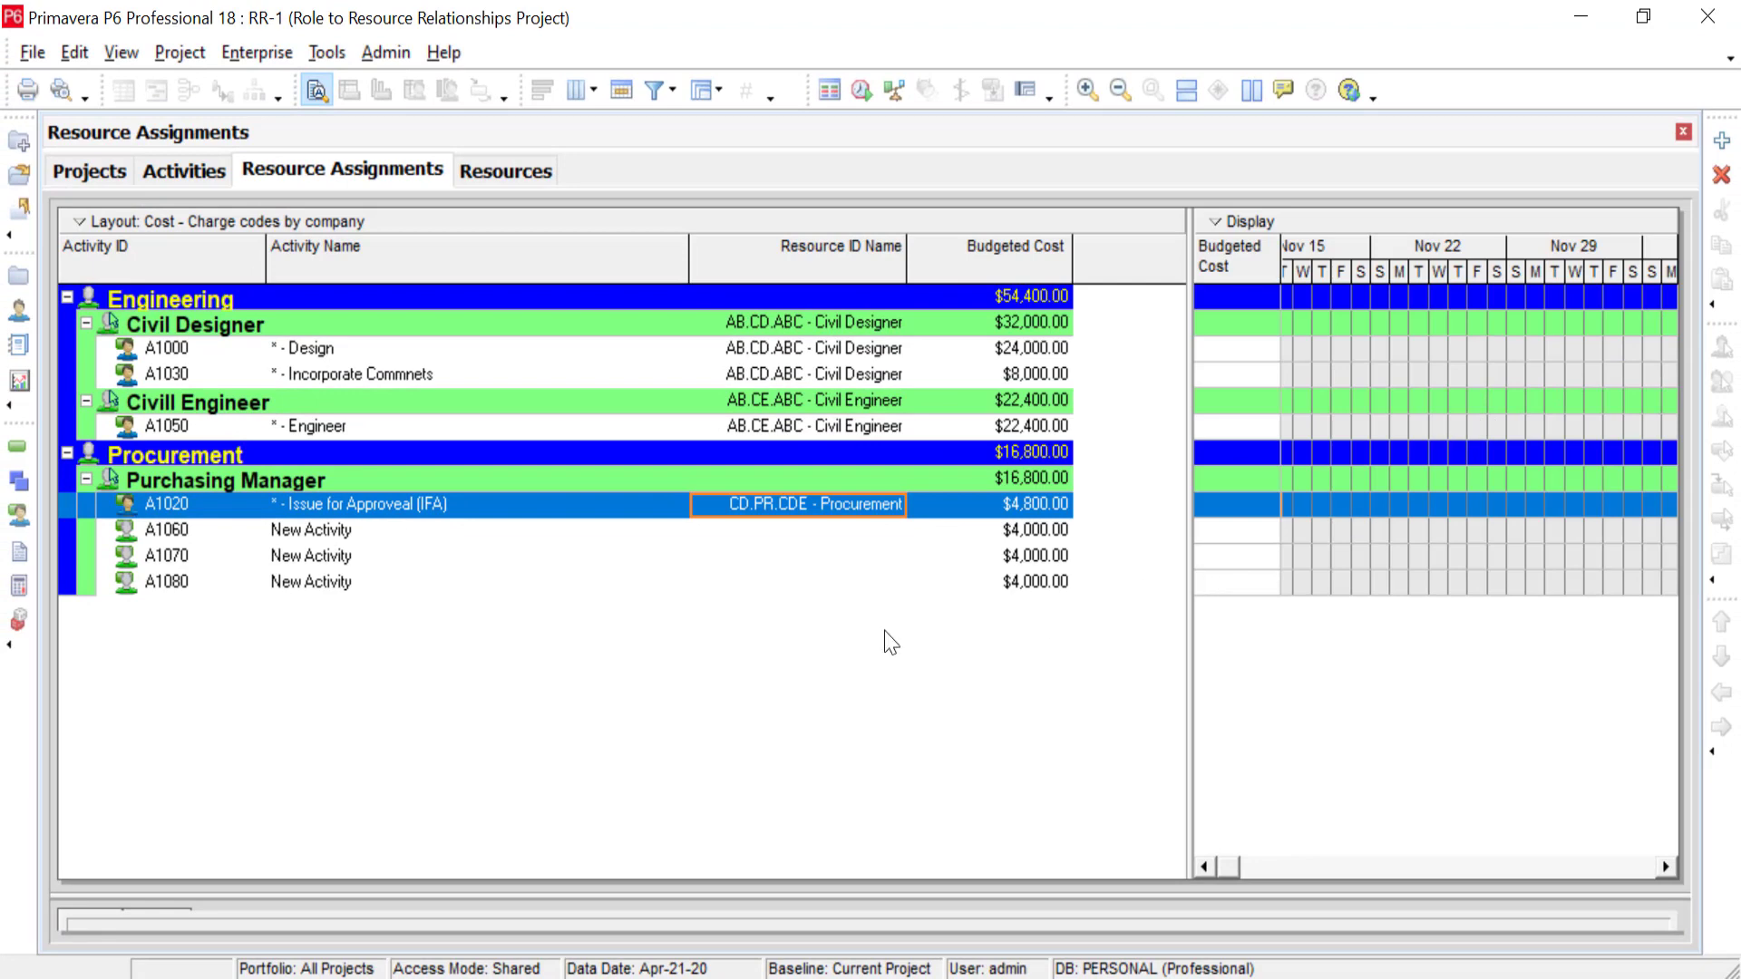
- Fill the CDE - Procurement resource down from A1020 to the assignments of A1060, A1070 and A1080
shift+click(797, 583)
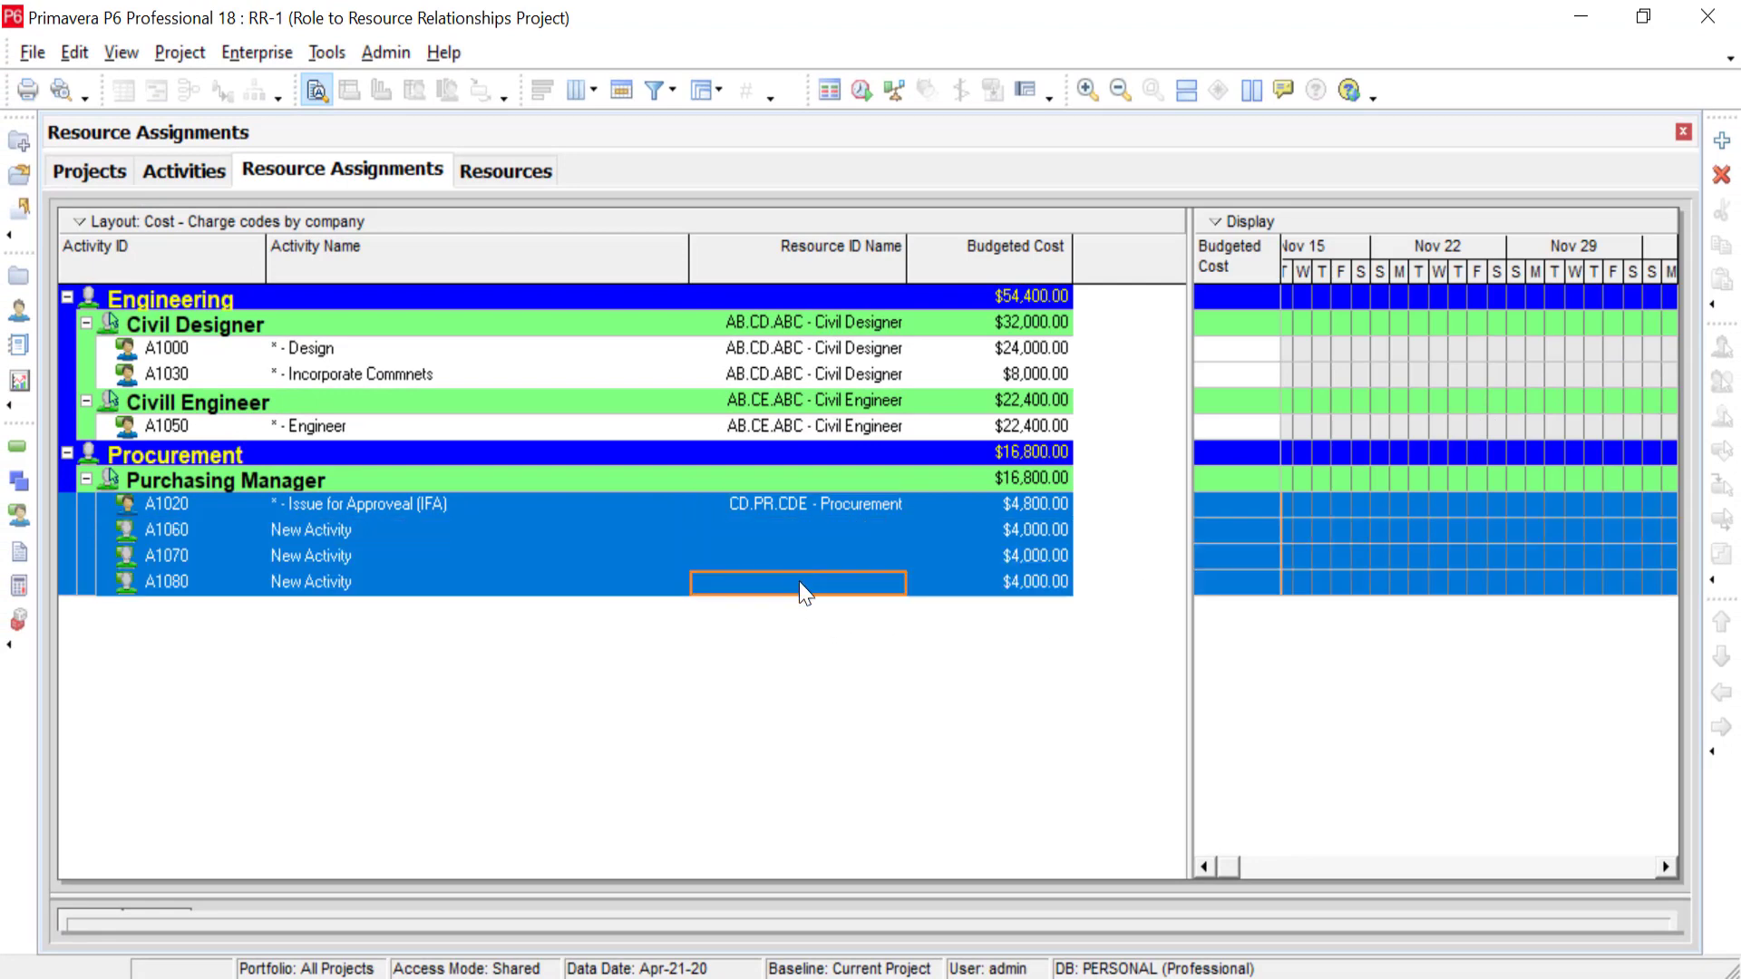
right_click(788, 586)
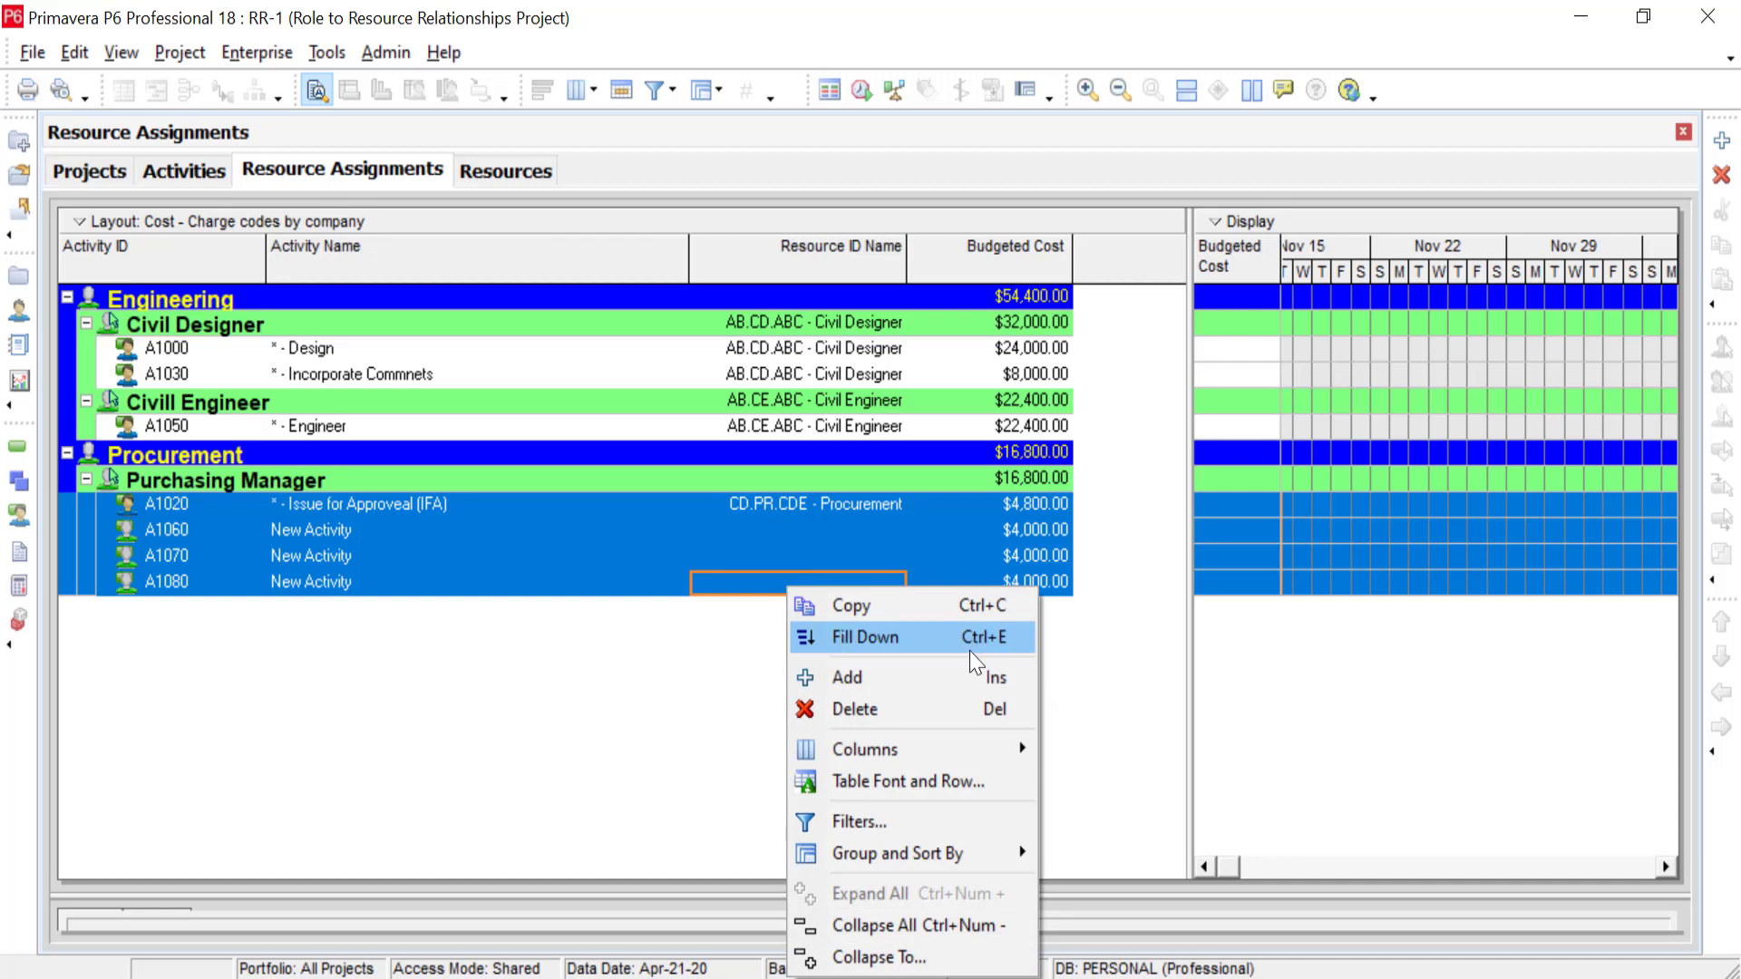
click(841, 635)
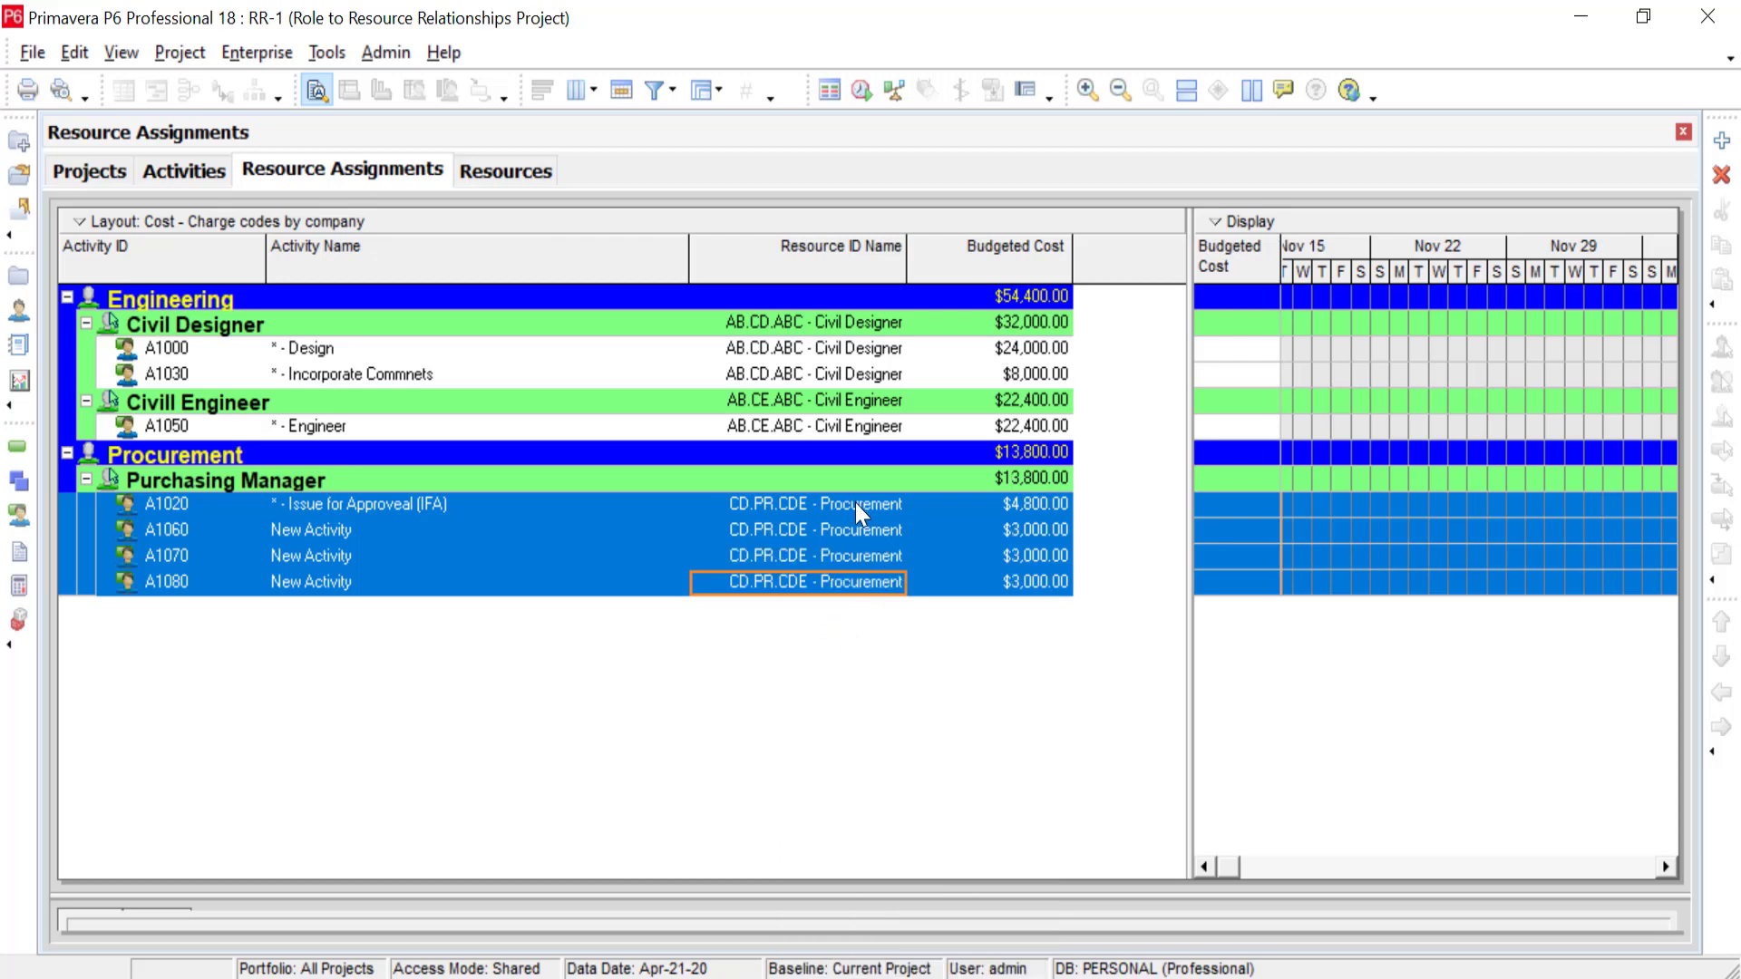
click(355, 508)
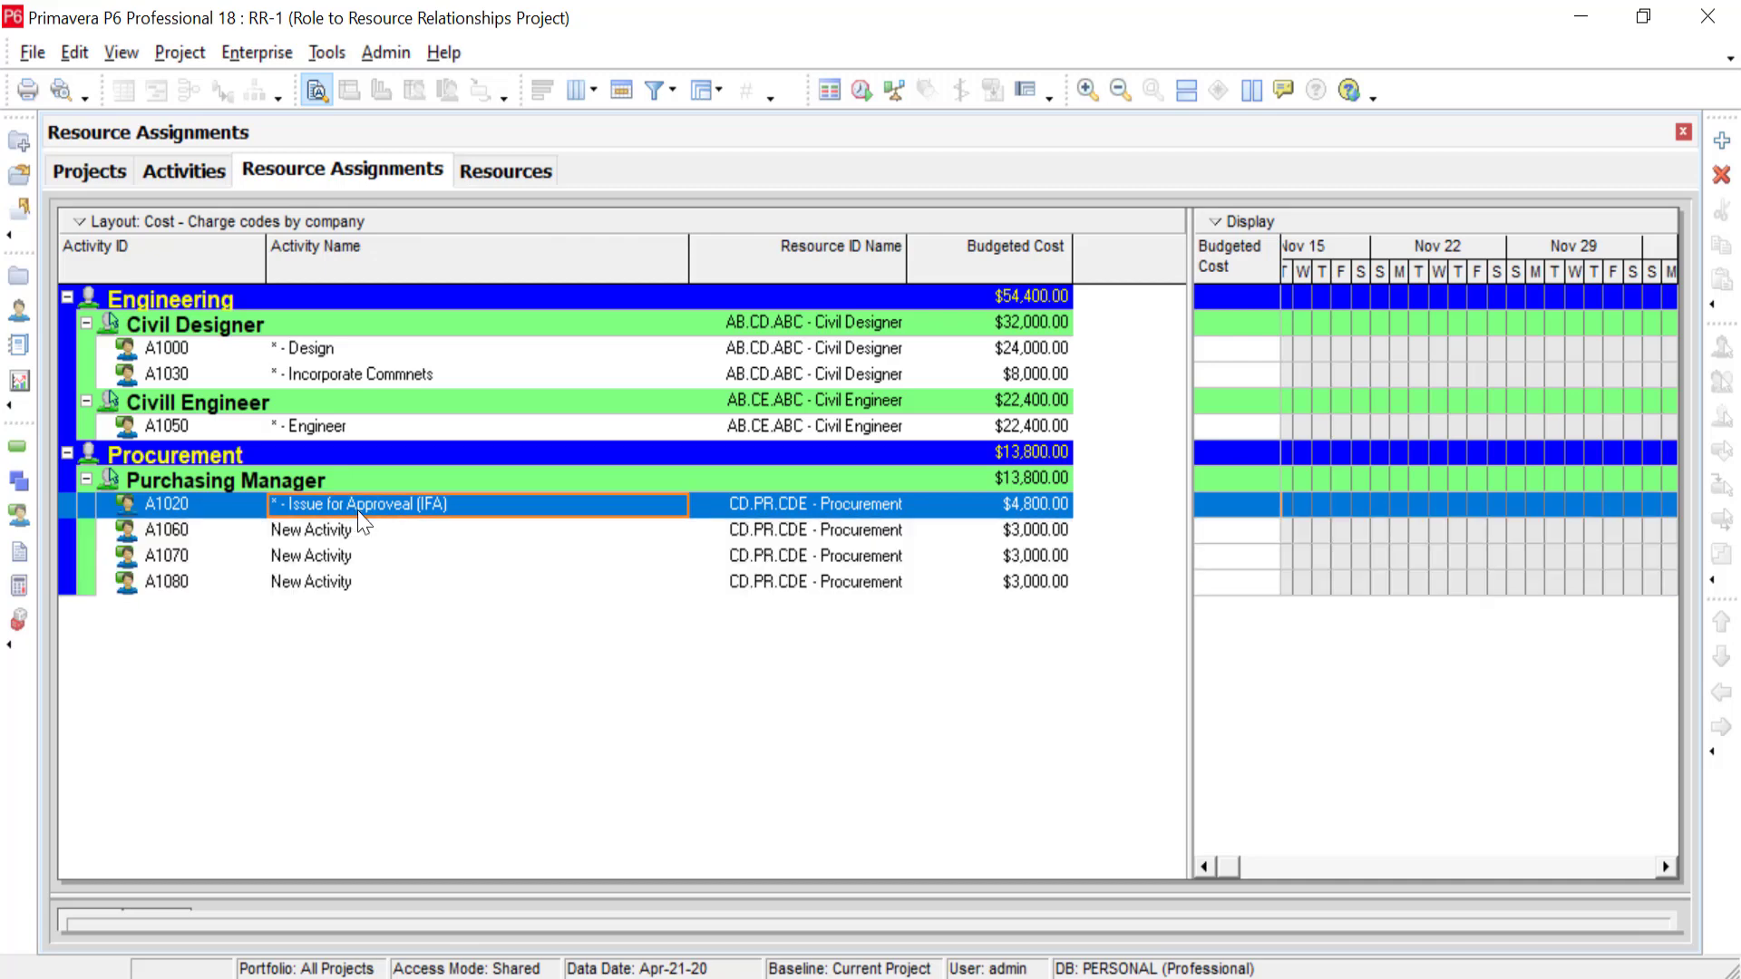
- Return to the project list and open the No Roles project (NR) from the Templates group
click(192, 175)
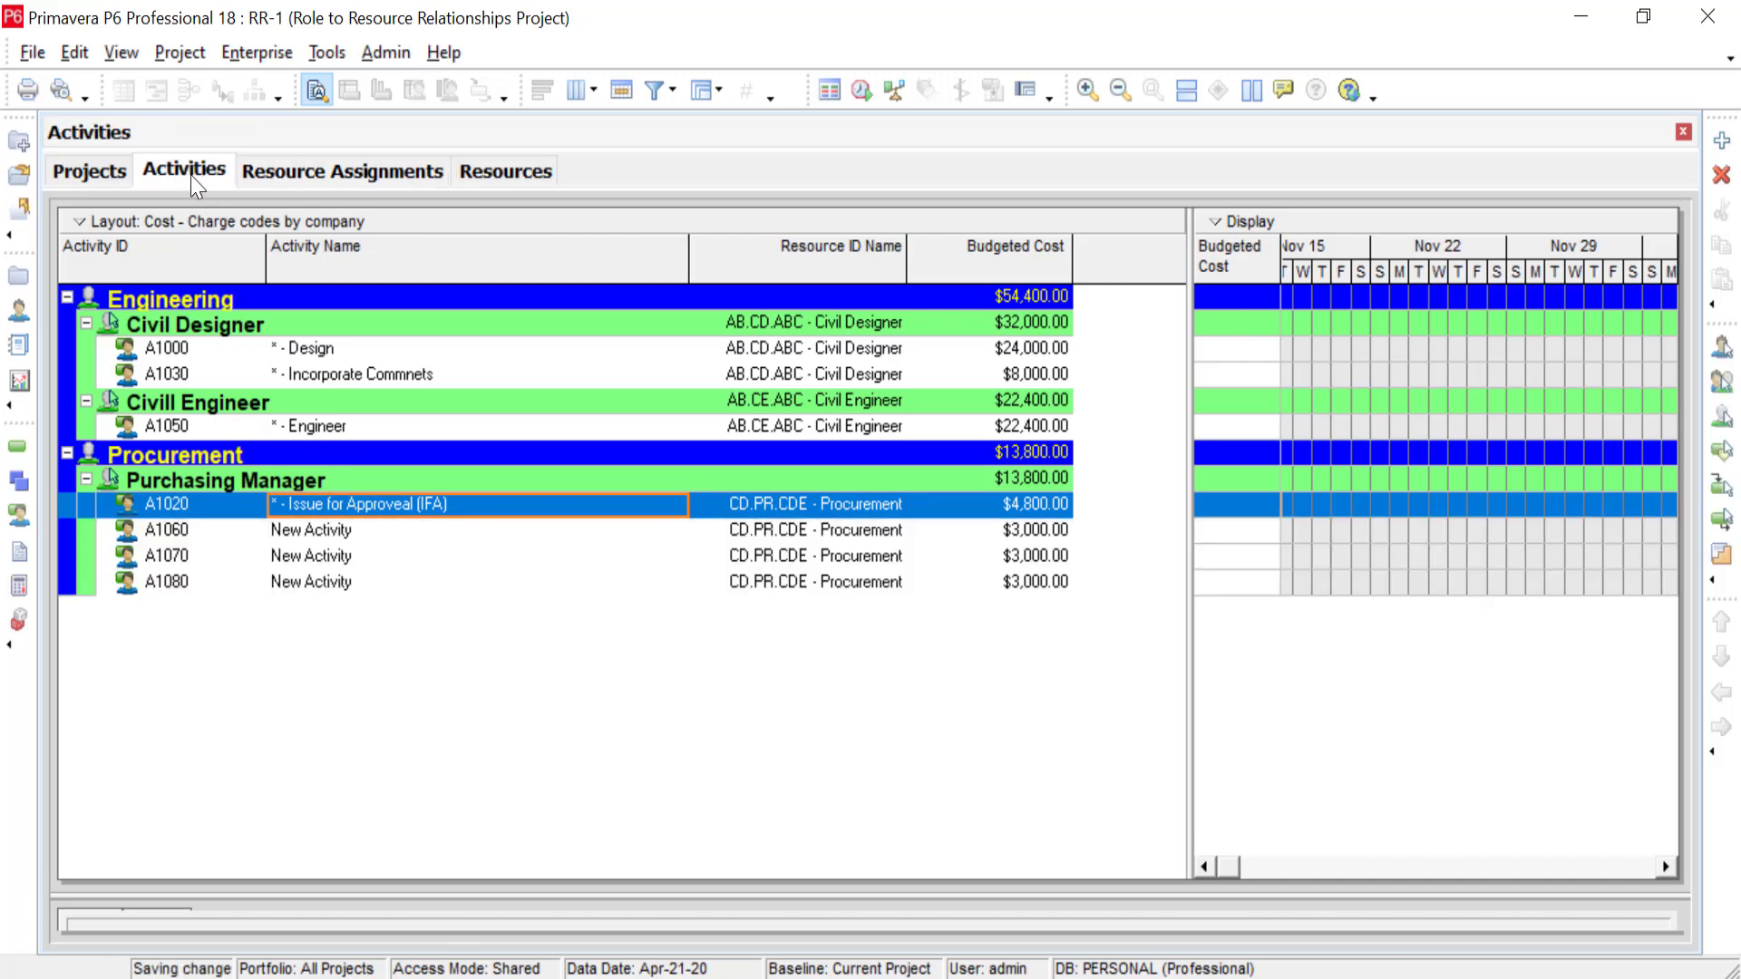
click(90, 172)
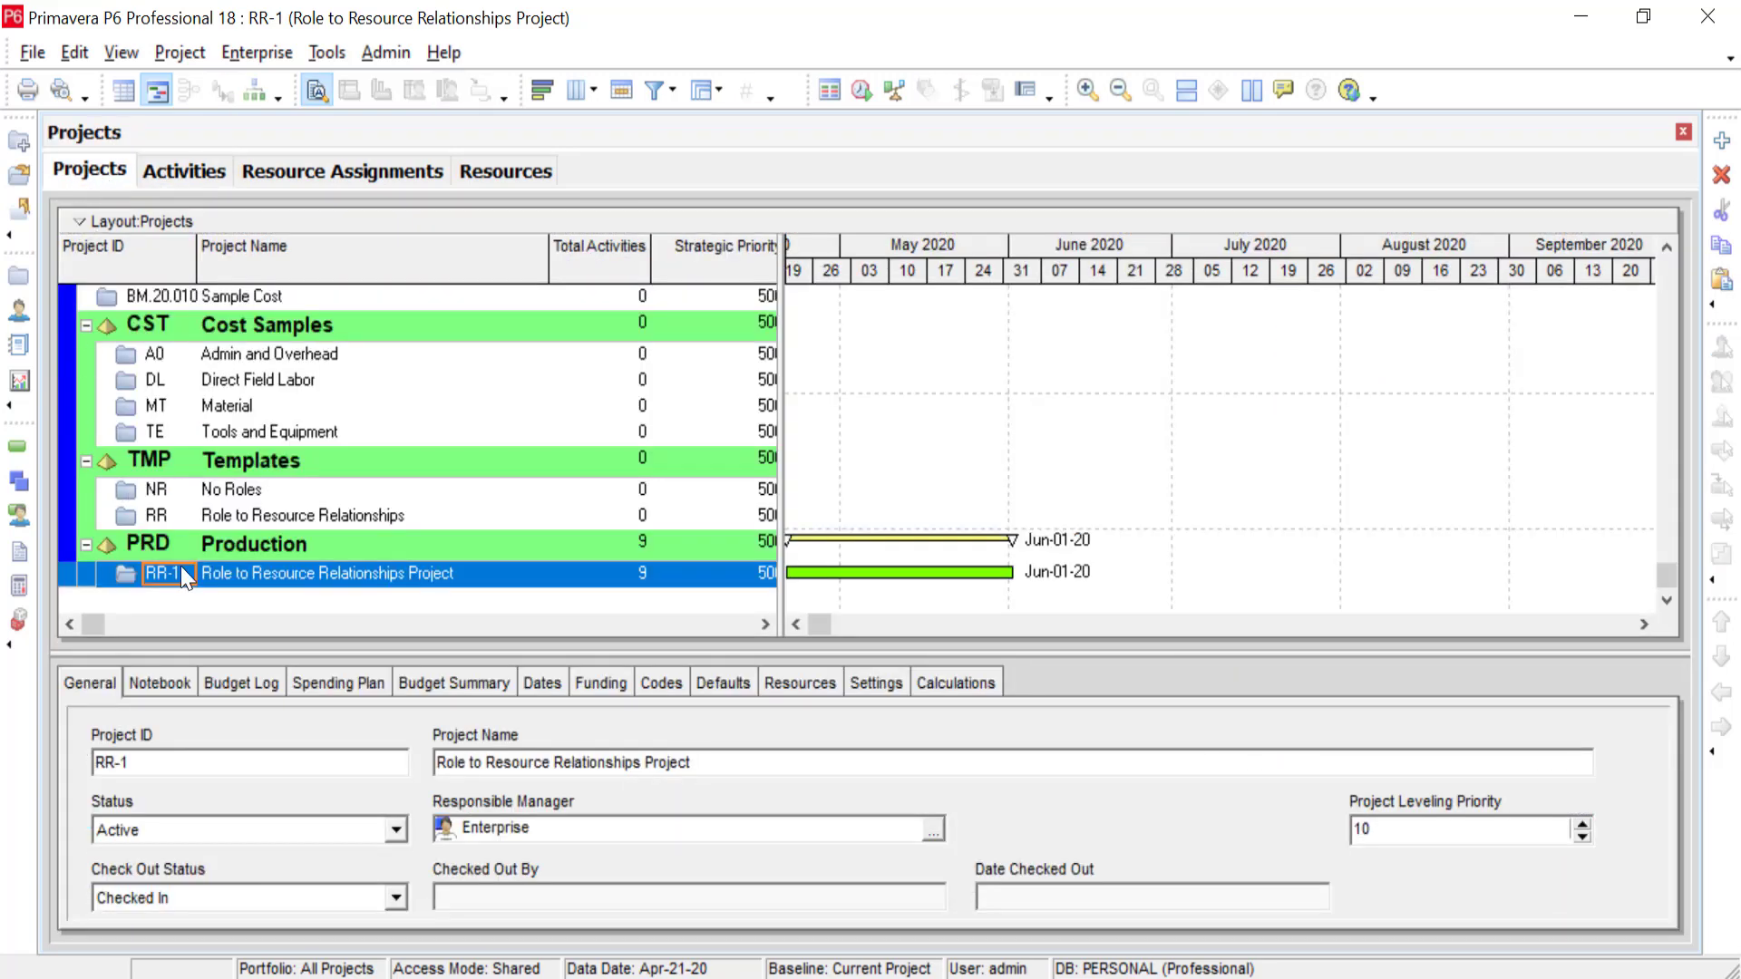
click(154, 519)
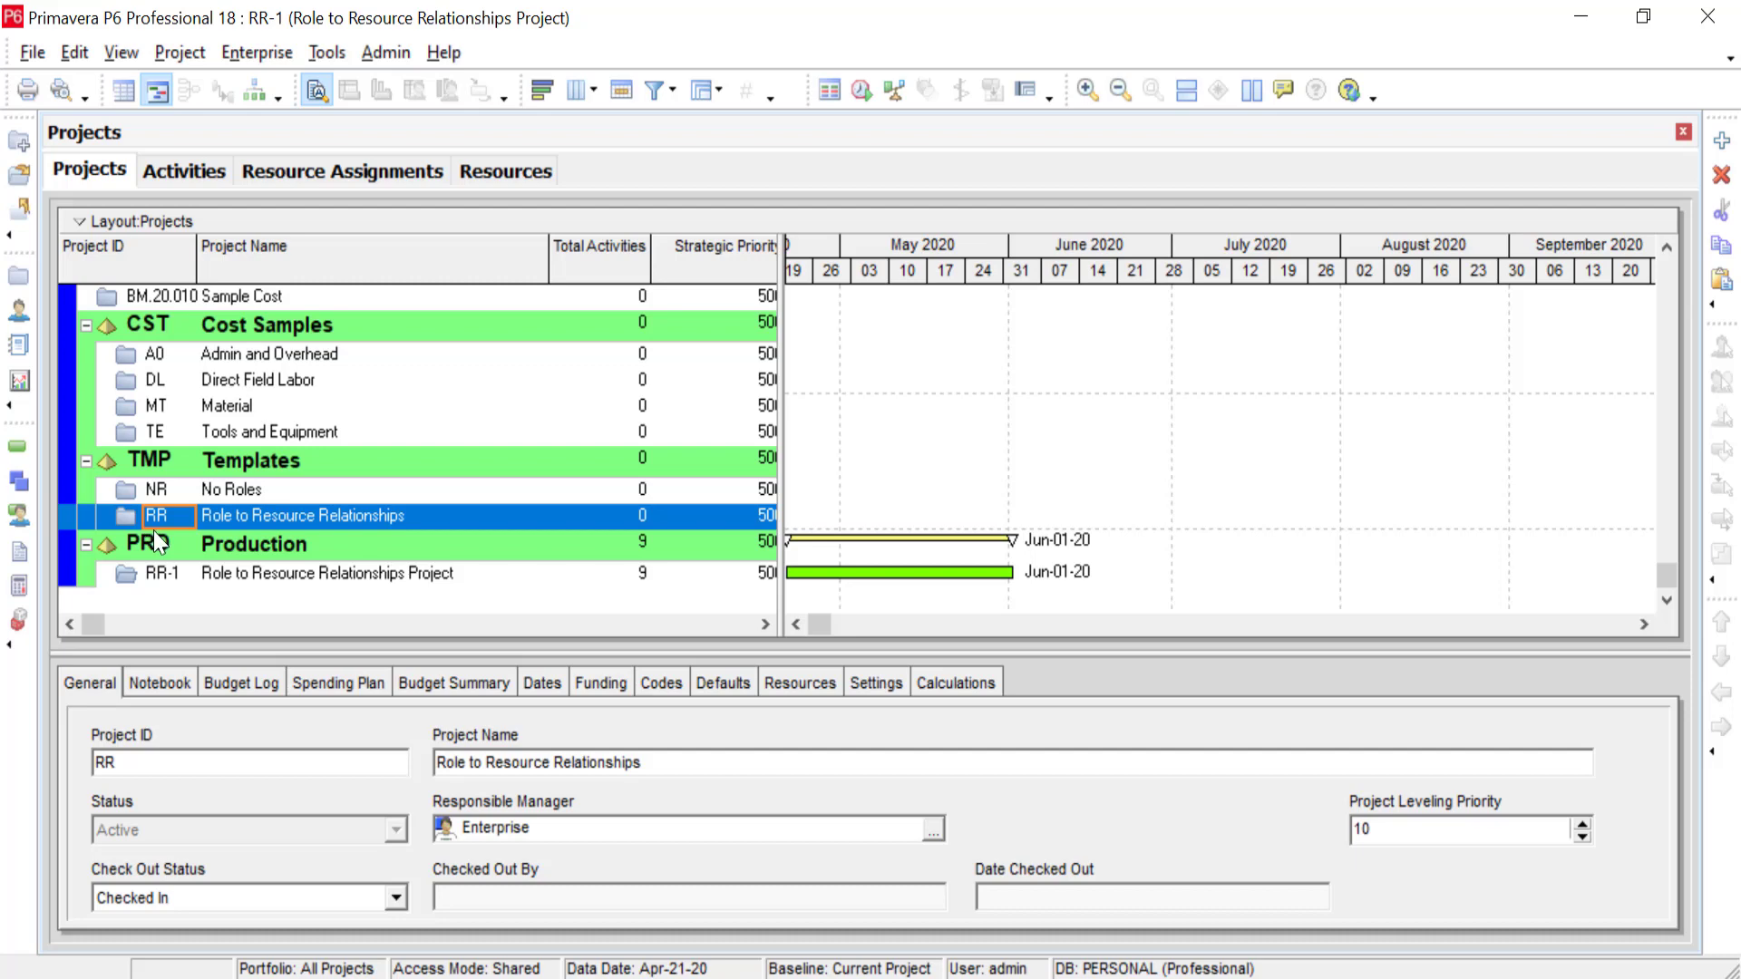
right_click(156, 492)
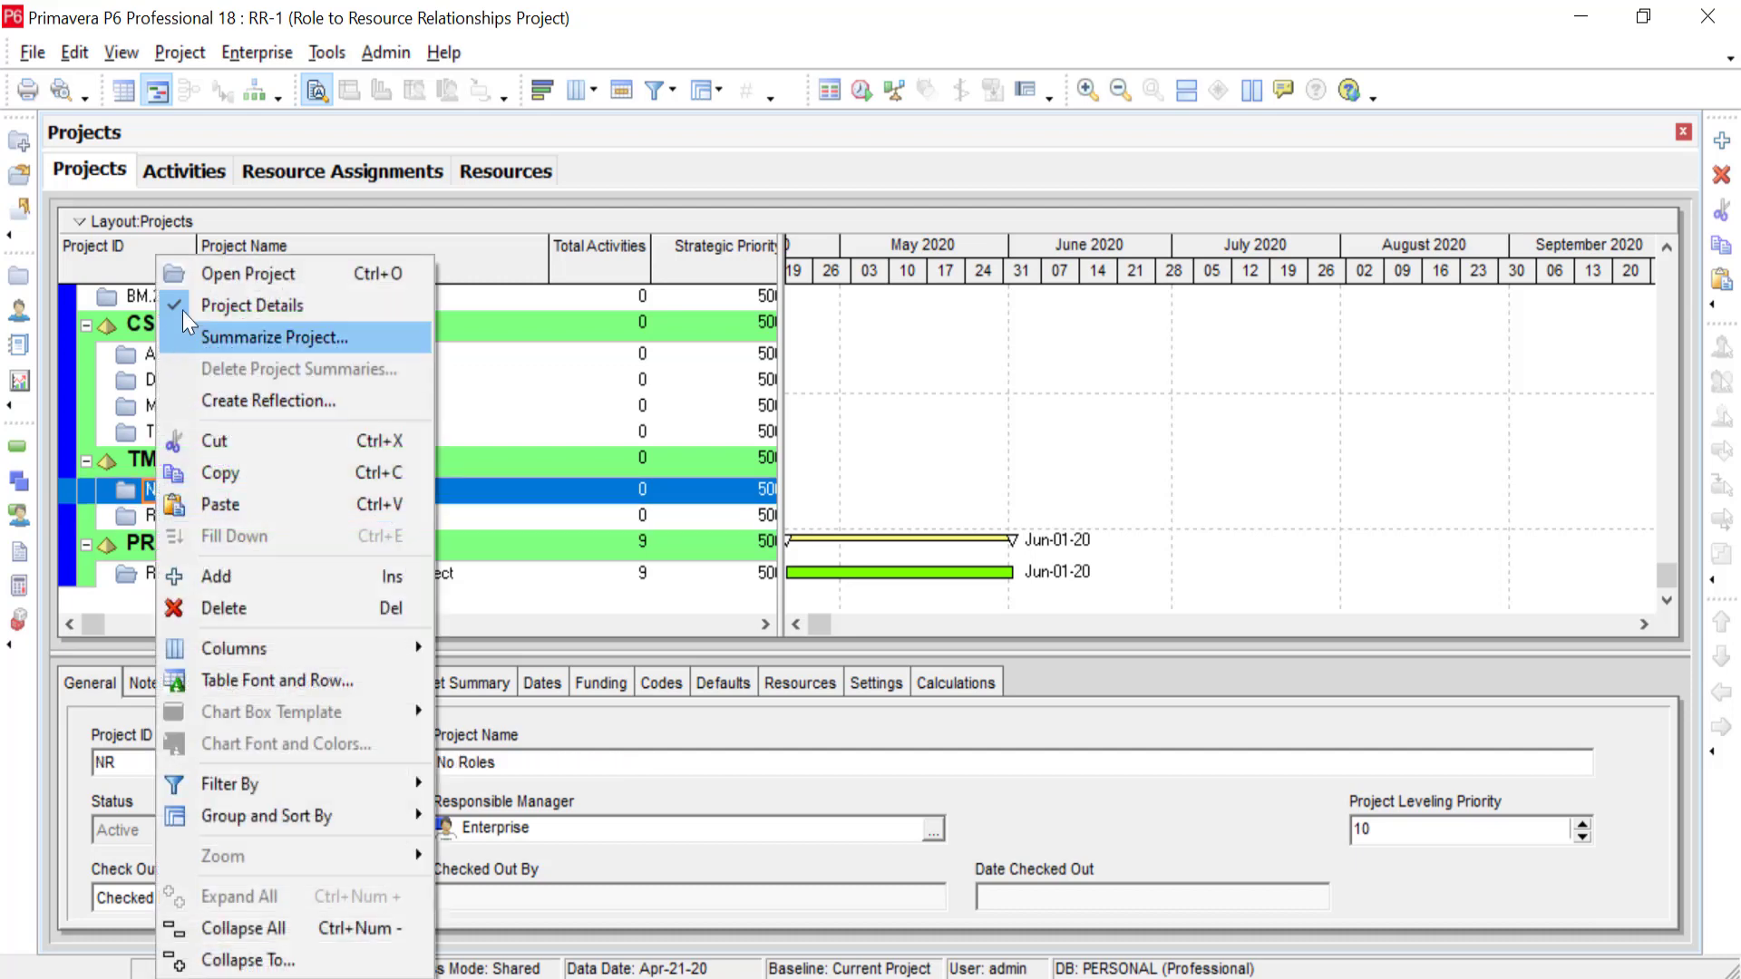
click(211, 265)
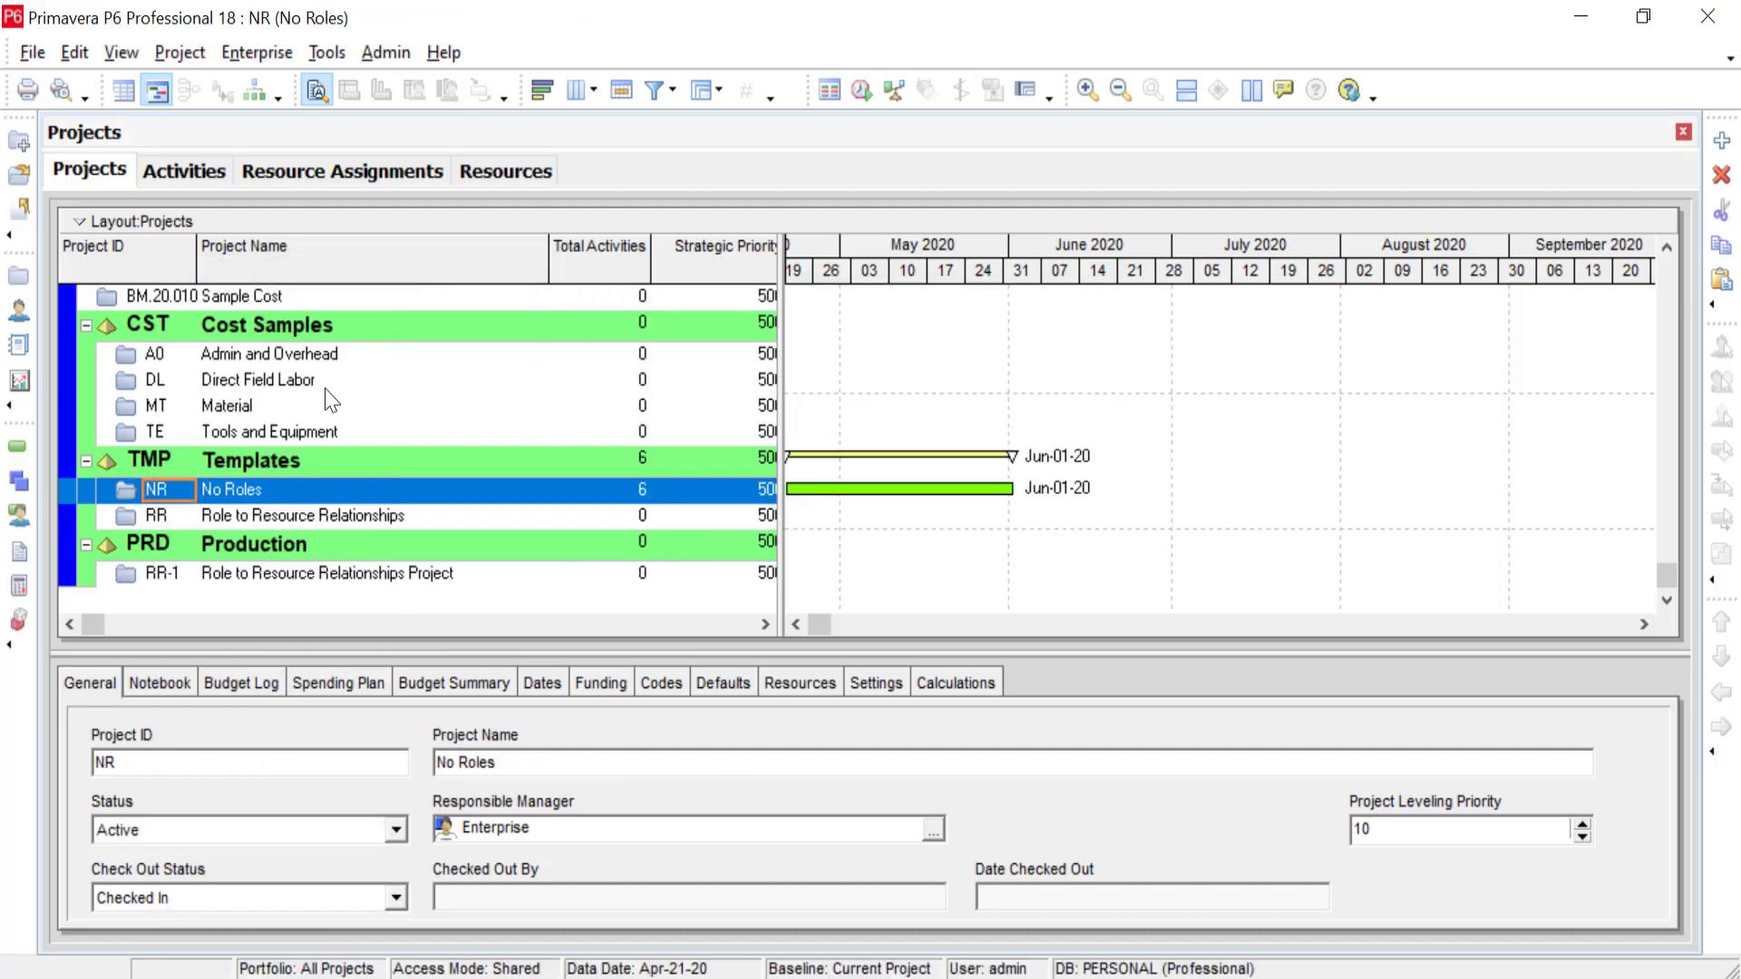
- Check the Roles column of the No Roles activities and the project's resource assignments, and return to the activities
click(160, 168)
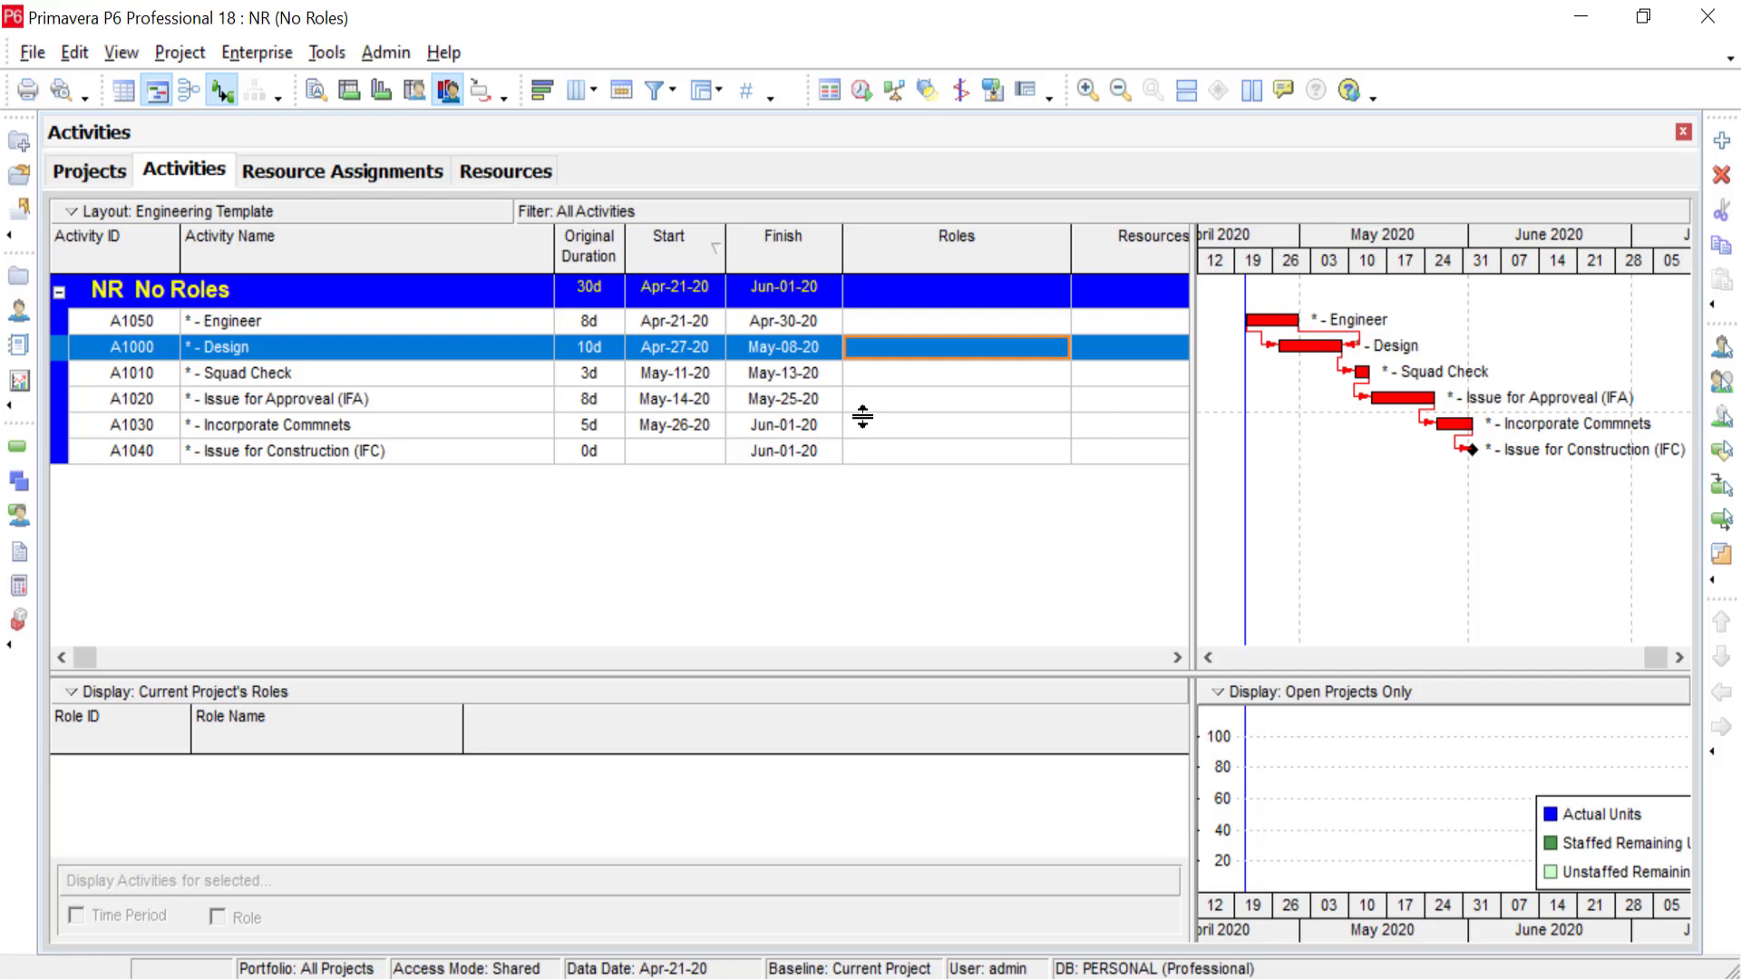
click(868, 324)
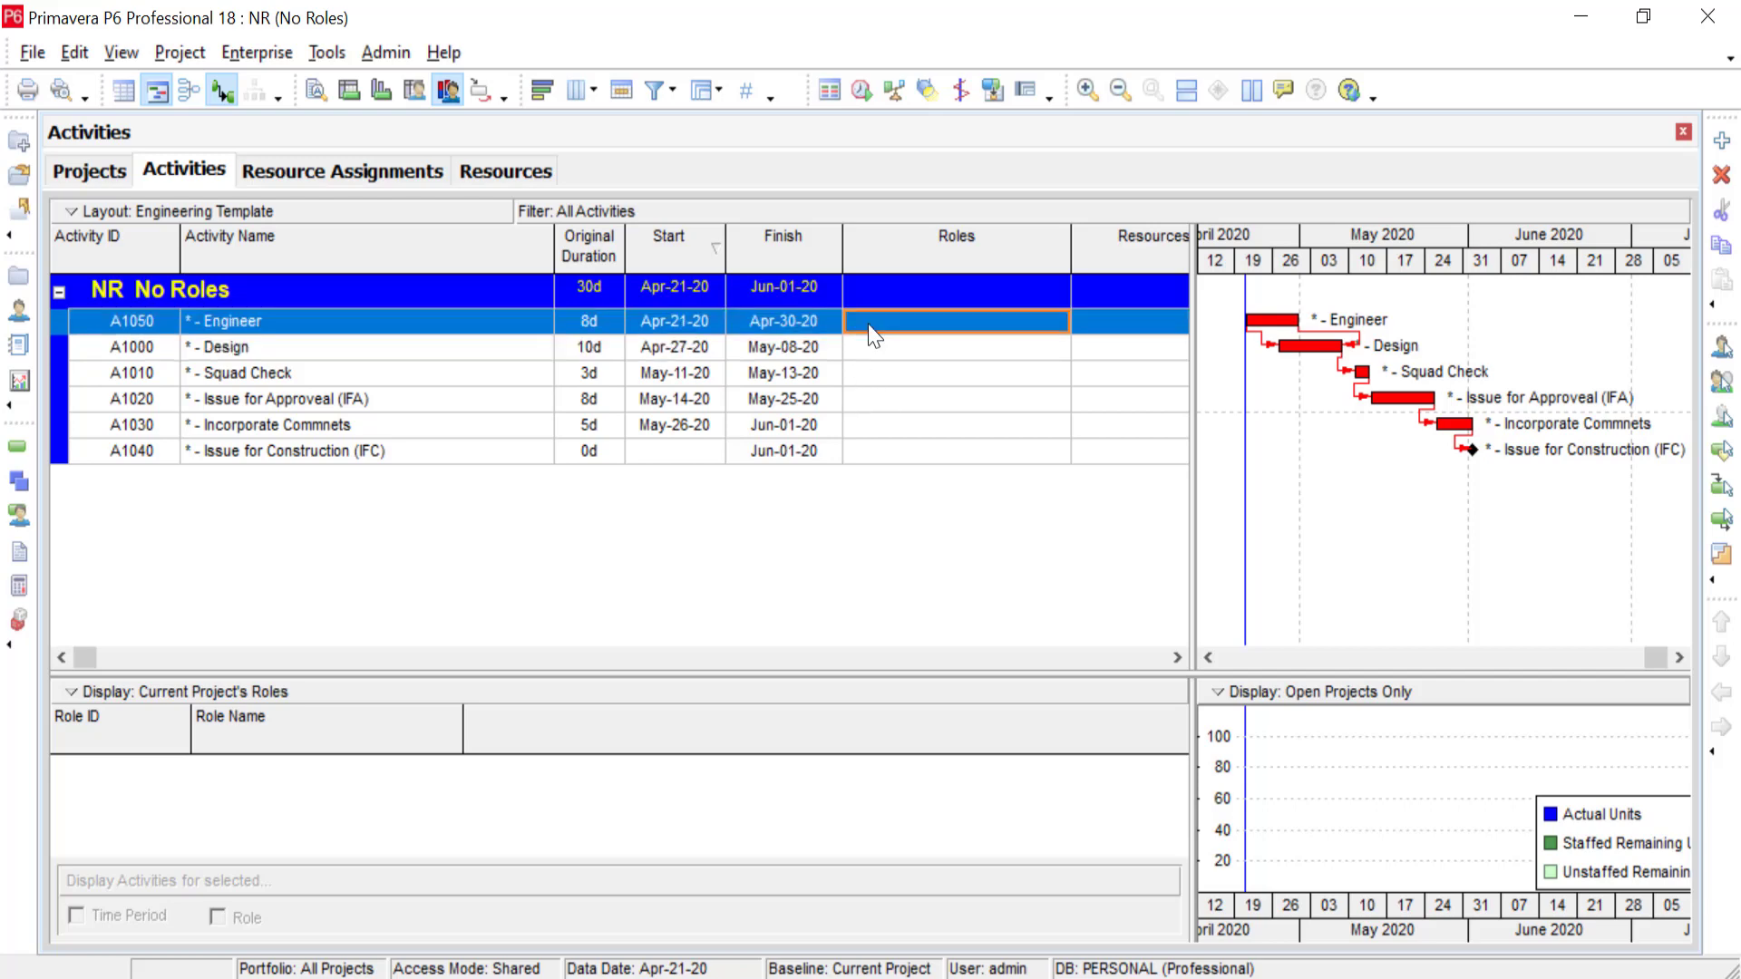
click(874, 350)
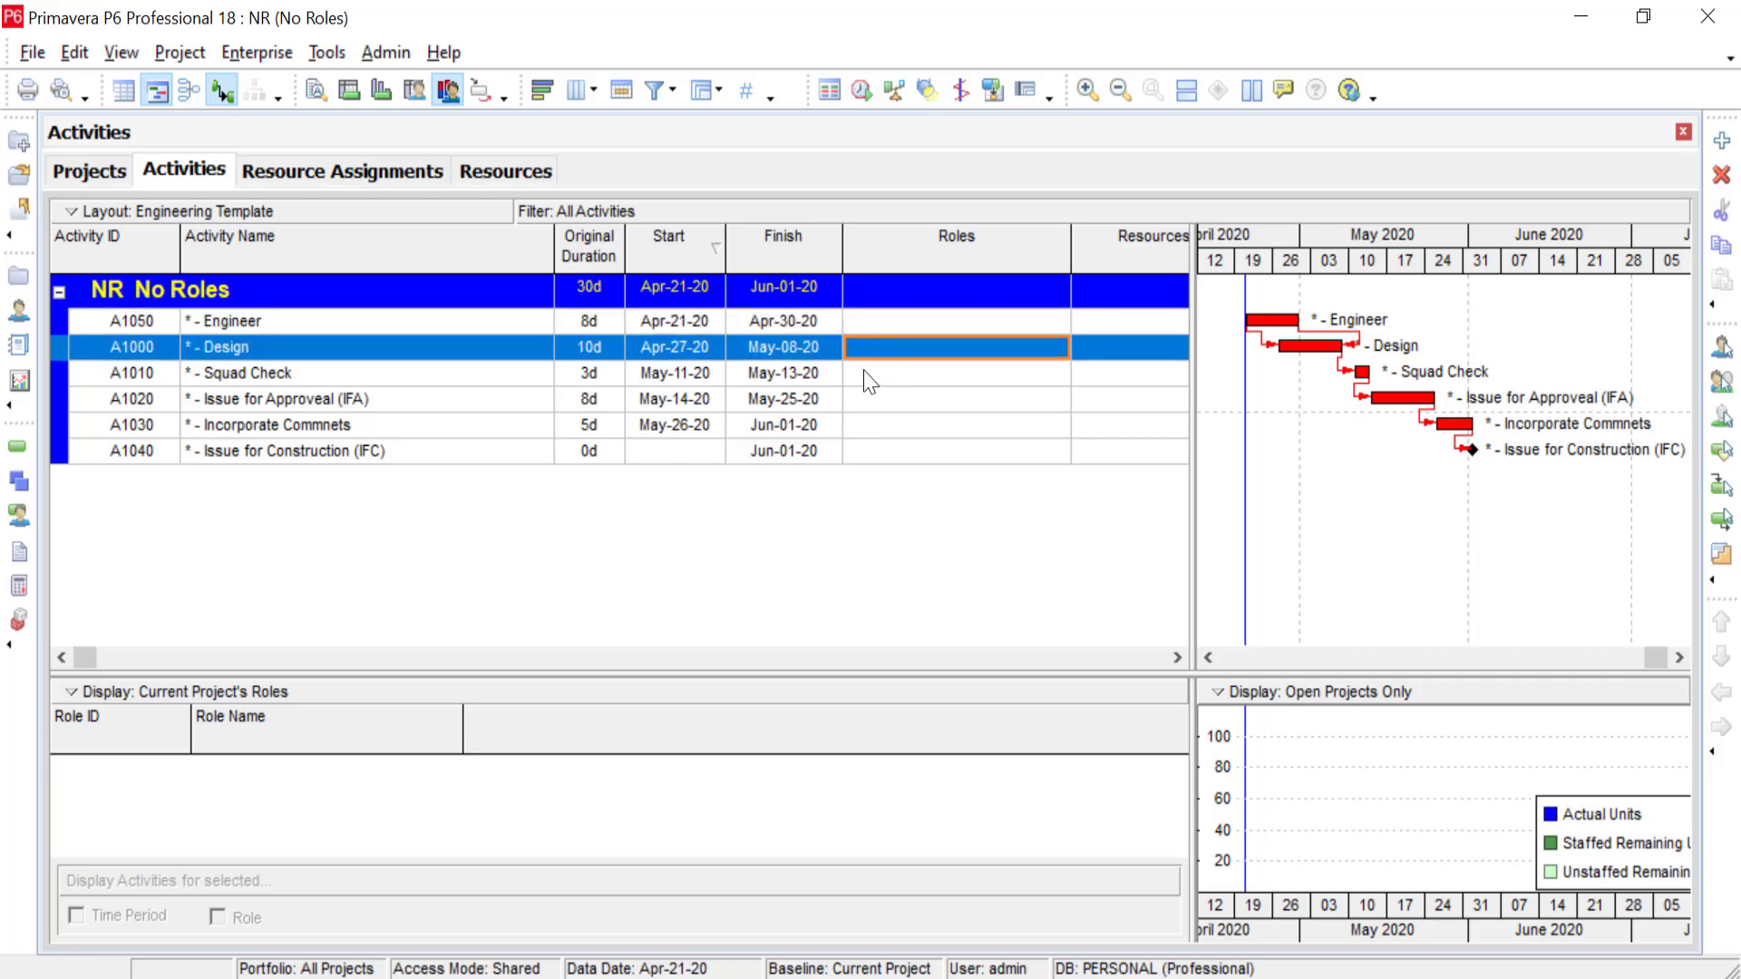
click(866, 373)
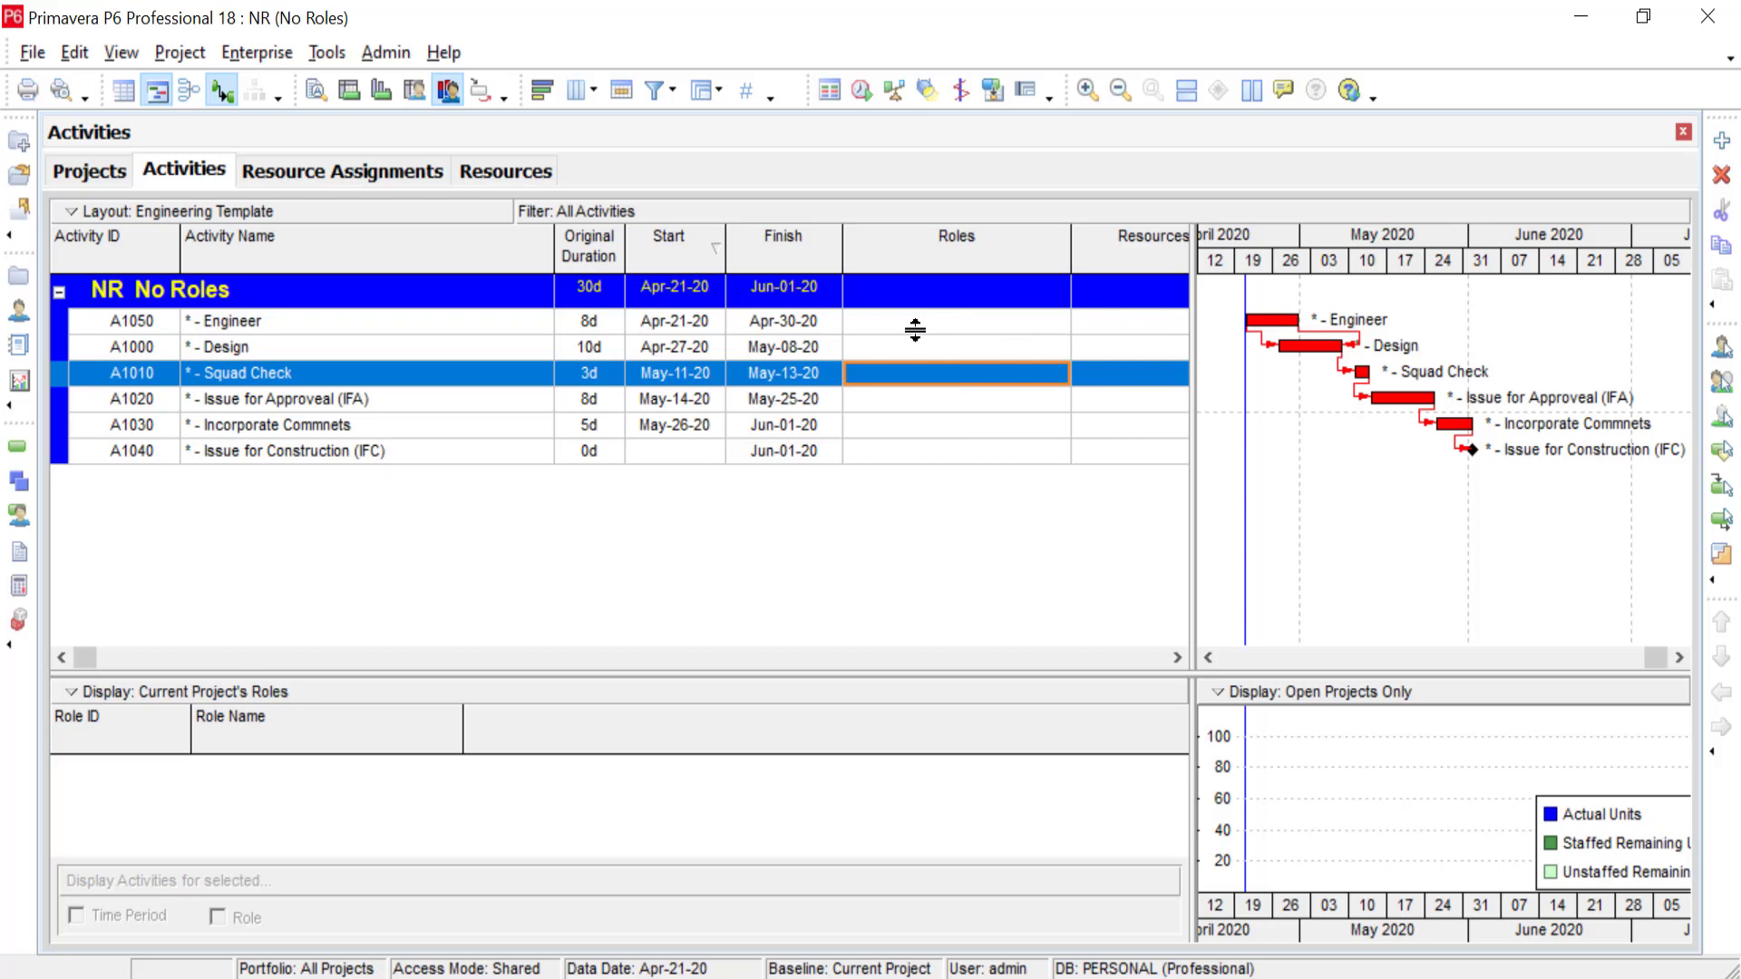
click(384, 179)
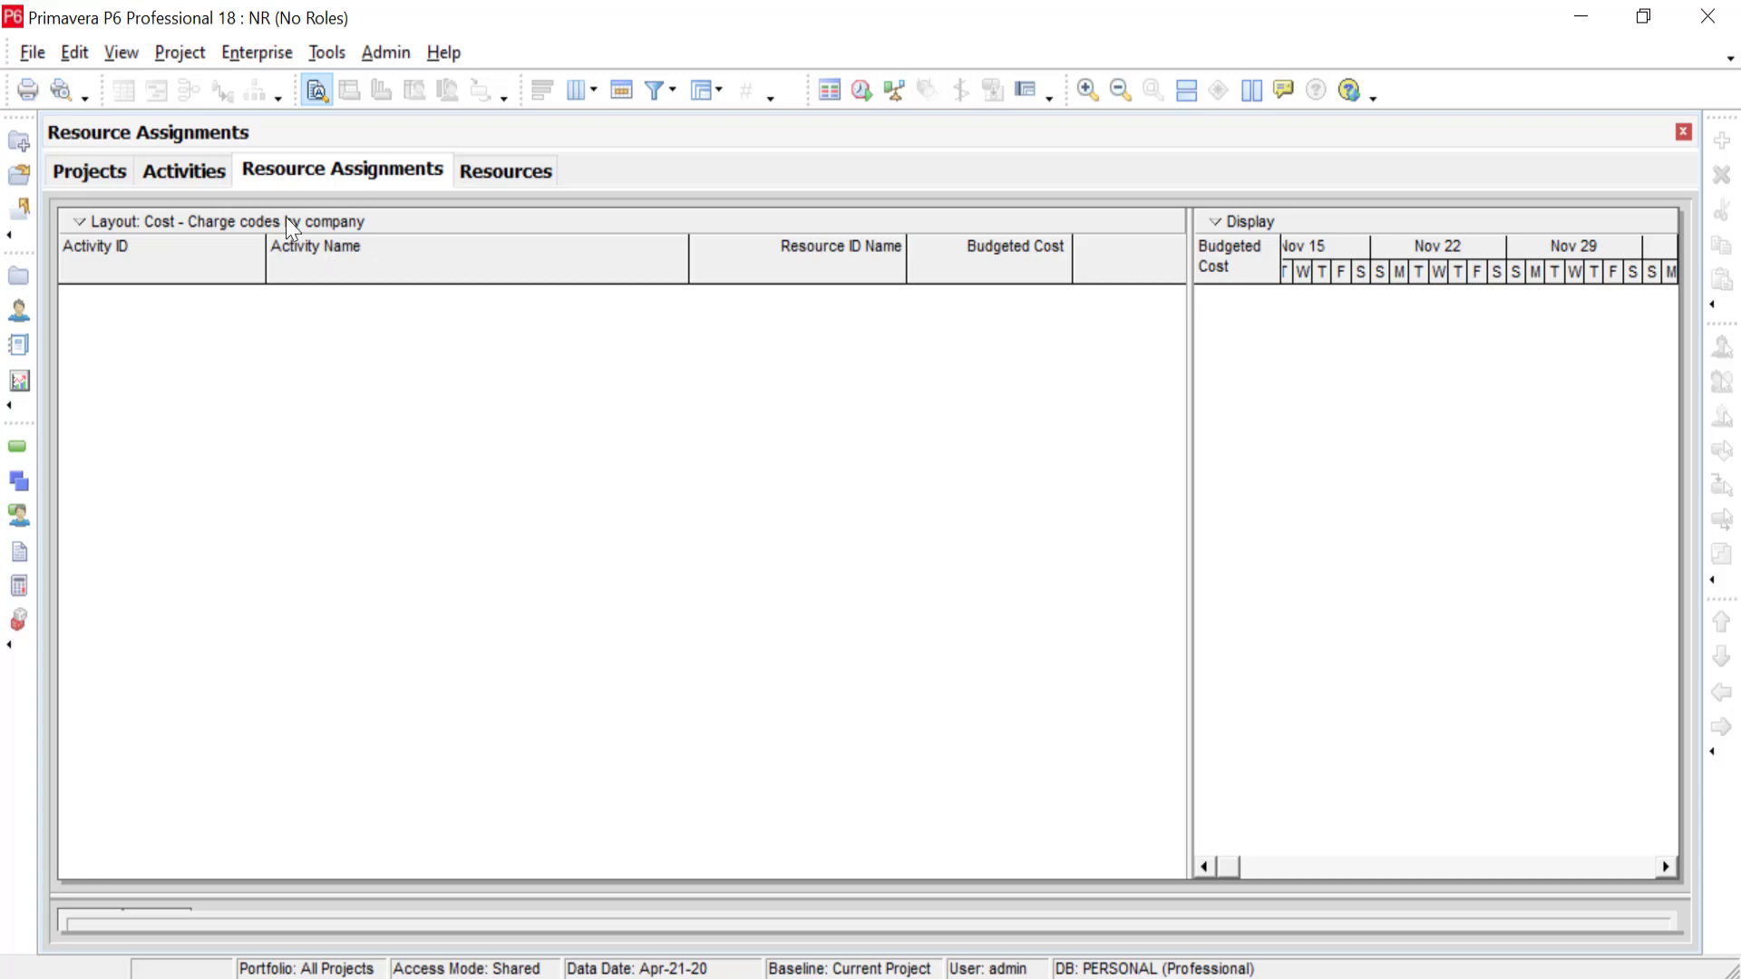
click(192, 171)
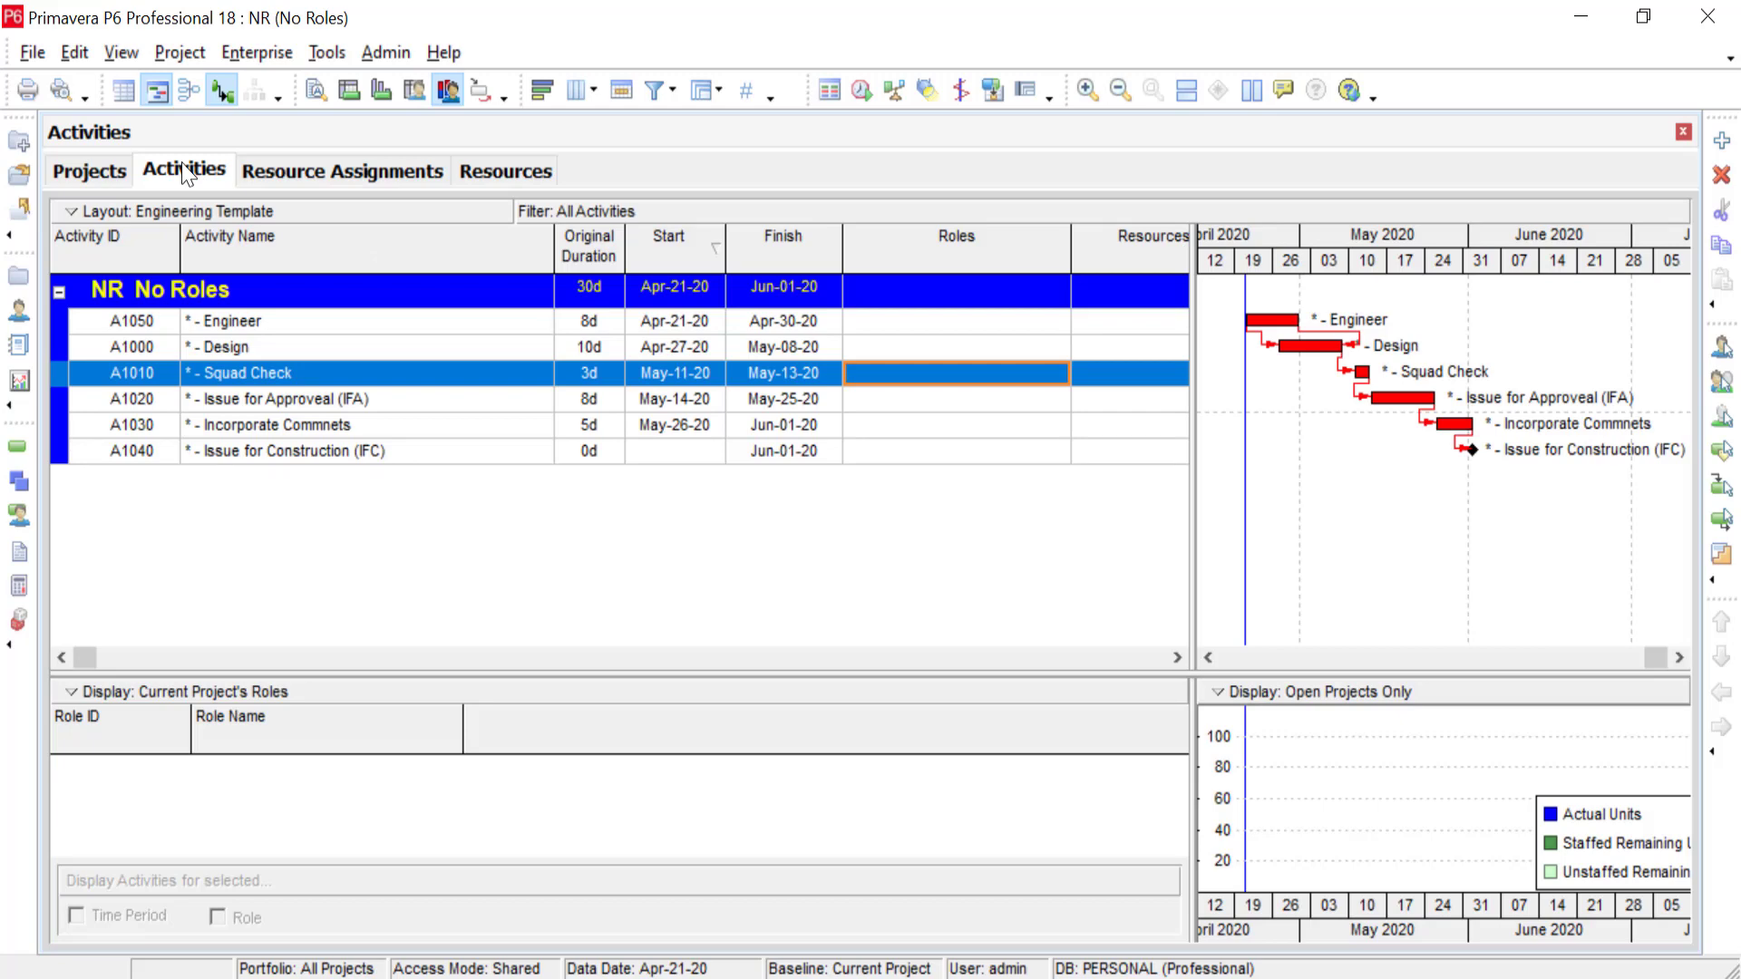
- Replace every "*" in the No Roles activity names with "Cvl & Fnd Pkg" and widen the activity table up to the budgeted labor units
click(266, 324)
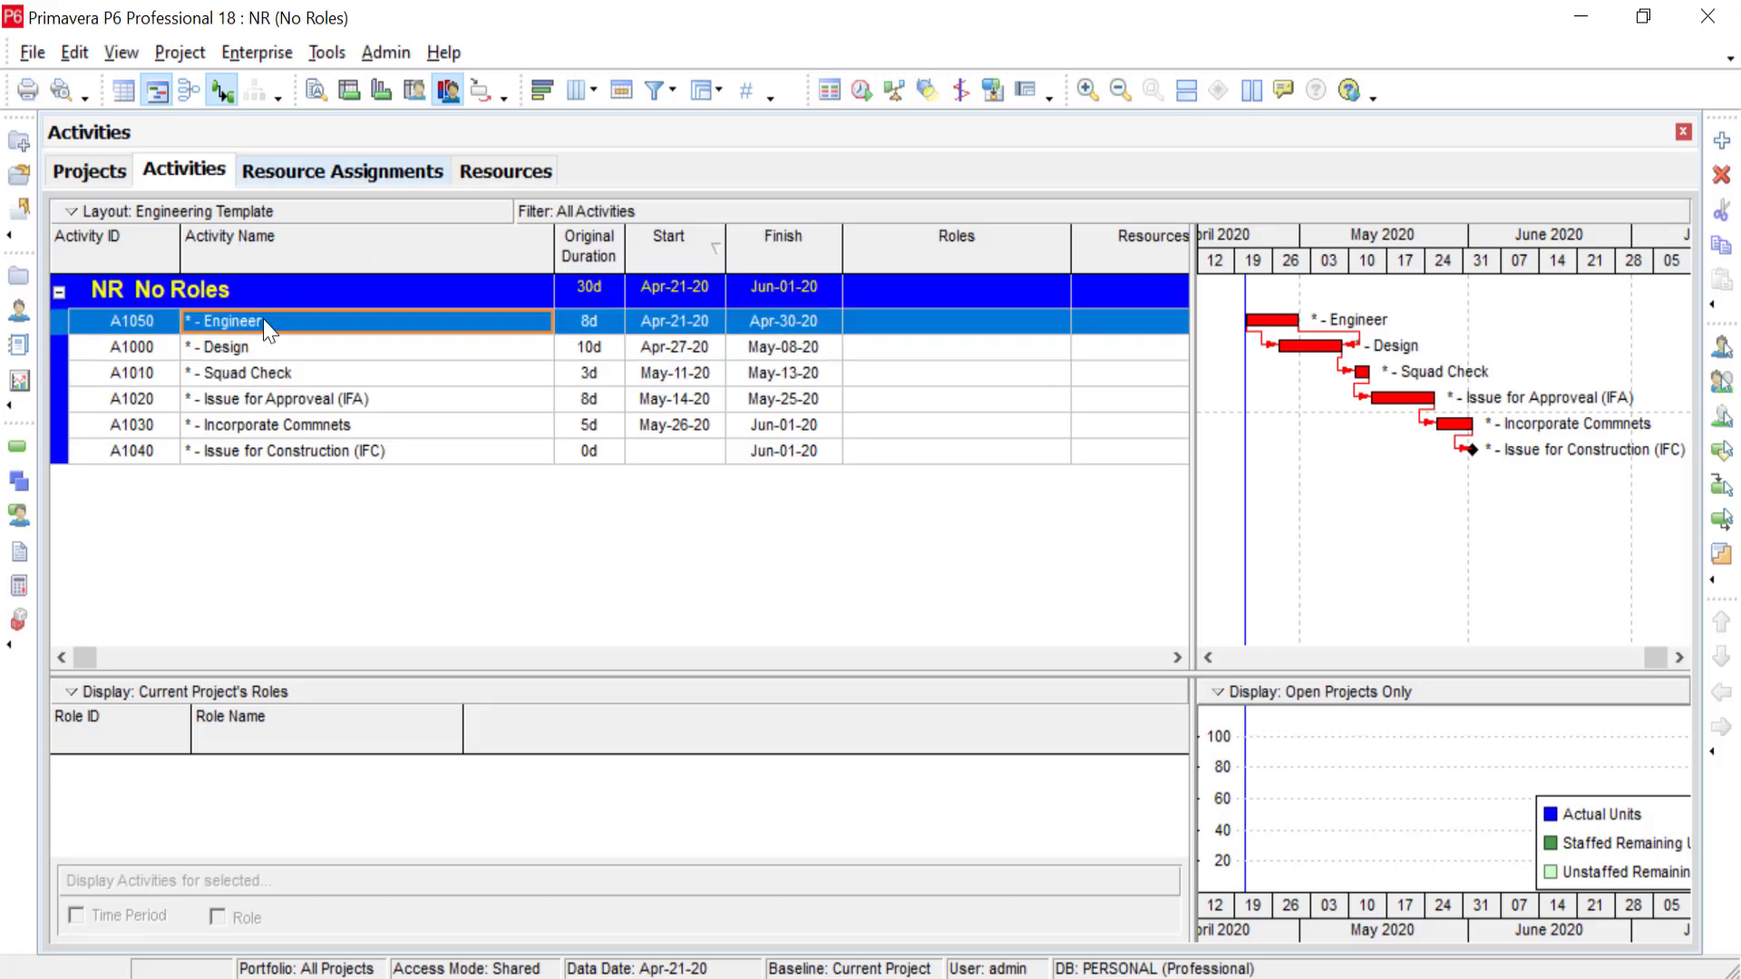
right_click(259, 324)
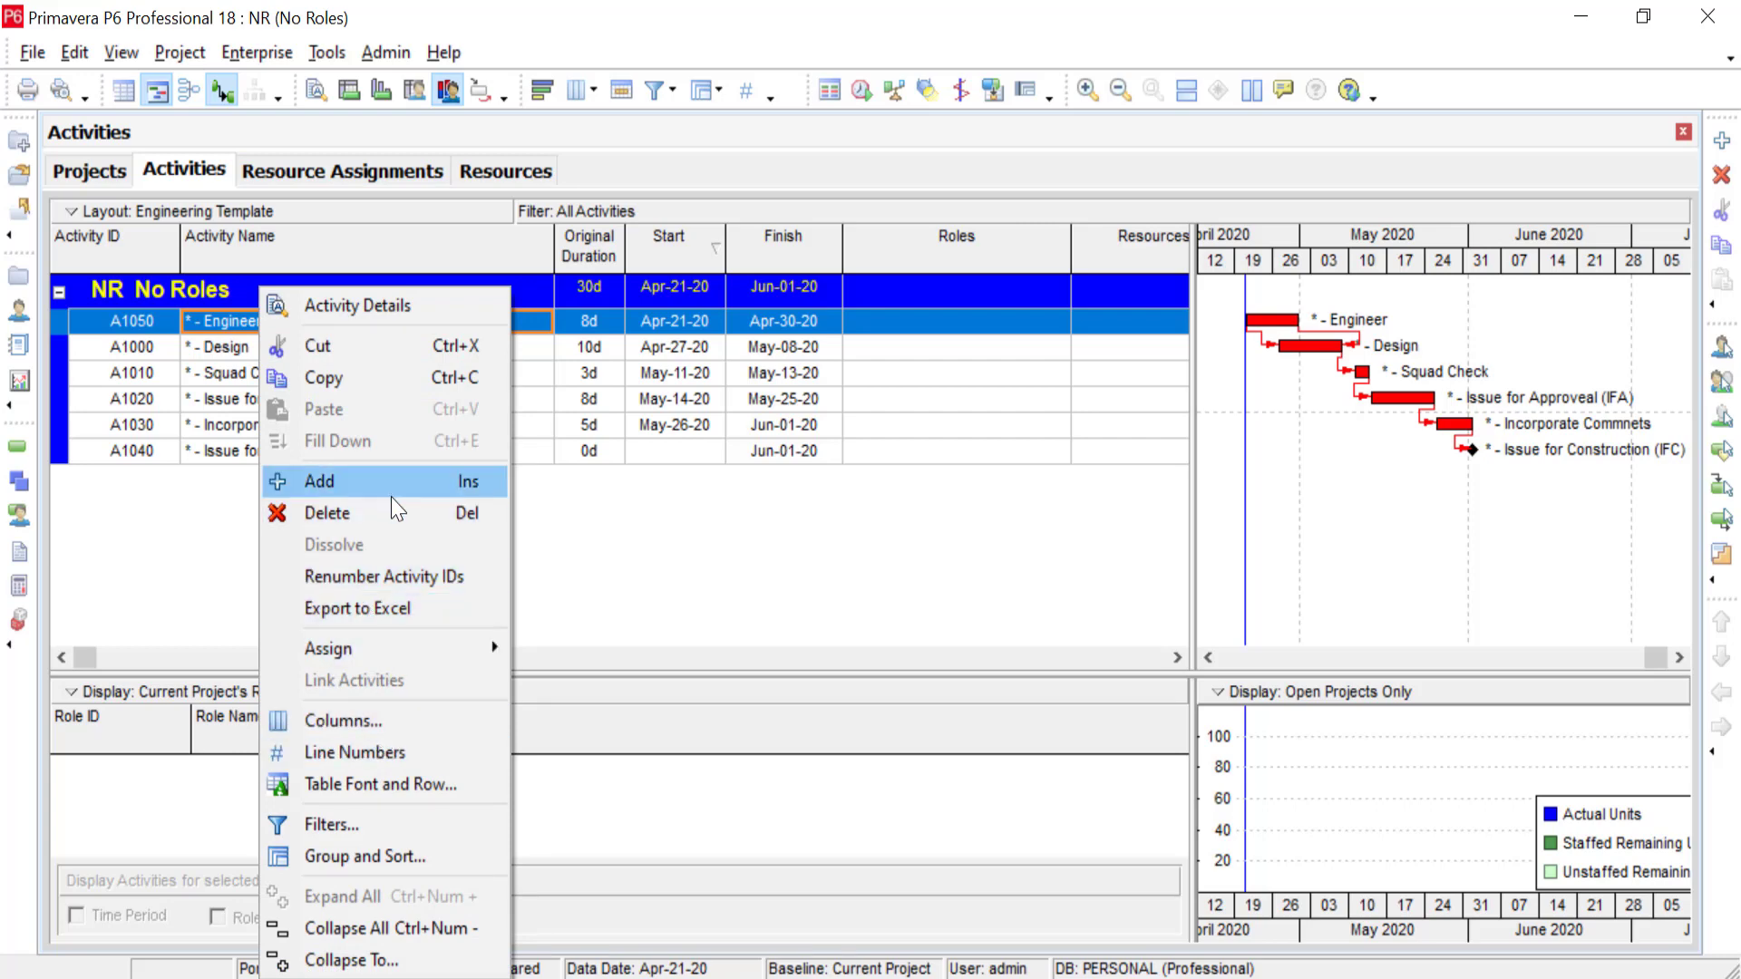
click(227, 331)
click(225, 351)
click(228, 332)
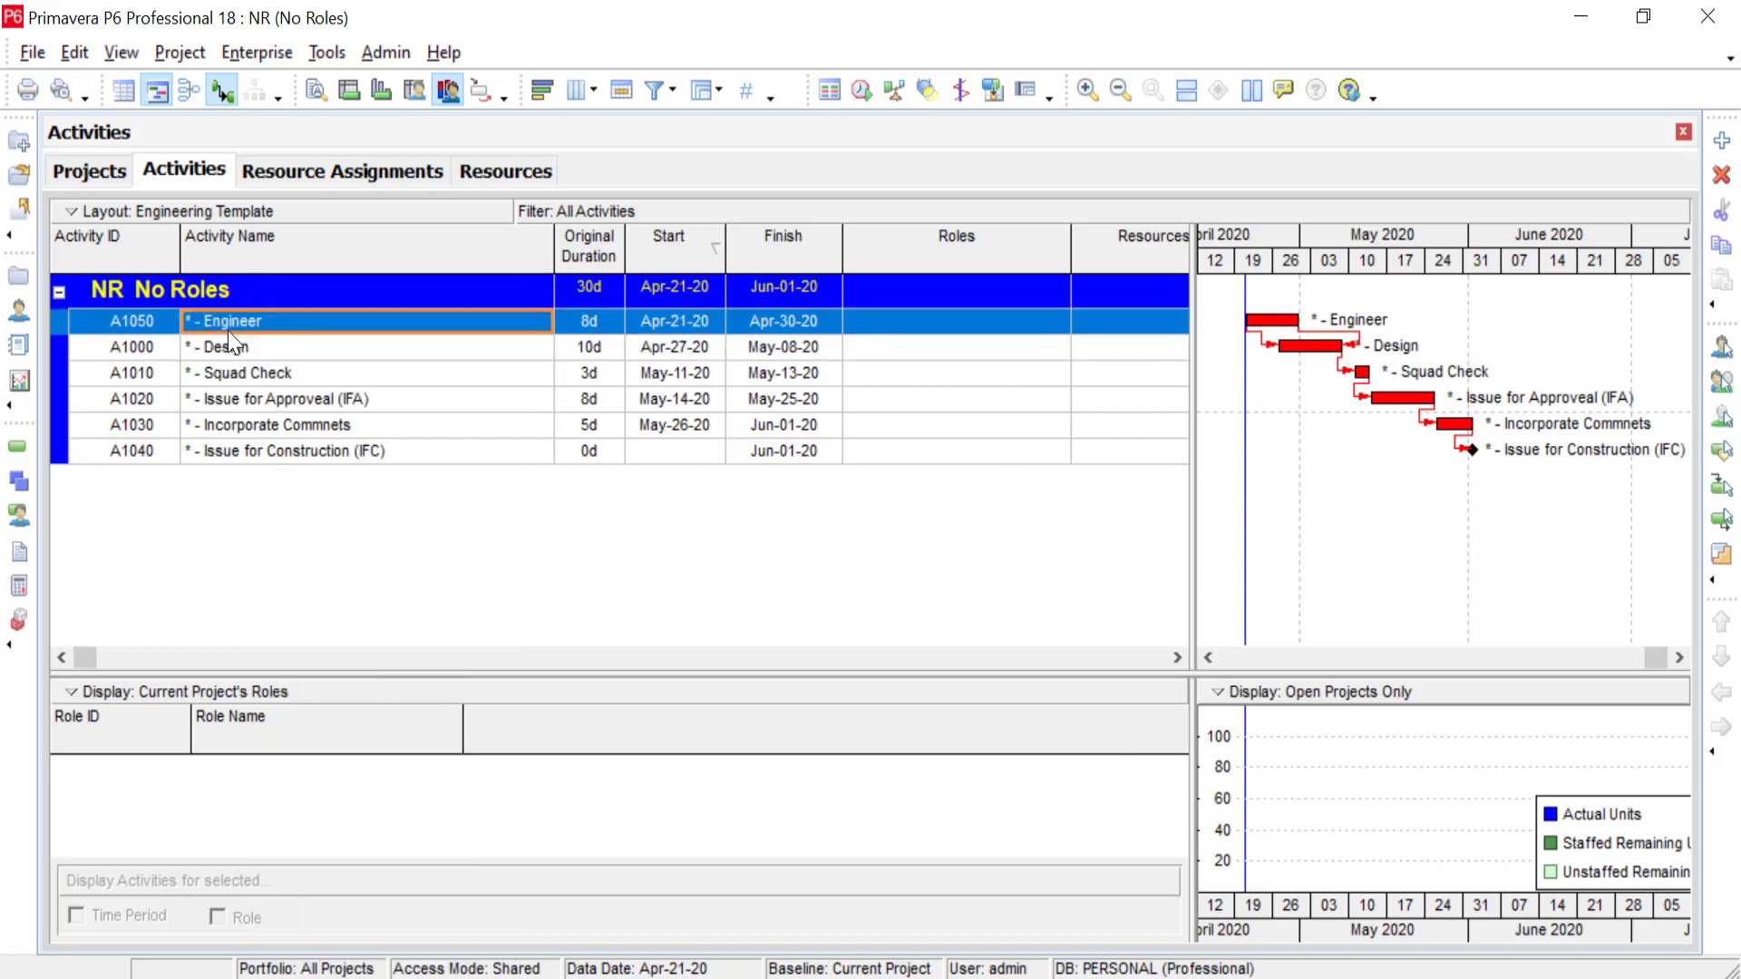
key(ctrl+h)
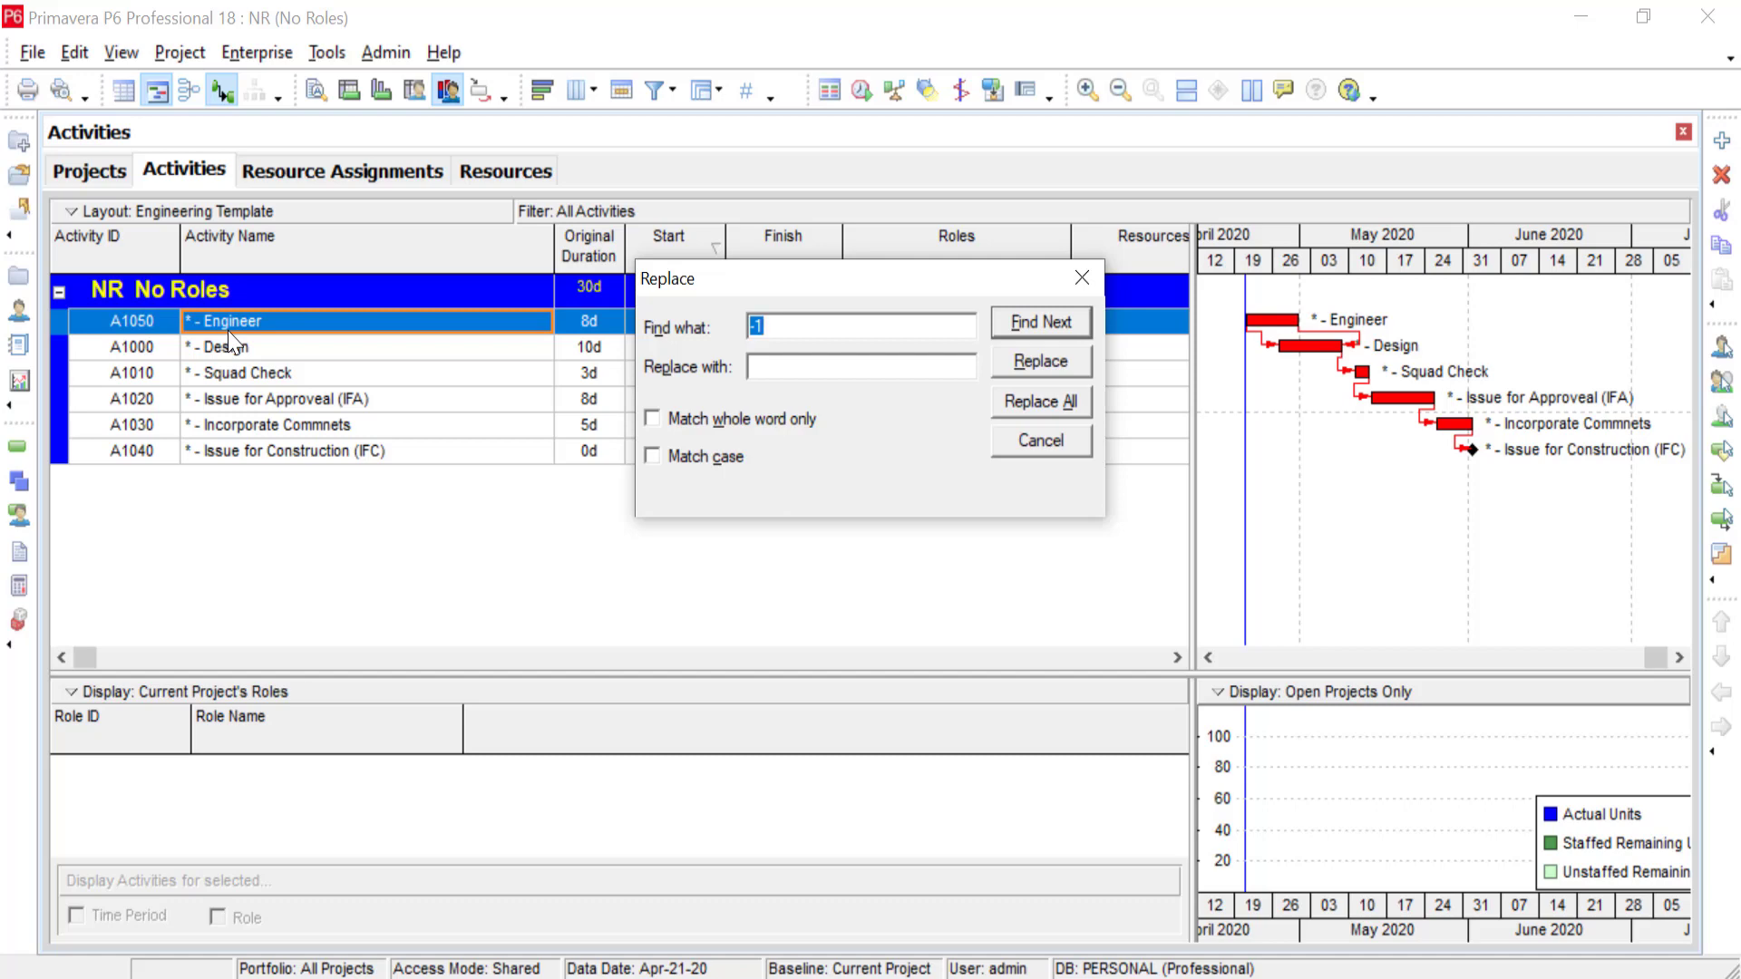
text(*)
click(849, 374)
text(Cvl & Fnd Pkg)
click(1004, 402)
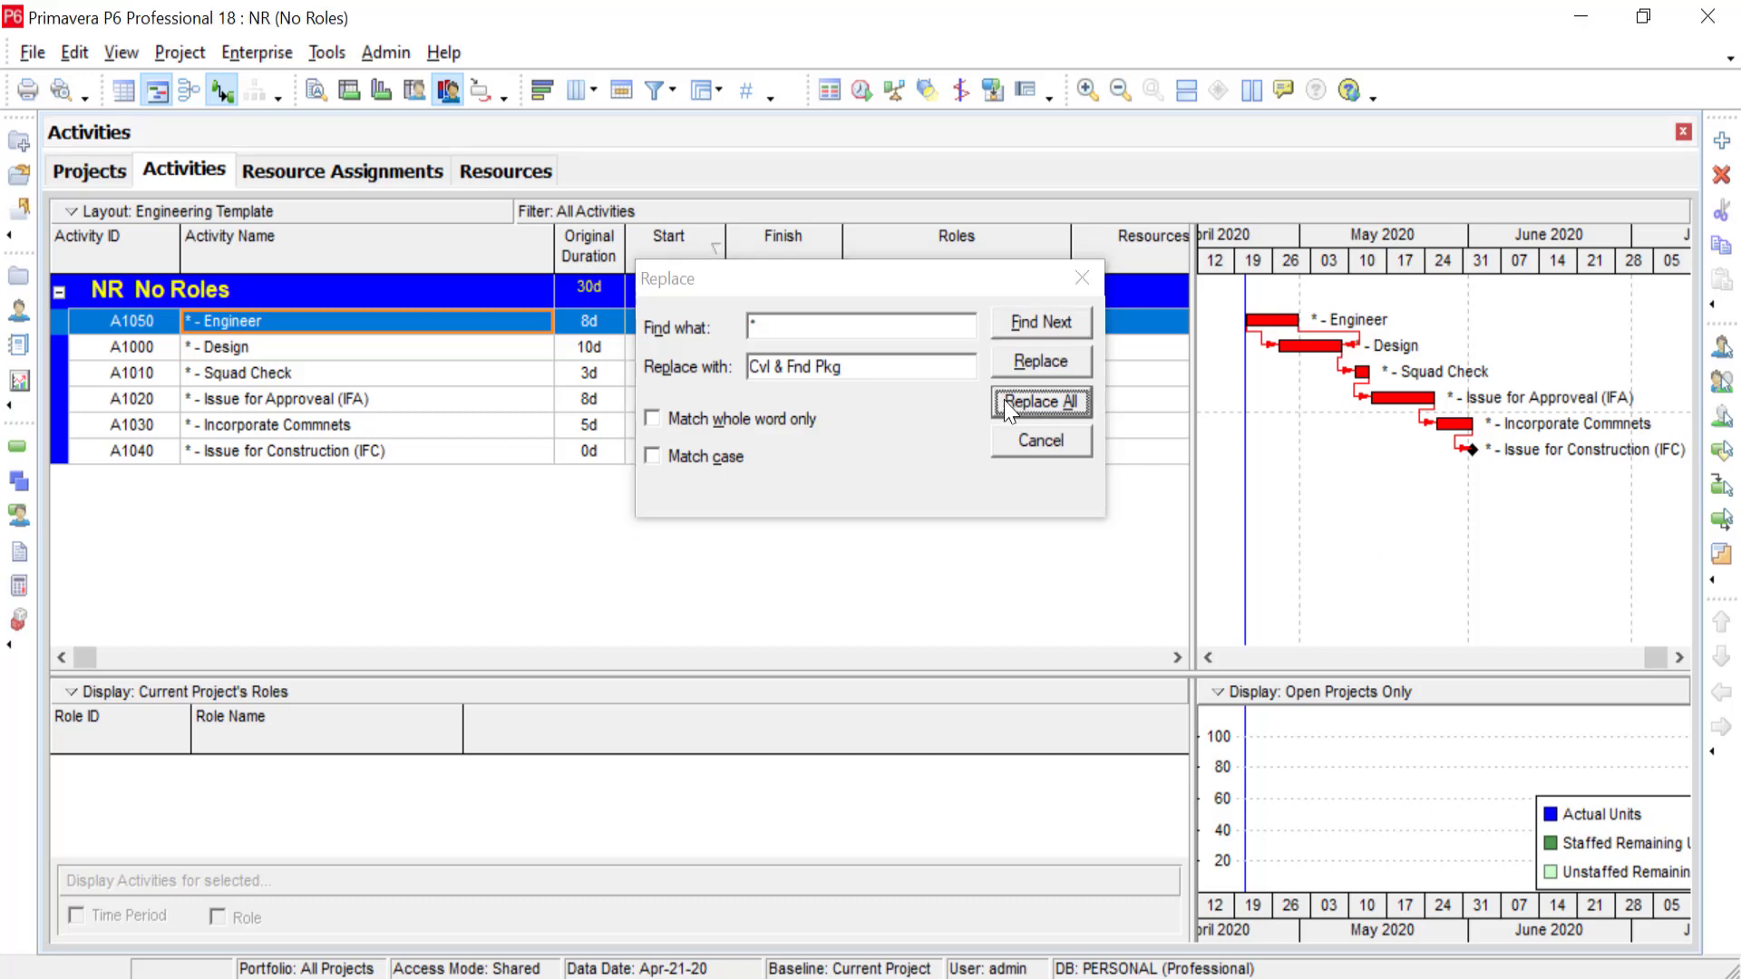
click(1081, 277)
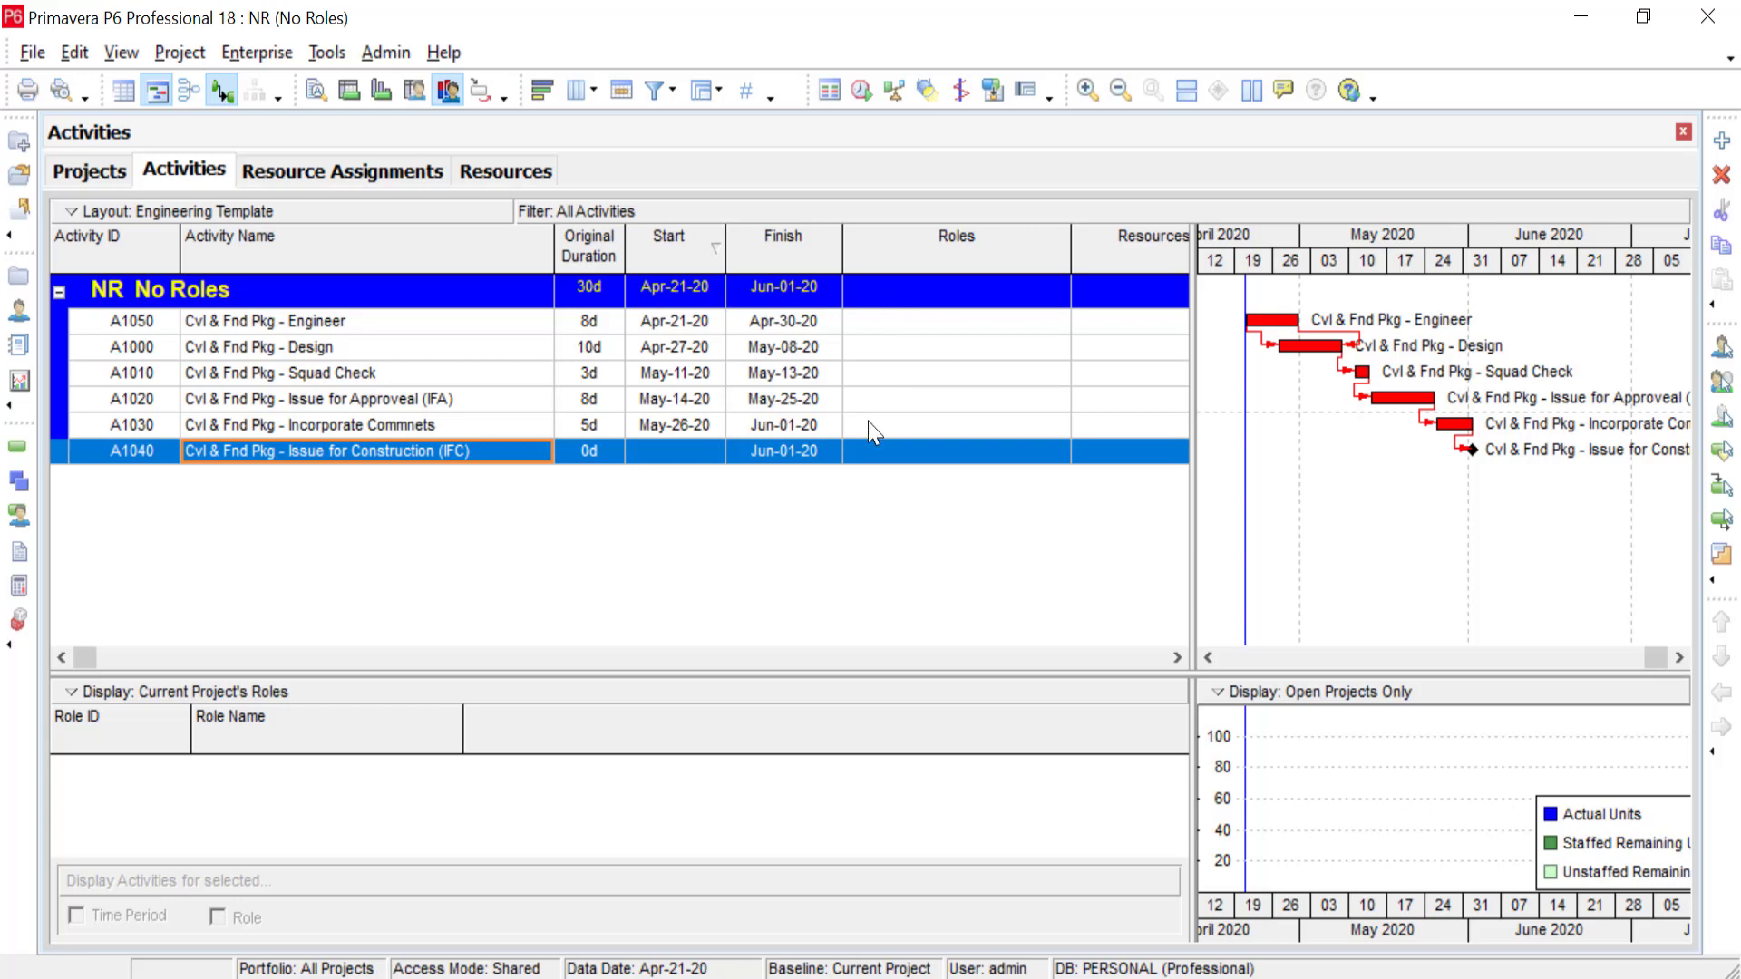
drag(1283, 617, 1347, 624)
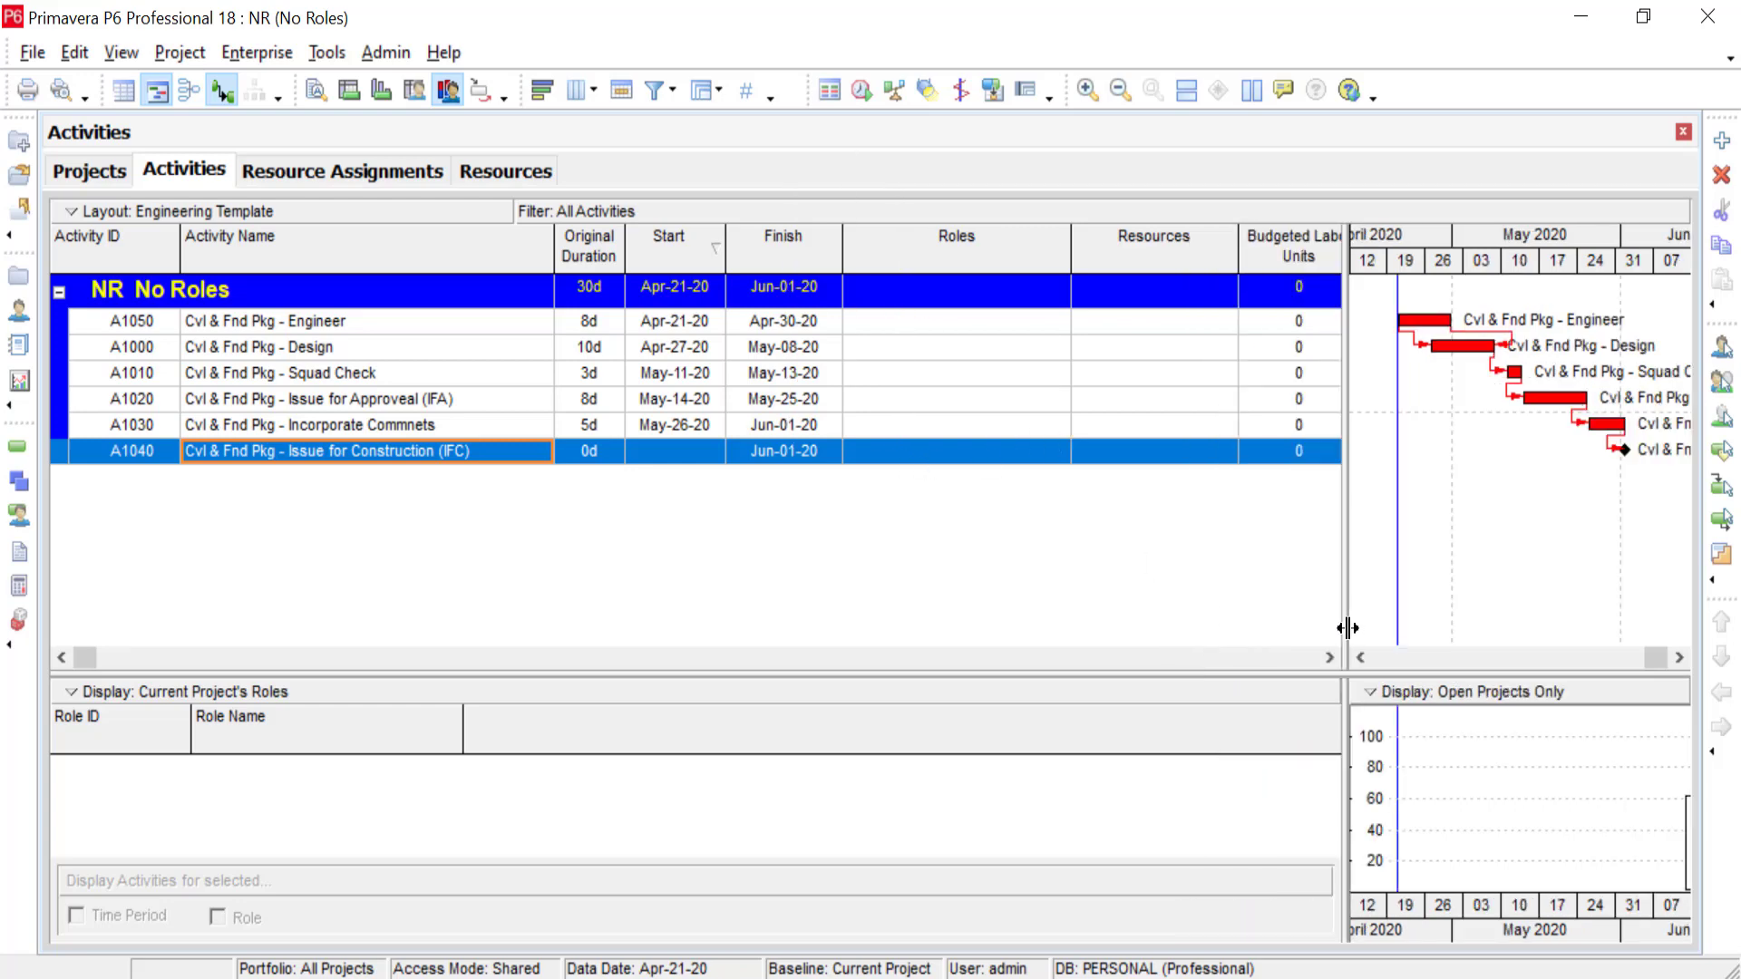